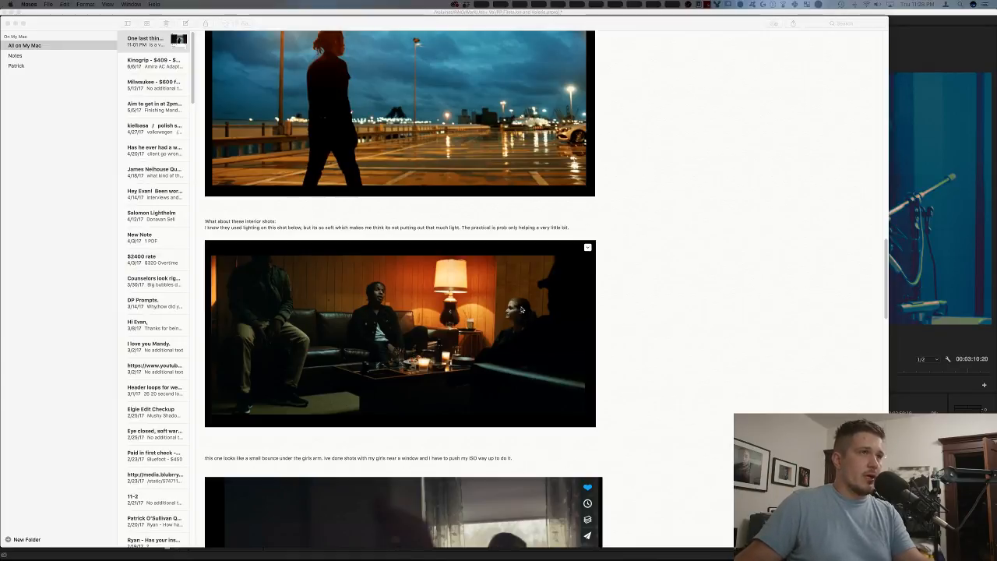
View the note's still of the girl at the window enlarged in Preview, and close it.
scroll(521, 315, "down", 5)
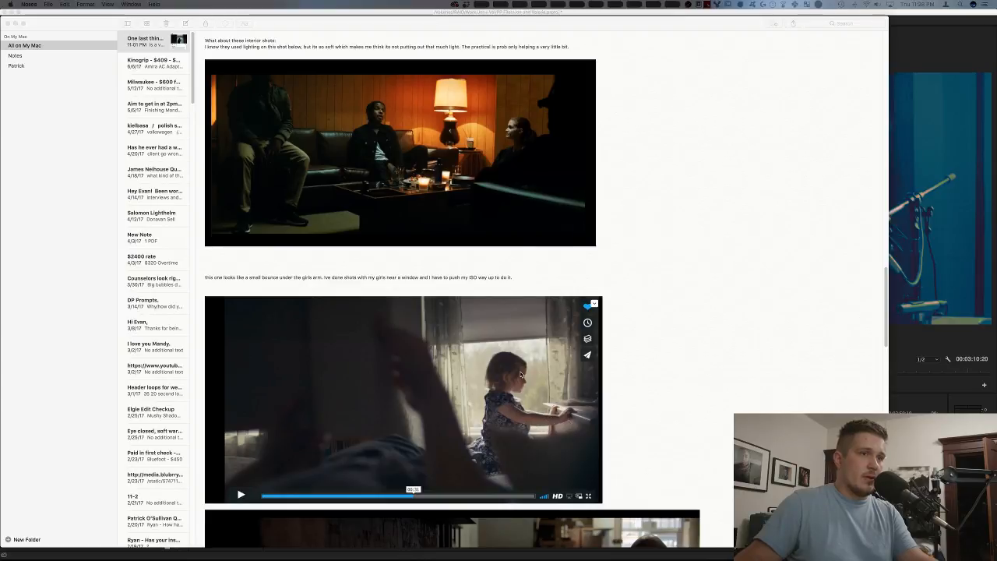
left_click(542, 425)
double_click(542, 425)
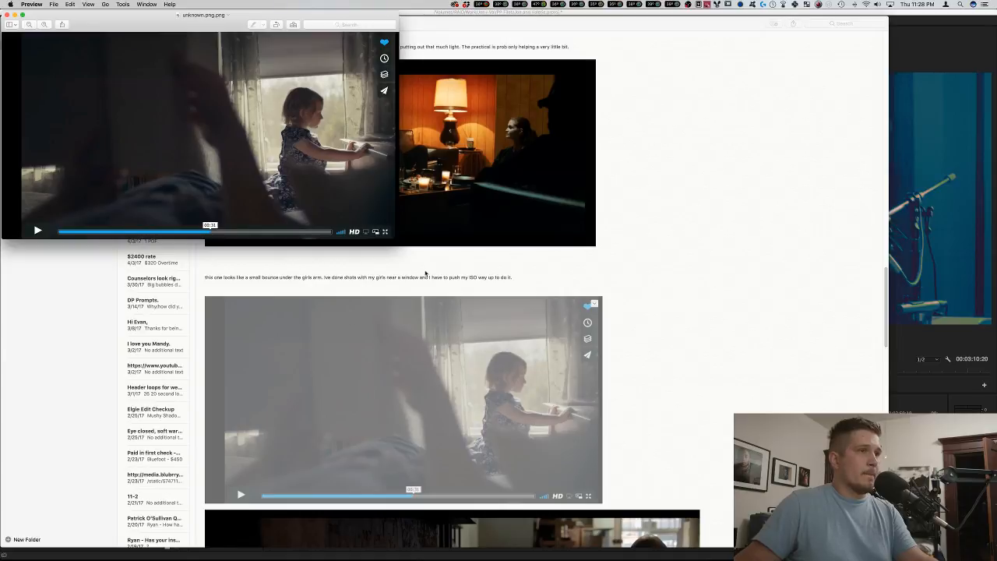
left_click_drag(397, 239, 818, 545)
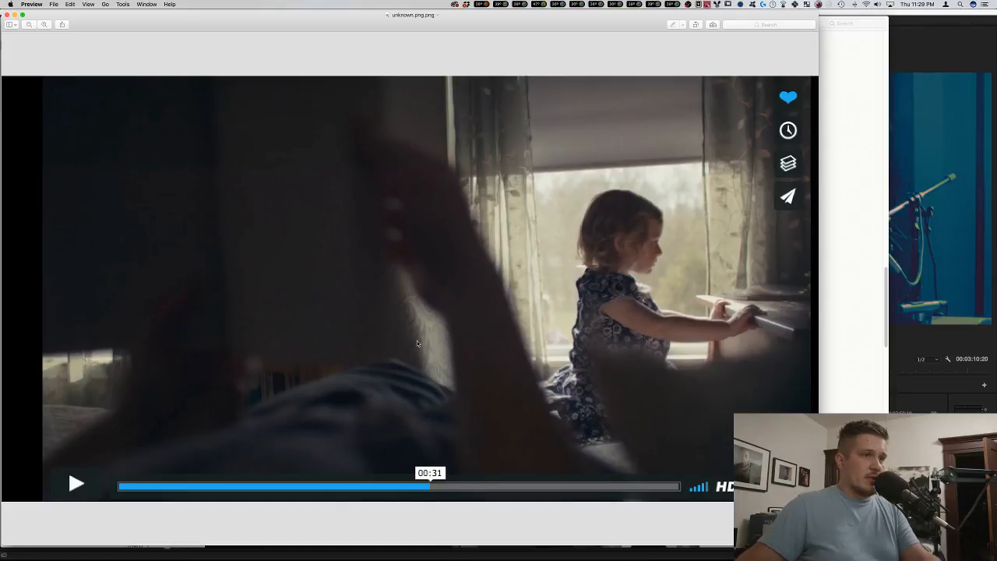
key("super+w")
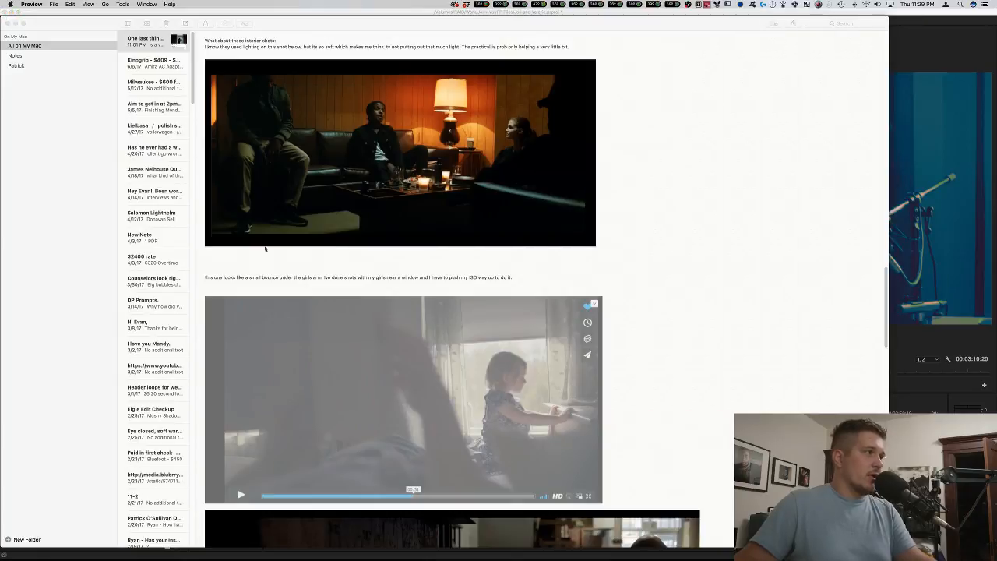
View the dark café still with the row of clay jars enlarged in Preview, and close it.
scroll(537, 336, "down", 3)
scroll(537, 337, "down", 3)
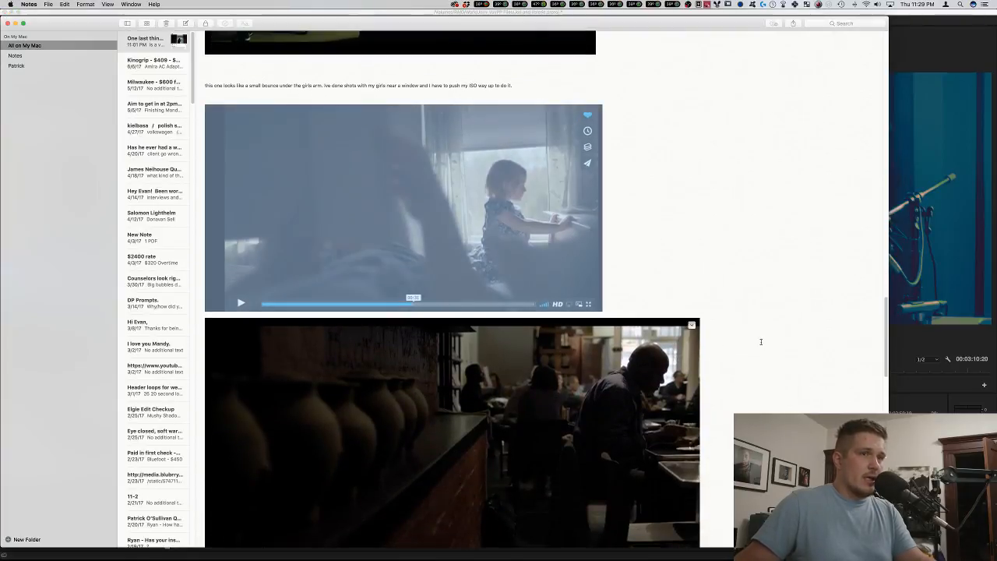
scroll(692, 326, "down", 3)
double_click(610, 288)
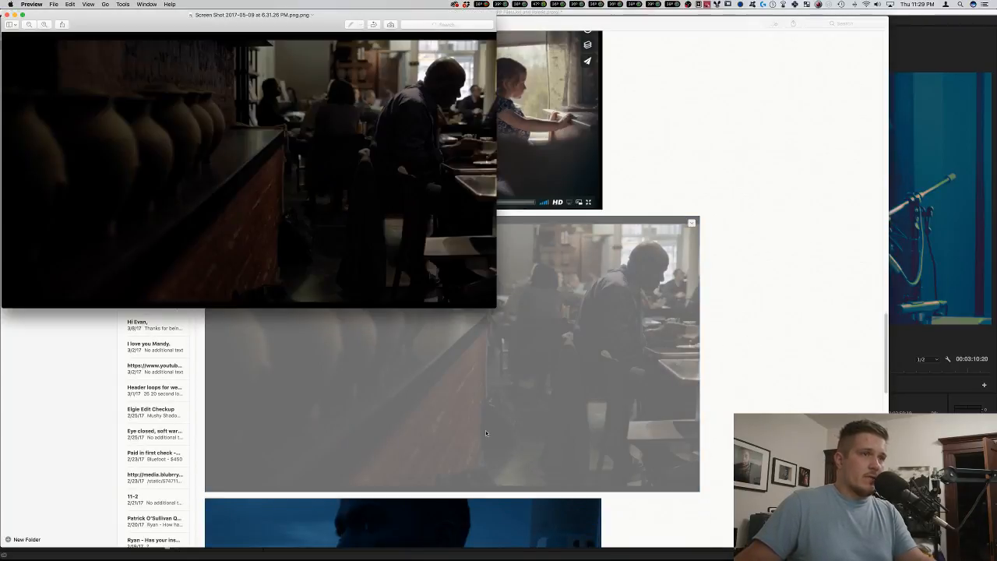
left_click_drag(493, 306, 811, 511)
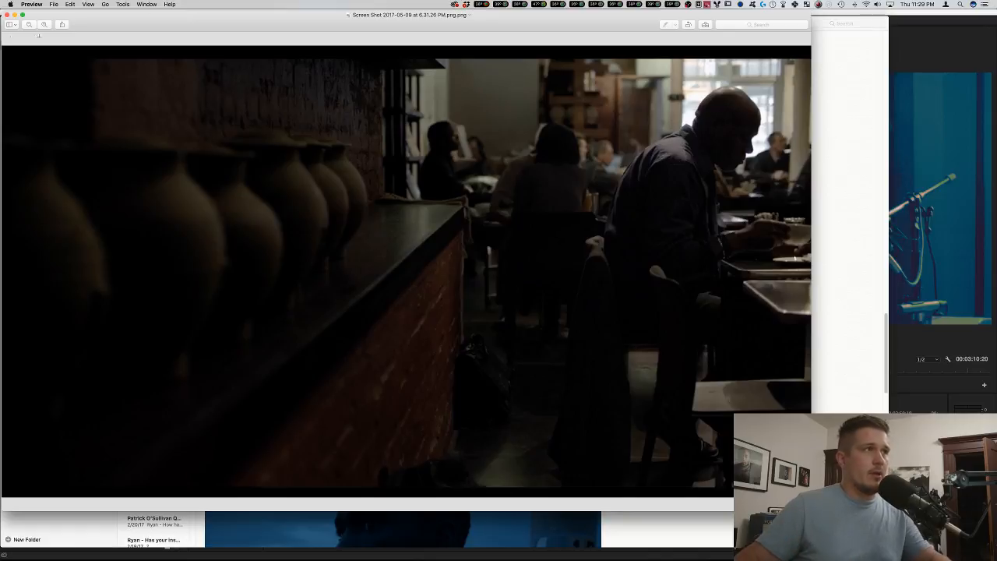
key("super+w")
View the blue dusk profile still enlarged to fill the screen, and close it.
scroll(582, 323, "down", 5)
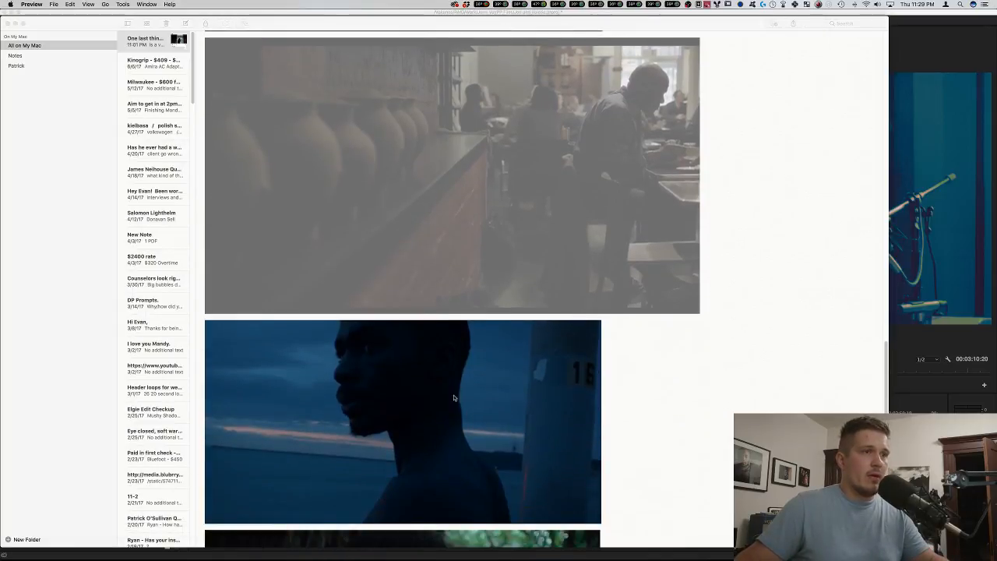
double_click(449, 399)
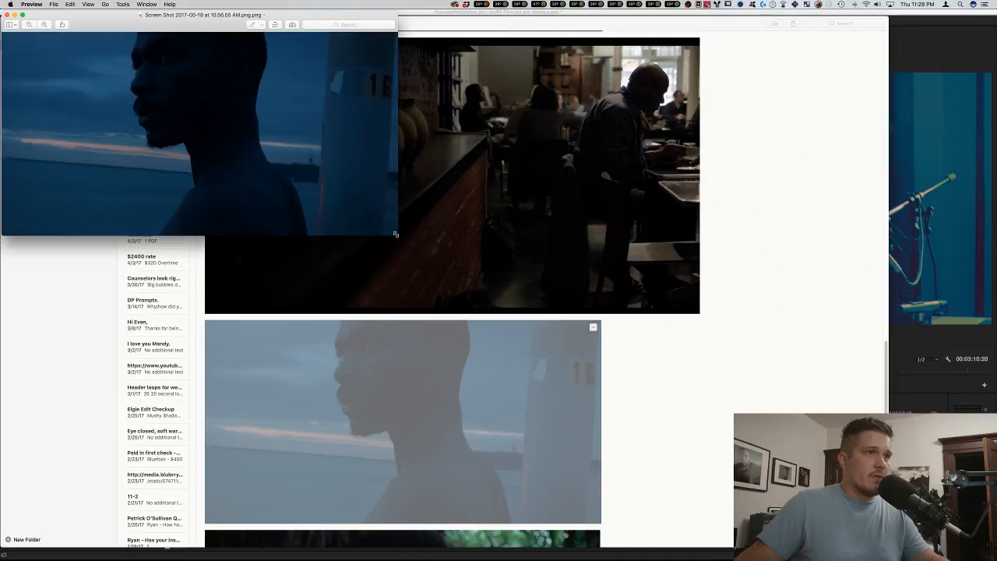
left_click_drag(396, 234, 996, 559)
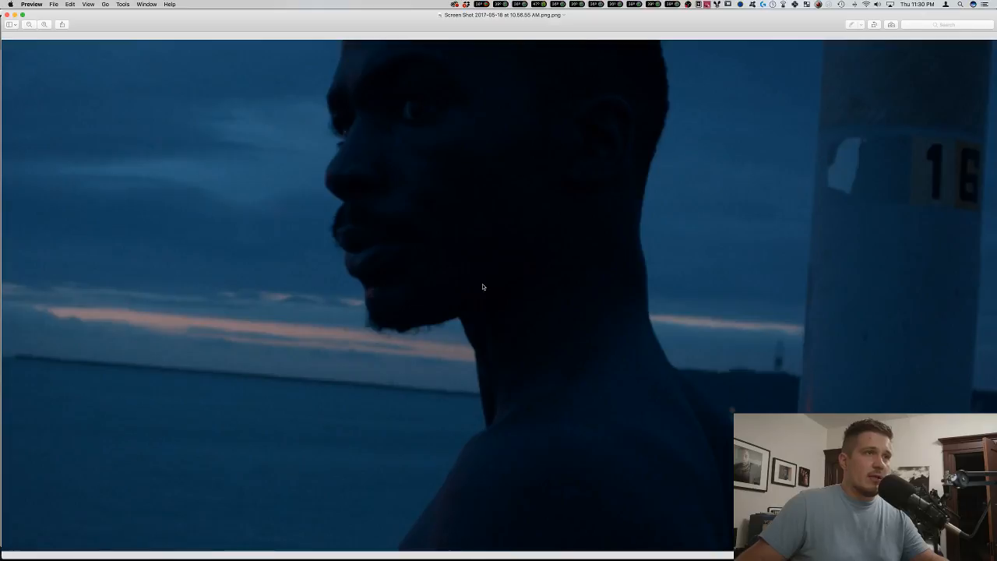
key("super+w")
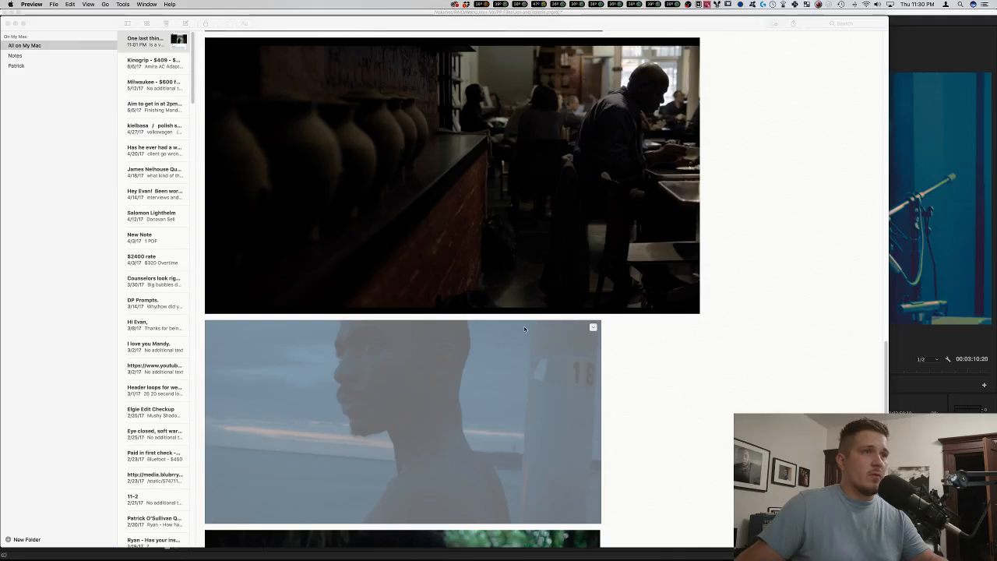
View the subtitled forest portrait still enlarged in Preview, and close it.
scroll(610, 310, "down", 5)
scroll(610, 310, "down", 2)
double_click(570, 310)
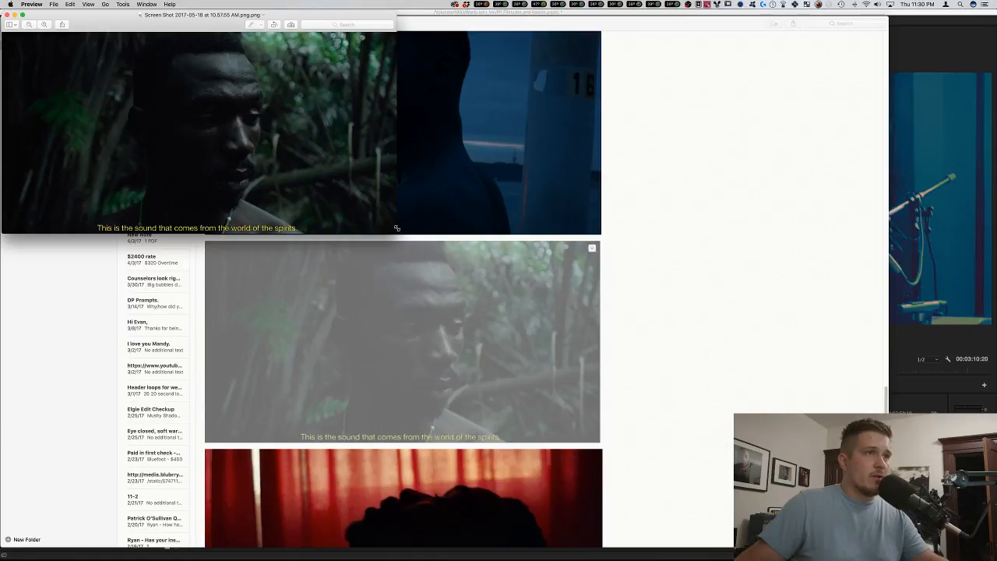
left_click_drag(396, 232, 950, 557)
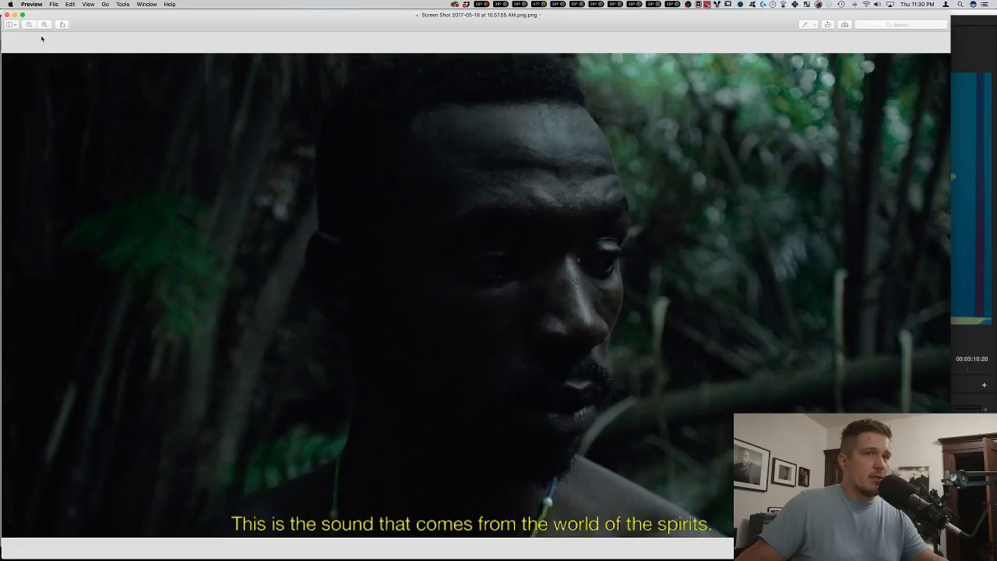
left_click(7, 14)
View the red-curtain silhouette still enlarged, close it, and bring up the note's photo of two children in the yard.
scroll(468, 312, "down", 10)
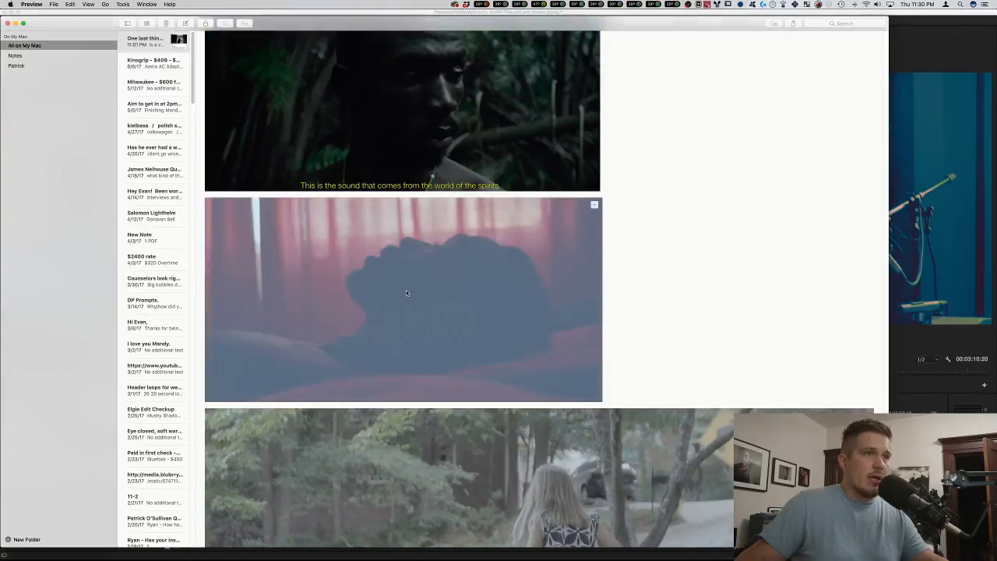
double_click(406, 293)
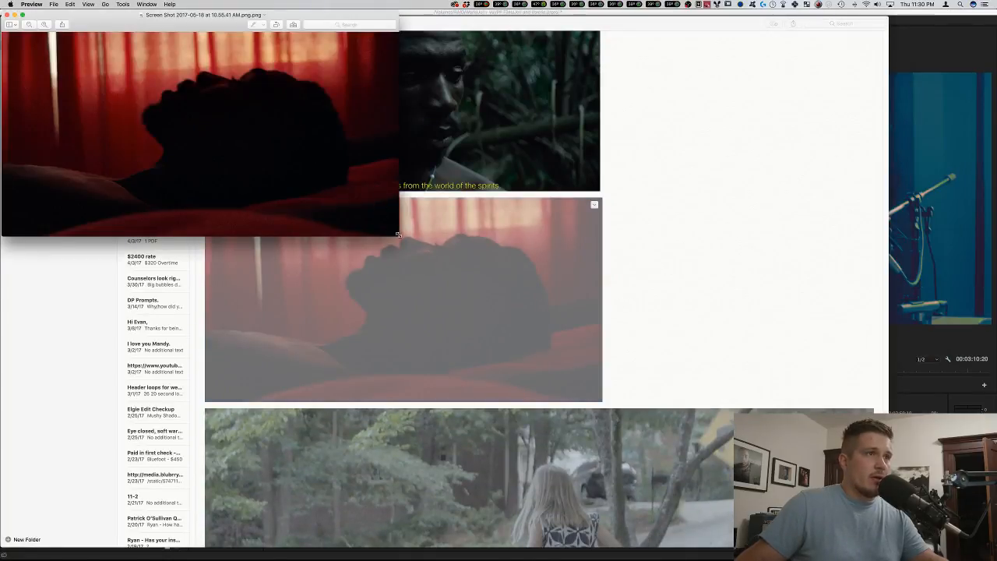
double_click(398, 233)
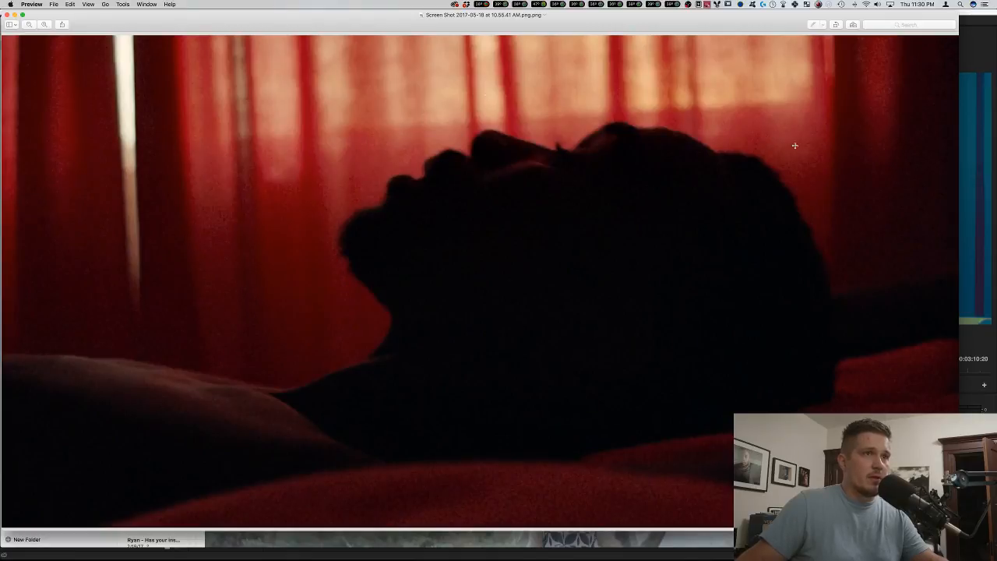
key("super+w")
scroll(411, 182, "down", 6)
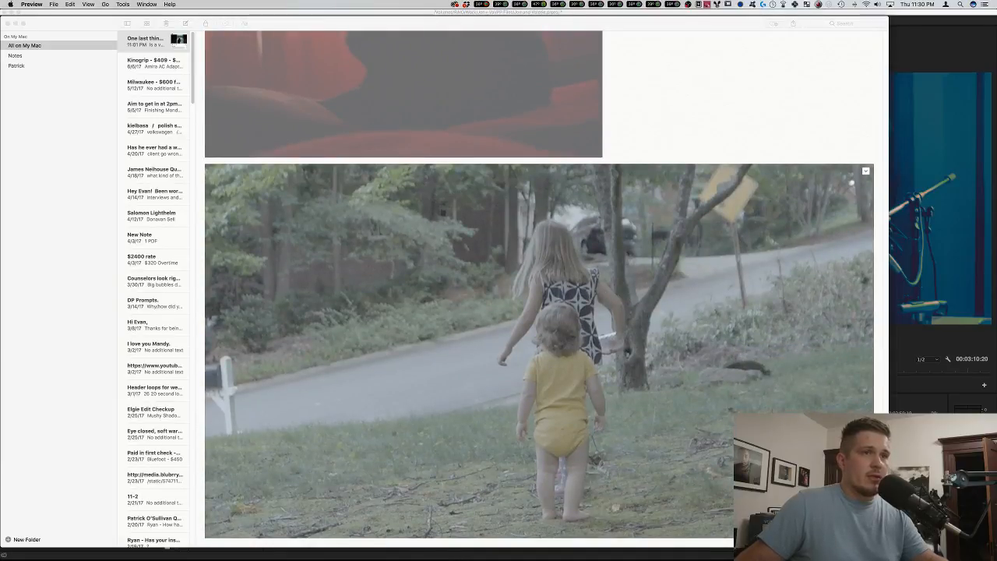
Switch to Premiere Pro and hide the video track holding the false color adjustment layer.
left_click(545, 554)
left_click(528, 427)
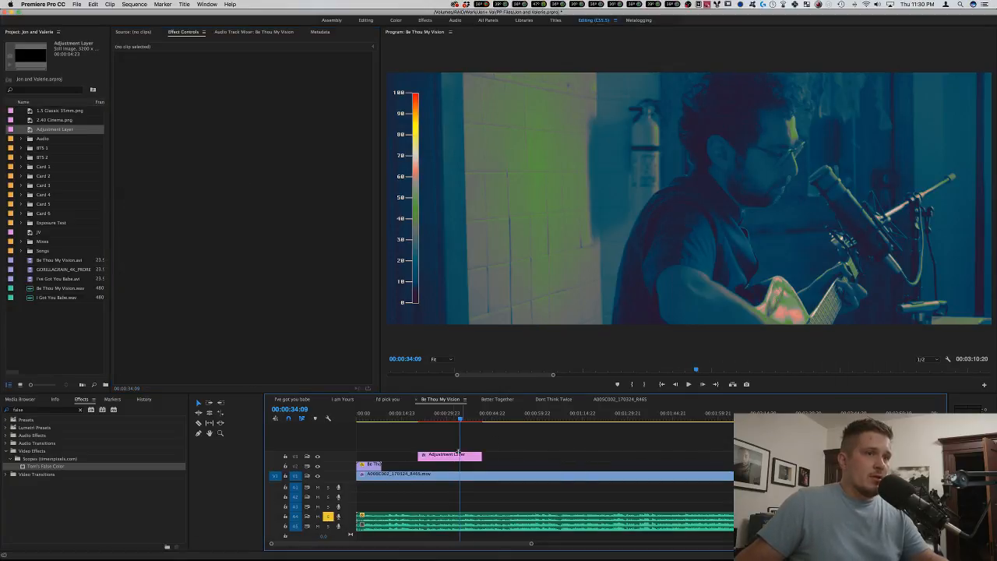
left_click(450, 456)
left_click(317, 456)
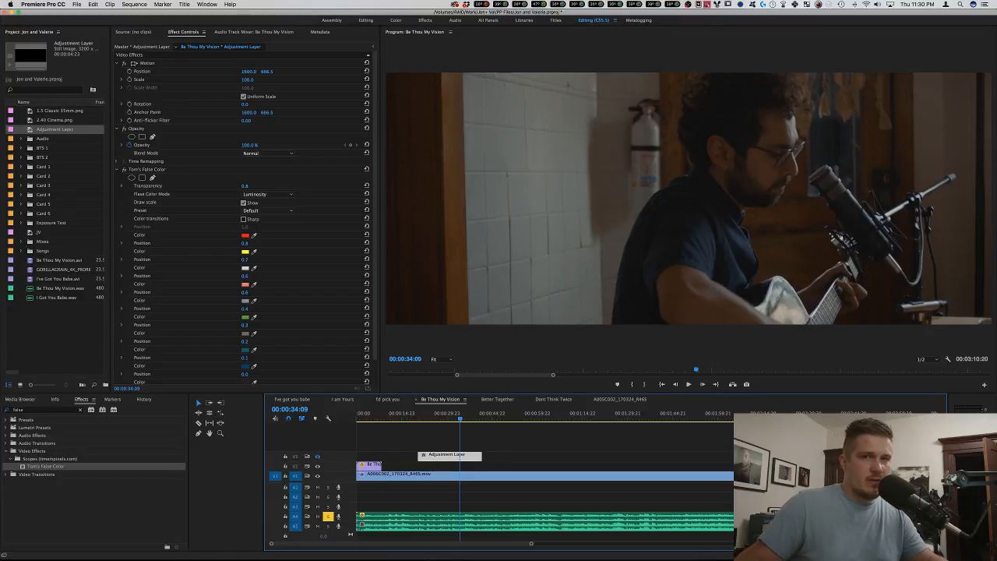
key("super+Tab")
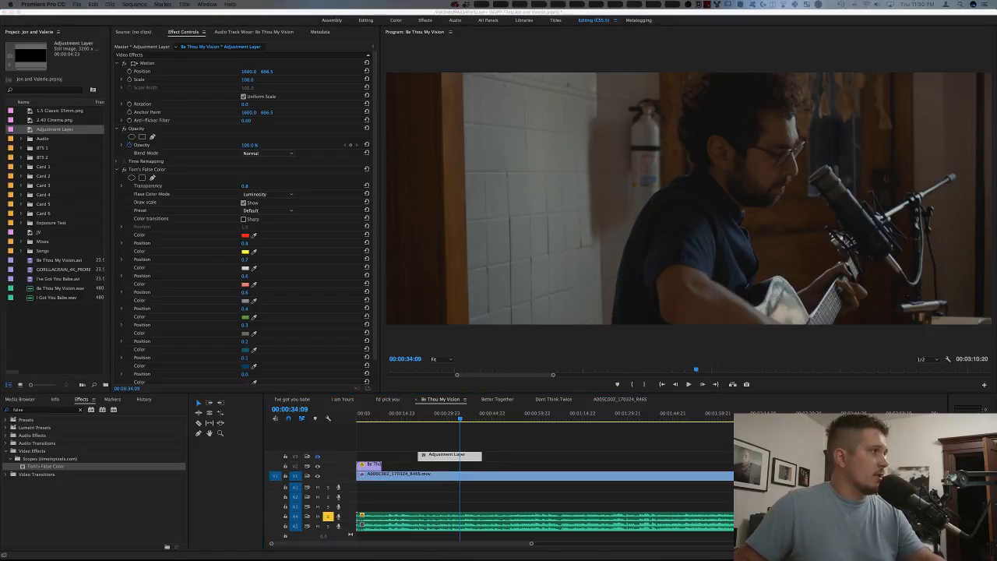
left_click(500, 456)
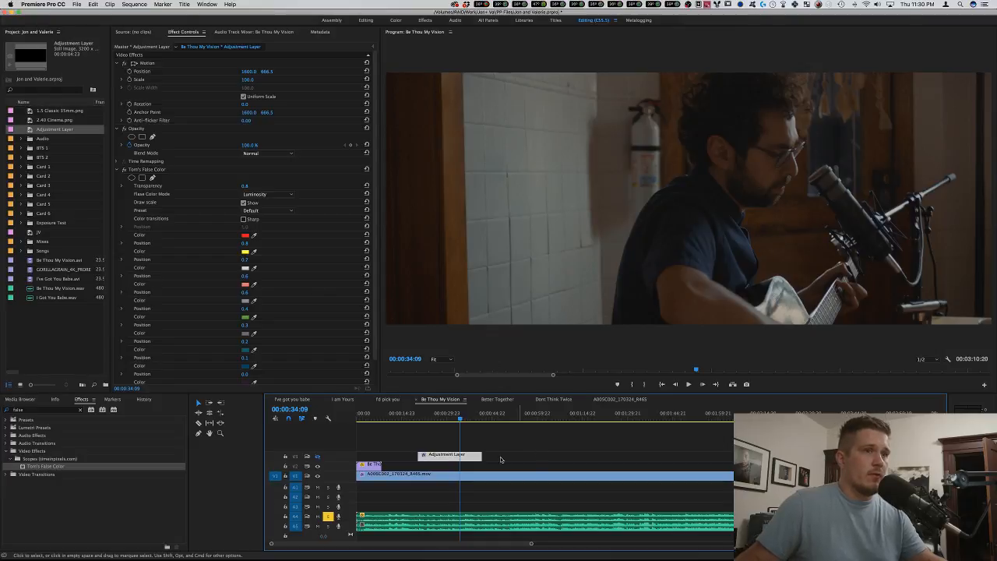
Go to the wide two-person shot at 00:00:16:10 and move the adjustment layer so it starts there.
left_click(408, 414)
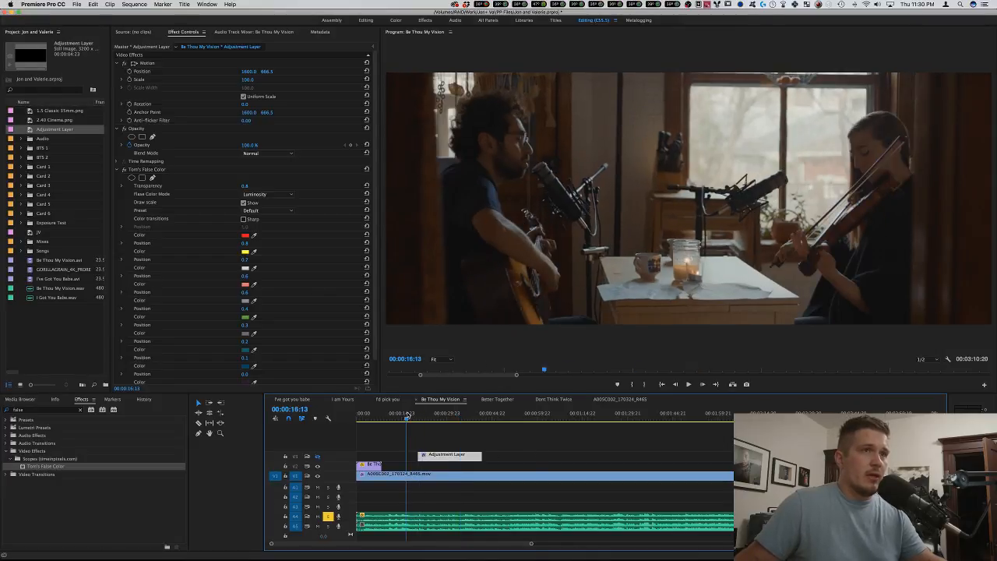
left_click_drag(408, 416, 406, 416)
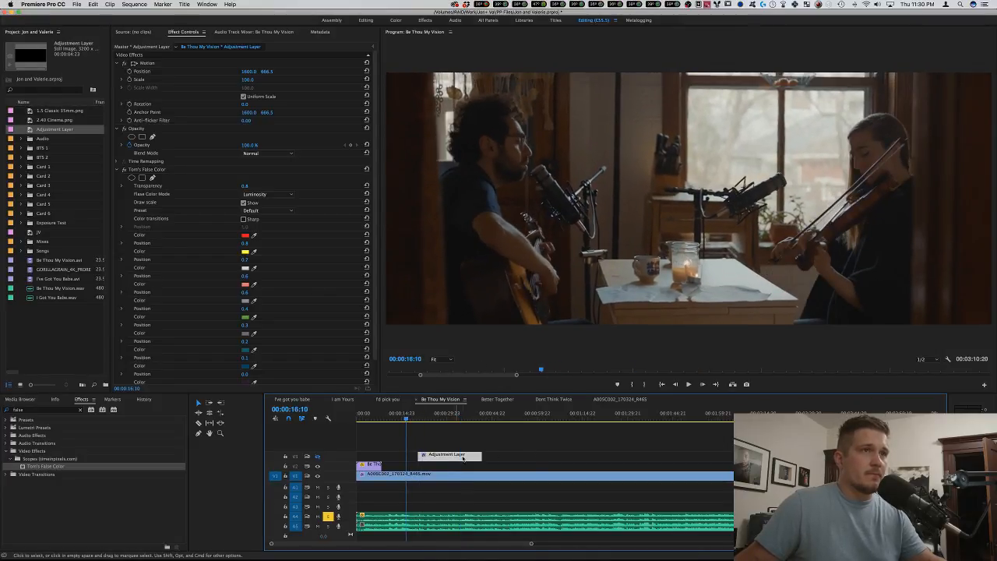
left_click_drag(439, 459, 428, 459)
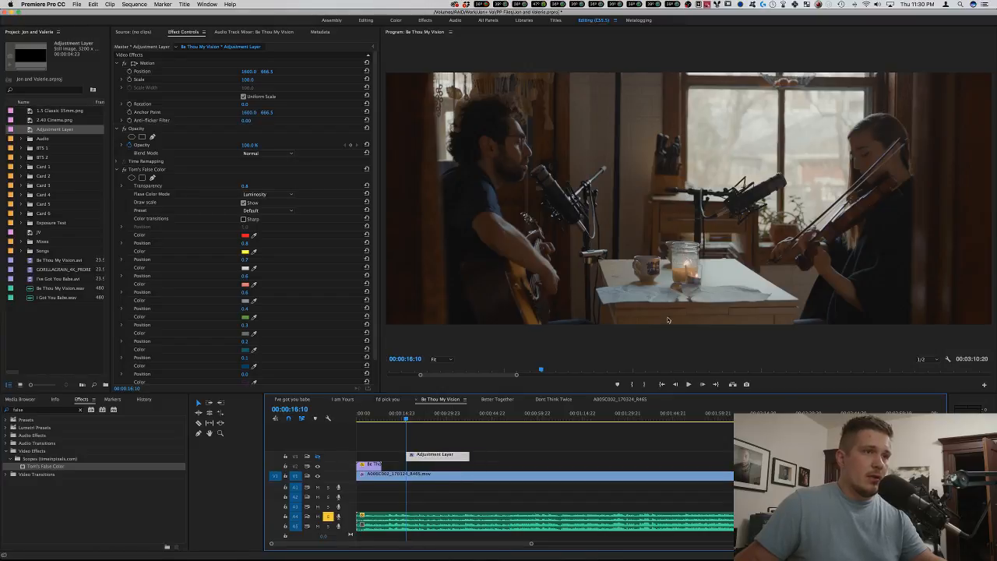
Examine the ungraded-by-false-color wide shot in the maximized program monitor, and restore the workspace layout.
key("grave")
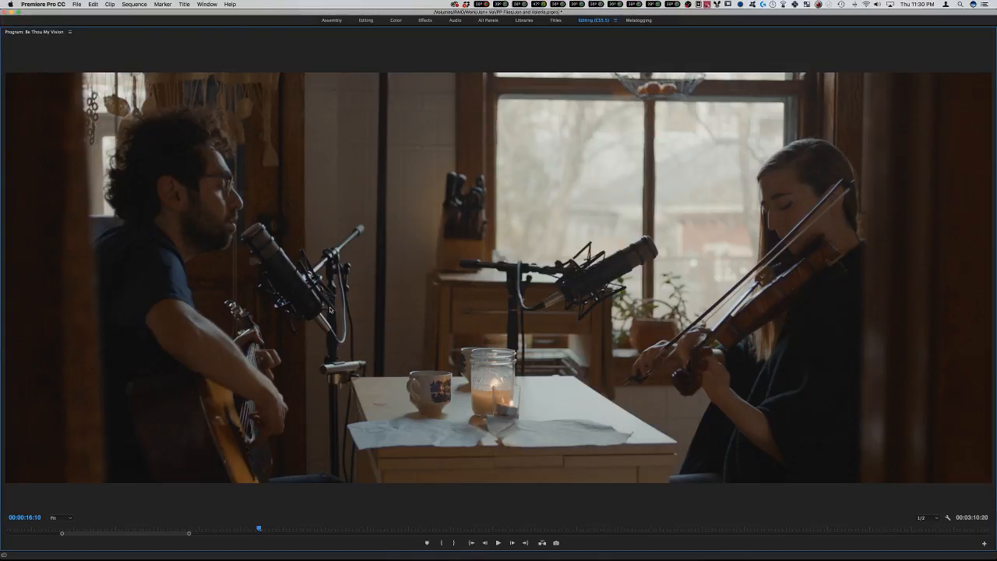
key("grave")
key("grave")
key("grave")
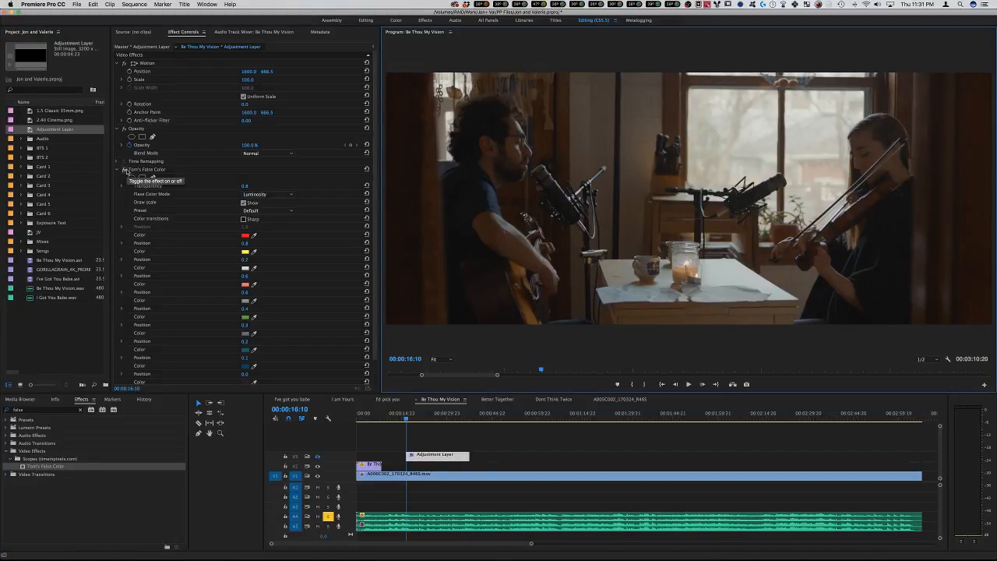
Show the adjustment layer's track again and shift the layer slightly earlier so it covers the playhead frame.
left_click_drag(127, 171, 422, 460)
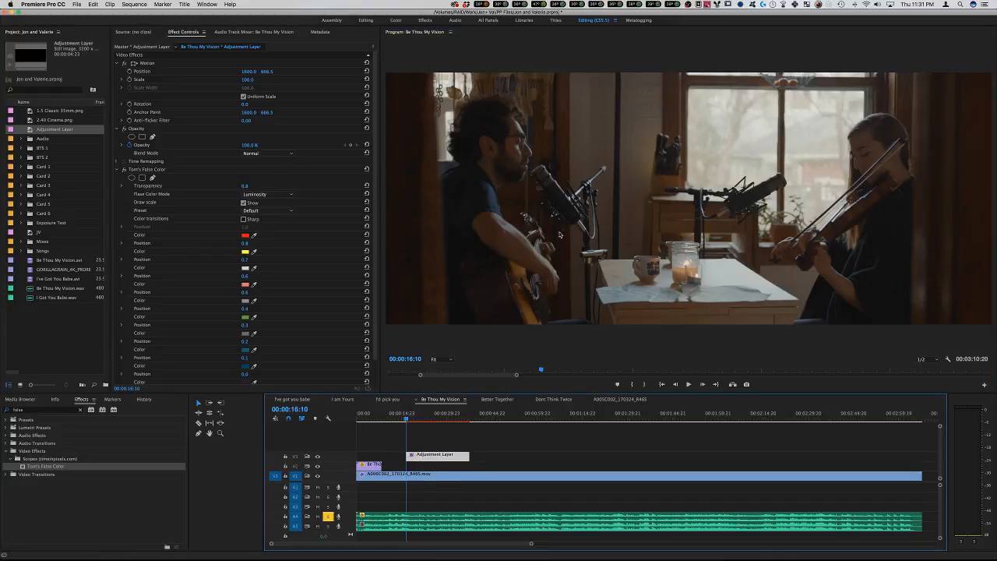
left_click_drag(427, 458, 418, 459)
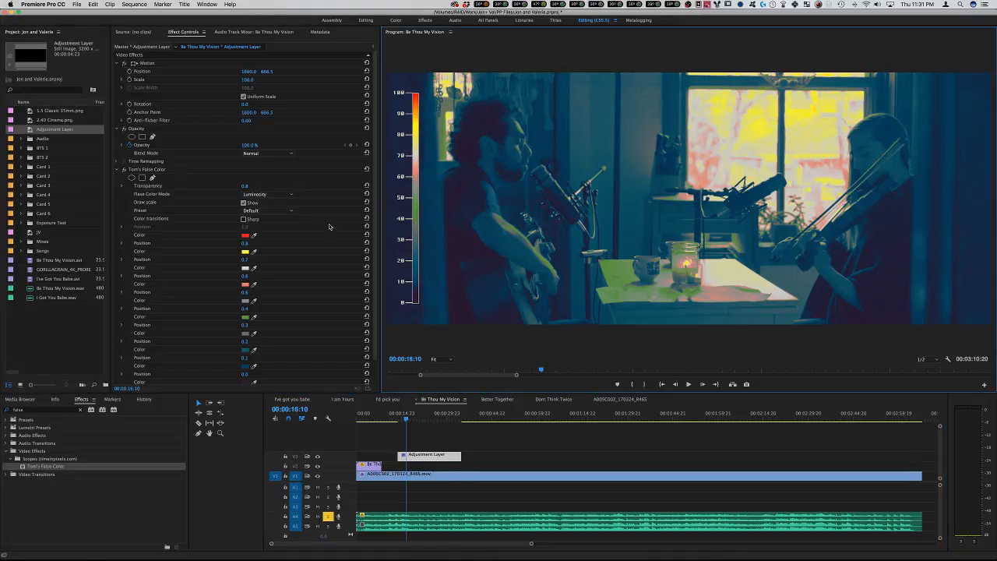
left_click(268, 193)
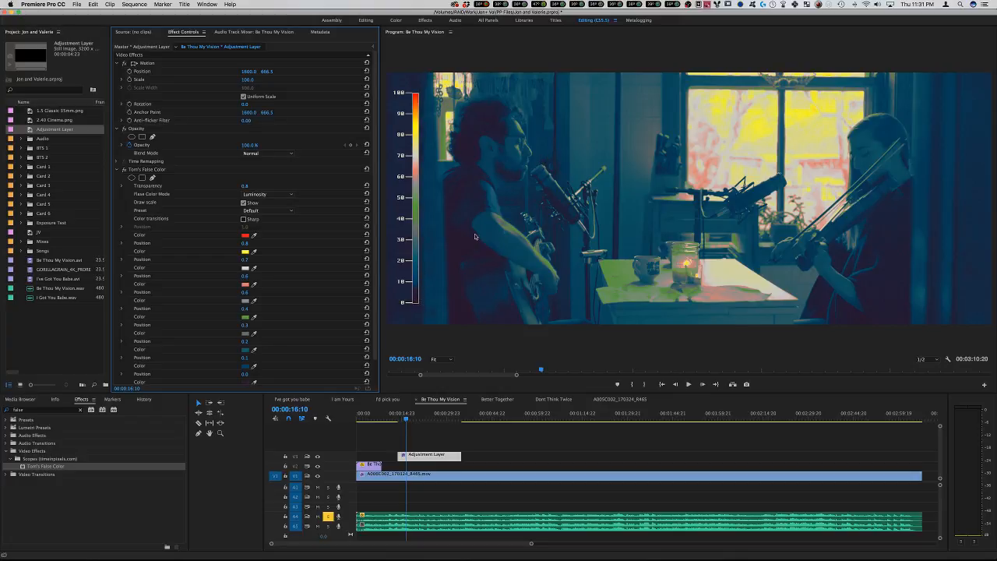
Examine the false color exposure of the wide shot in the maximized program monitor, and restore the workspace layout.
key("grave")
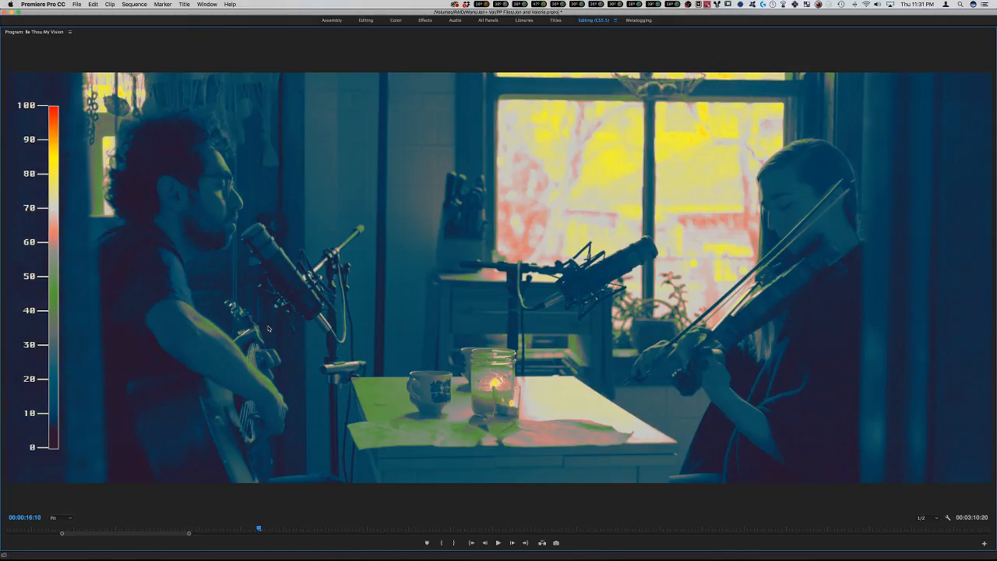
key("grave")
key("grave")
key("grave")
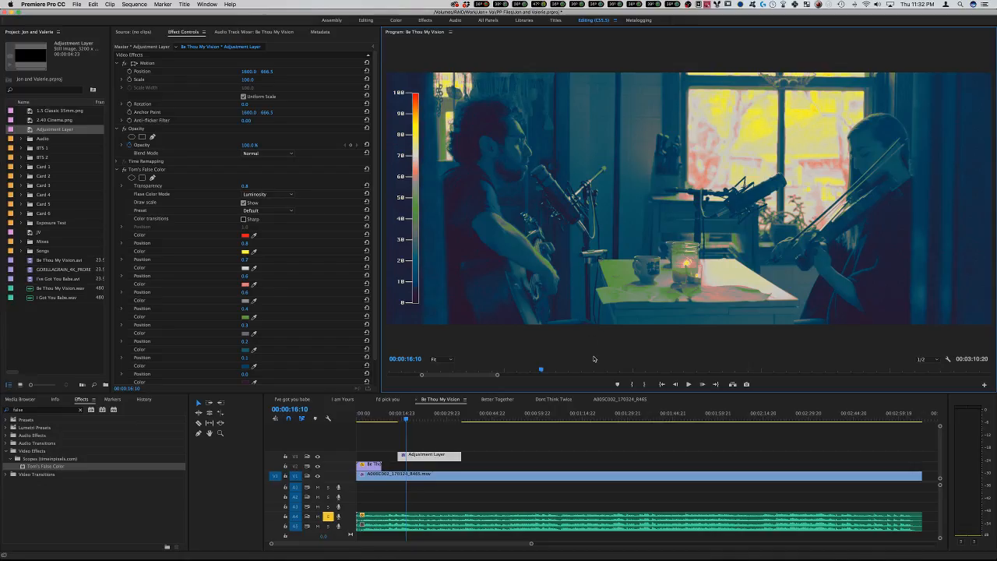
key("grave")
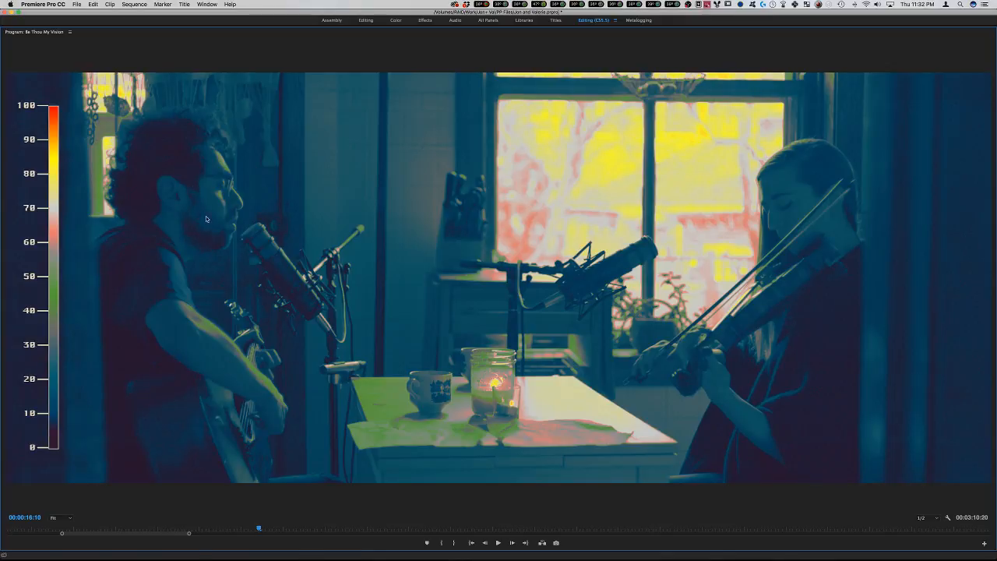
key("grave")
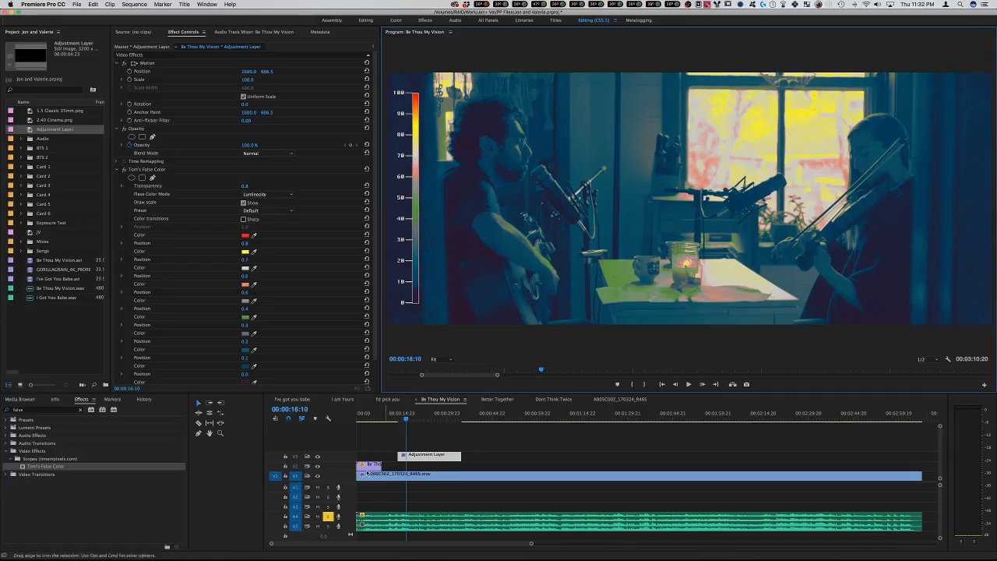
Turn off the Lumetri Color effect on the main video clip beneath the adjustment layer.
left_click(419, 476)
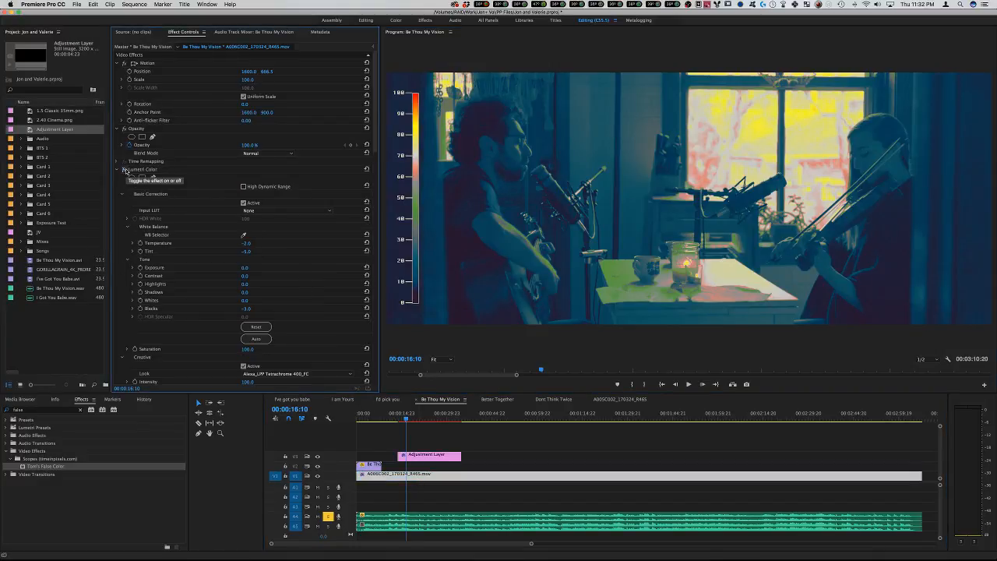
left_click(124, 171)
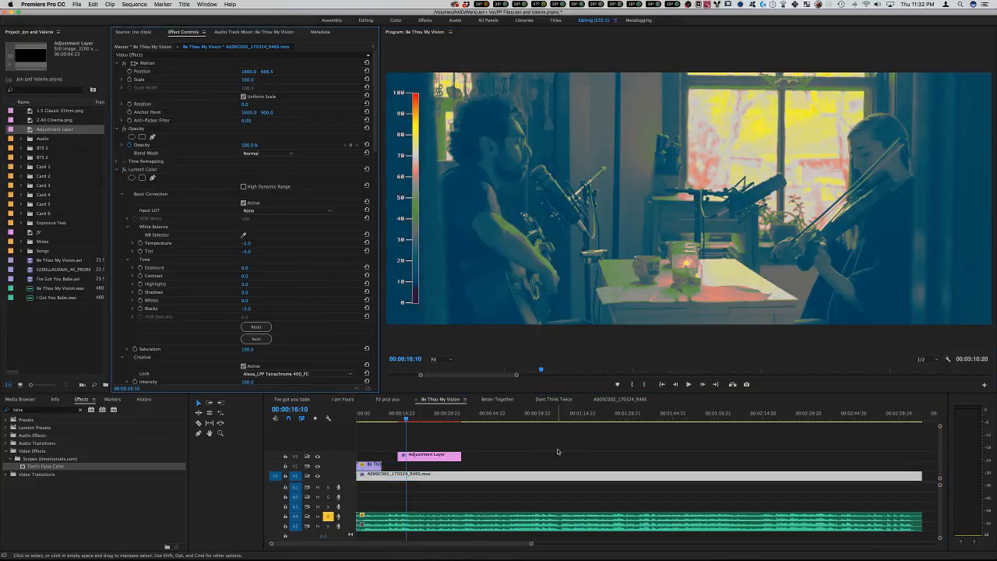
Deselect the clip, examine the wide shot's false color in the maximized program monitor, and restore the workspace layout.
left_click(559, 454)
key("grave")
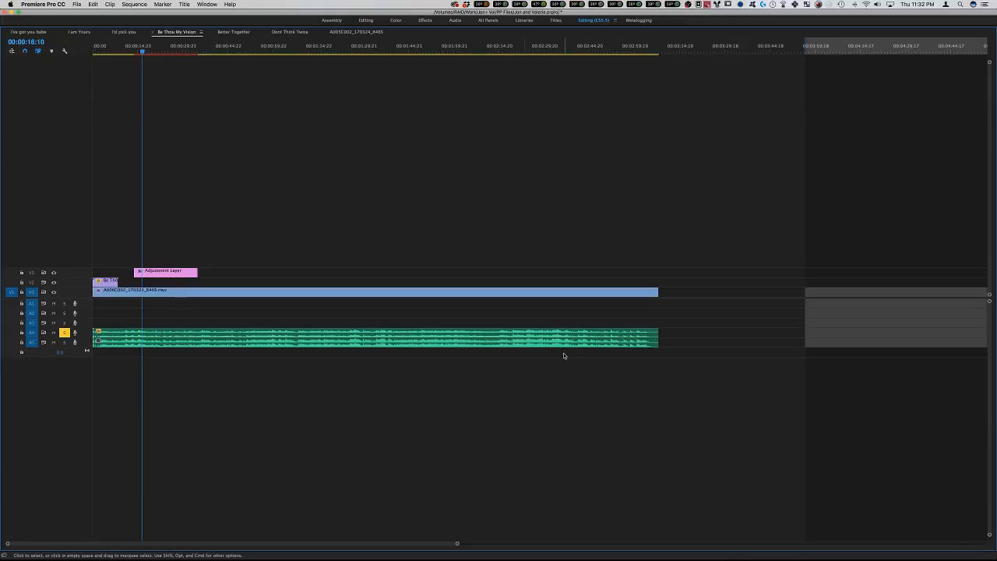
key("grave")
key("grave")
key("grave")
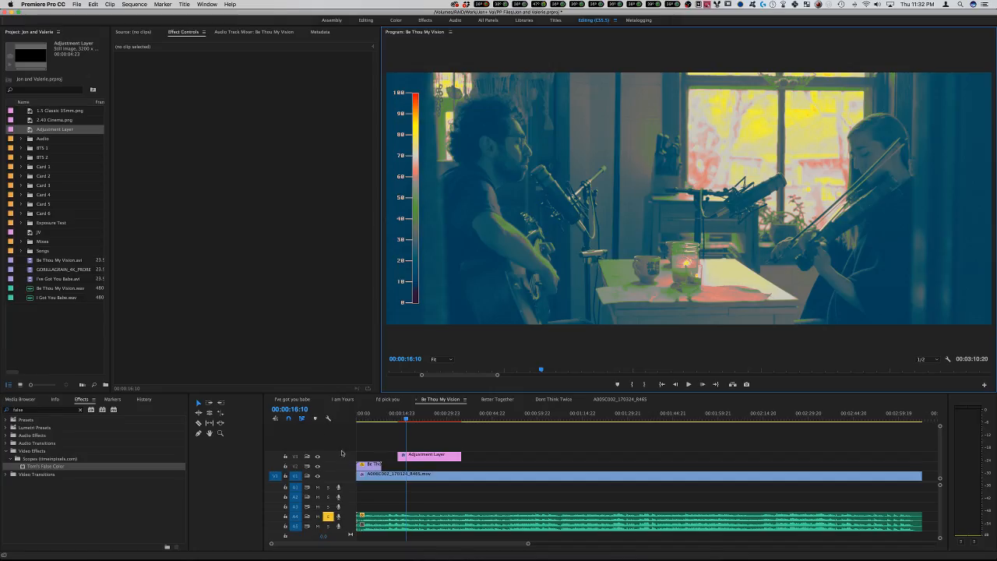
Hide the adjustment layer's track, view the wide shot without false color in the maximized program monitor, and restore the layout.
left_click(317, 456)
key("grave")
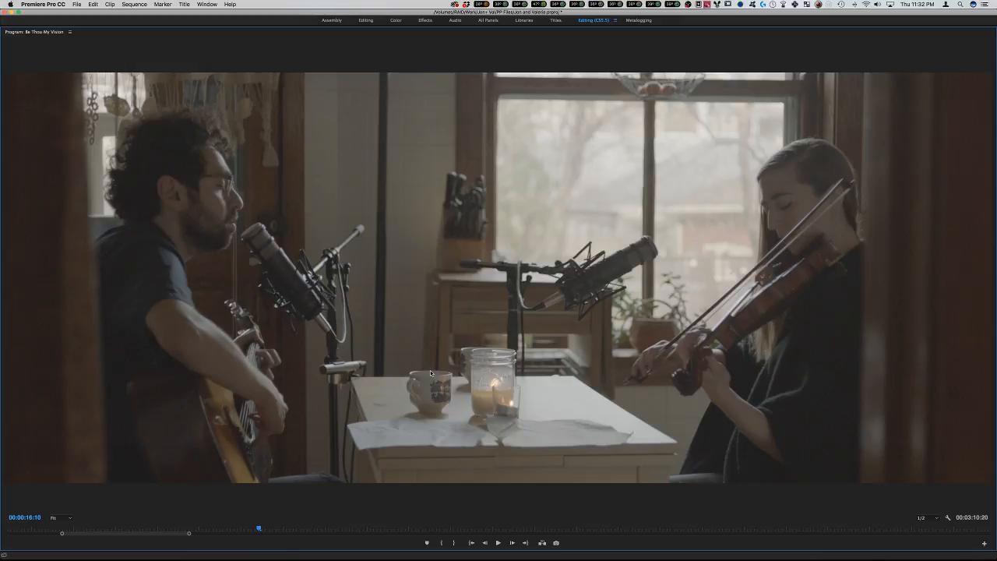
key("grave")
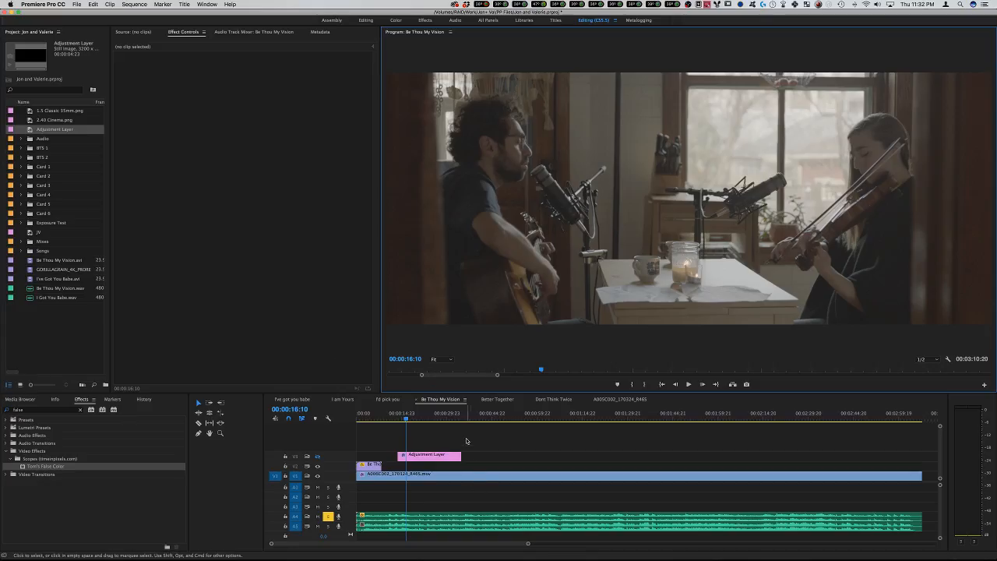
Check the main clip's master effects, turn off its remaining Lumetri Color grading, and collapse the clip's Lumetri Color effects.
left_click(450, 476)
left_click(148, 47)
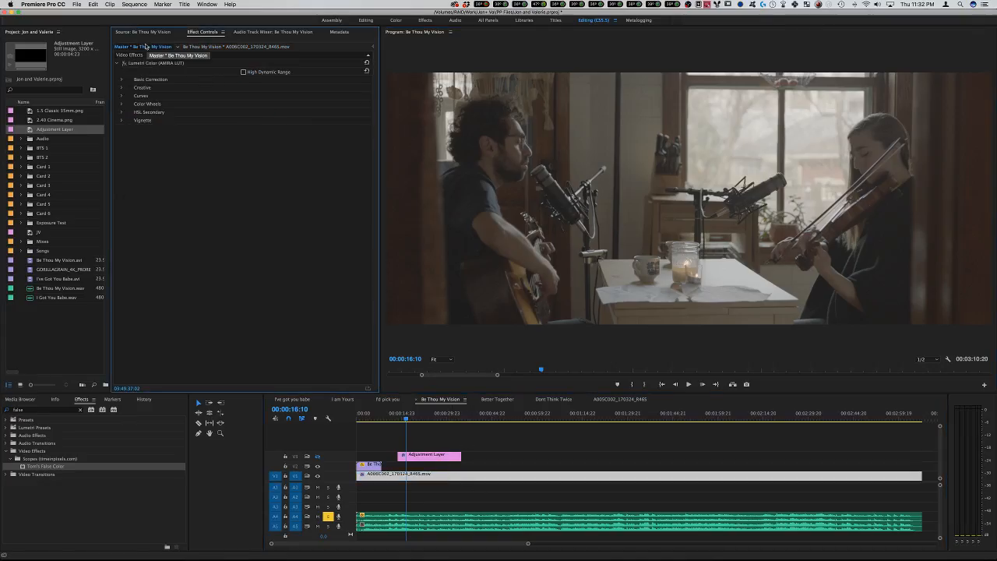
left_click(238, 47)
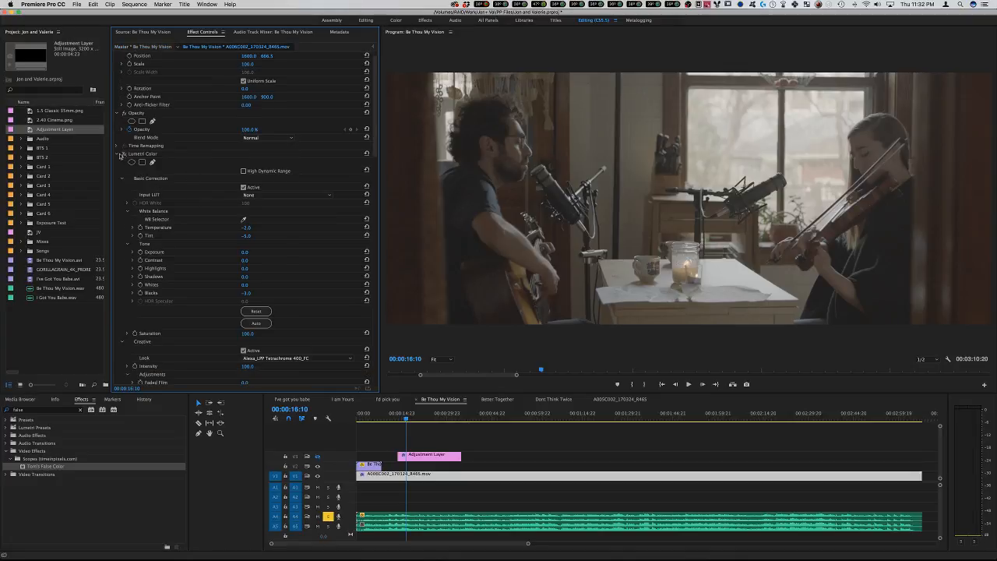
left_click(123, 162)
left_click(116, 162)
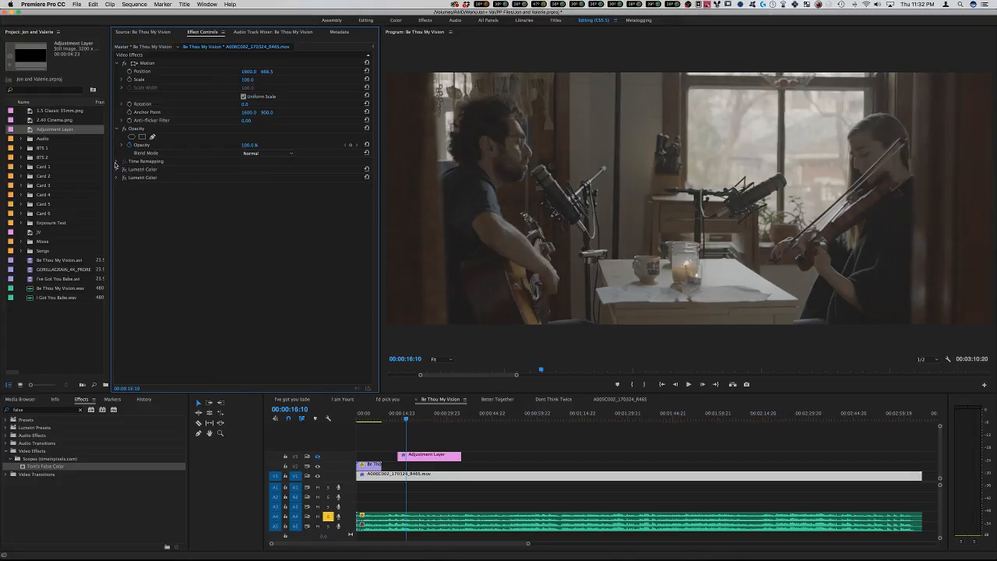
Deselect the clip, examine the ungraded wide shot in the maximized program monitor, and restore the workspace layout.
left_click(549, 465)
key("grave")
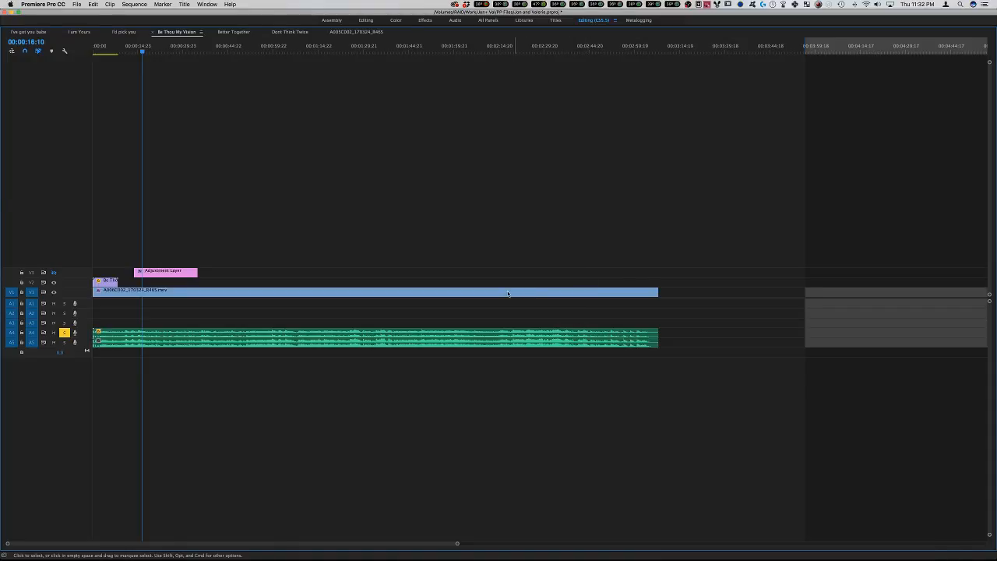
key("grave")
key("grave")
key("grave")
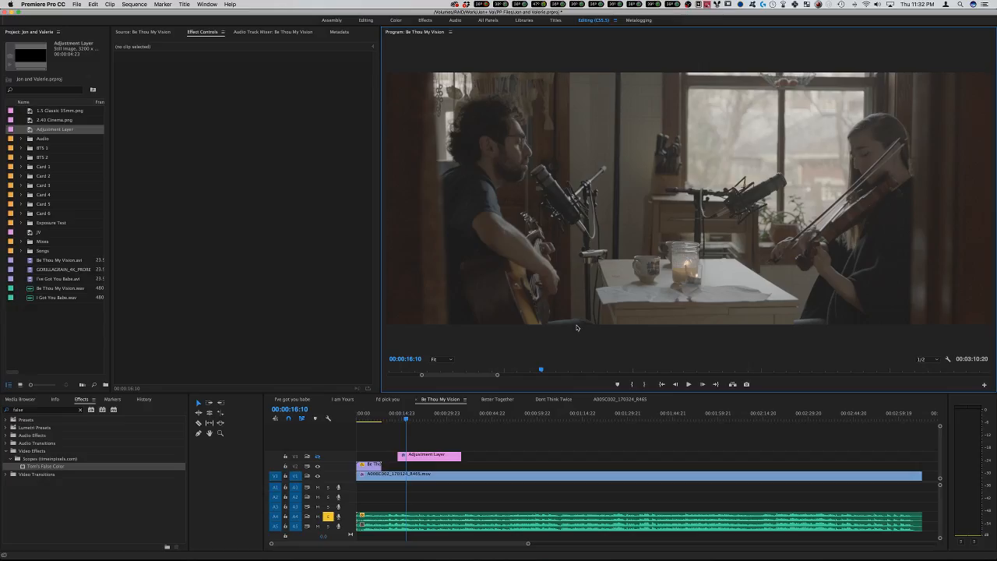
key("grave")
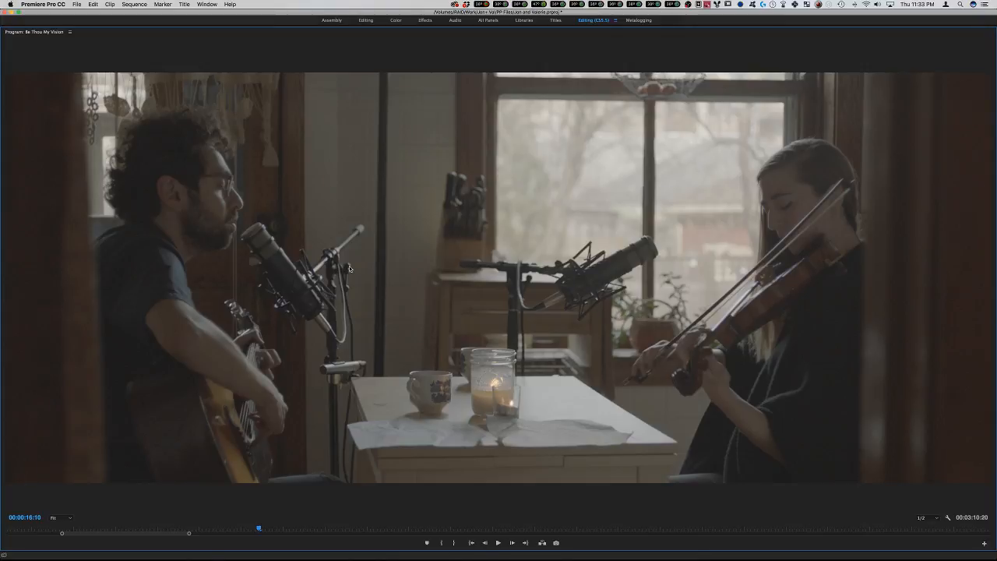
key("grave")
Switch to Notes, view the still of the two children in a separate Preview window, close it, and return to Premiere Pro.
mouse_move(539, 545)
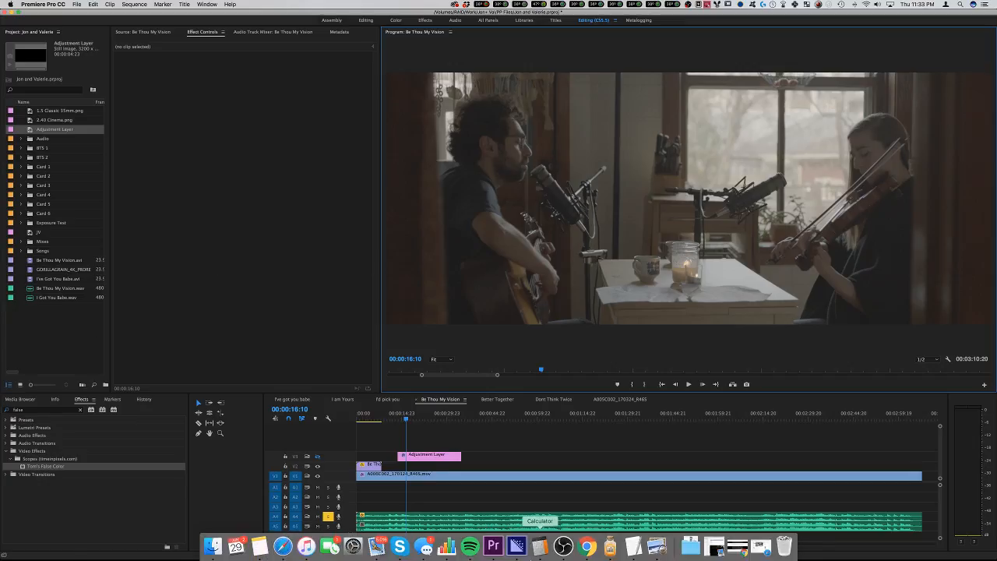
left_click(259, 546)
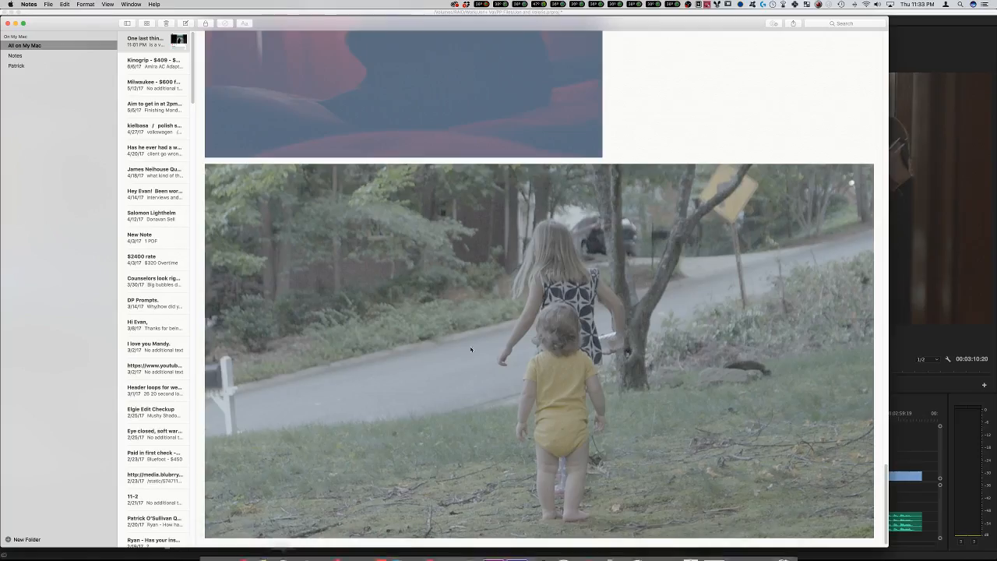
double_click(471, 349)
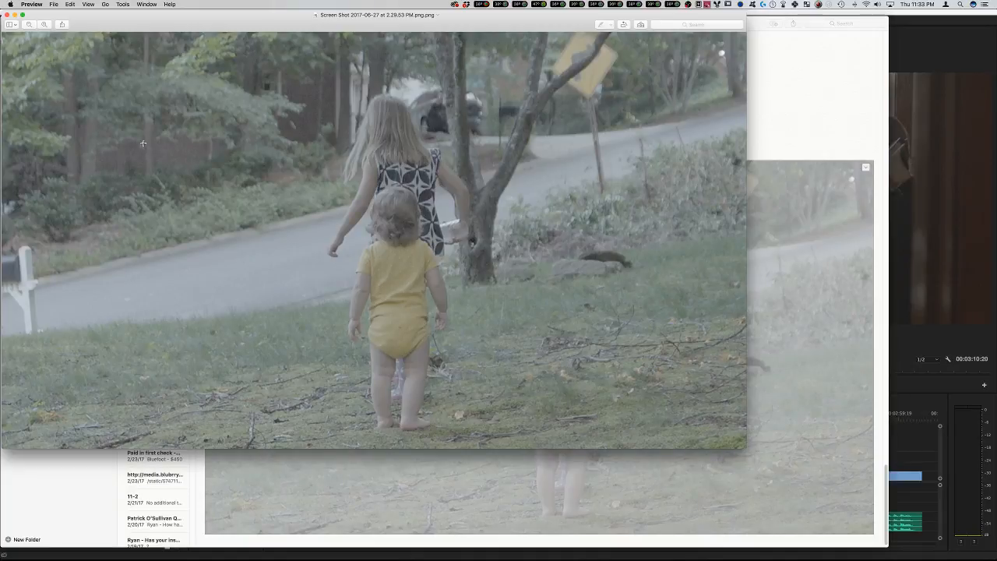
left_click(9, 15)
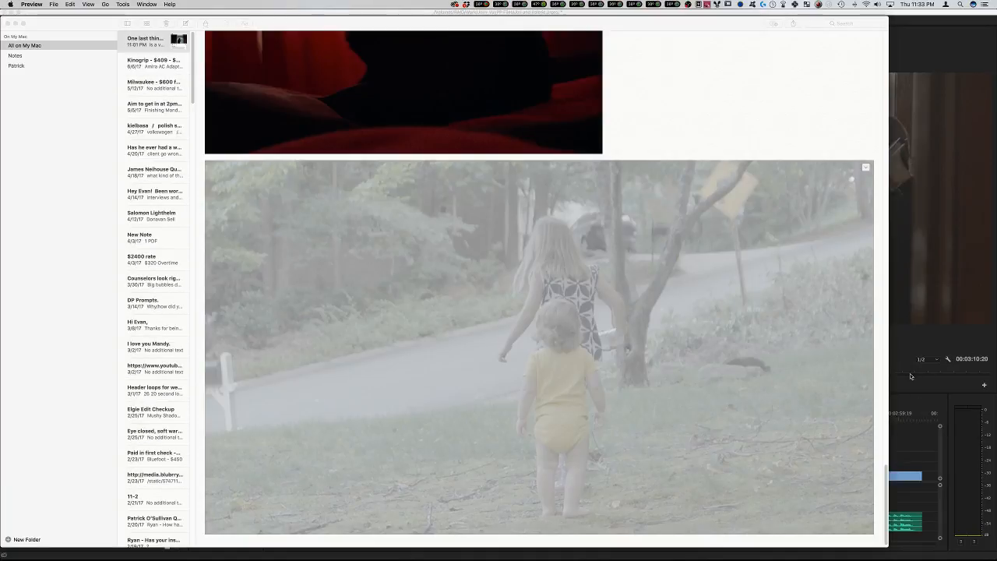
left_click(980, 350)
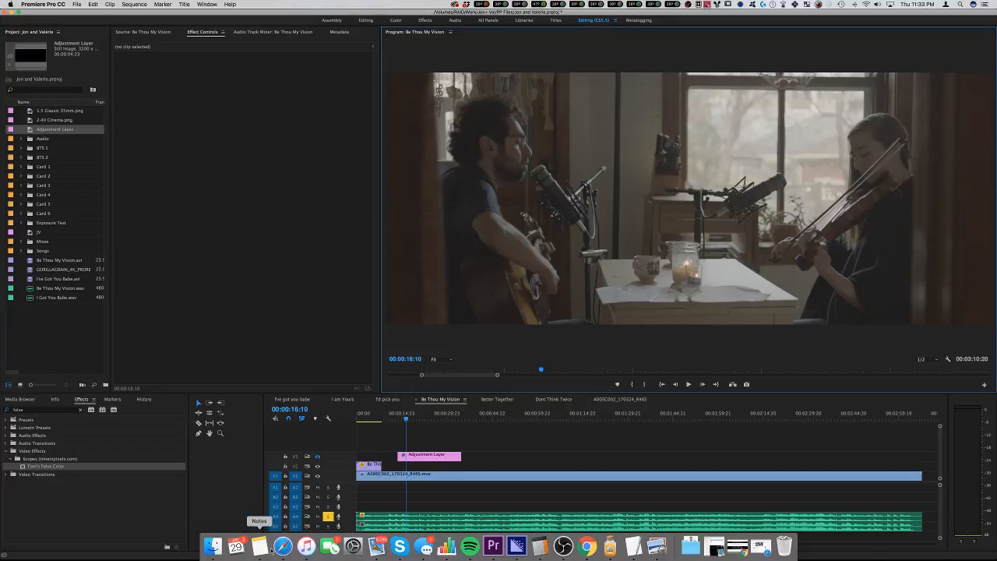
Switch to Notes, move its window aside, and import the still of the two children into the Premiere Pro project.
left_click(265, 548)
left_click_drag(215, 23, 676, 20)
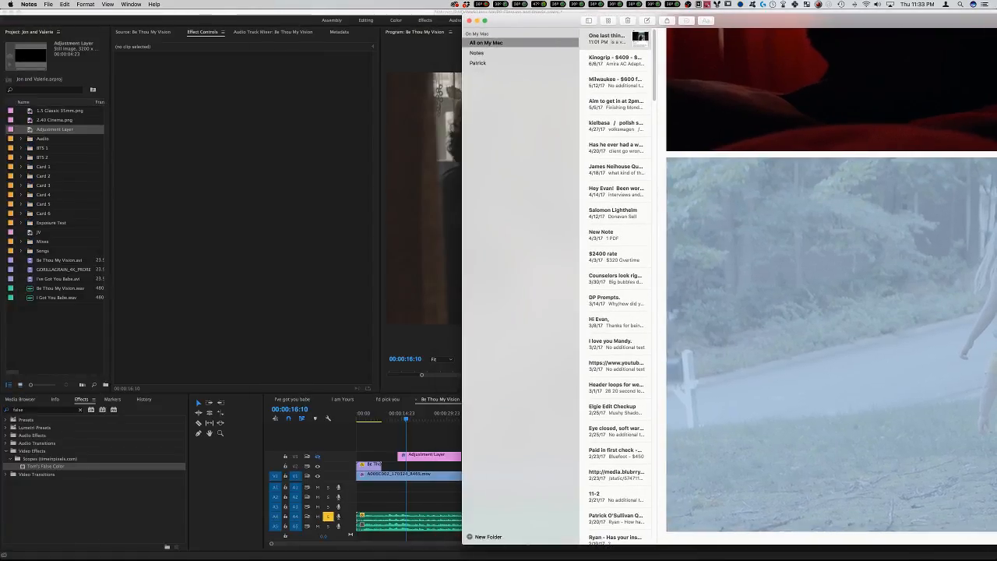
left_click_drag(95, 257, 62, 354)
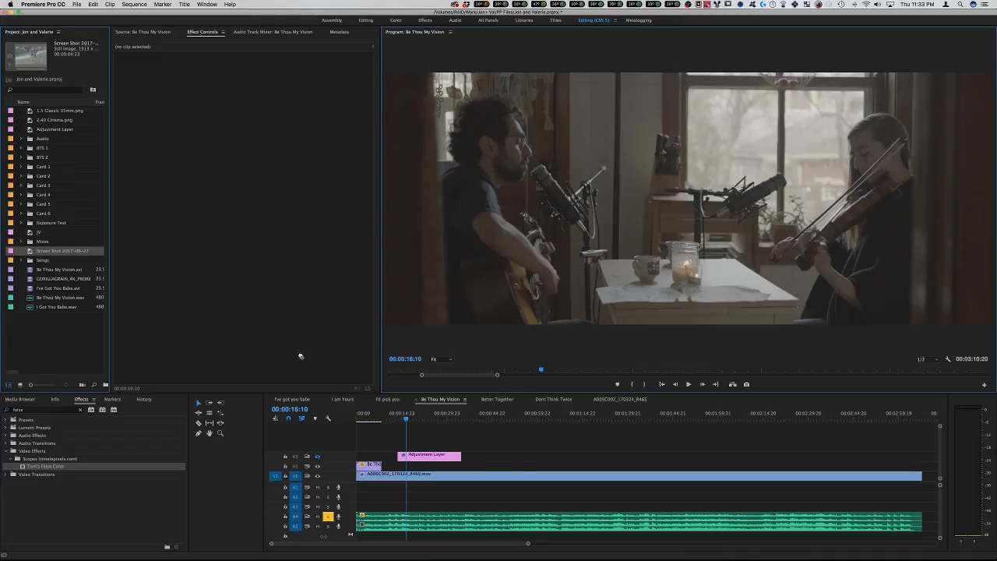
Add the imported still to the timeline, show the adjustment layer's track, and position the still beneath the adjustment layer at 00:00:27:03.
left_click_drag(301, 355, 485, 456)
left_click(489, 415)
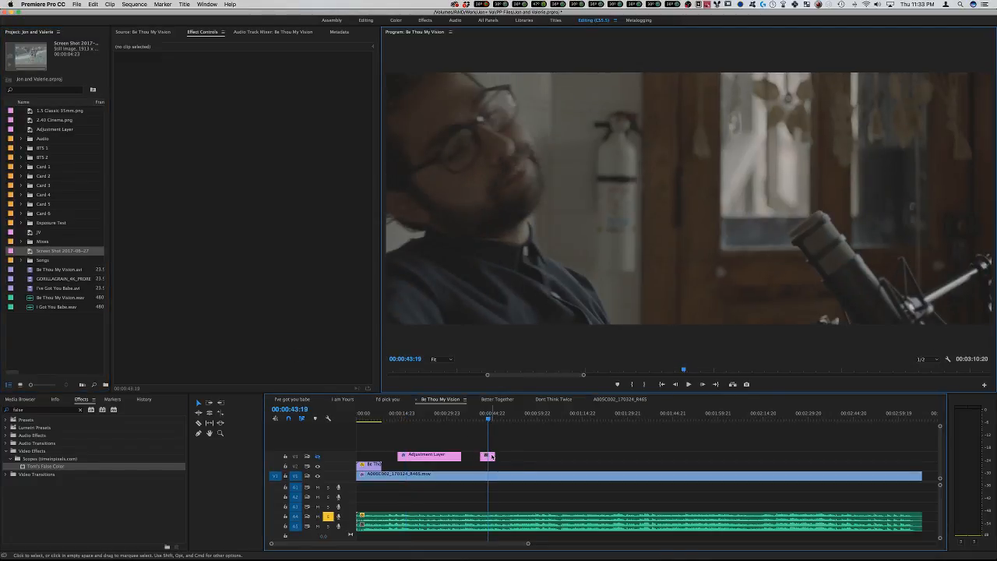
left_click(490, 456)
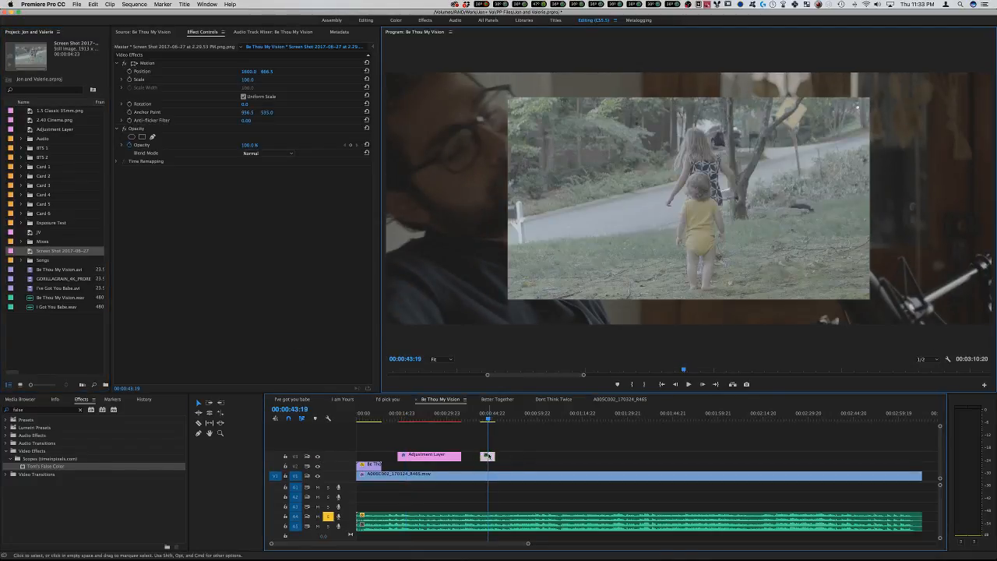
left_click_drag(488, 457, 437, 466)
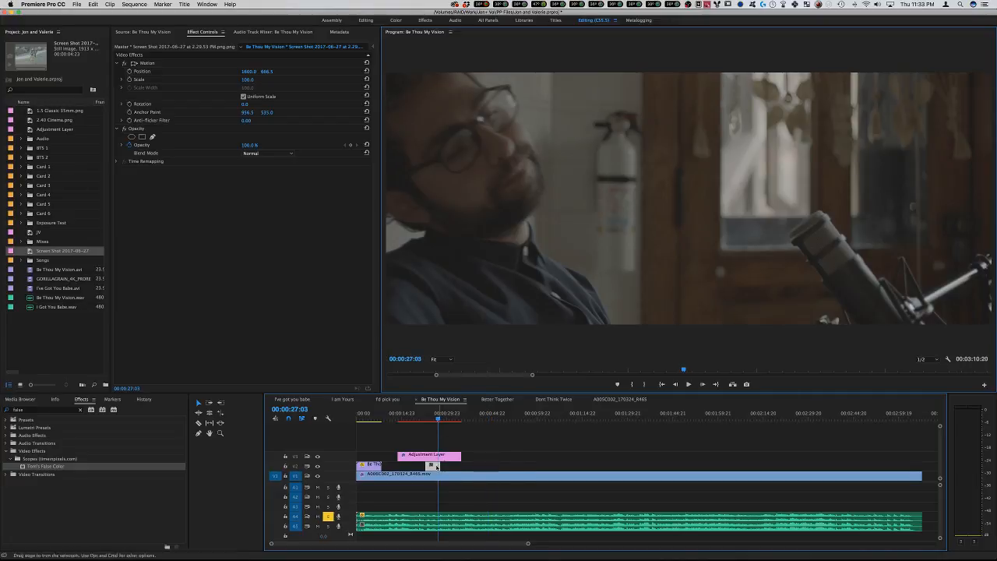
Enlarge the still on the timeline with Set to Frame Size.
right_click(437, 467)
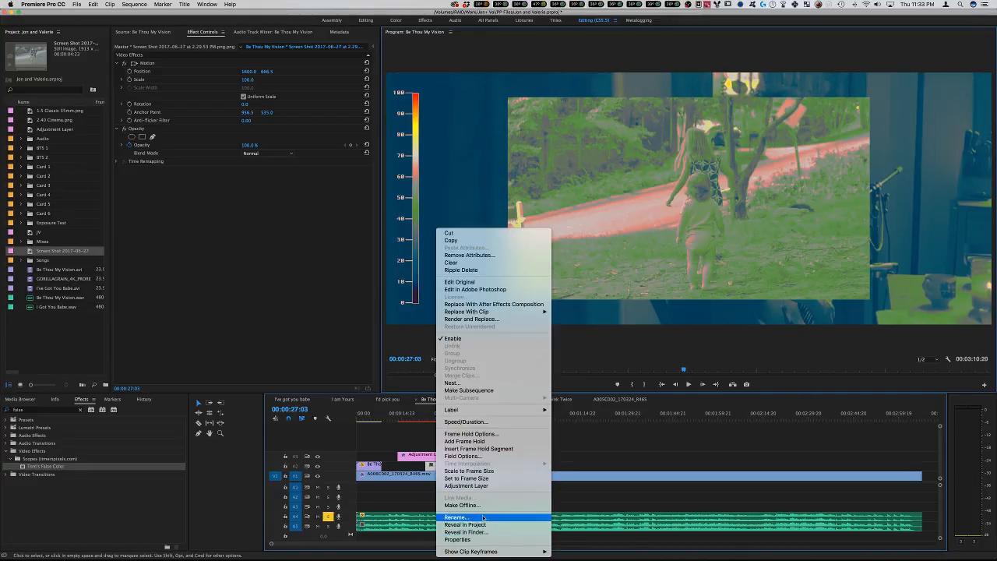
left_click(466, 478)
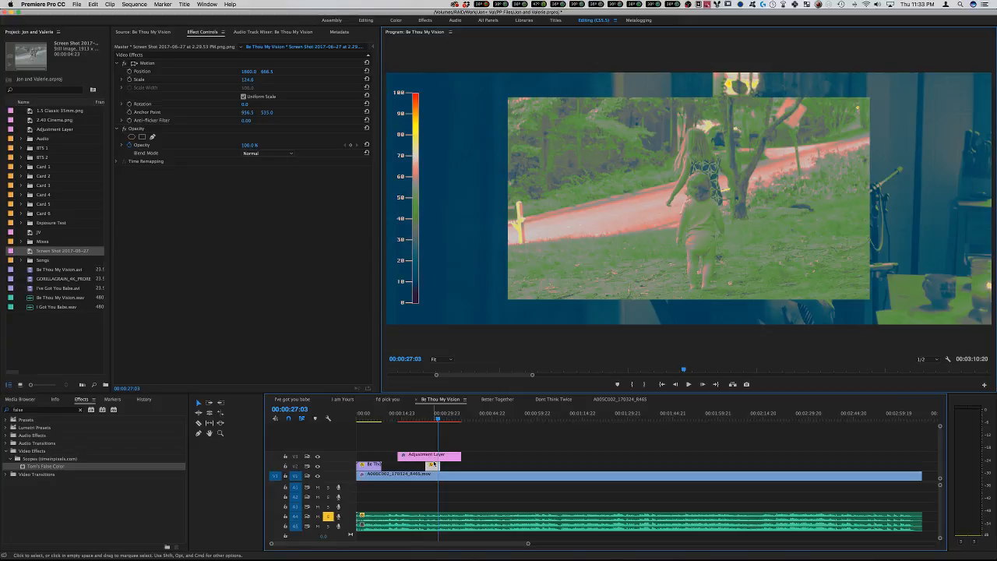
right_click(433, 464)
left_click(519, 445)
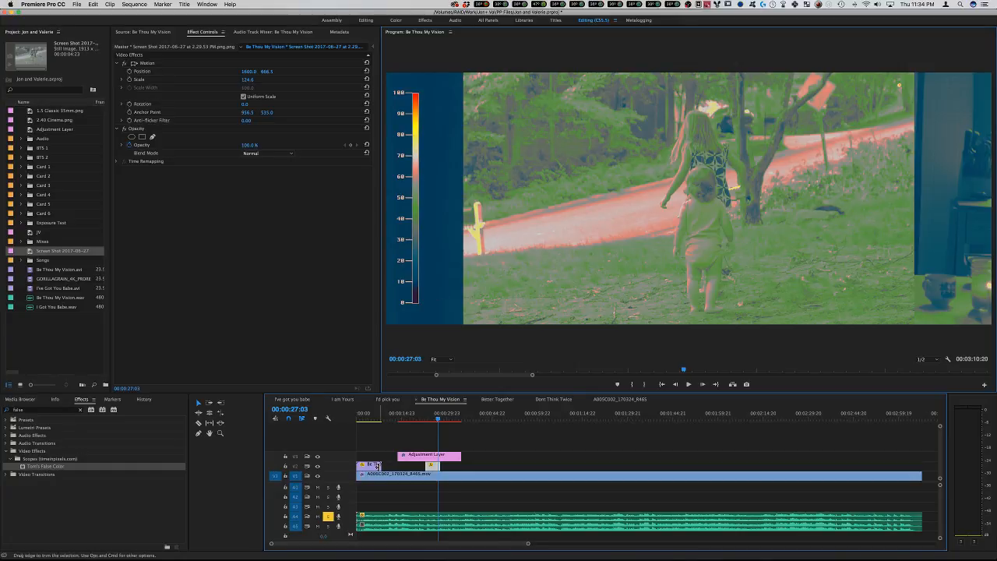
Hide the adjustment layer's track, search the effects for "lumetri", and apply Lumetri Color to the still.
left_click(317, 456)
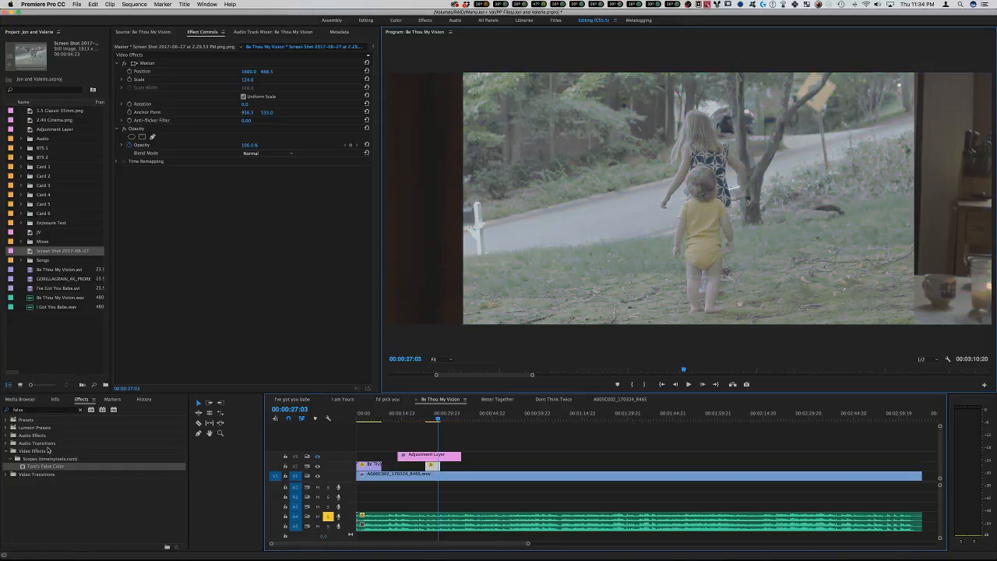
left_click(79, 409)
left_click(64, 411)
type("l")
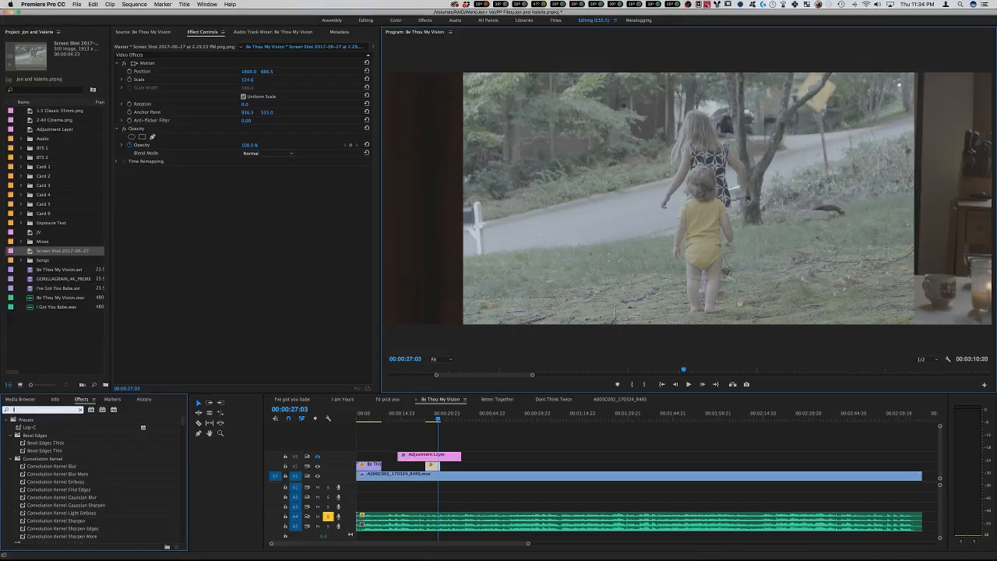
type("umetri")
scroll(61, 533, "down", 10)
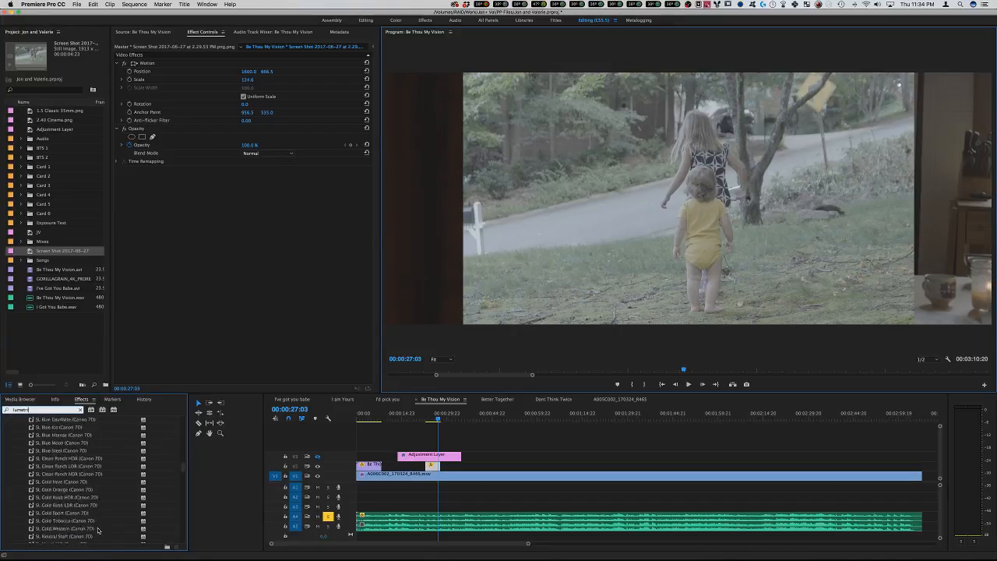
left_click_drag(56, 532, 431, 469)
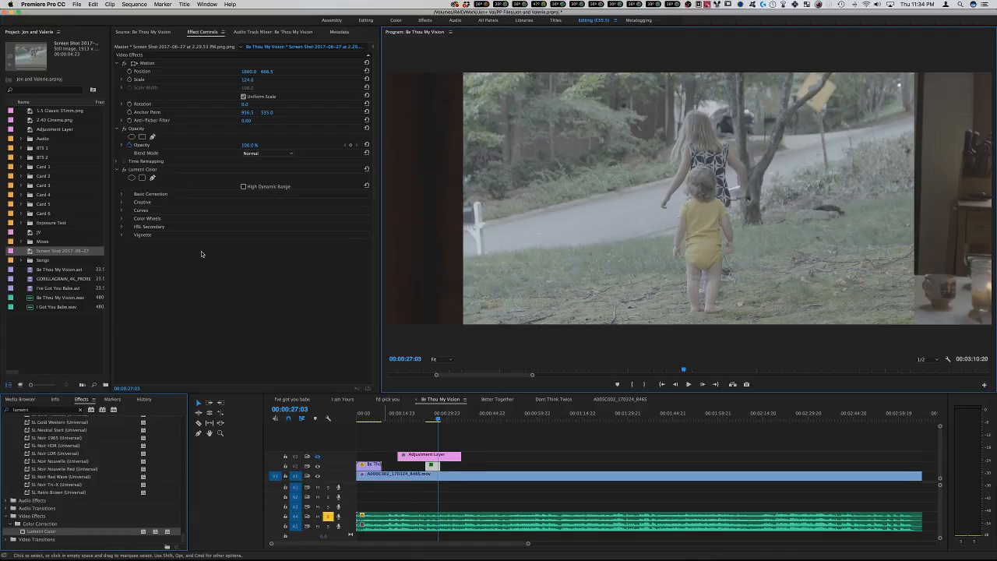
left_click(123, 203)
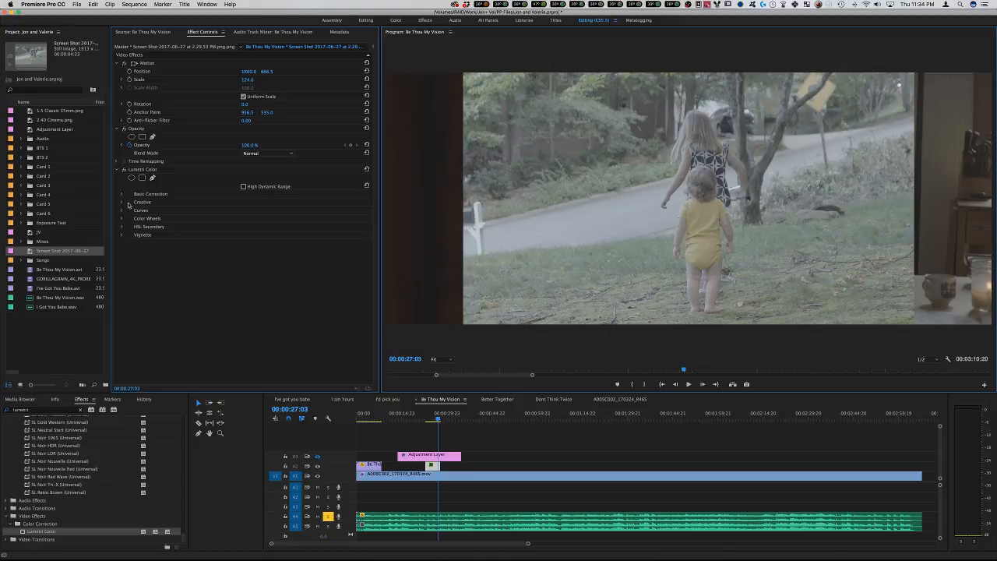
left_click(122, 203)
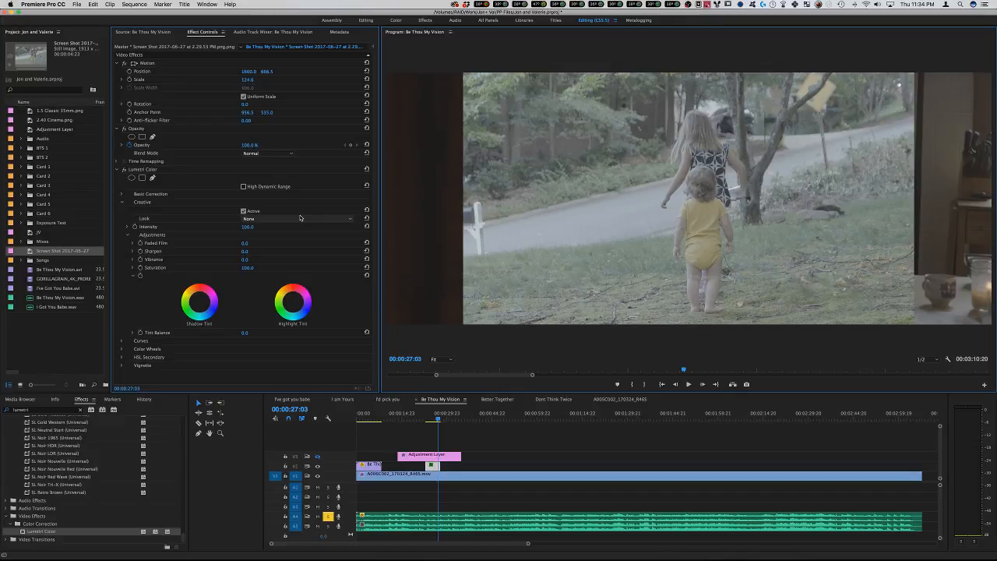
left_click(300, 218)
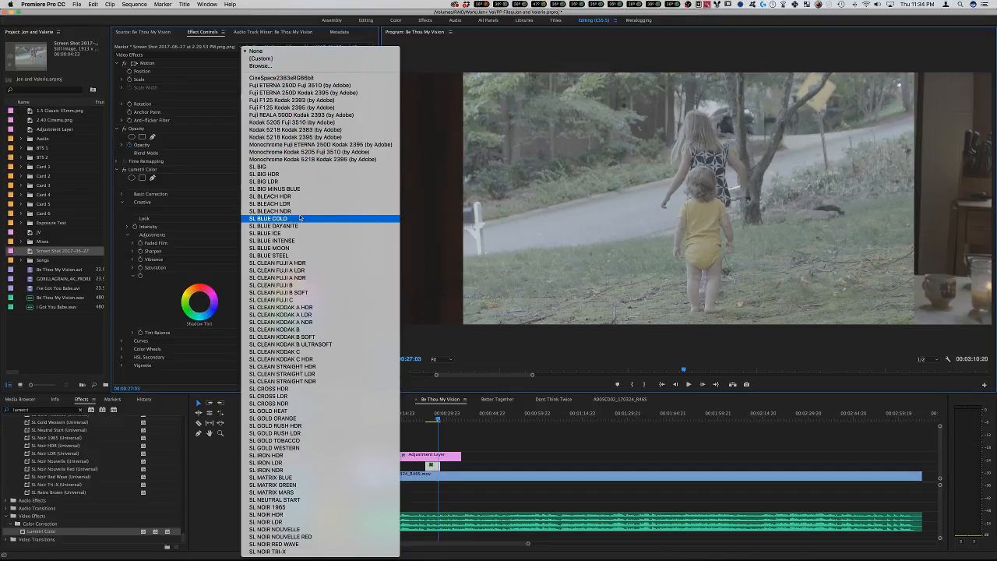
left_click(128, 199)
left_click(123, 204)
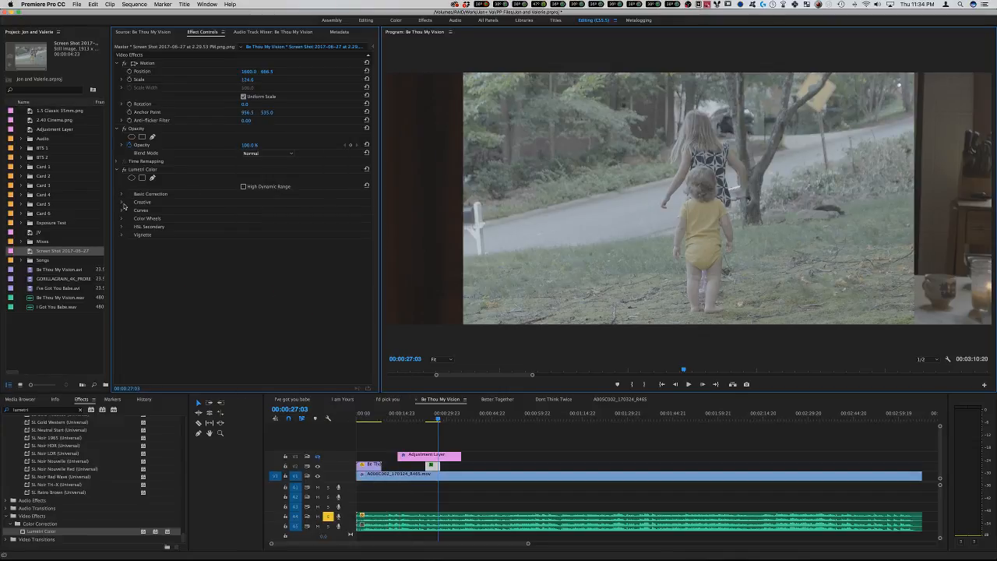
Shape the still's Lumetri RGB curve by slightly raising the highlights and moving the black point inward to deepen the shadows.
left_click(122, 211)
scroll(292, 265, "down", 2)
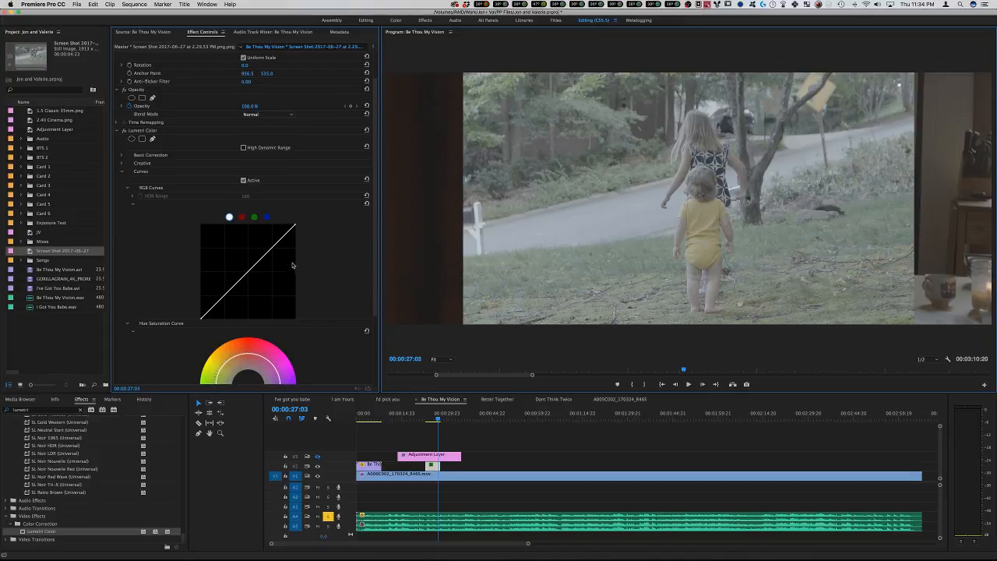
left_click_drag(280, 240, 278, 239)
scroll(269, 255, "down", 1)
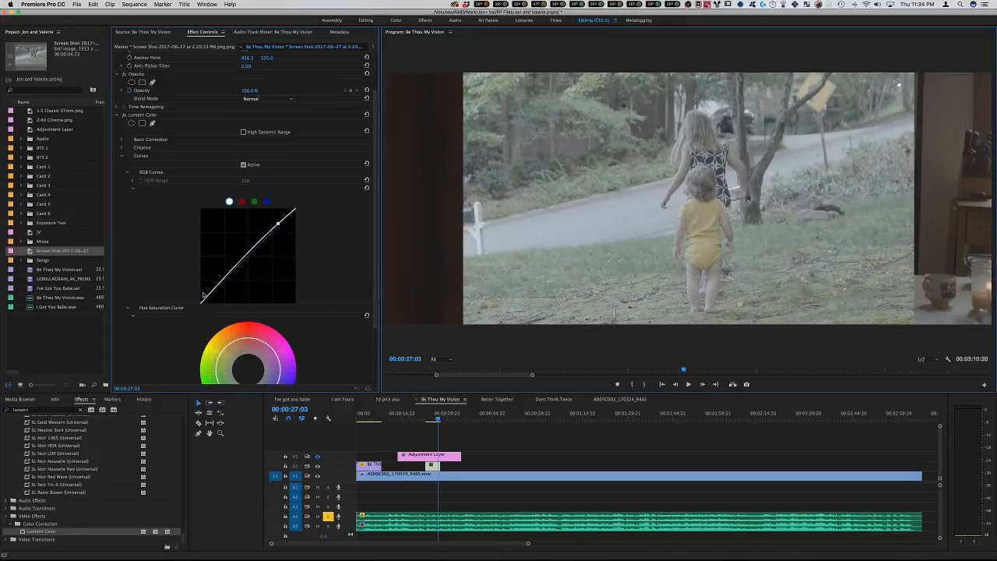
left_click_drag(202, 301, 217, 304)
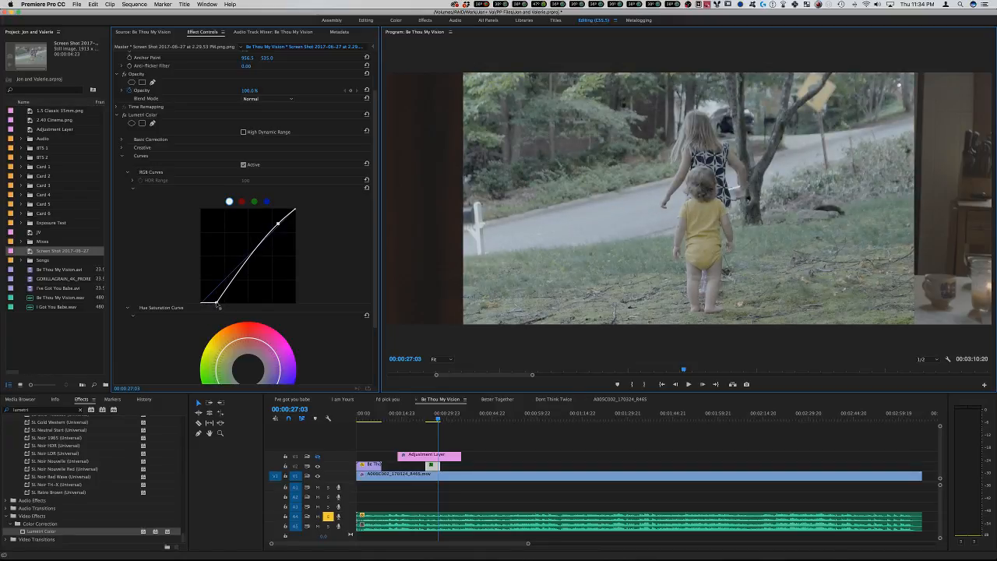
left_click(766, 209)
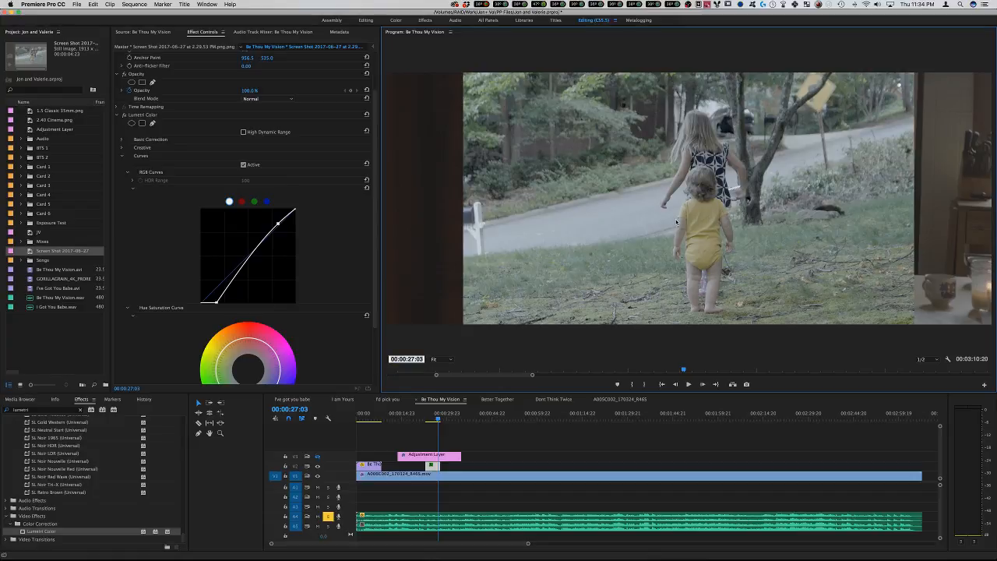
Show the adjustment layer's track, deselect the still, and examine its false color in the enlarged program monitor.
left_click(319, 458)
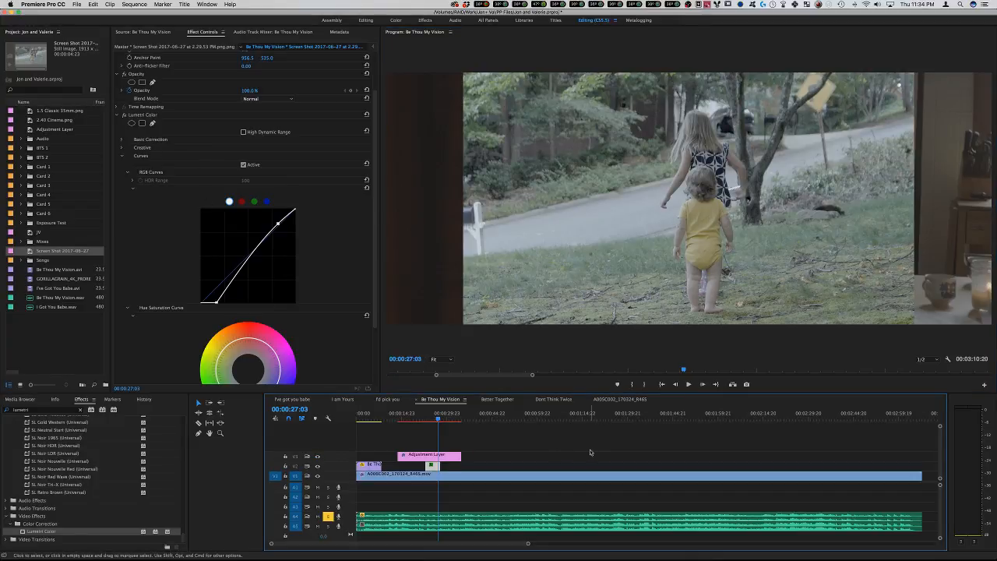
left_click(549, 449)
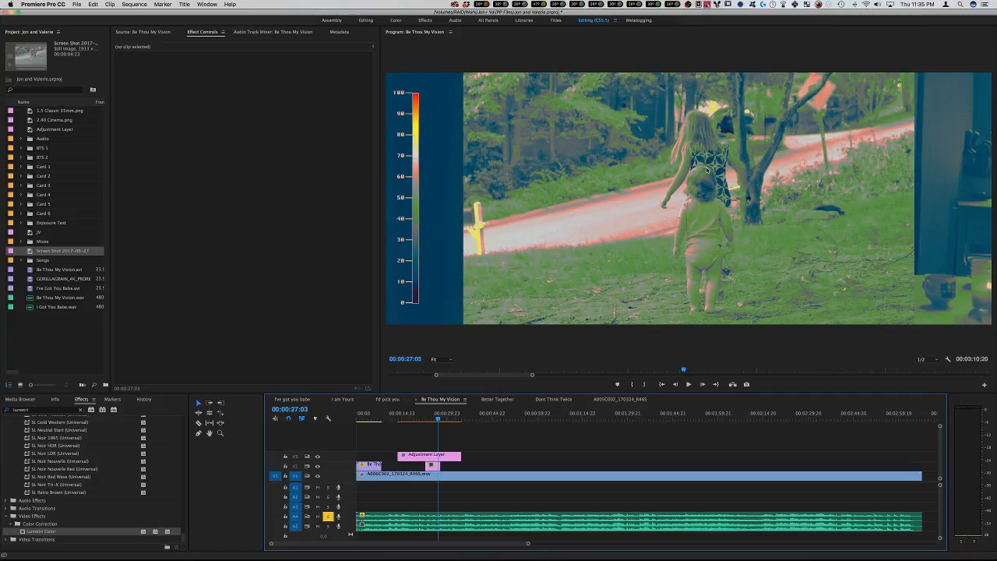
key("grave")
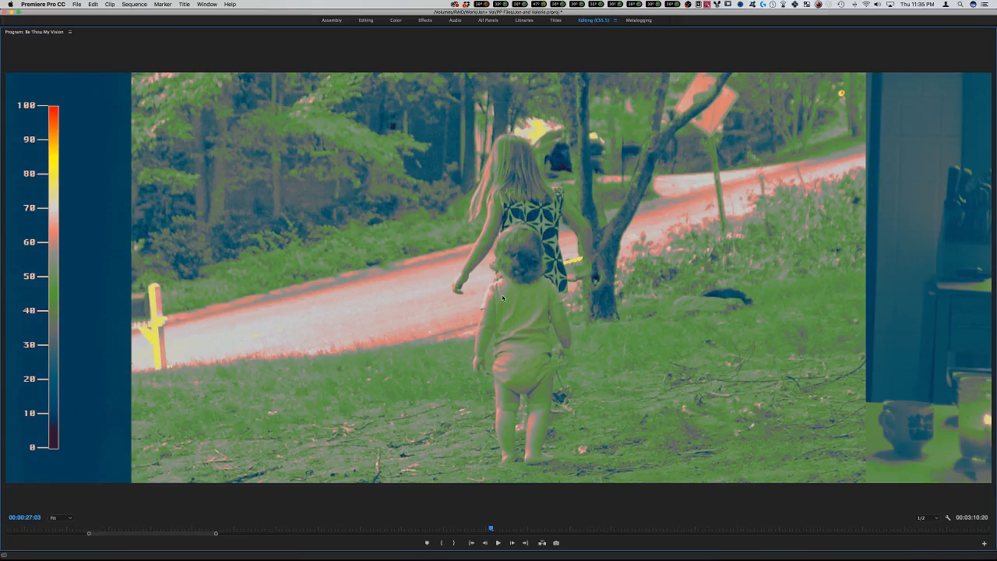
key("grave")
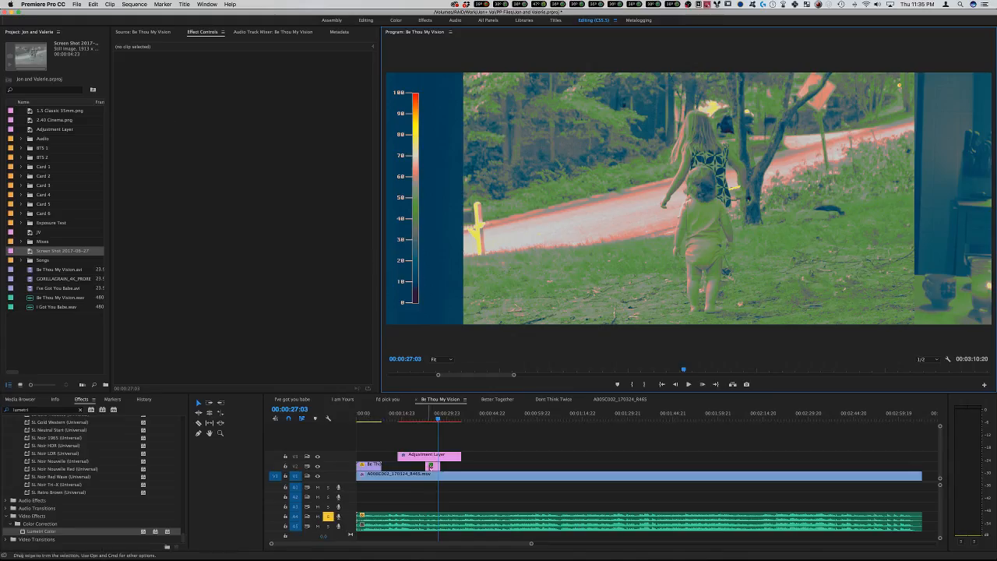
Collapse the still's Lumetri Color settings, hide the adjustment layer's track, and examine the still in the enlarged program monitor.
left_click(124, 170)
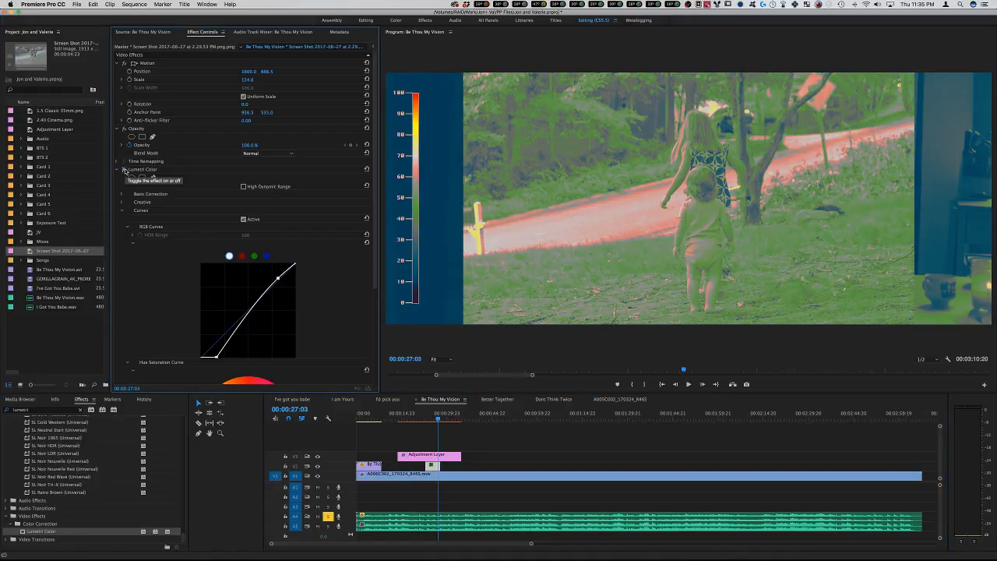
left_click(118, 169)
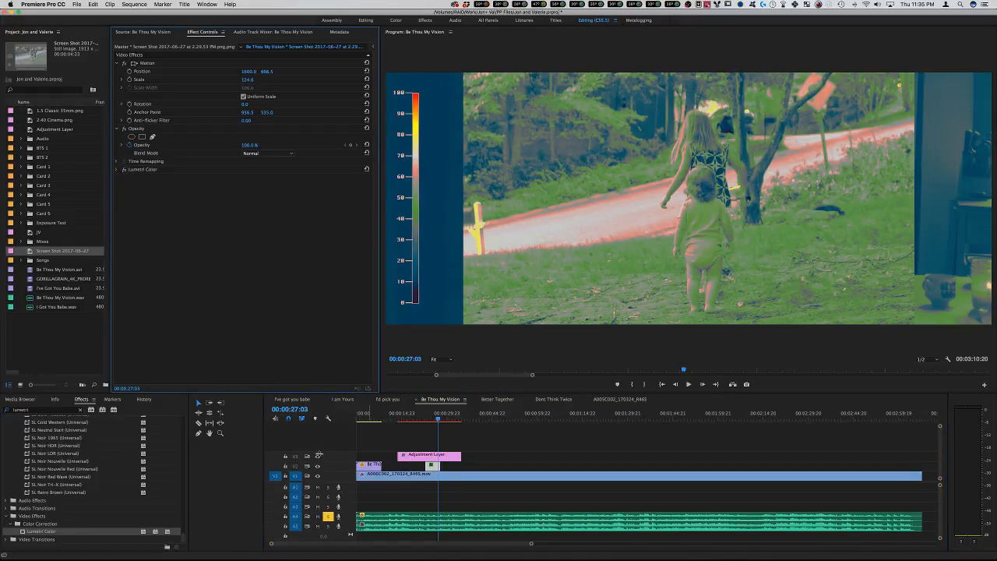
left_click(317, 465)
key("grave")
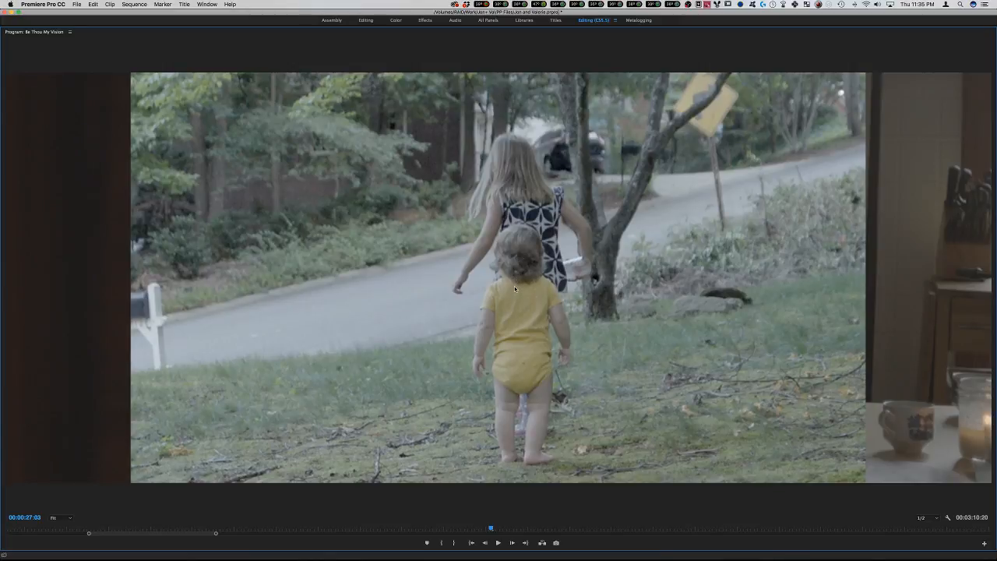
key("grave")
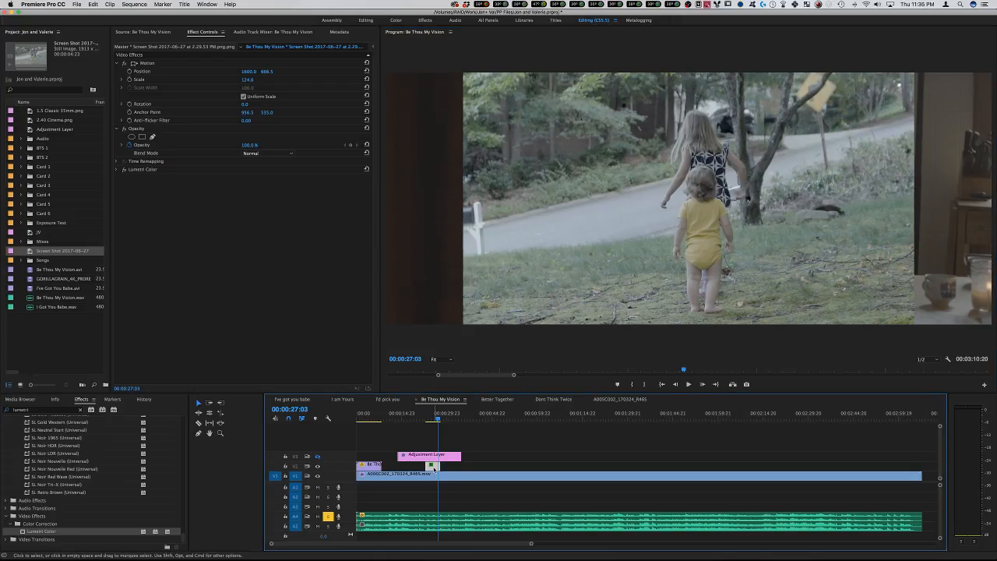
Delete the reference still from the timeline and close the tomsfalsecolor_full_232 Finder window.
key("Delete")
left_click(211, 546)
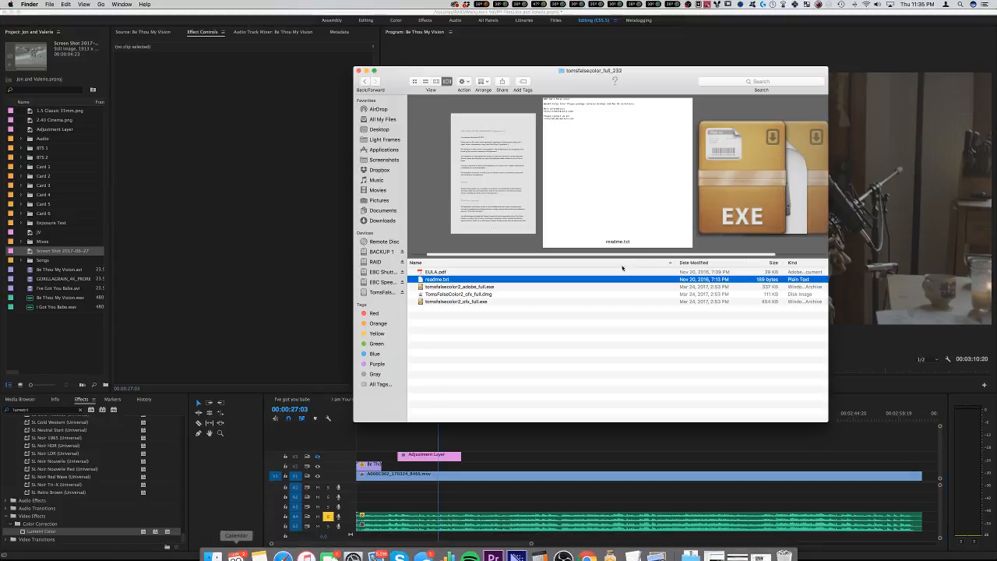
left_click(358, 70)
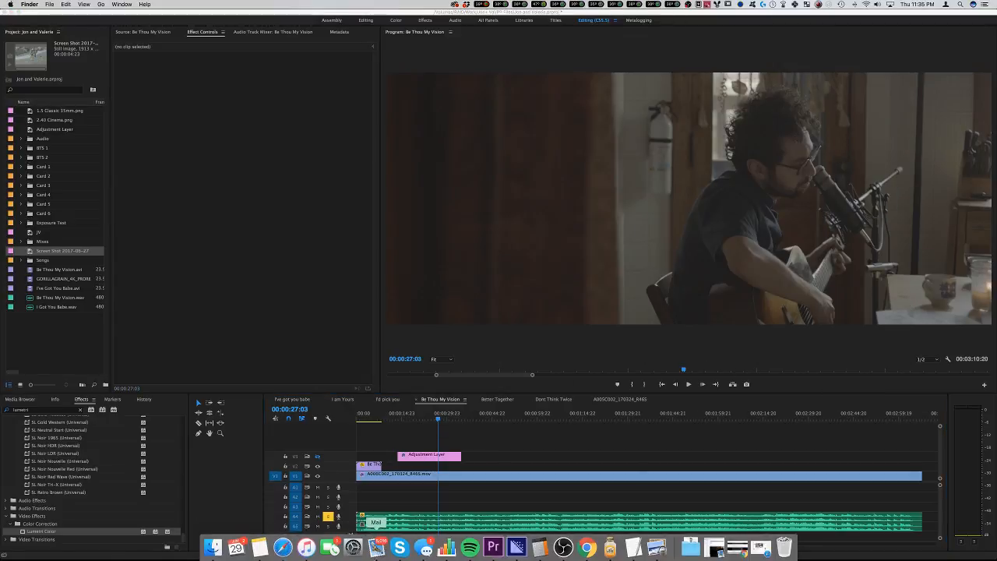
Turn on the Lumetri Color grade of the main video clip on V1.
left_click(447, 476)
left_click(448, 476)
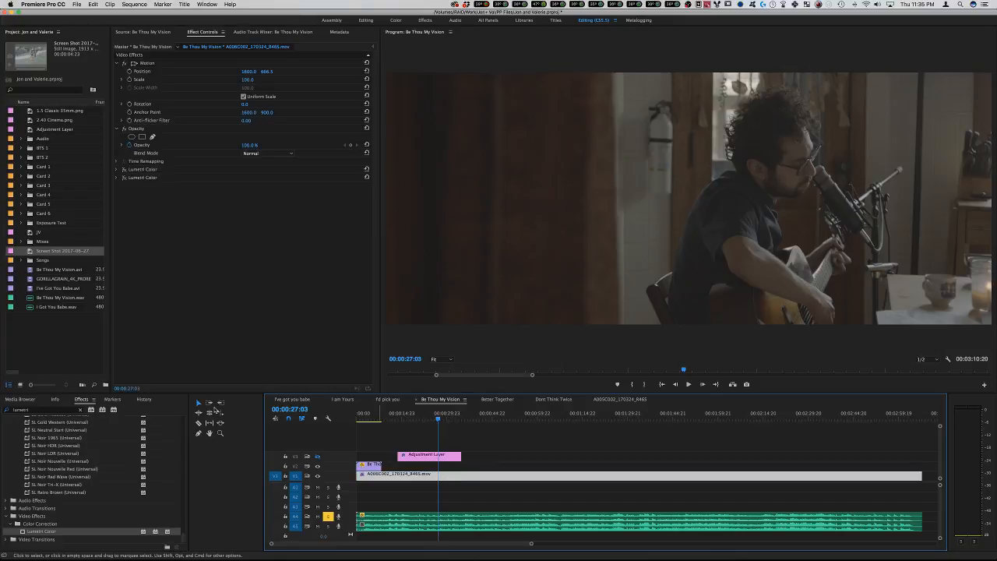
left_click(124, 170)
left_click(124, 169)
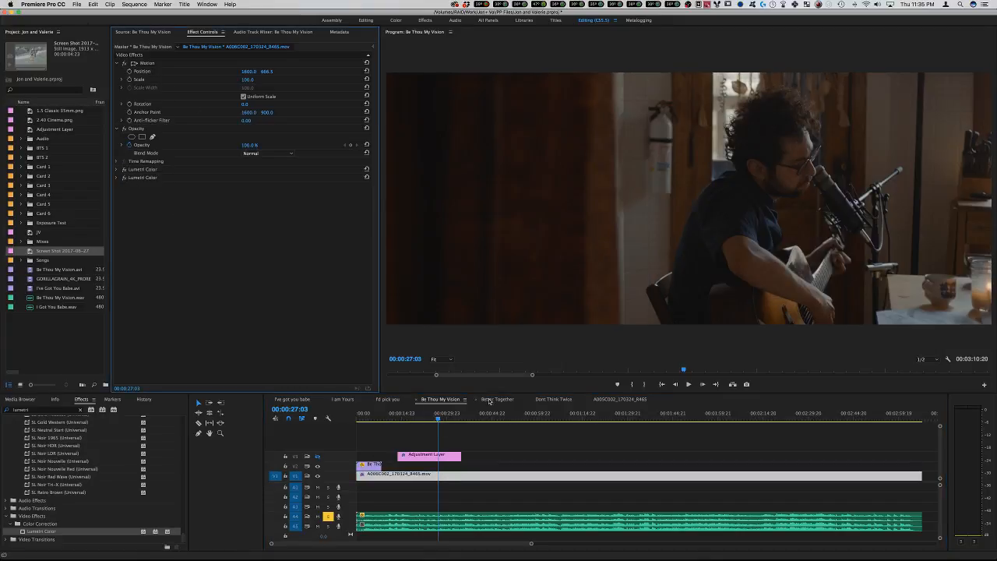
Go to the bearded singer's close-up at 00:01:07:11 and move the adjustment layer above it.
left_click(477, 427)
left_click(558, 417)
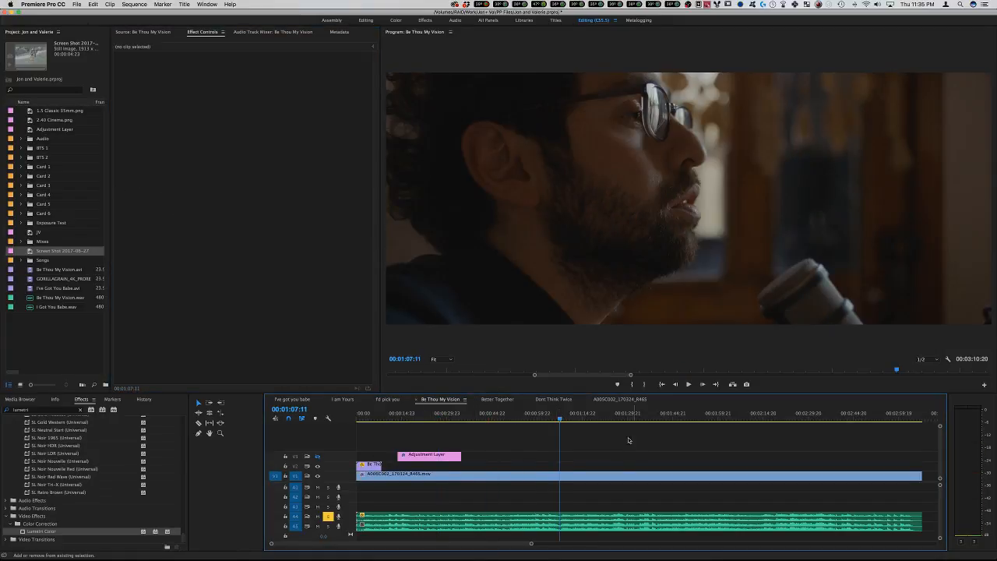
left_click(441, 456)
left_click_drag(566, 459, 574, 458)
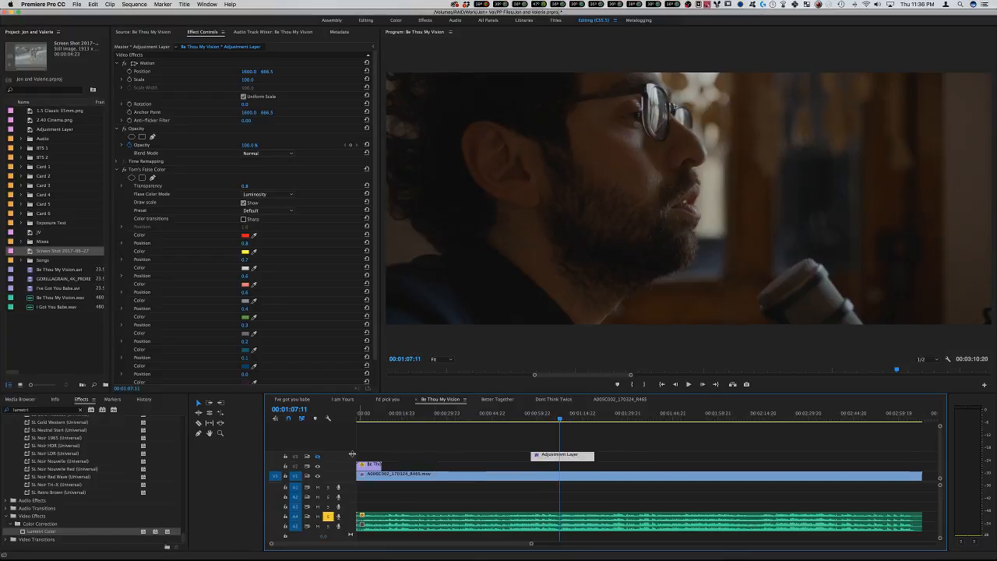
Show the adjustment layer's track, examine the close-up's false color in the enlarged program monitor, and hide the track again.
left_click(678, 181)
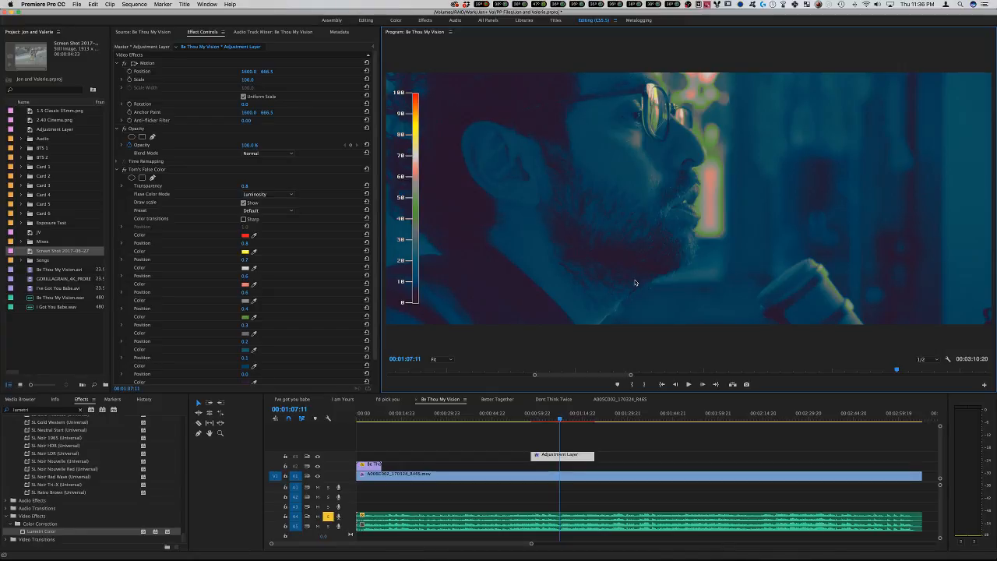
key("grave")
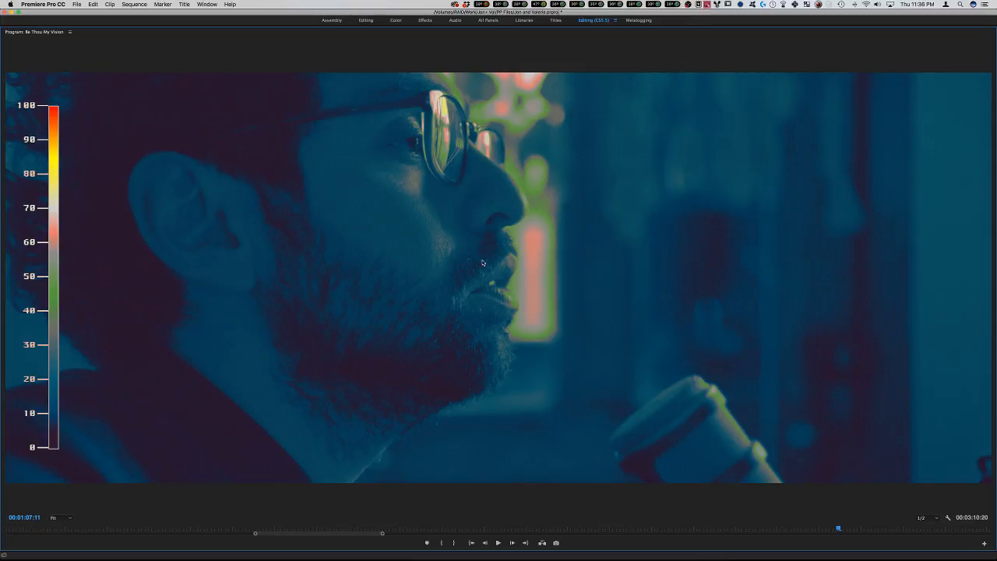
key("grave")
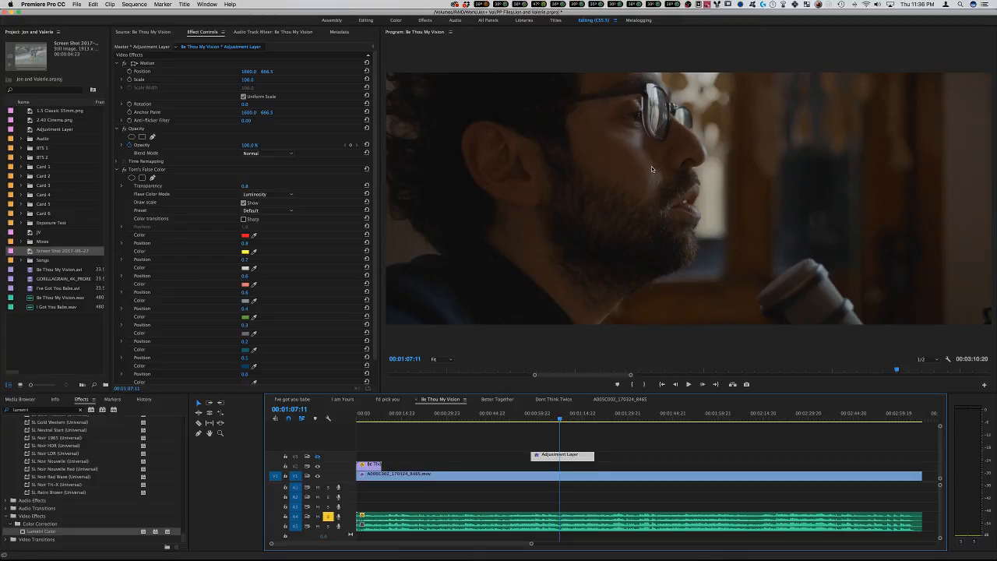
Expand the Card 1 bin and preview several of its clips in the source monitor.
left_click(21, 167)
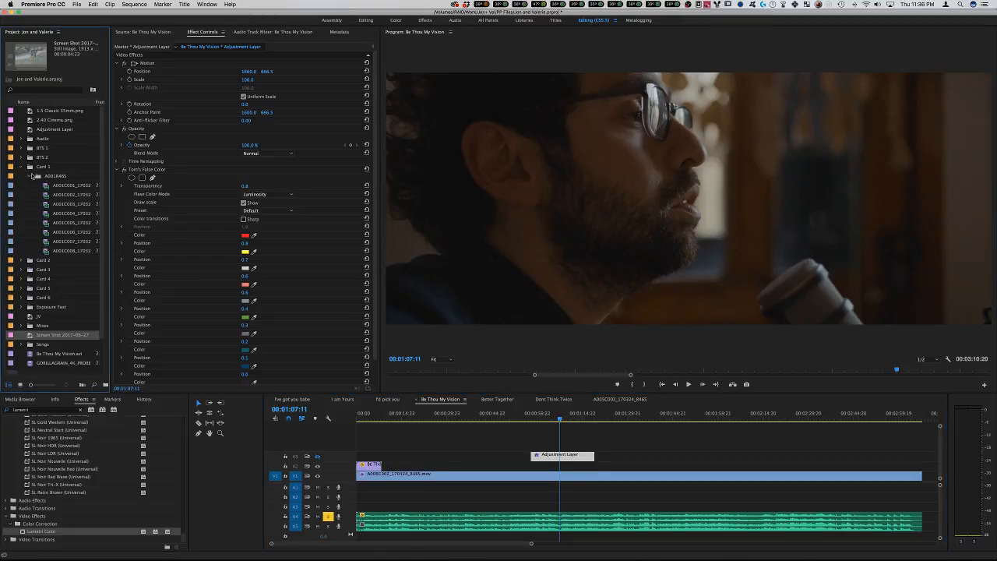
double_click(49, 185)
double_click(49, 194)
double_click(50, 204)
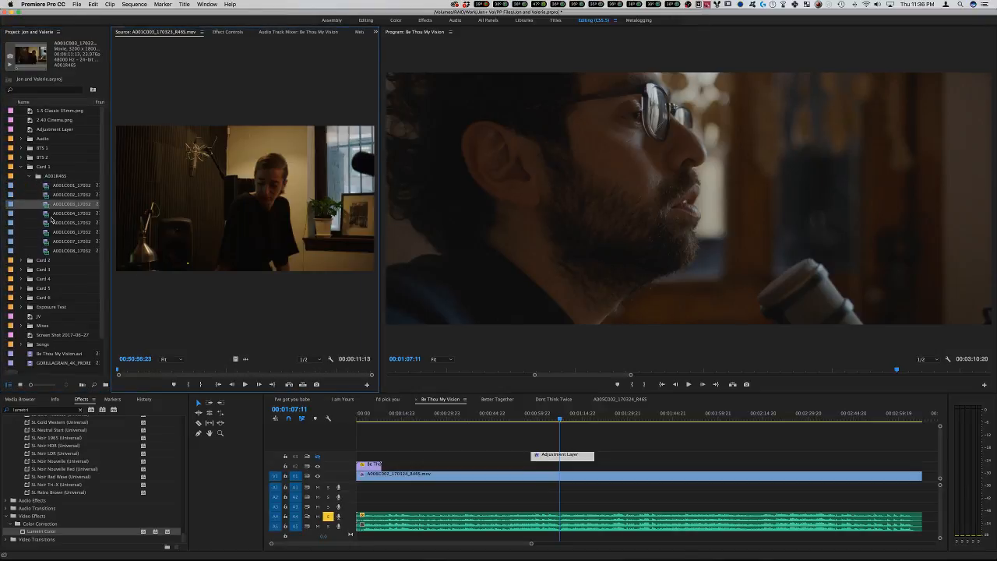
left_click(52, 214)
double_click(51, 232)
double_click(48, 250)
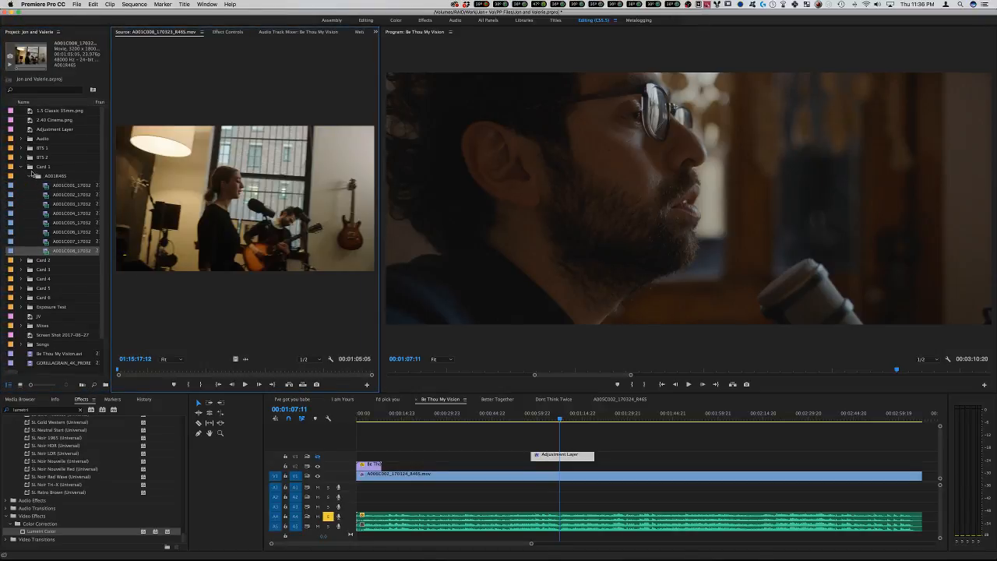
Collapse Card 1, expand the Card 3 bin, and preview its clips up to the window silhouette shot, A003C007.
left_click(21, 167)
left_click(21, 185)
left_click(44, 211)
double_click(44, 204)
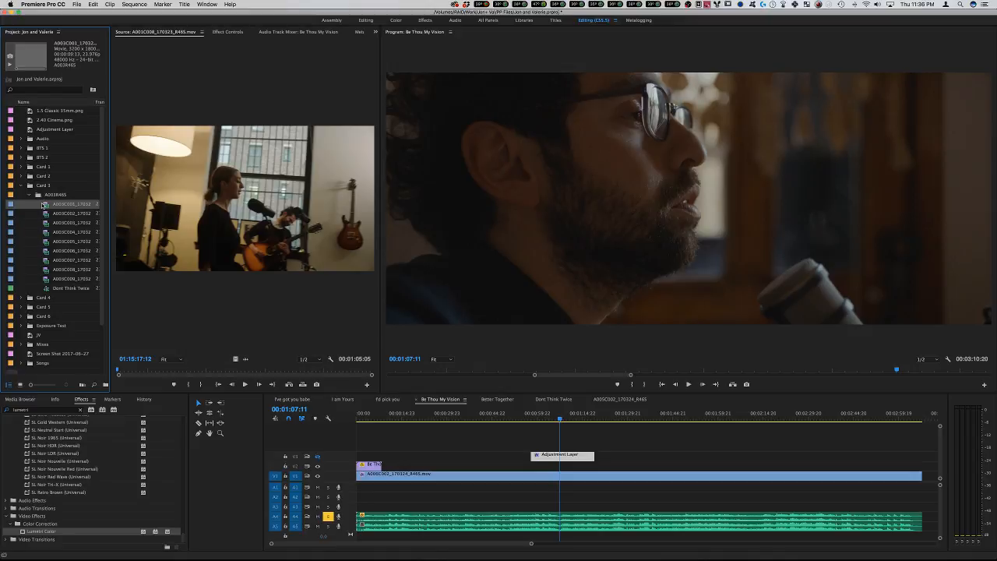
double_click(47, 223)
double_click(49, 232)
double_click(49, 243)
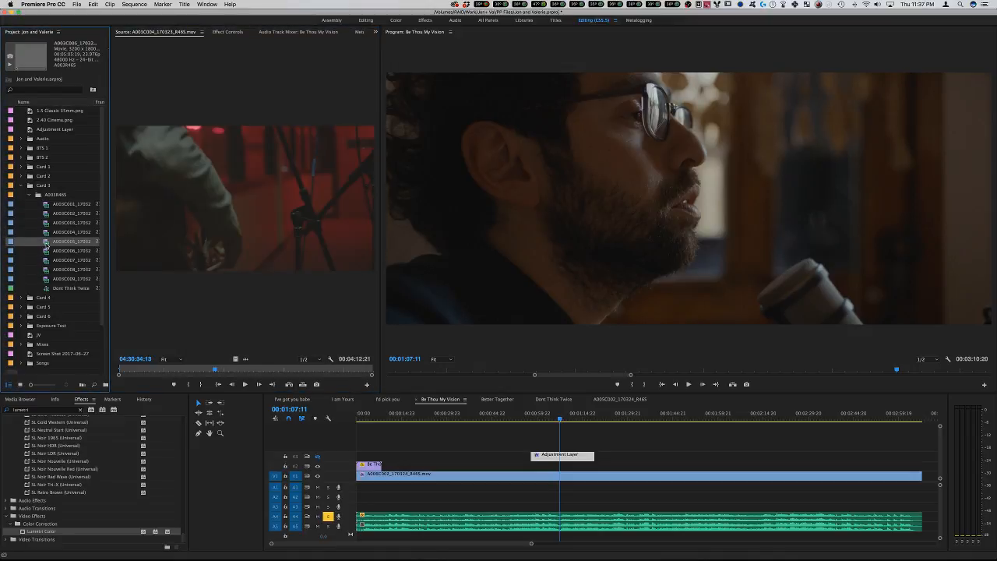
double_click(45, 261)
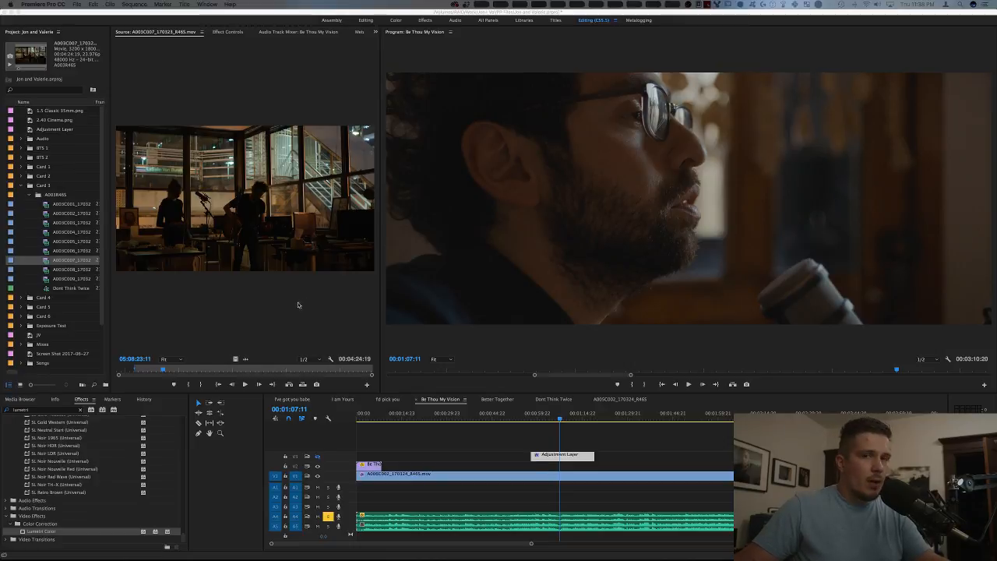
Switch to Preview and close its open window.
left_click(283, 546)
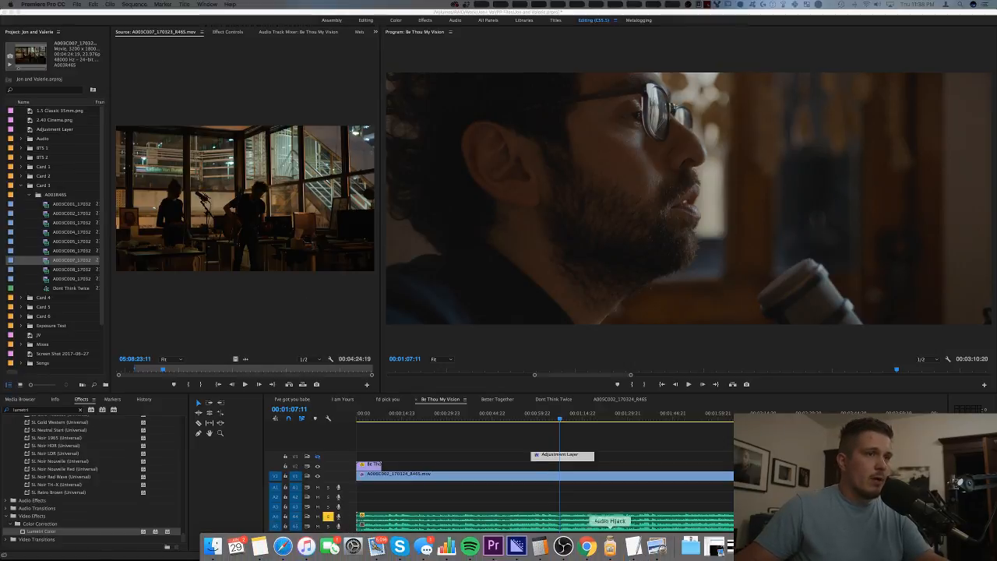
left_click(633, 547)
left_click(6, 13)
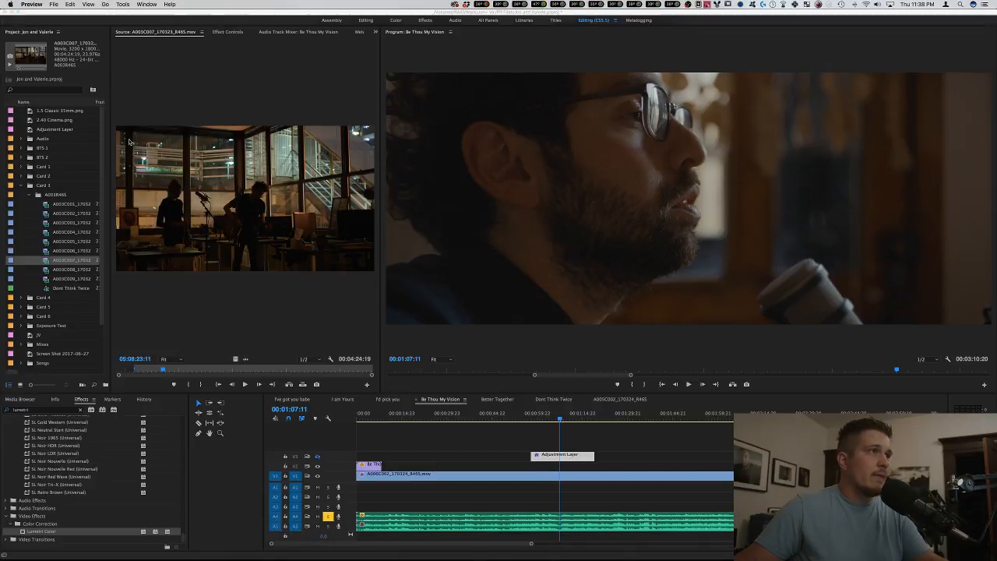
mouse_move(616, 557)
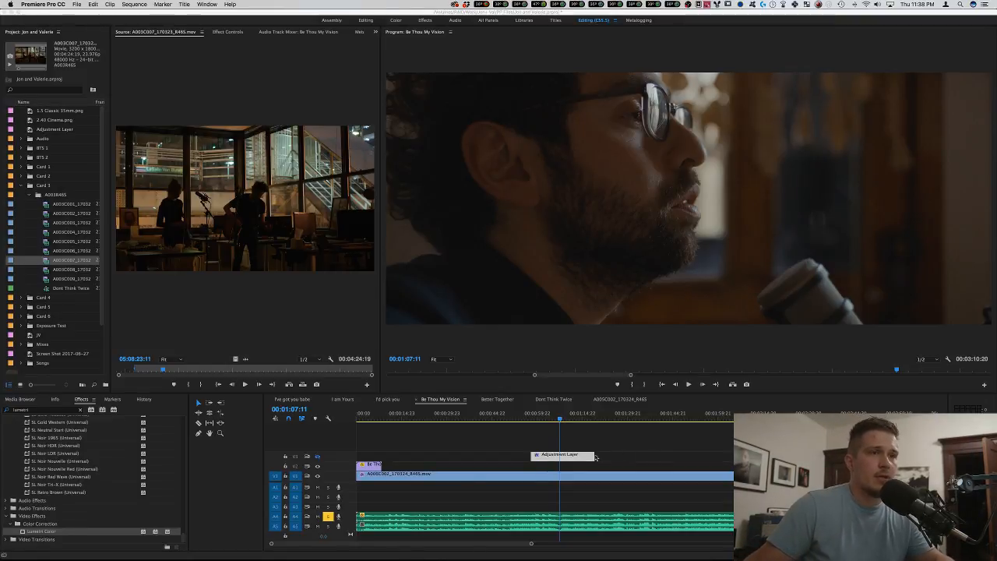
Examine the close-up without false color in the enlarged program monitor and return to the editing layout.
left_click(554, 457)
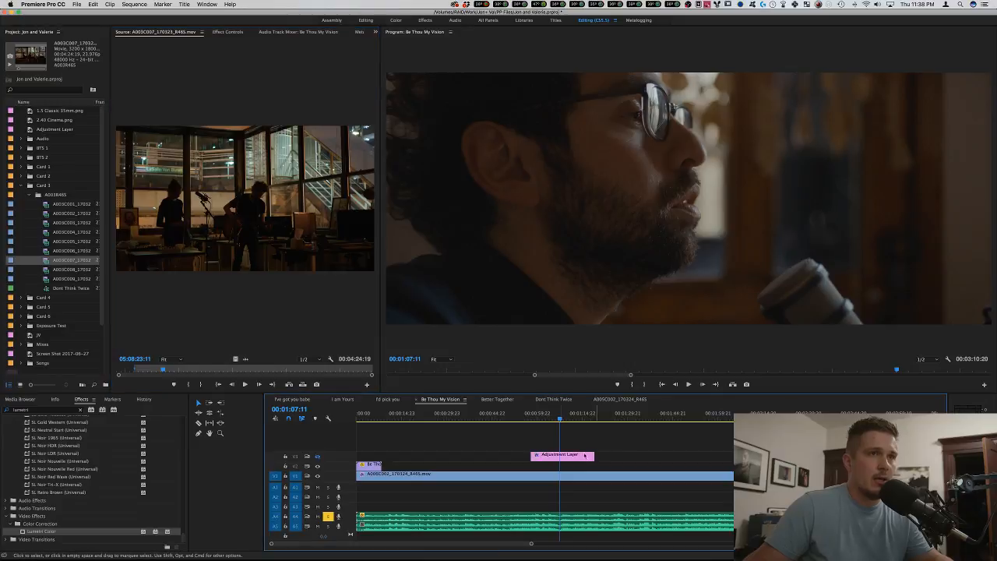
left_click(656, 189)
key("grave")
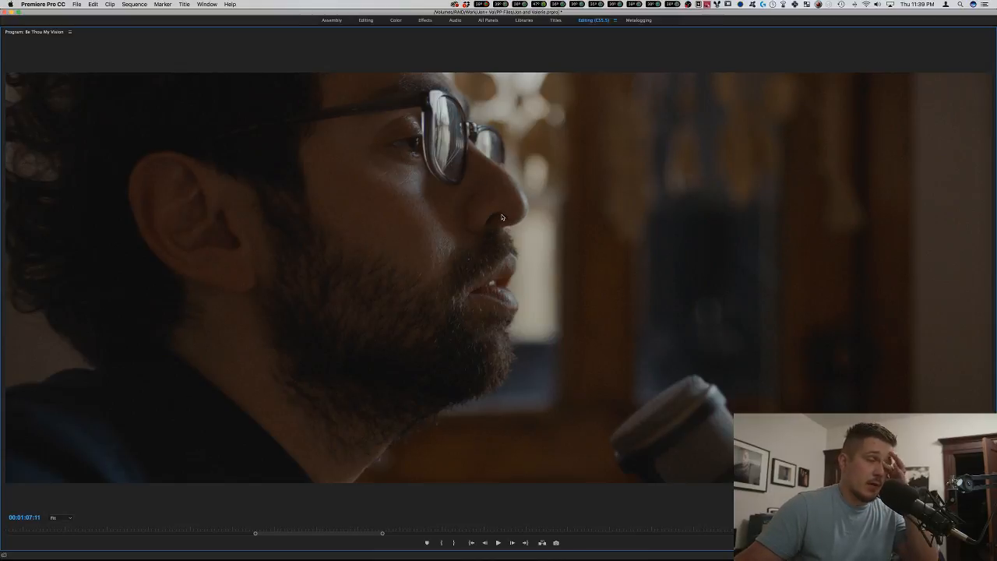
key("Tab")
key("Left")
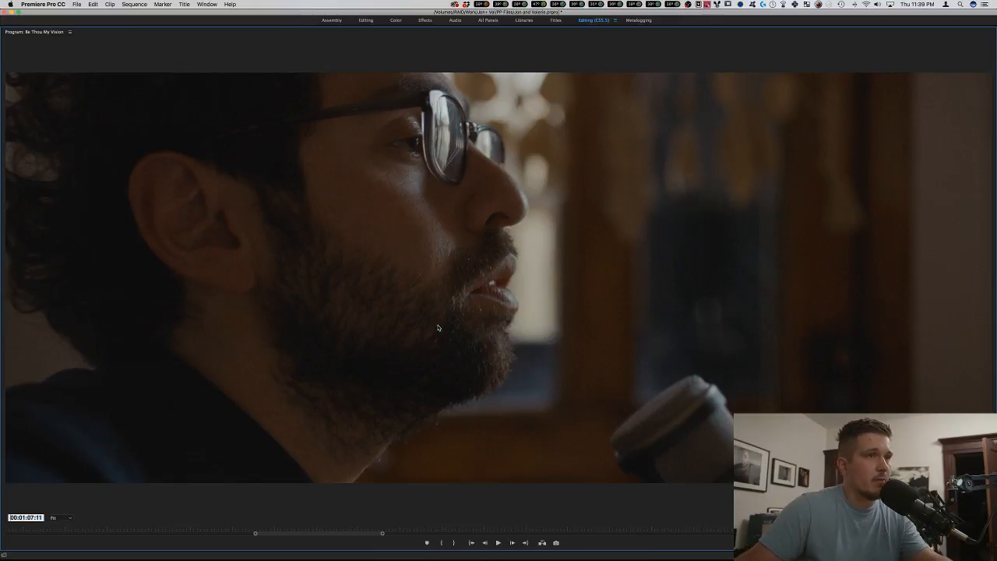
left_click(515, 363)
key("grave")
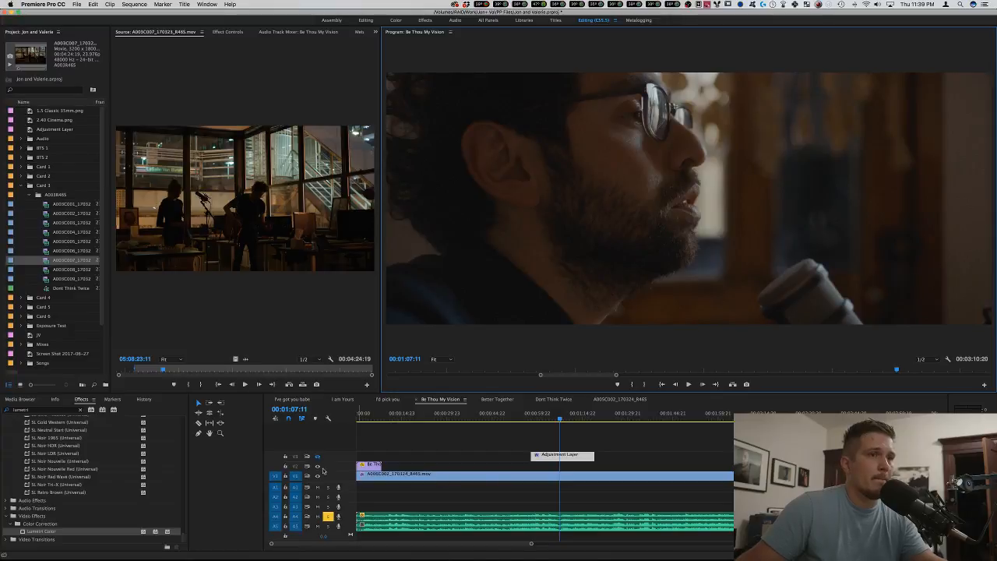
Turn the adjustment layer's track back on and inspect the exposure of the singer's face in false color, enlarged.
left_click(682, 434)
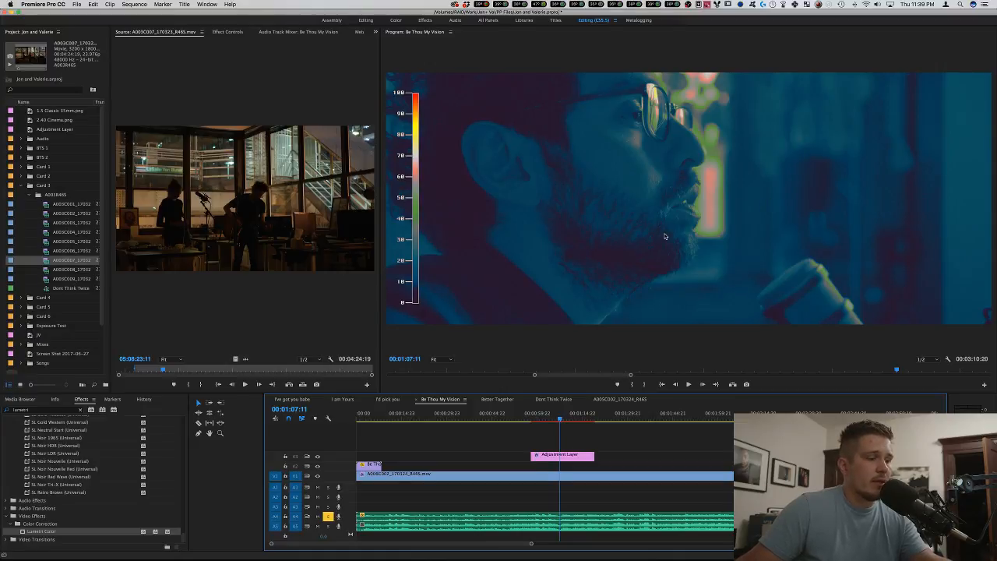
key("grave")
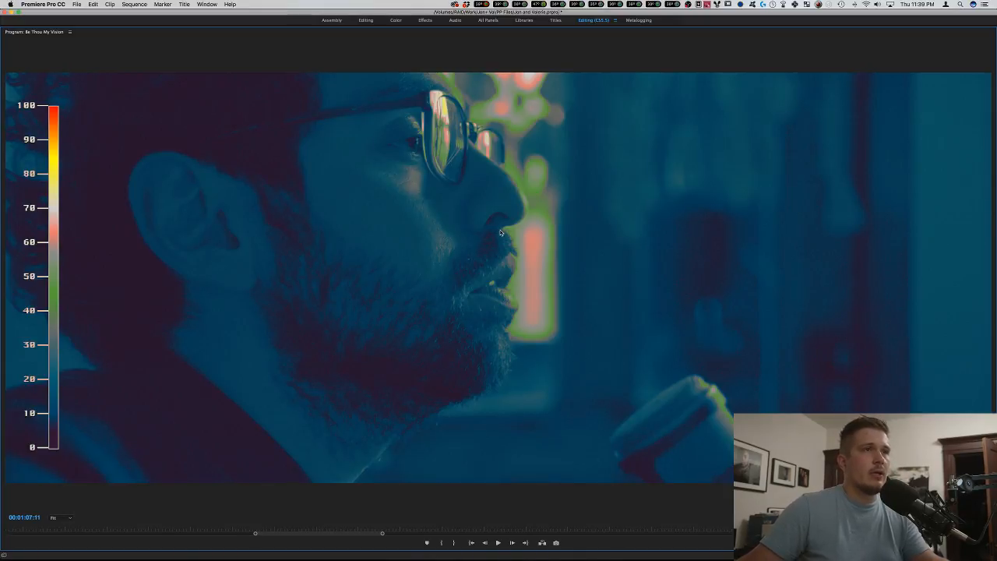
key("grave")
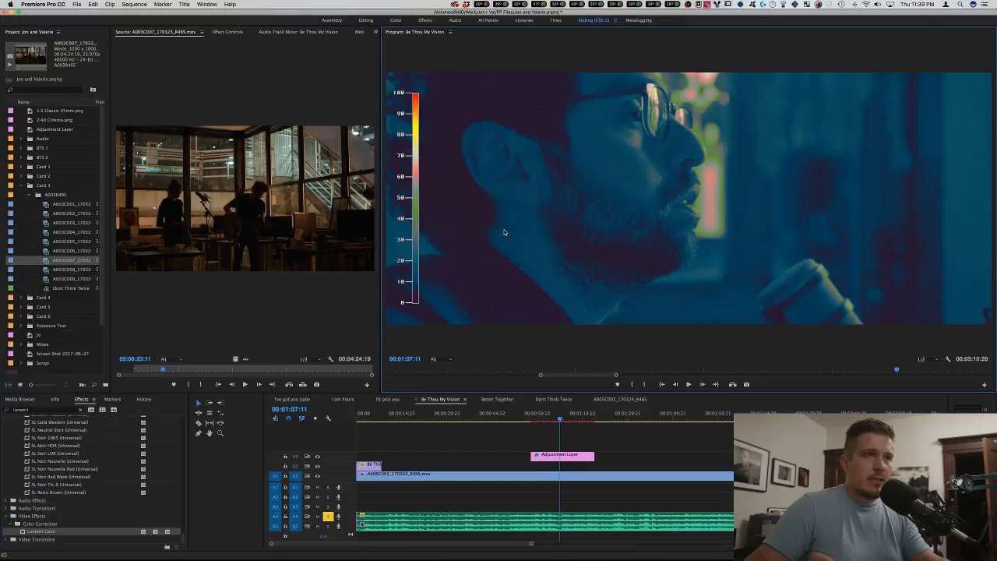
left_click(631, 453)
left_click(543, 453)
key("Delete")
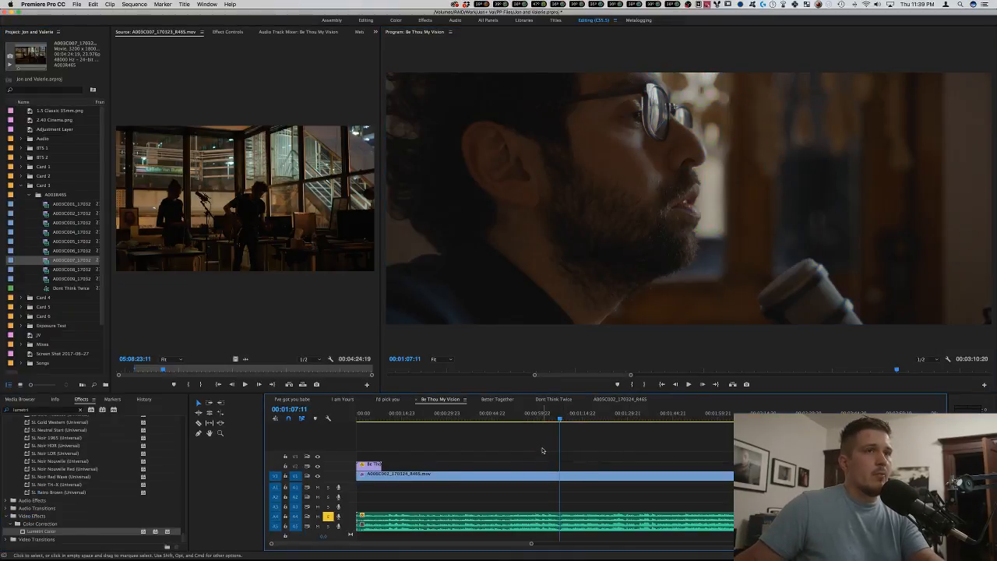
key("super+z")
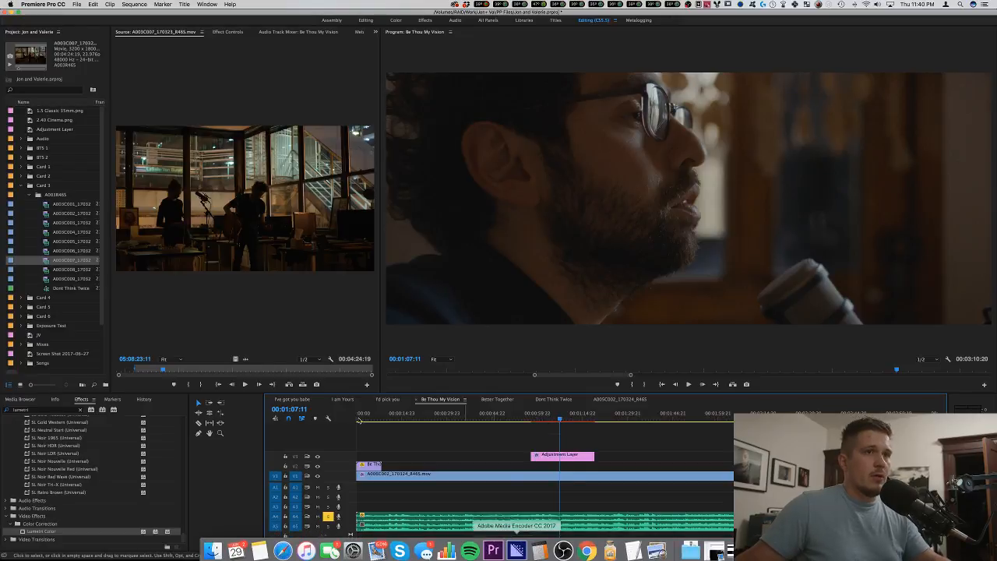
Collapse the Card 3 bin and import the blue-hour still of the hooded figure from the Notes document into the Premiere project.
left_click(20, 184)
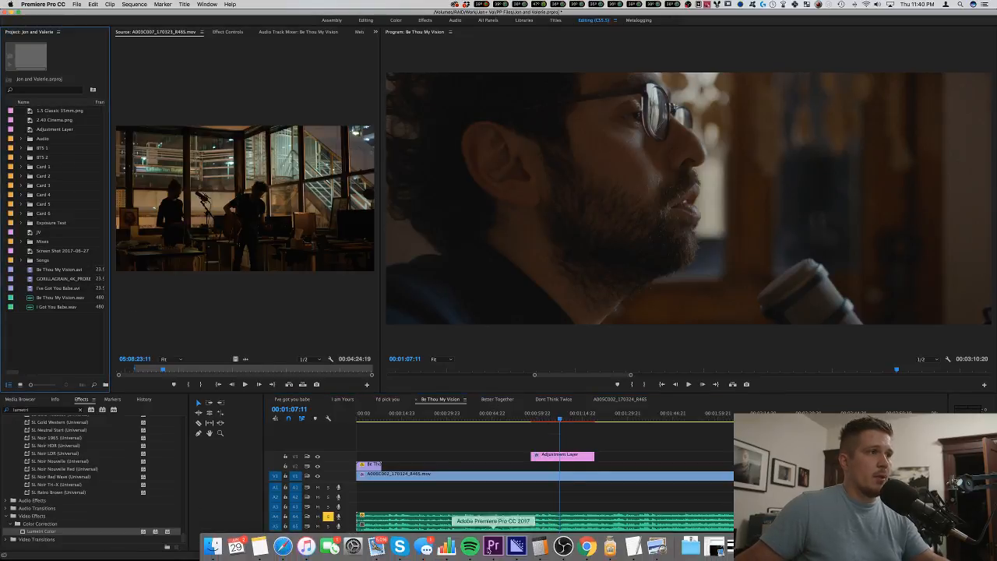
left_click(212, 546)
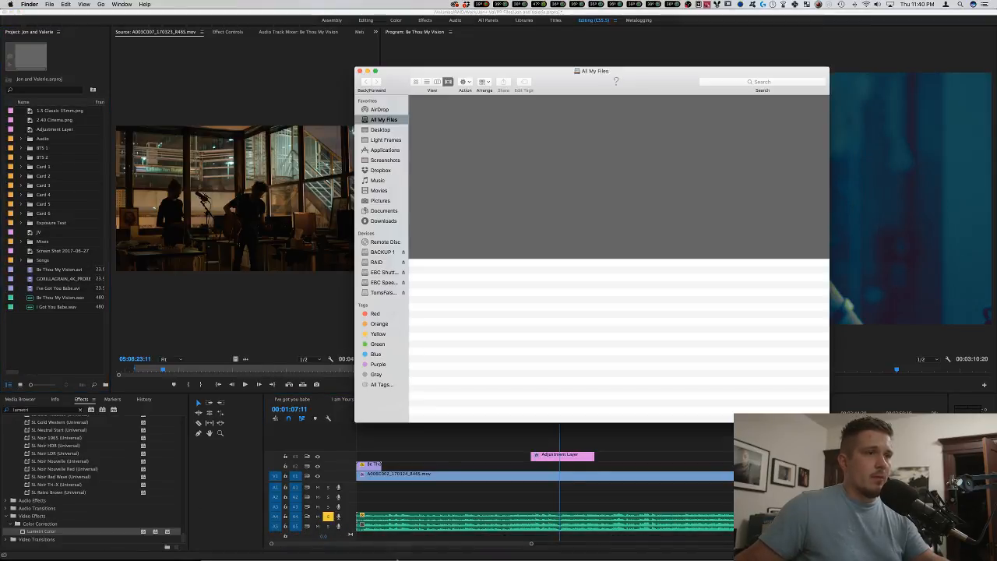
left_click(259, 546)
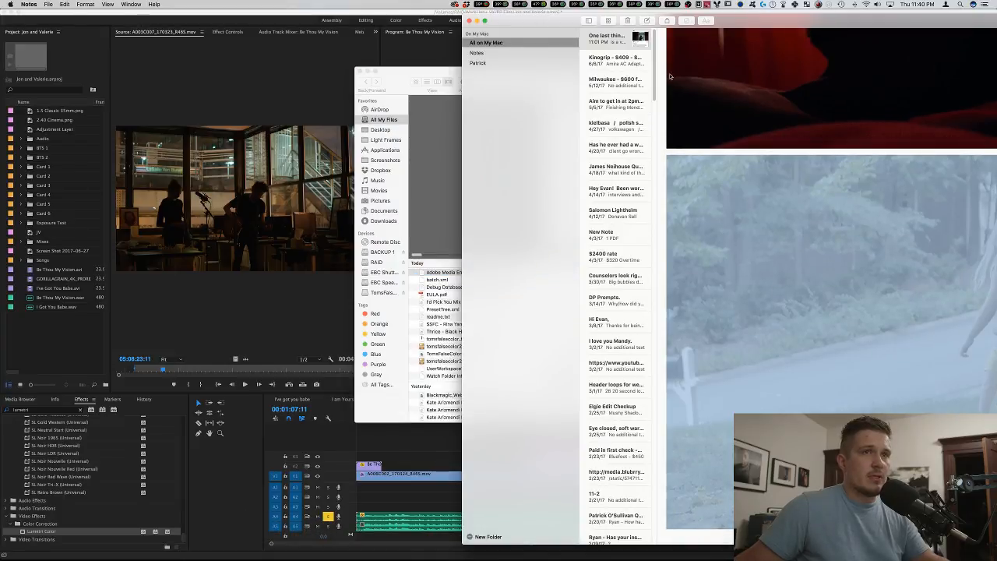
left_click_drag(770, 20, 322, 14)
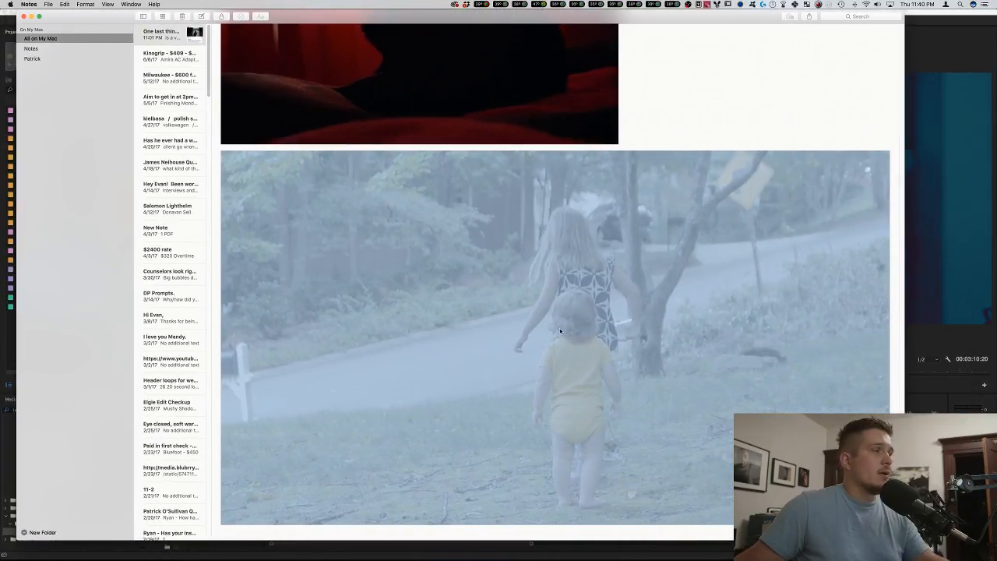
scroll(569, 331, "up", 5)
scroll(569, 331, "up", 10)
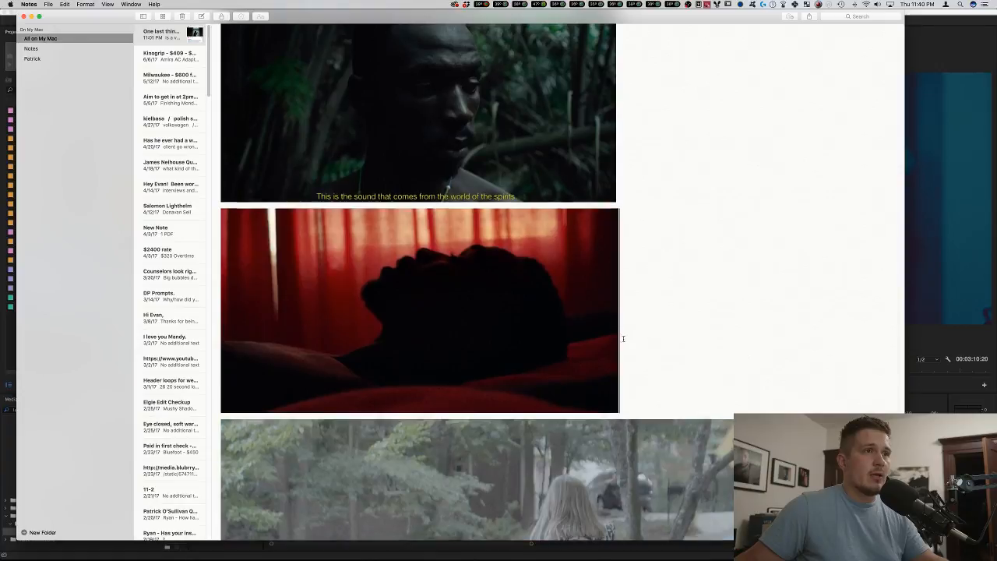
scroll(625, 344, "up", 20)
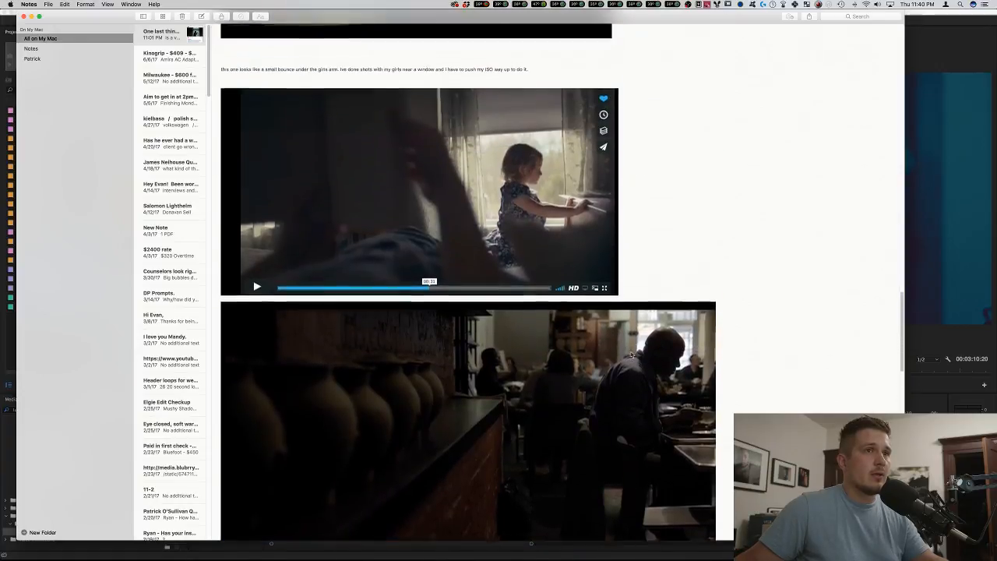
scroll(632, 351, "up", 10)
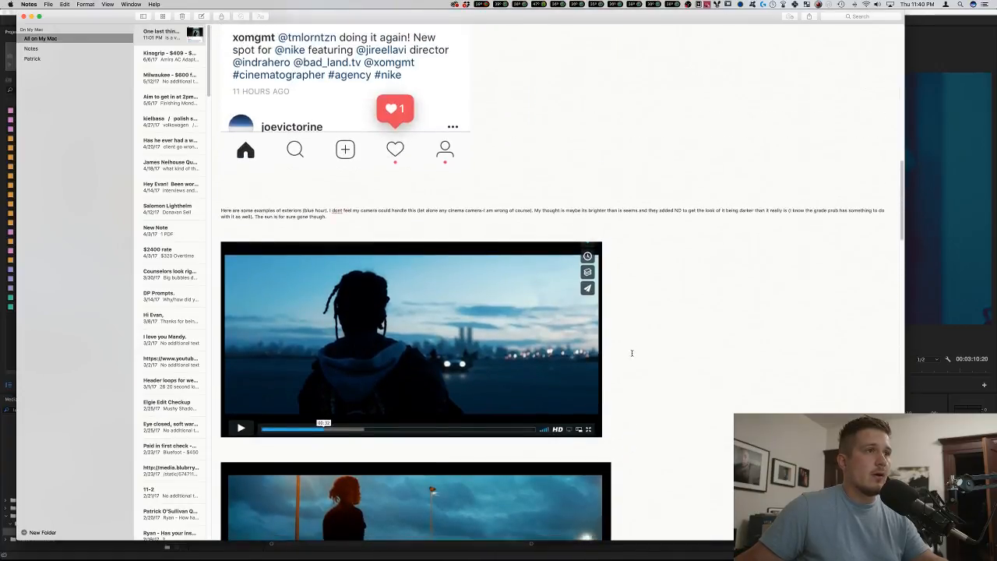
left_click_drag(182, 415, 11, 340)
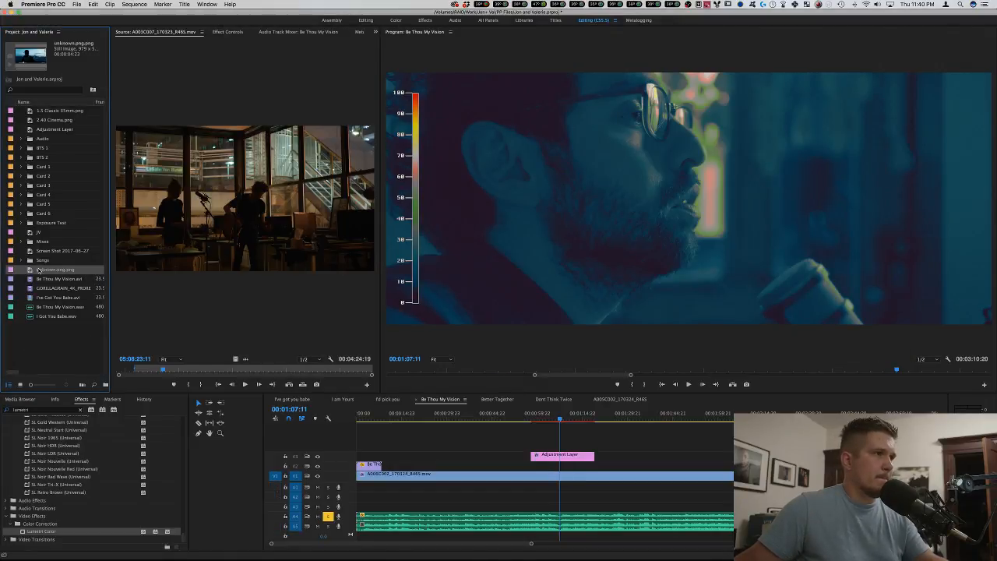
Create a new sequence from the imported still unknown.png.png.
left_click_drag(38, 270, 555, 466)
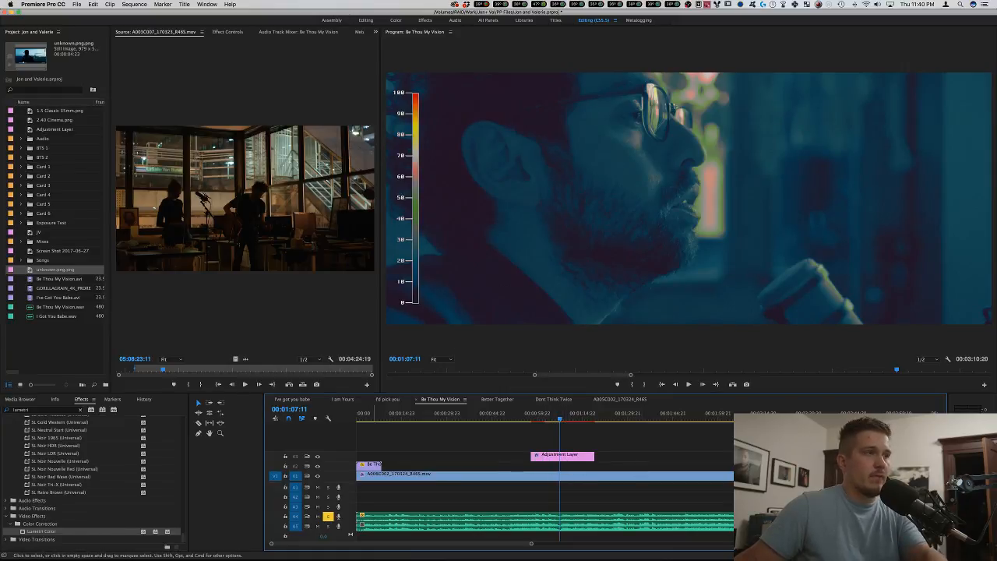
right_click(63, 269)
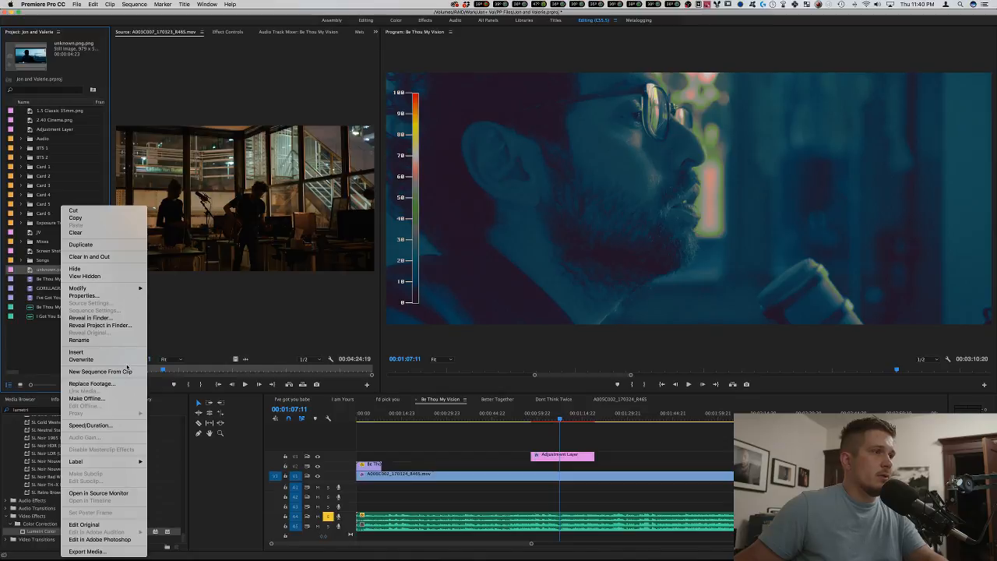
left_click(125, 371)
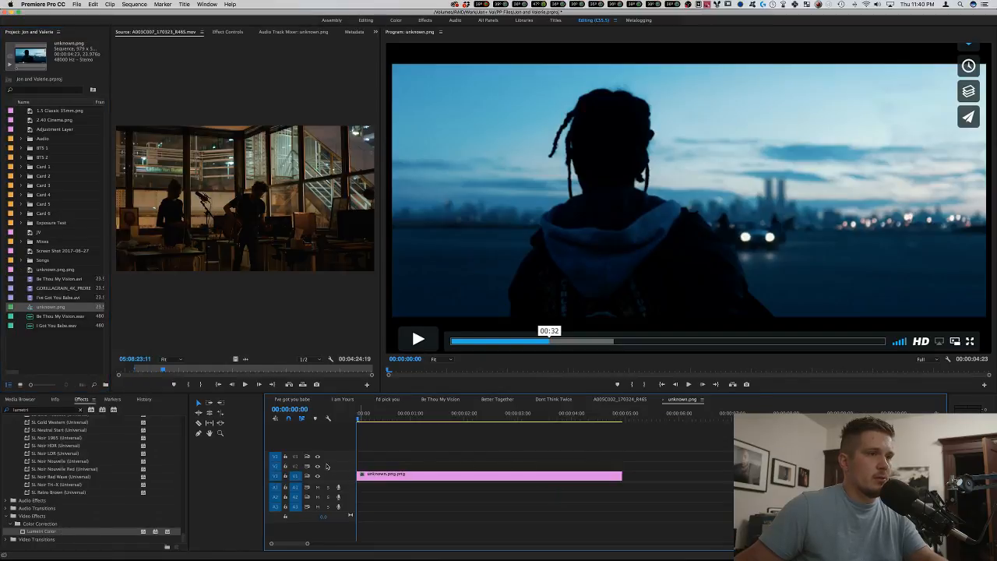
Paste the false-color adjustment layer onto V2 above the still and return the playhead to the sequence start.
left_click(294, 465)
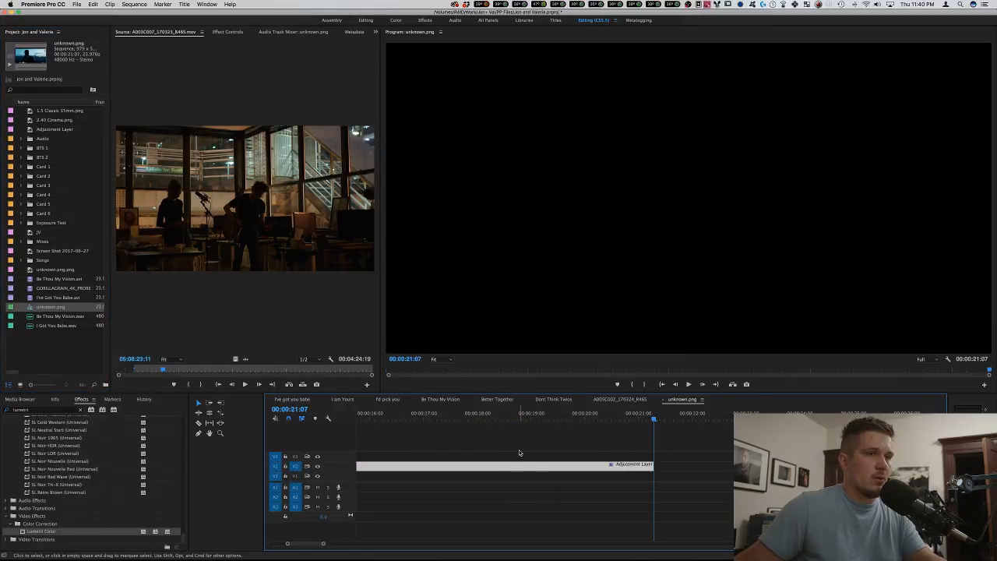
key("minus")
key("minus")
key("minus")
key("minus")
left_click(358, 414)
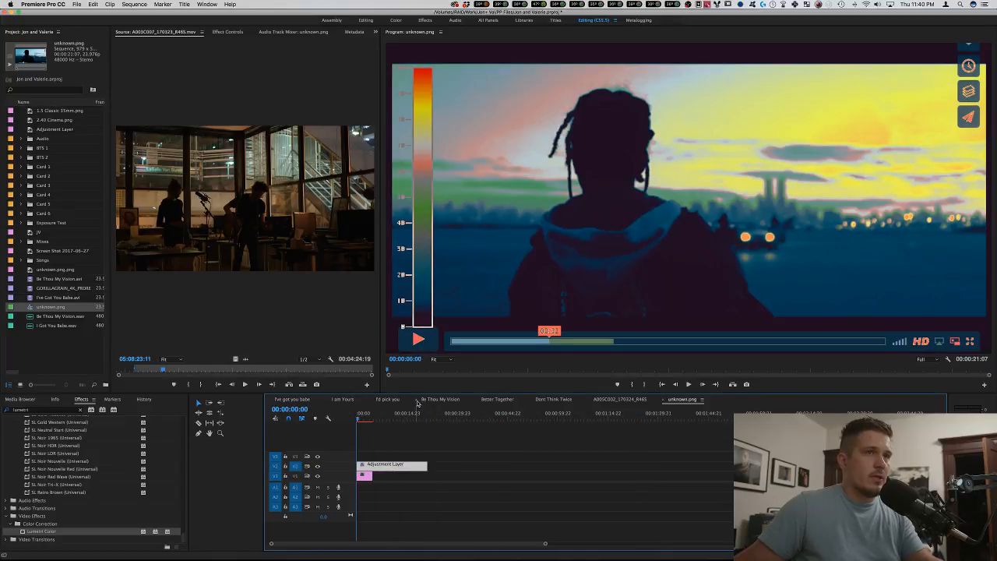
Examine the sky and hooded figure's exposure in false color in the enlarged program monitor, then return to the editing layout.
left_click_drag(427, 465, 646, 465)
key("grave")
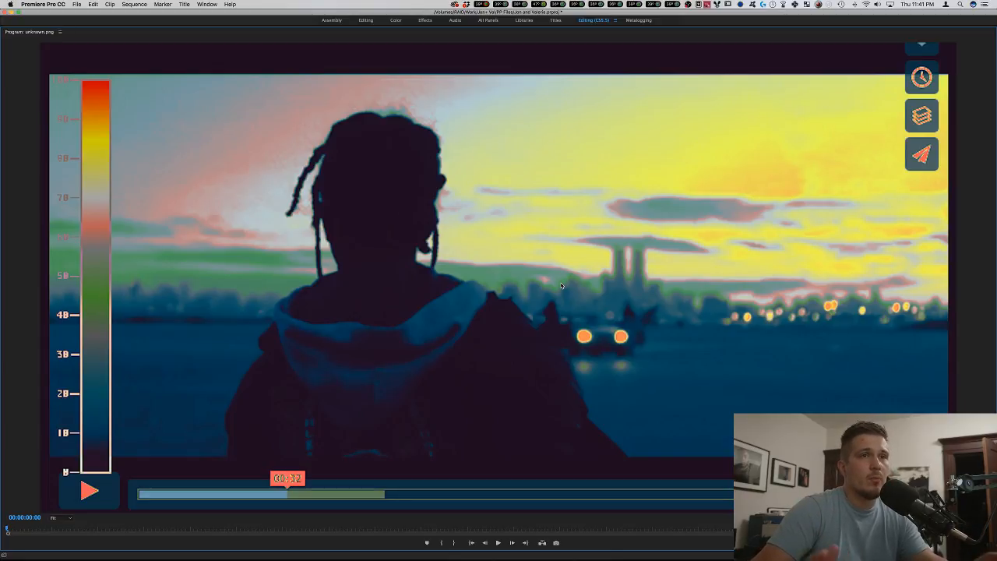
key("grave")
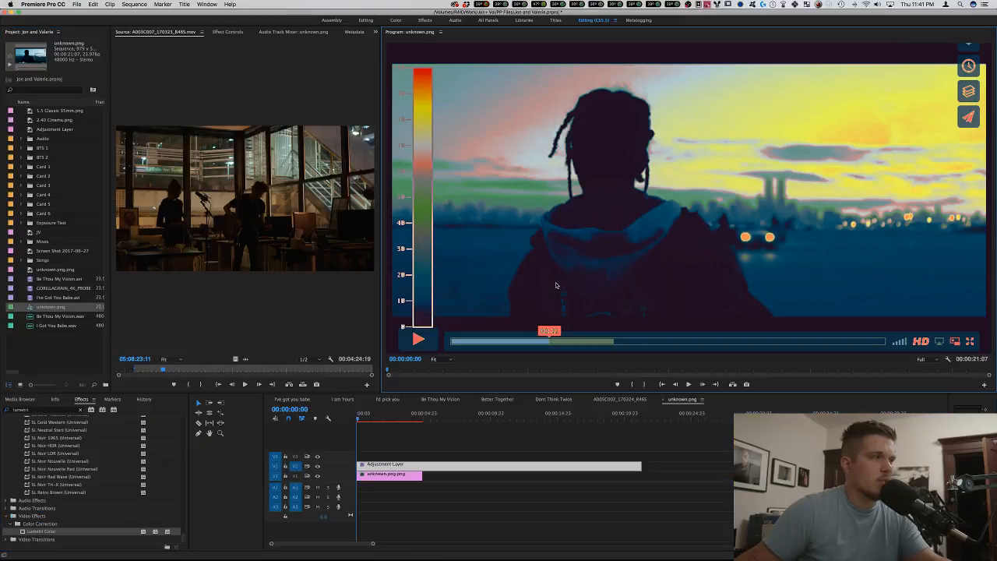
Delete the blue-hour still from the sequence and import the subtitled jungle portrait from the Notes document into the Premiere project.
left_click(381, 475)
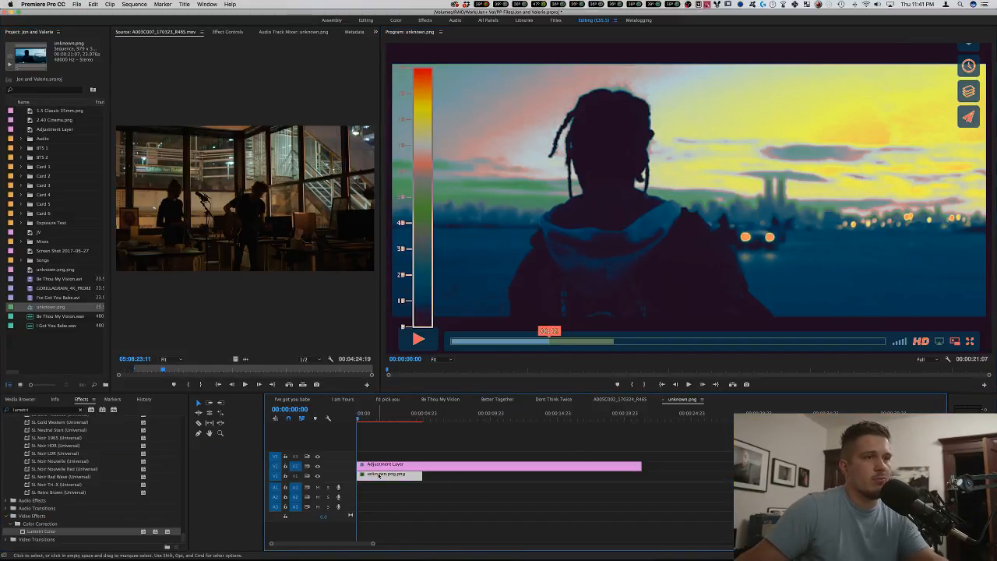
key("BackSpace")
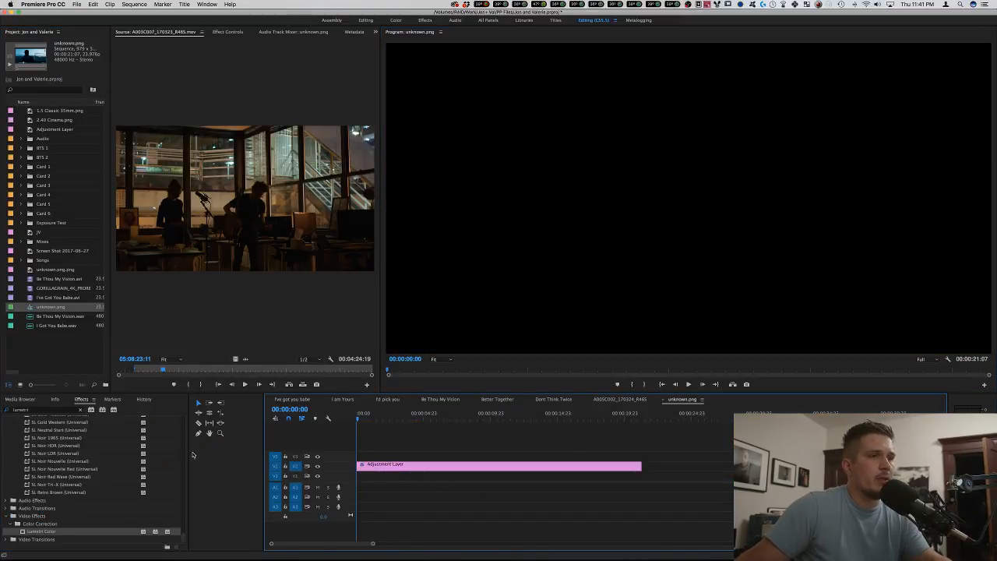
left_click(261, 547)
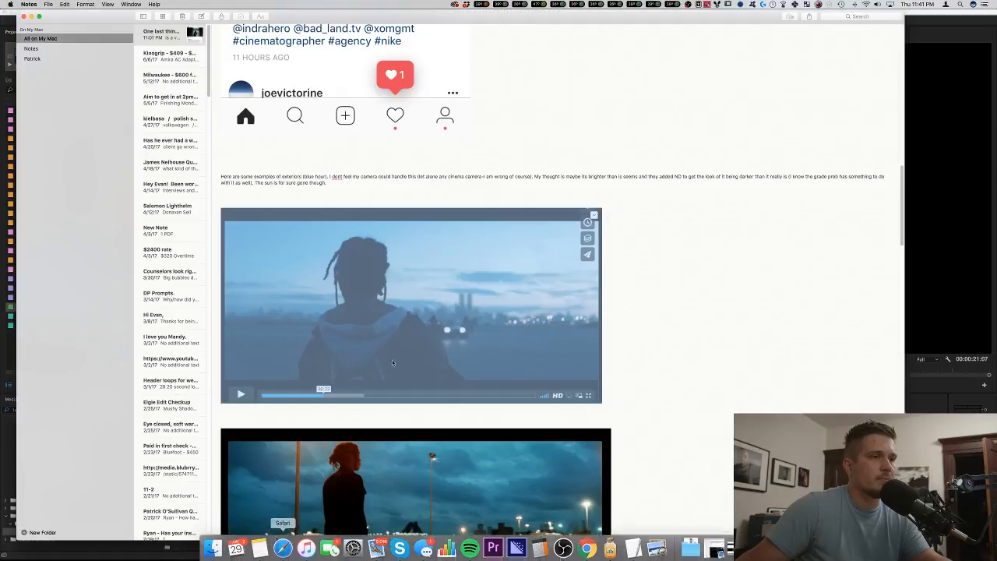
scroll(586, 326, "down", 10)
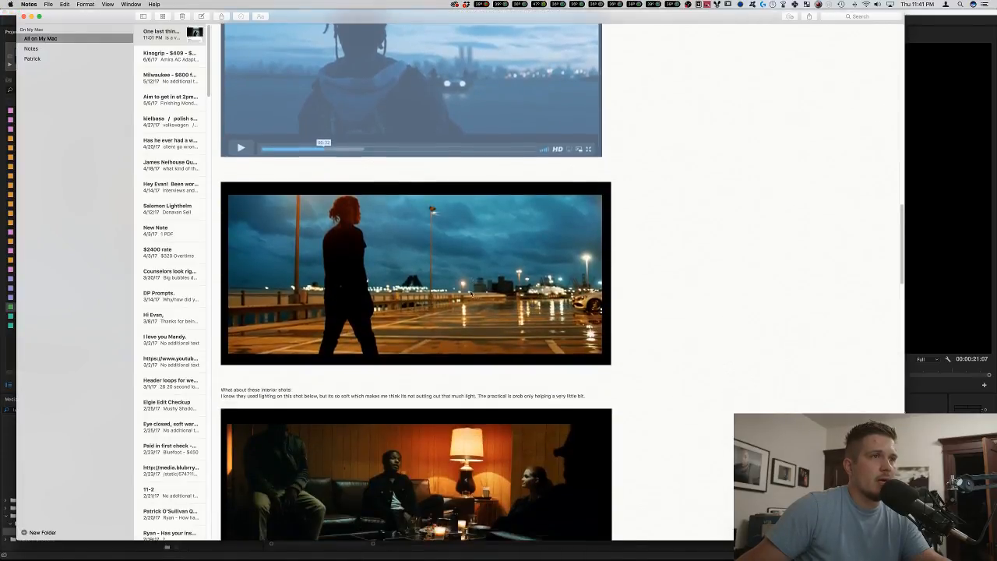
left_click_drag(690, 17, 836, 17)
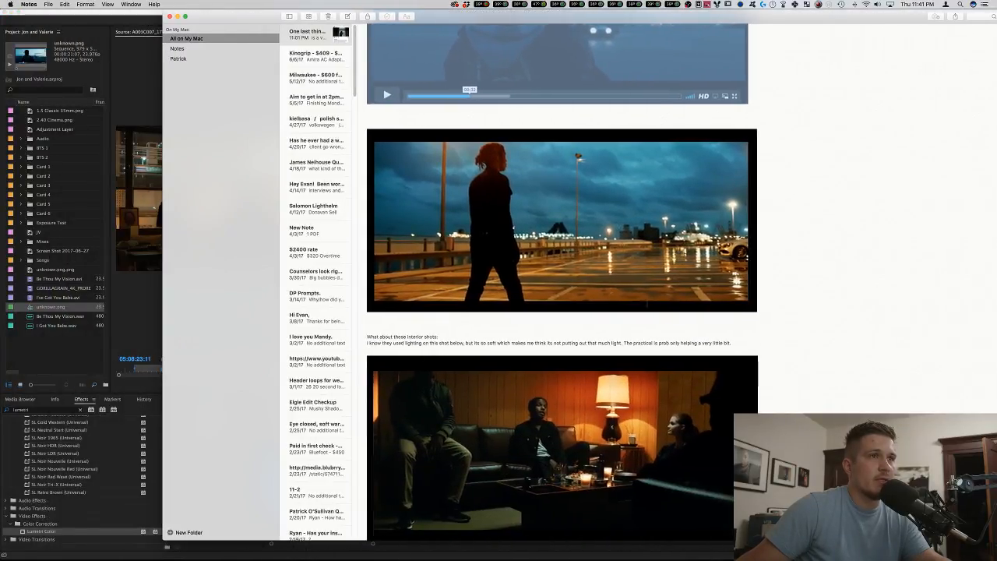
scroll(551, 301, "down", 12)
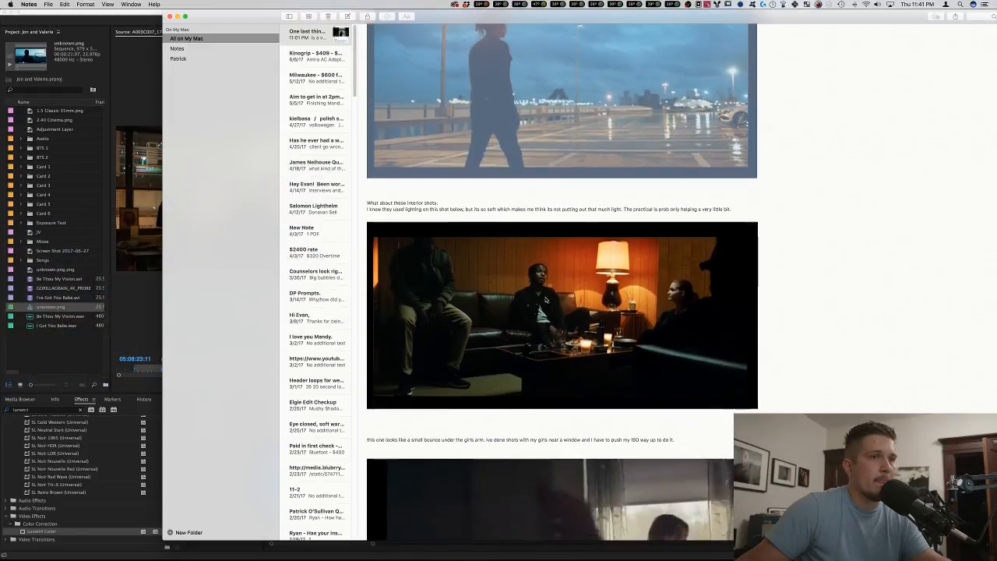
scroll(551, 301, "down", 20)
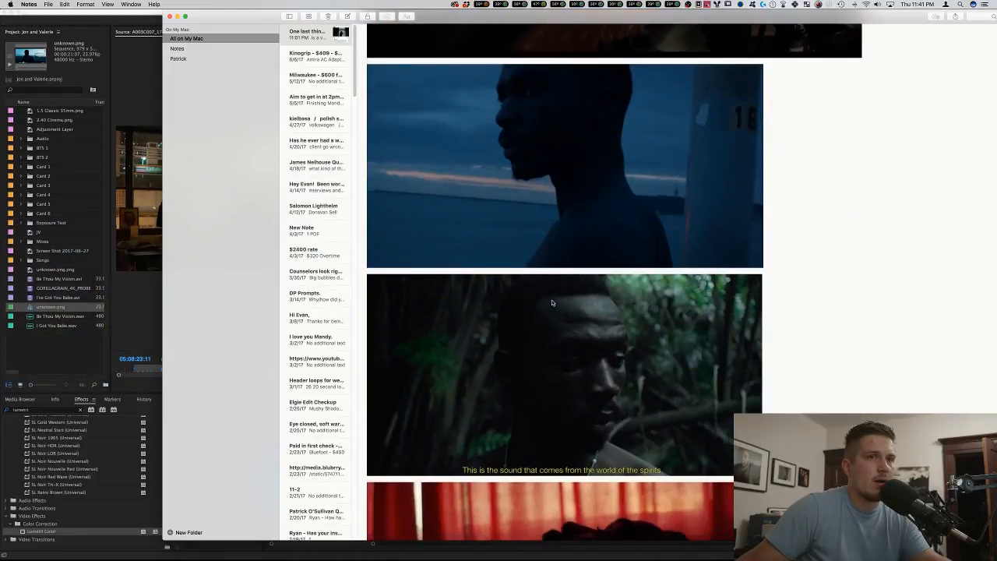
left_click_drag(615, 304, 77, 334)
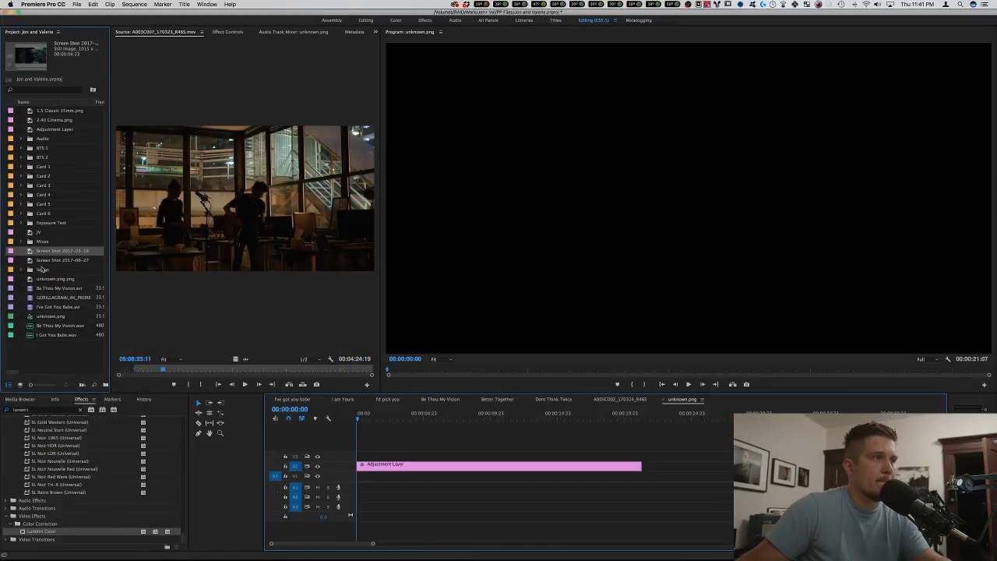
Place the jungle portrait screenshot on V1 beneath the adjustment layer and set it to frame size.
left_click_drag(48, 253, 387, 476)
right_click(387, 479)
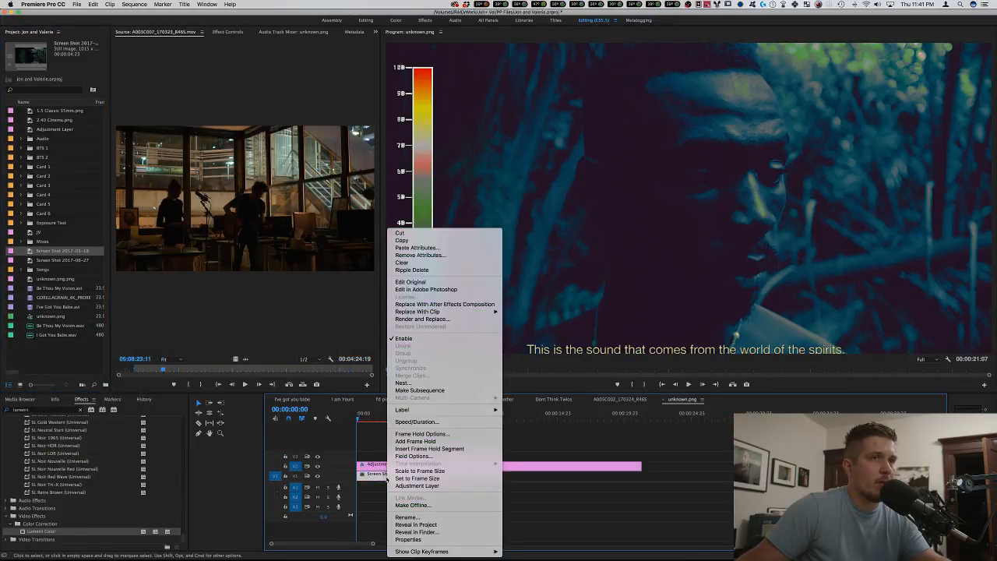
left_click(417, 478)
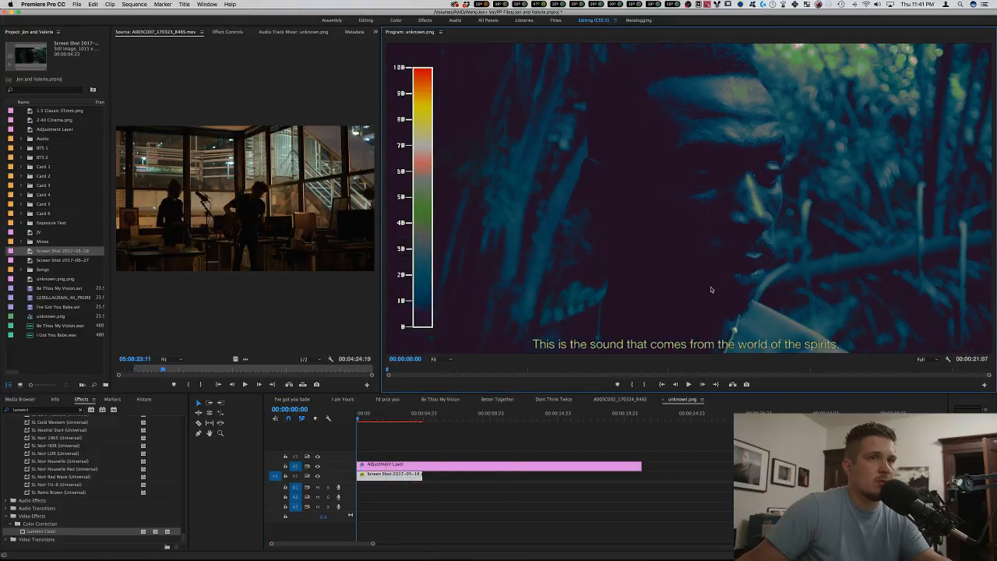
Examine the jungle portrait enlarged, first in false color and again with the adjustment layer's track turned off.
key("grave")
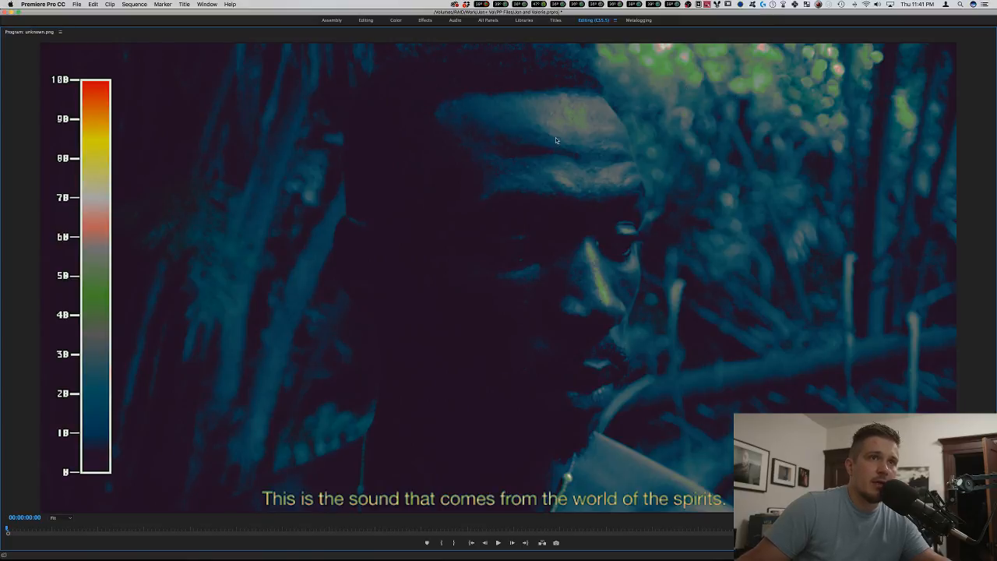
key("grave")
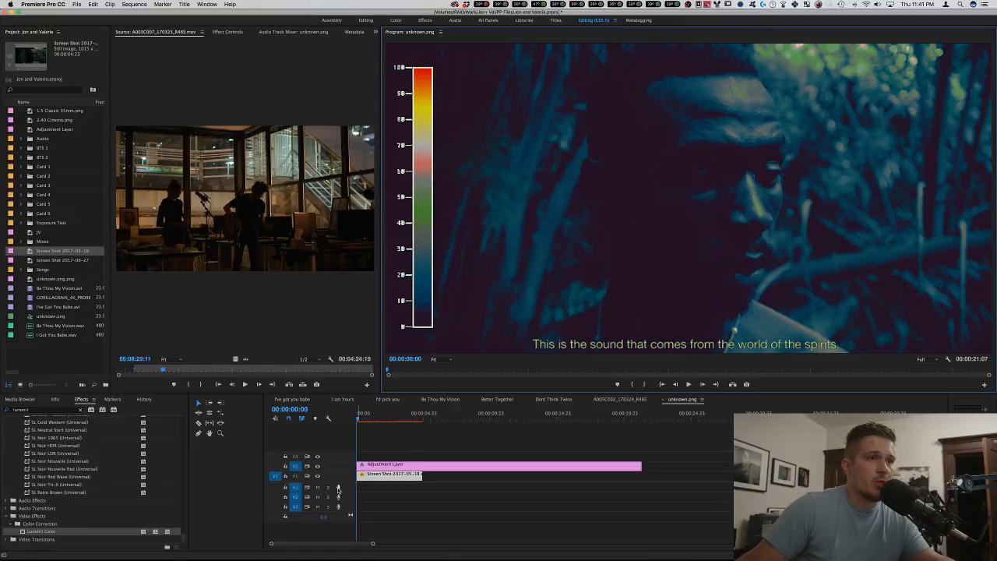
left_click(317, 466)
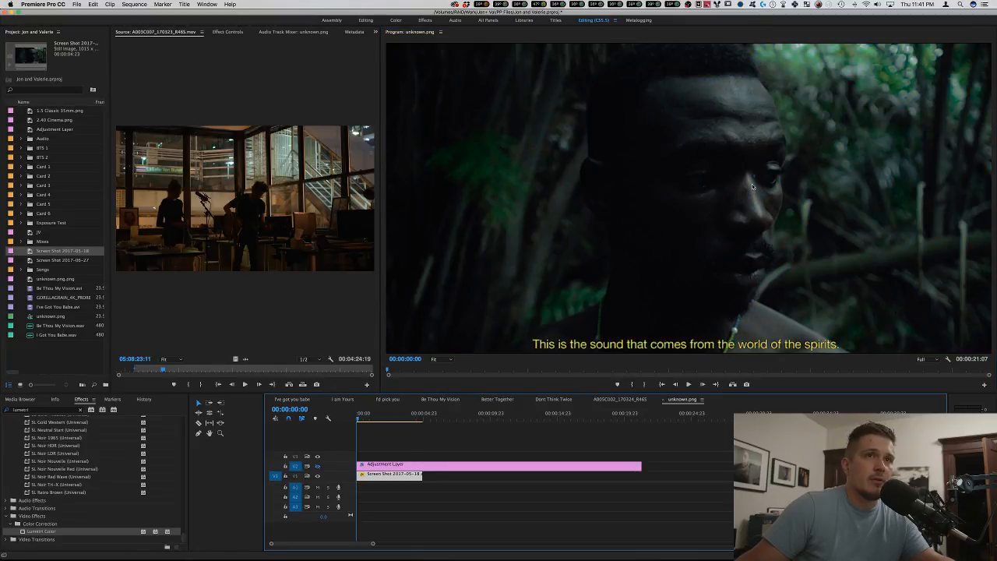
key("grave")
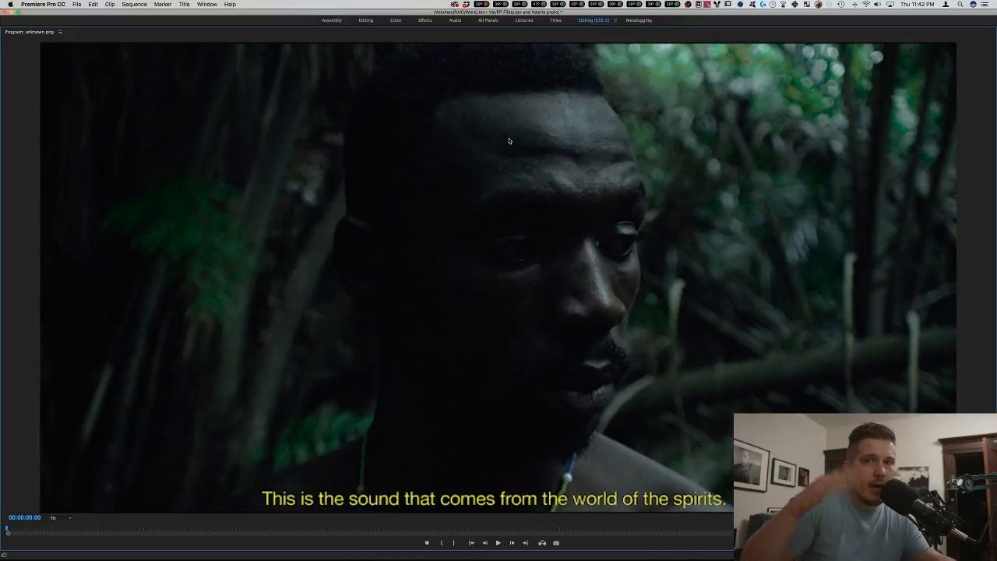
key("grave")
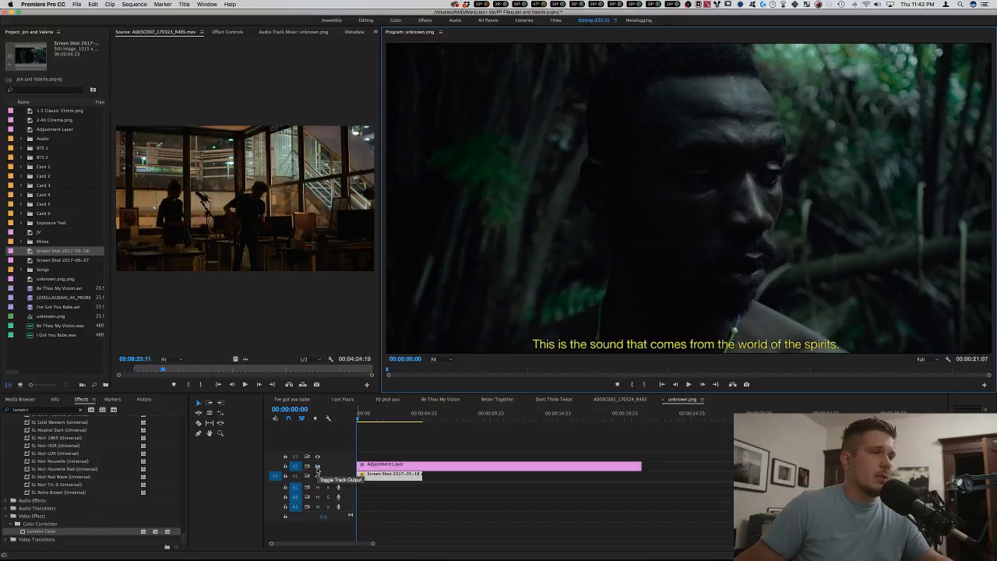
Close the Premiere project without saving the changes.
double_click(29, 335)
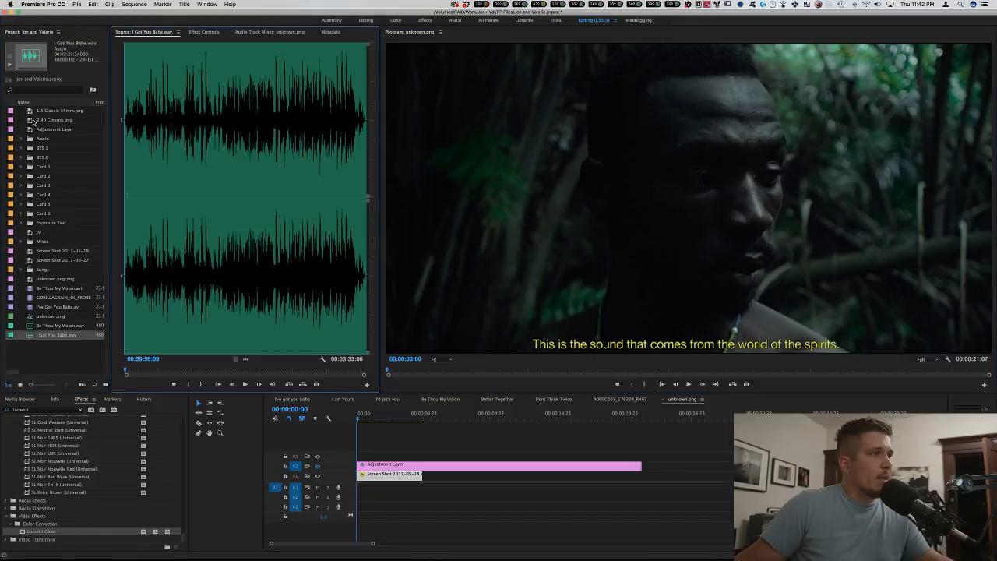
left_click(6, 12)
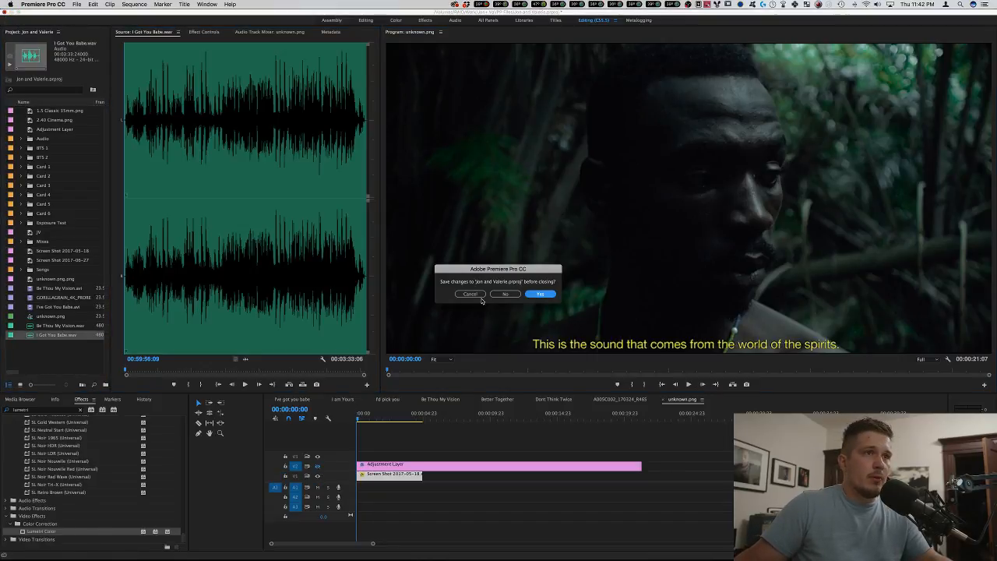
left_click(507, 296)
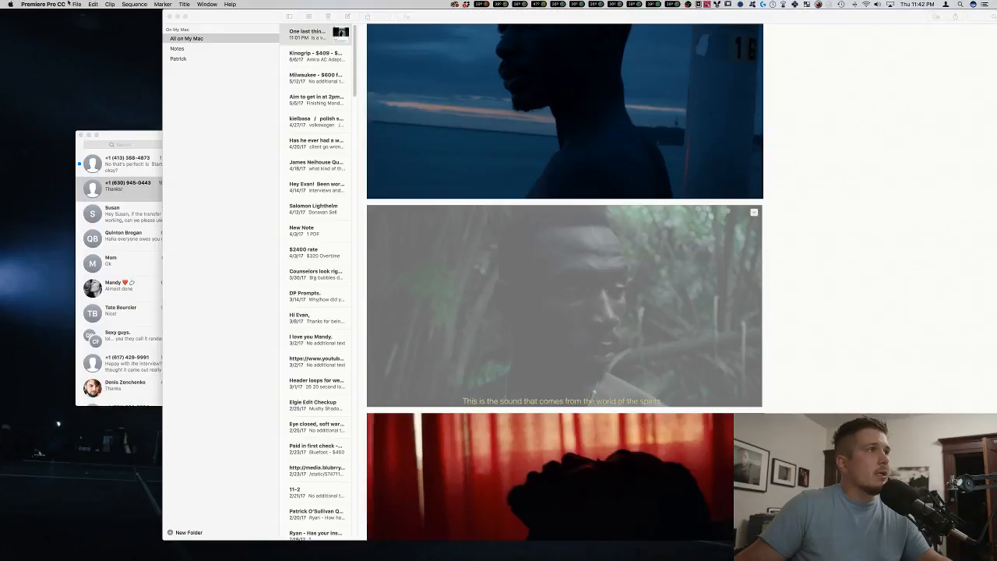
left_click(31, 5)
left_click(31, 5)
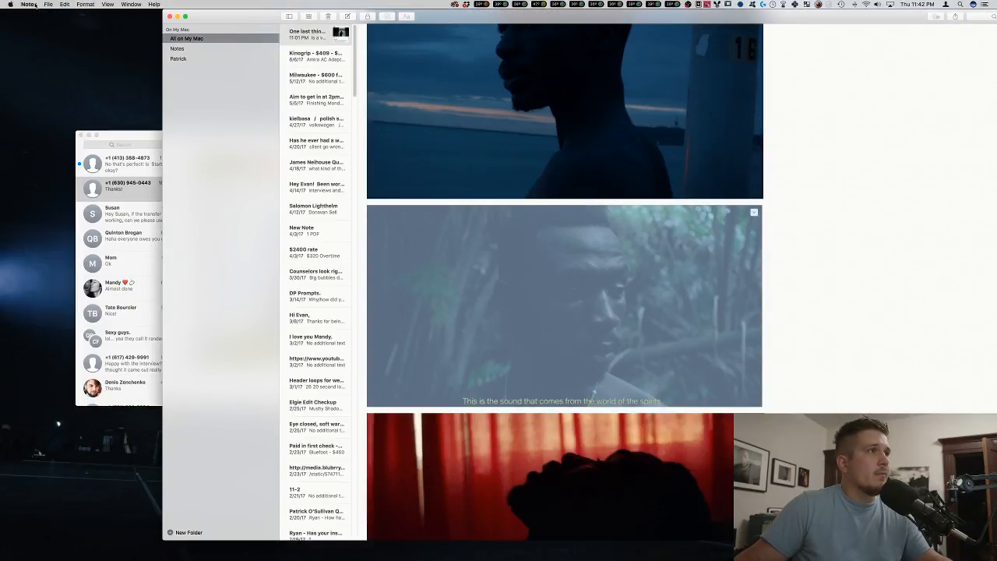
left_click(33, 5)
left_click(35, 5)
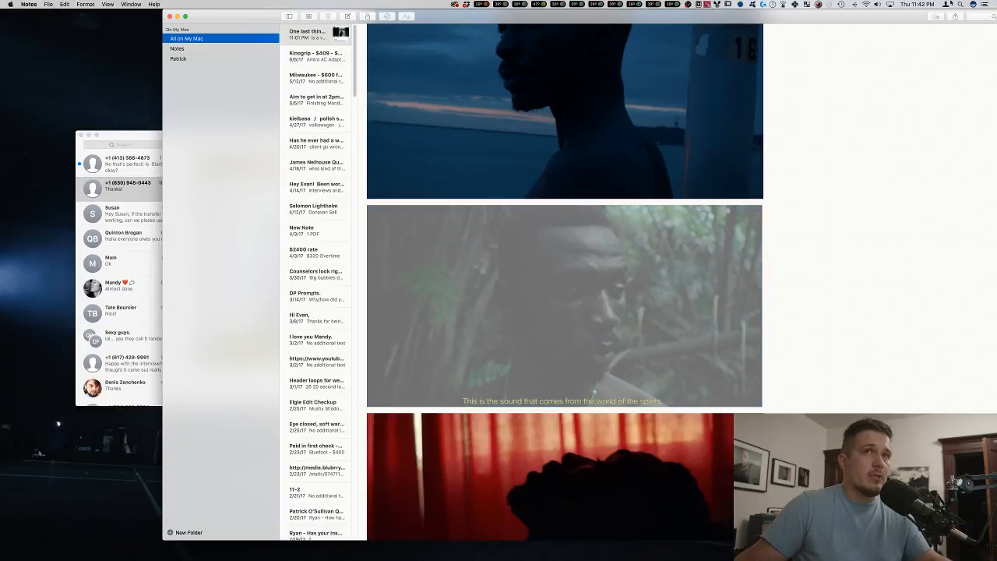
Launch Premiere Pro and open the recent project Seals.
key("super+space")
type("premiere")
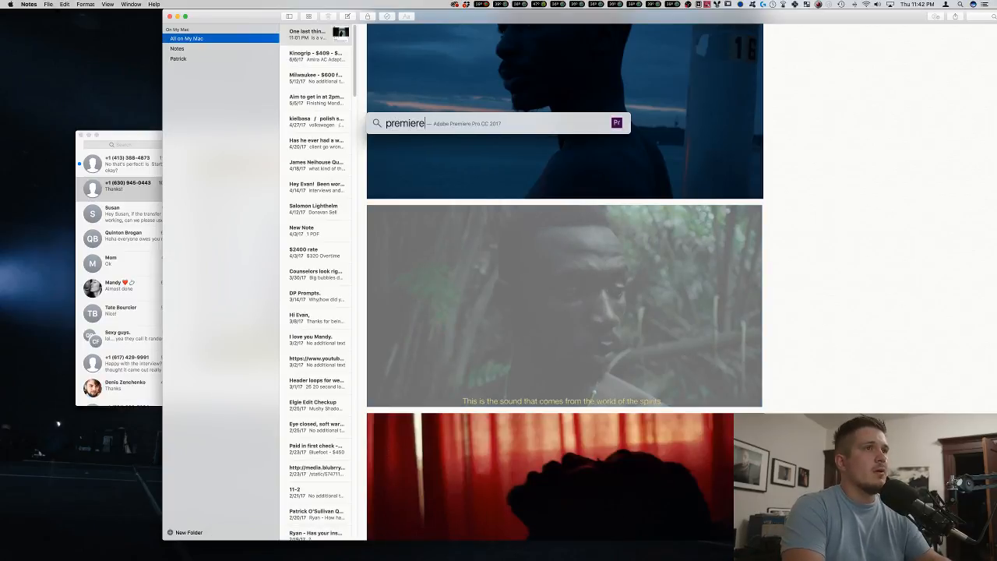
key("Return")
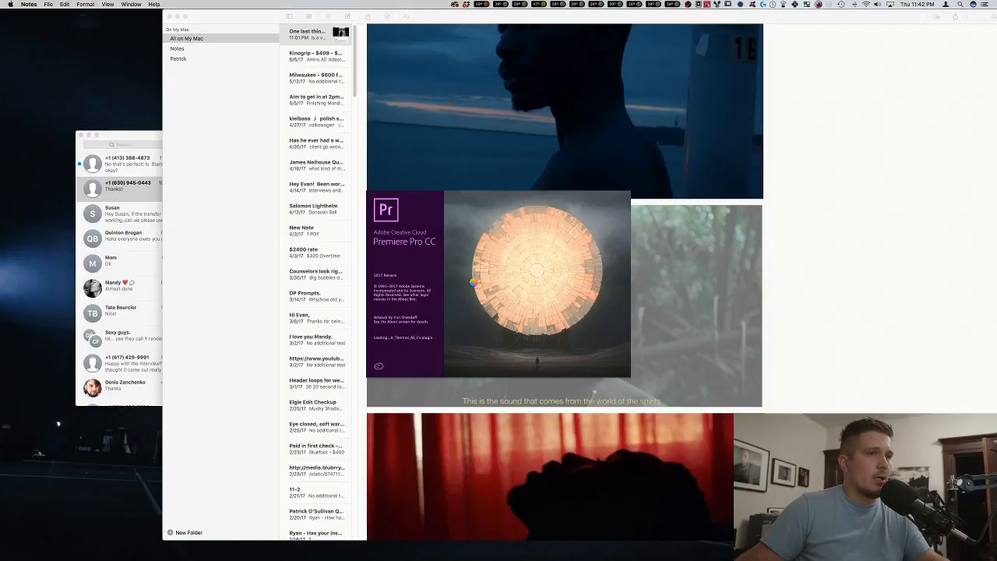
left_click(823, 336)
scroll(823, 336, "up", 15)
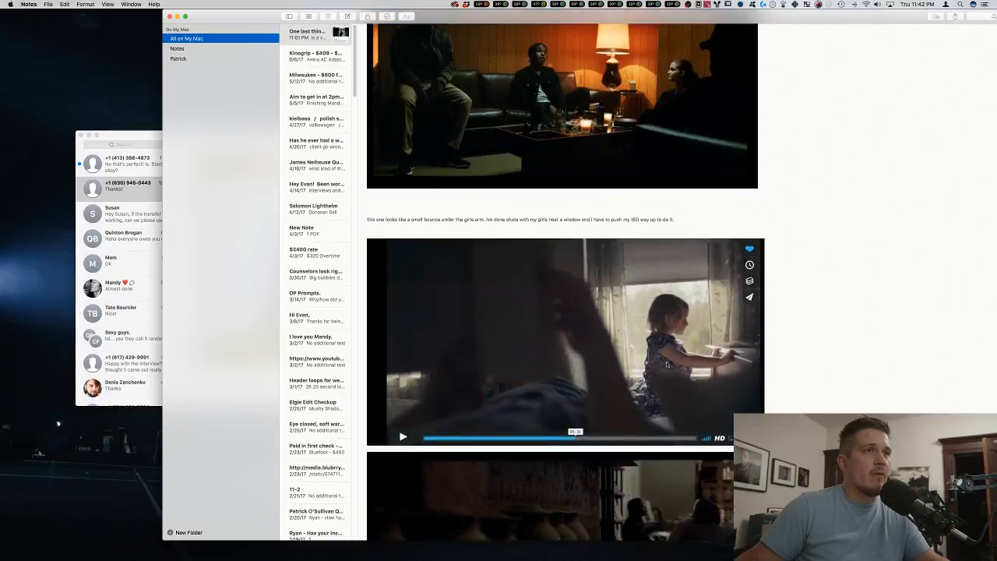
scroll(658, 344, "up", 10)
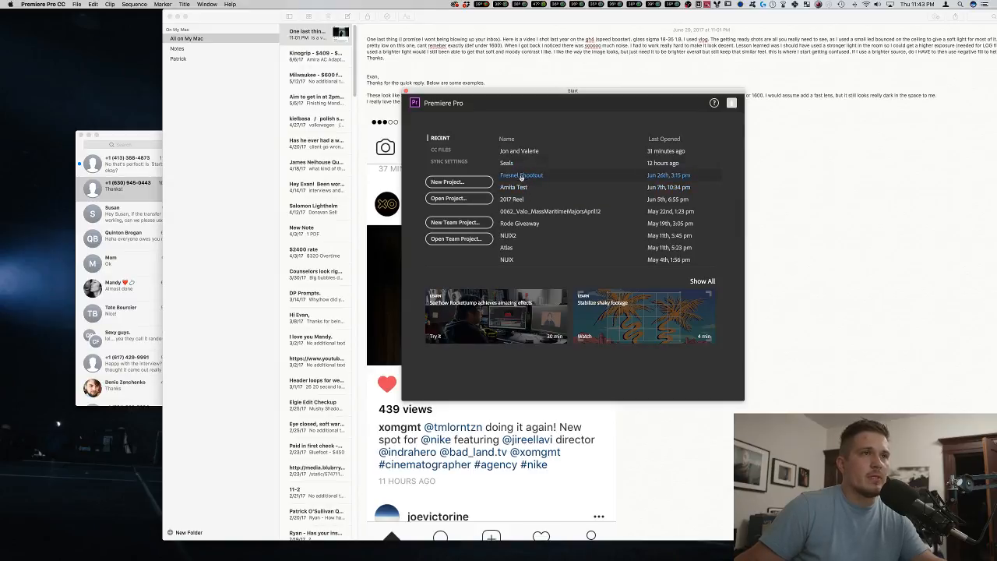
left_click(507, 163)
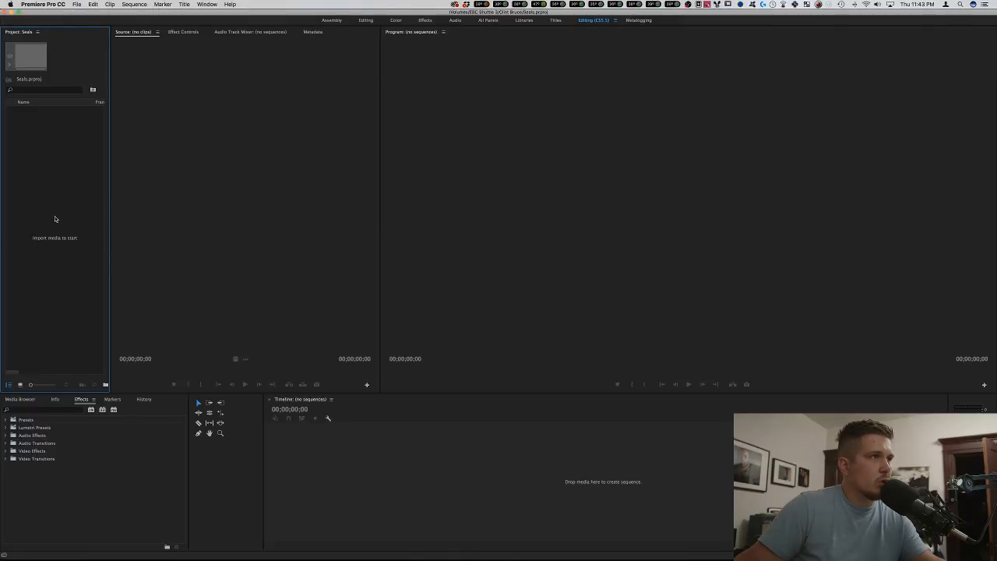
Import the Day 2 and Day 3 footage folders into the project and dismiss the import failure report.
double_click(54, 219)
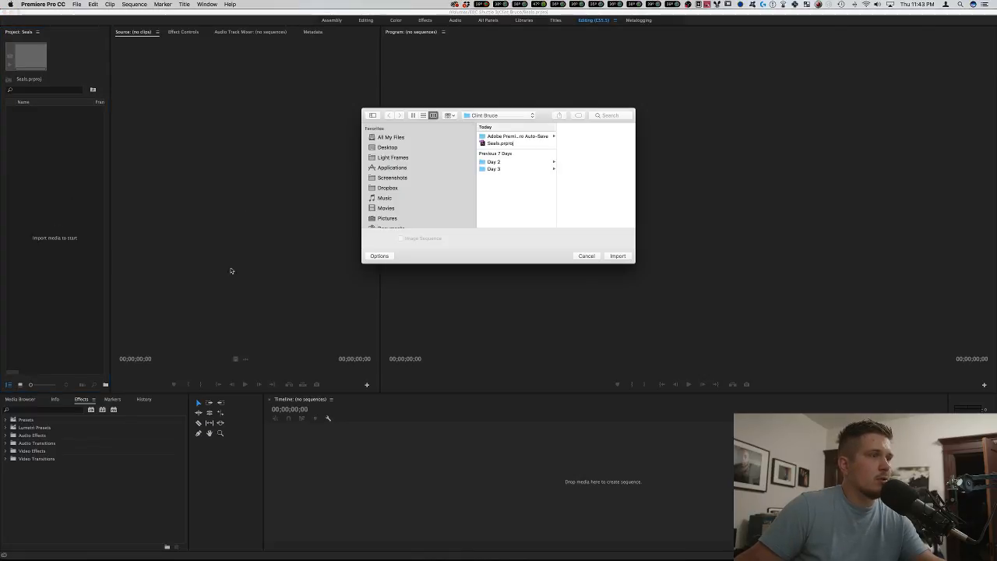
left_click(499, 162)
left_click(504, 169, "shift")
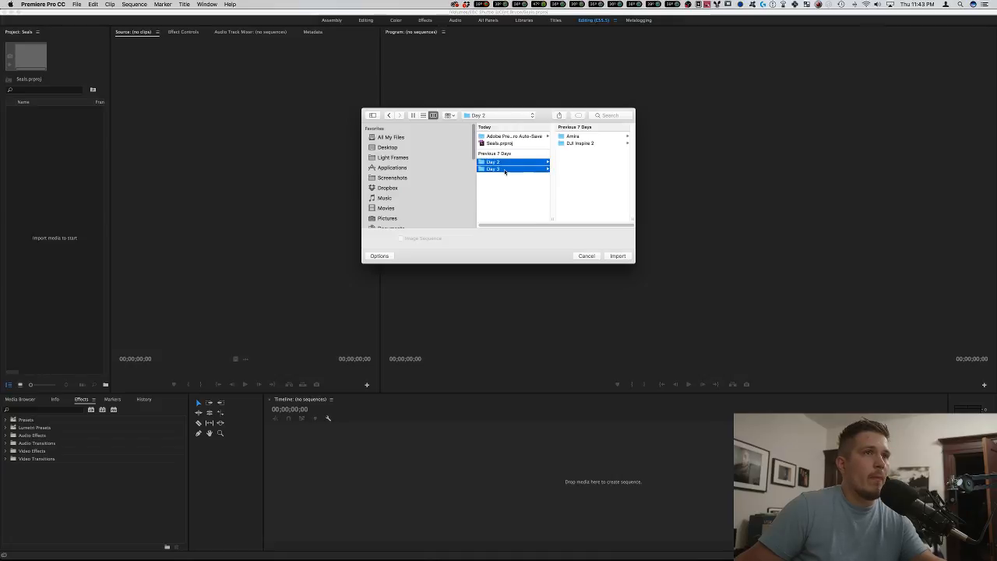
left_click(618, 256)
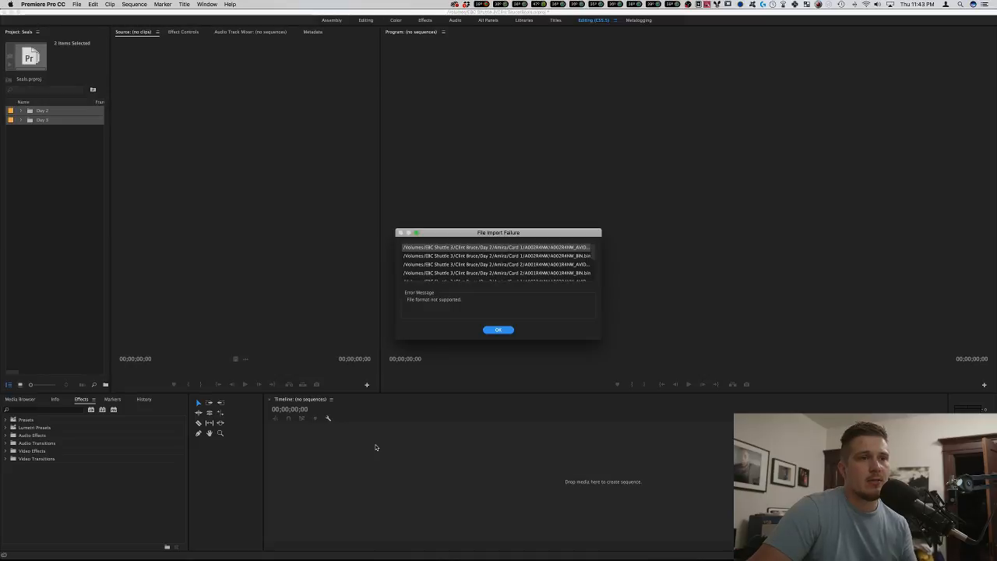
left_click(491, 330)
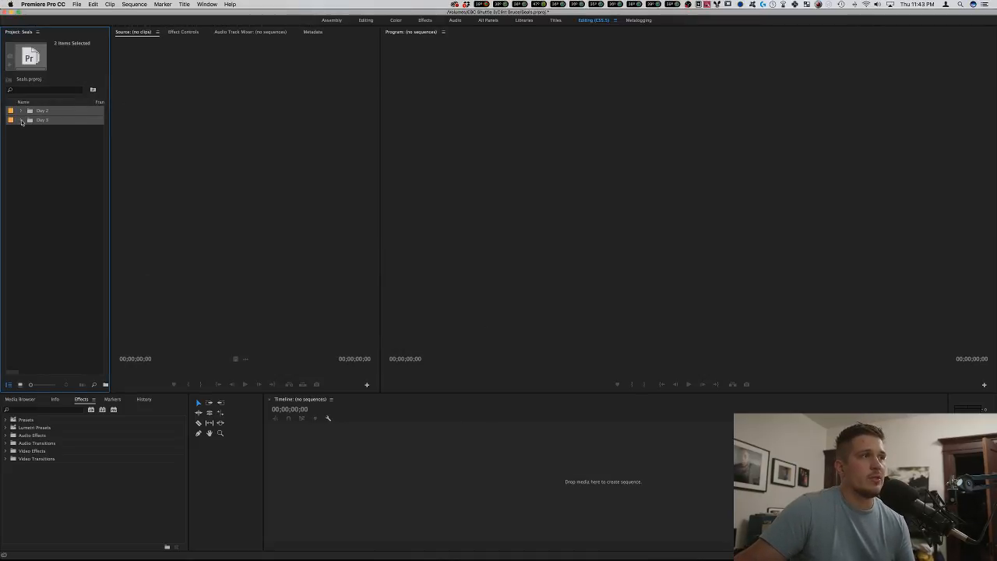
Preview the three clips in the A003R4NW bin of Day 3's Amira footage, then collapse the bins.
left_click(29, 130)
left_click(37, 139)
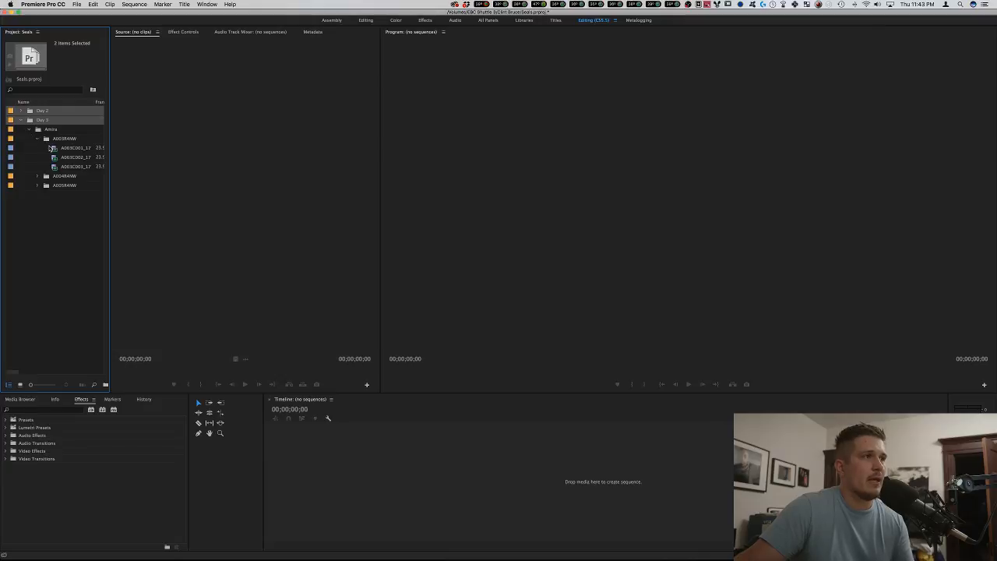
double_click(55, 148)
double_click(61, 159)
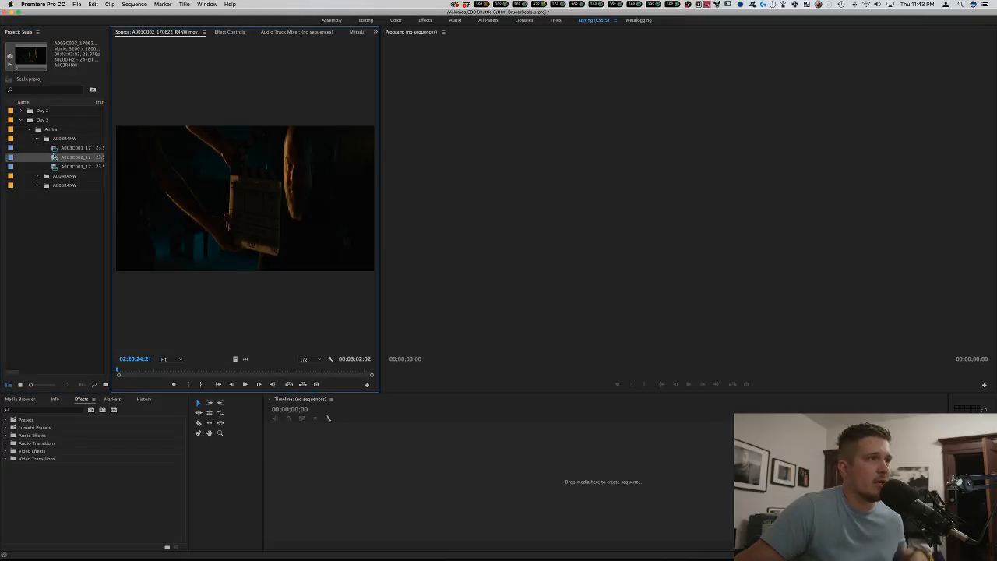
double_click(54, 167)
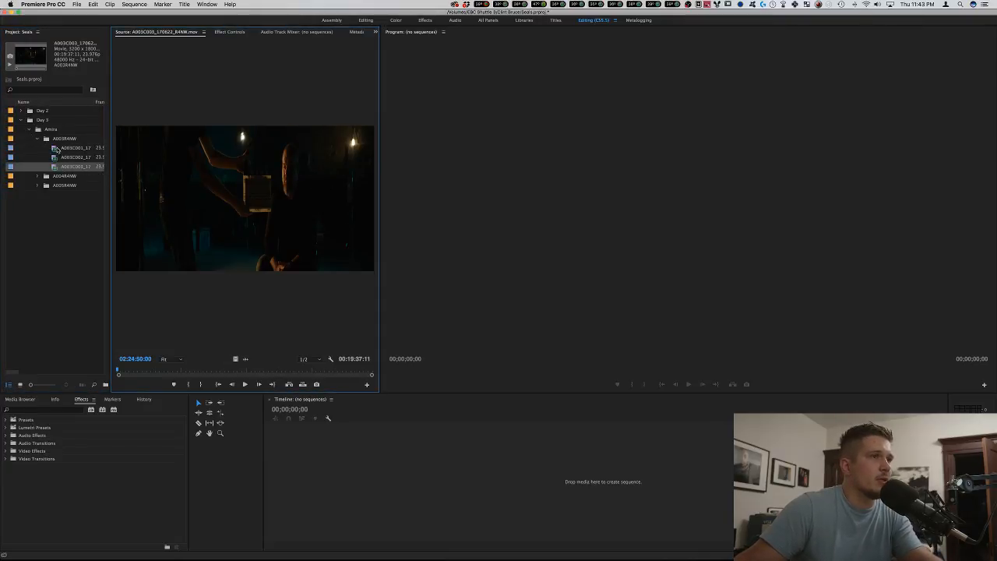
left_click(37, 139)
left_click(30, 130)
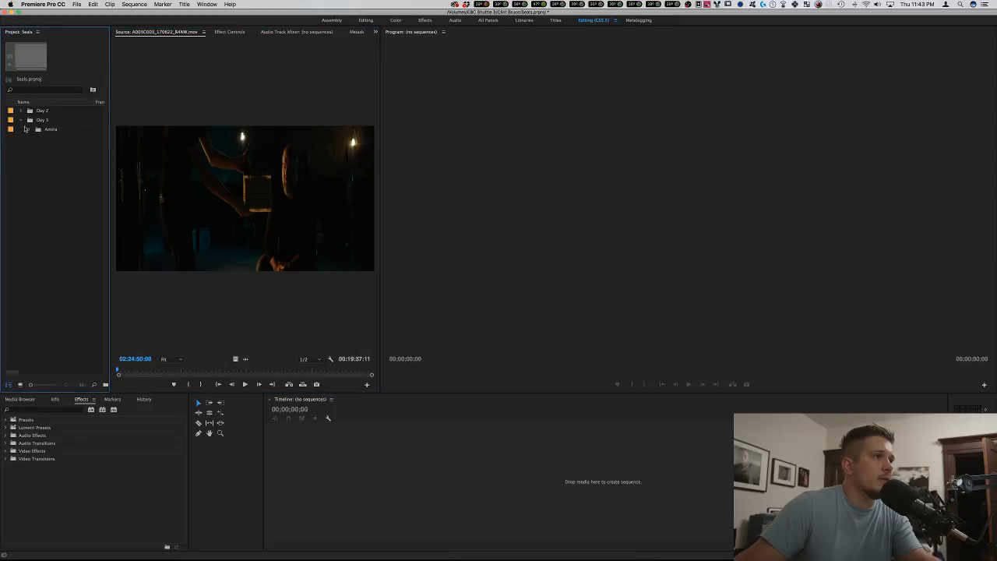
Preview clips from the A004R4NW bin of Day 3's Amira footage, ending with A004C013.
left_click(28, 131)
left_click(37, 149)
double_click(55, 159)
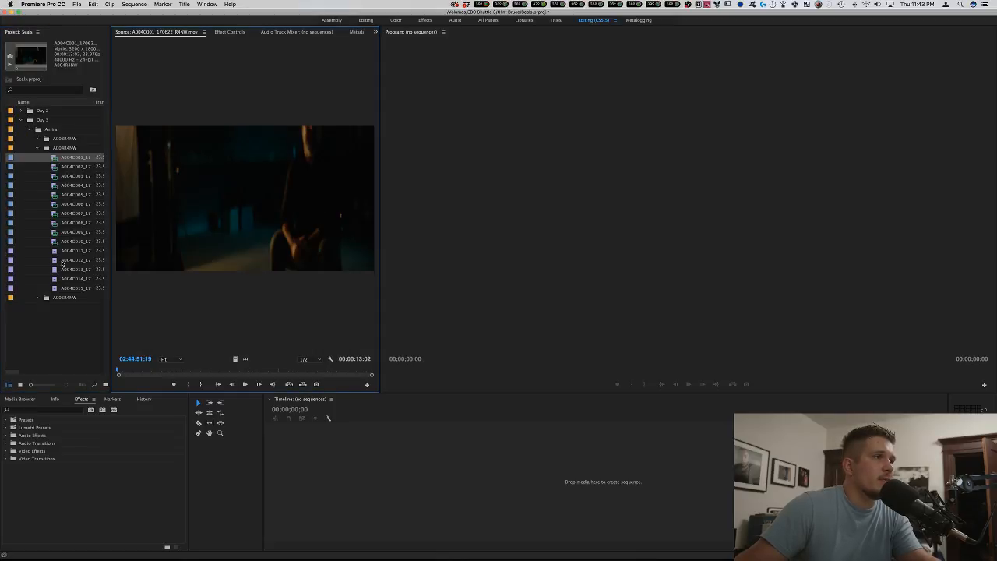
double_click(55, 287)
double_click(58, 279)
double_click(56, 251)
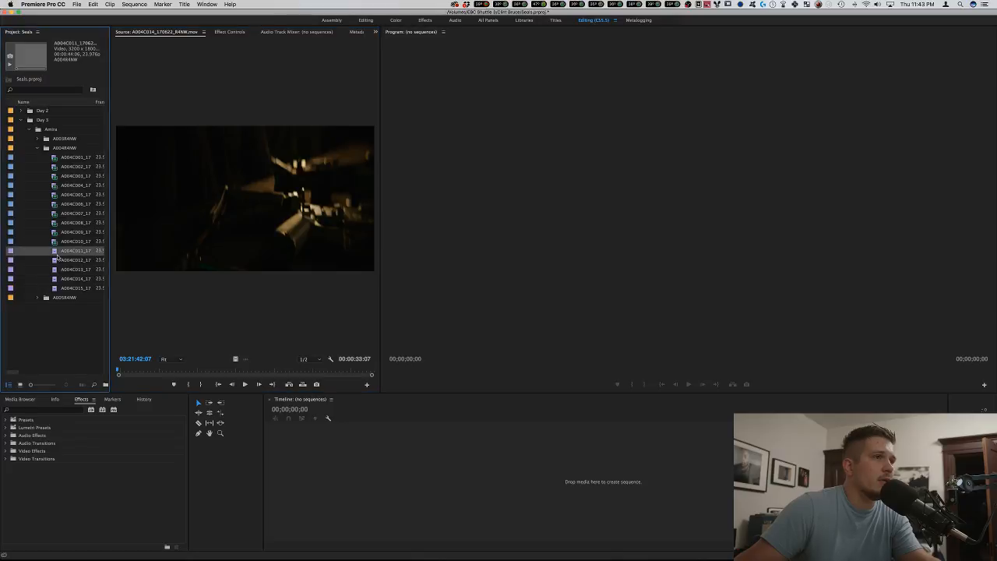
double_click(56, 260)
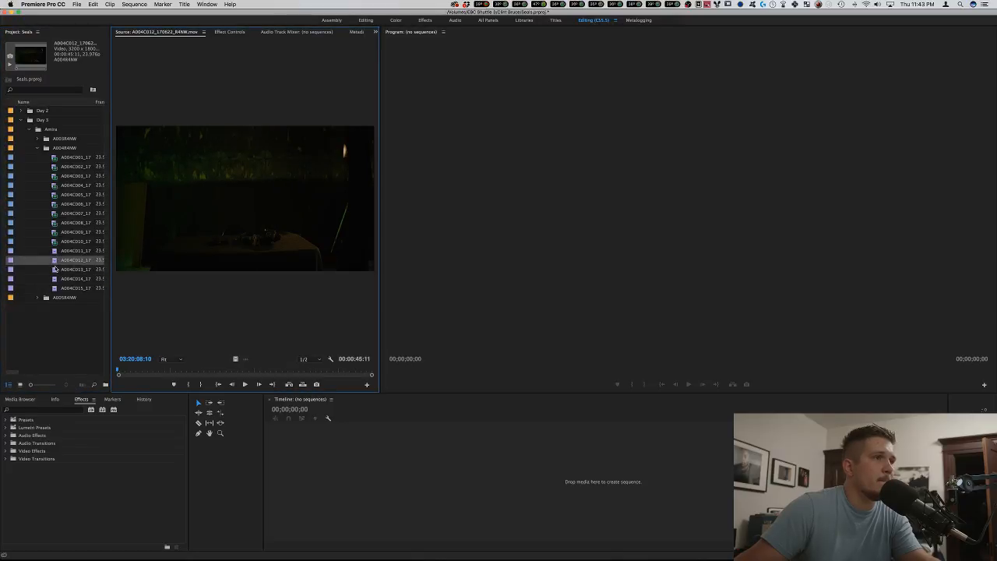
double_click(56, 270)
left_click(56, 271)
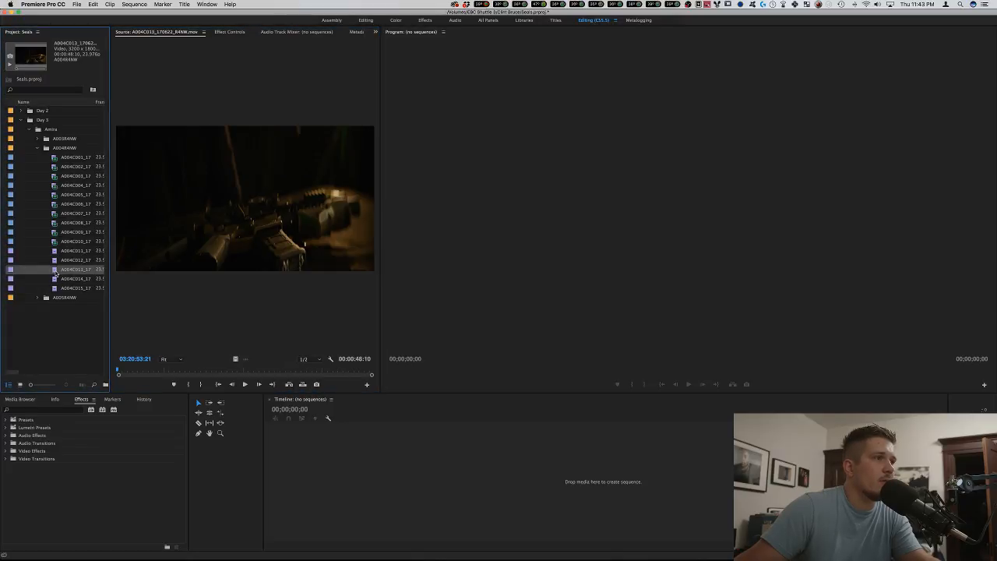
Conform clip A004C013's pixel aspect ratio to Anamorphic 2:1 (2.0) and create a new sequence from the clip.
right_click(55, 269)
mouse_move(108, 288)
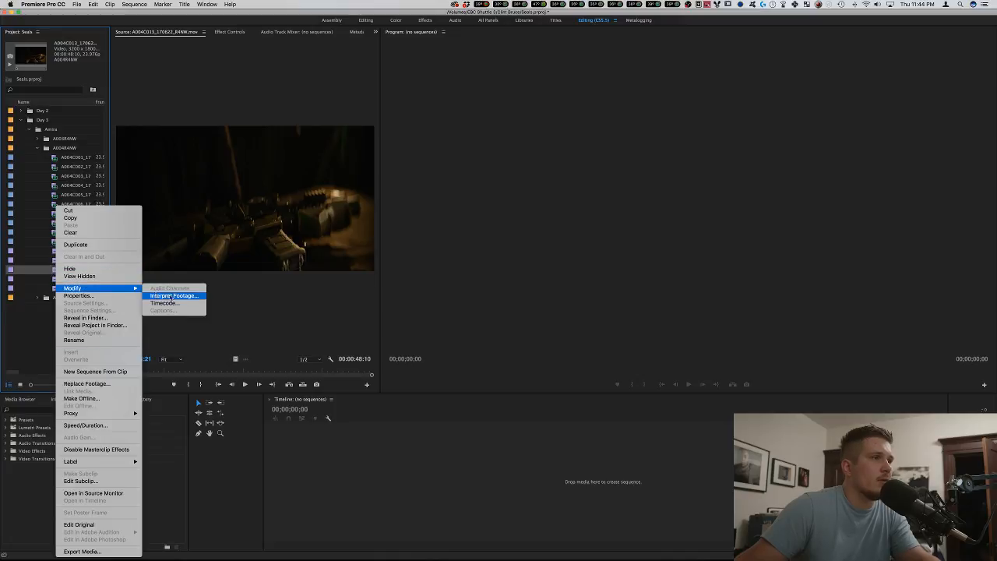
left_click(173, 296)
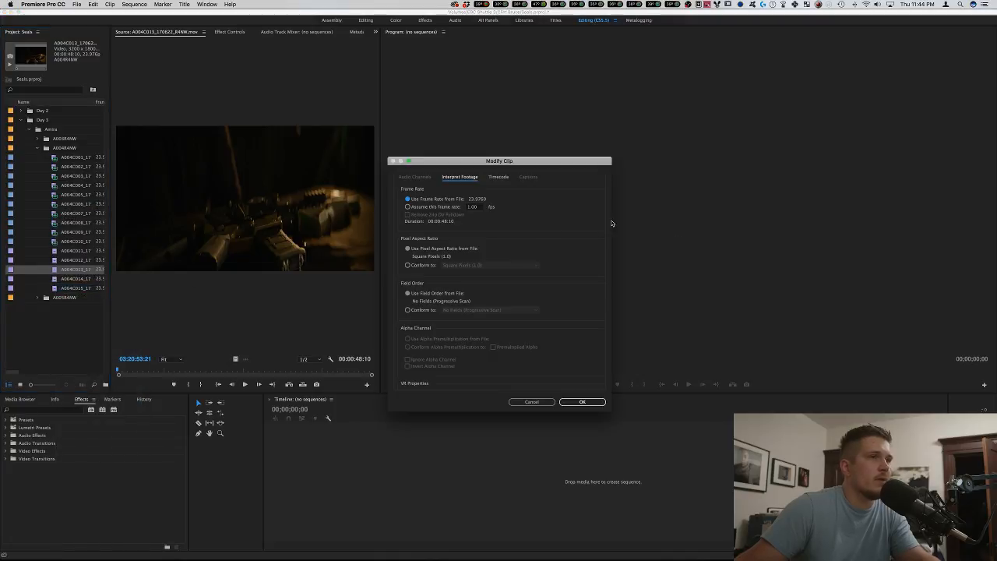
left_click(425, 265)
left_click(487, 265)
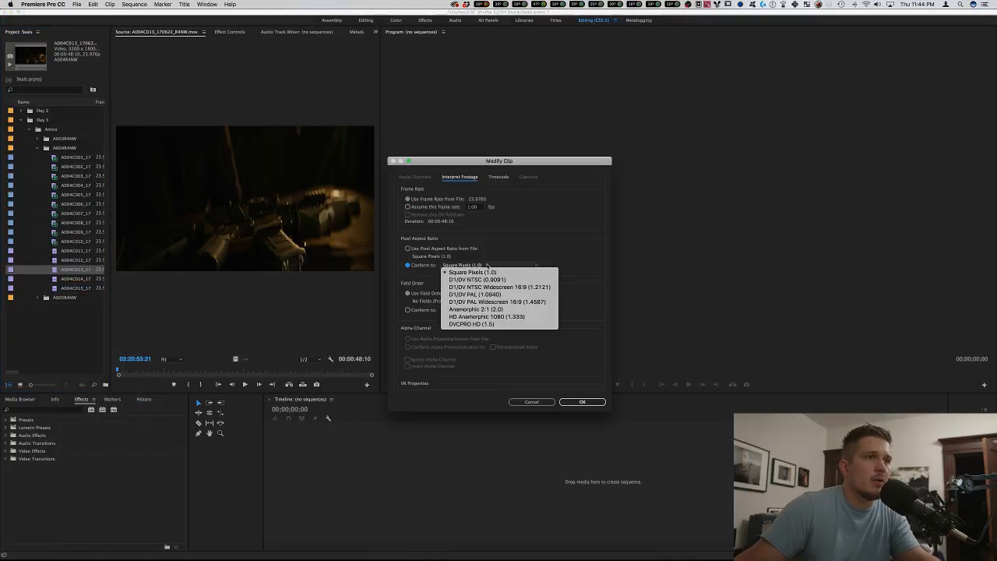
left_click(499, 307)
left_click(583, 402)
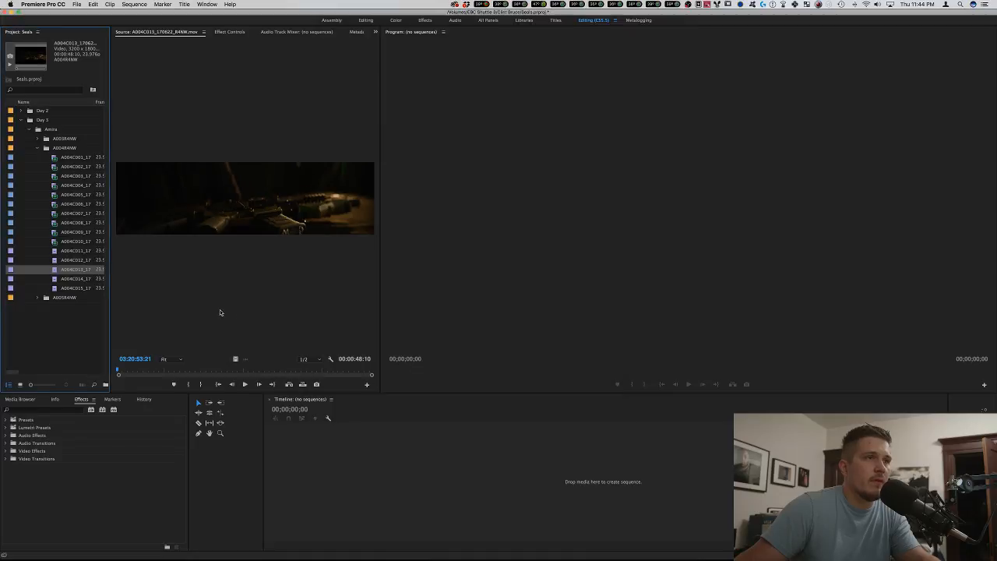
right_click(61, 270)
left_click(130, 373)
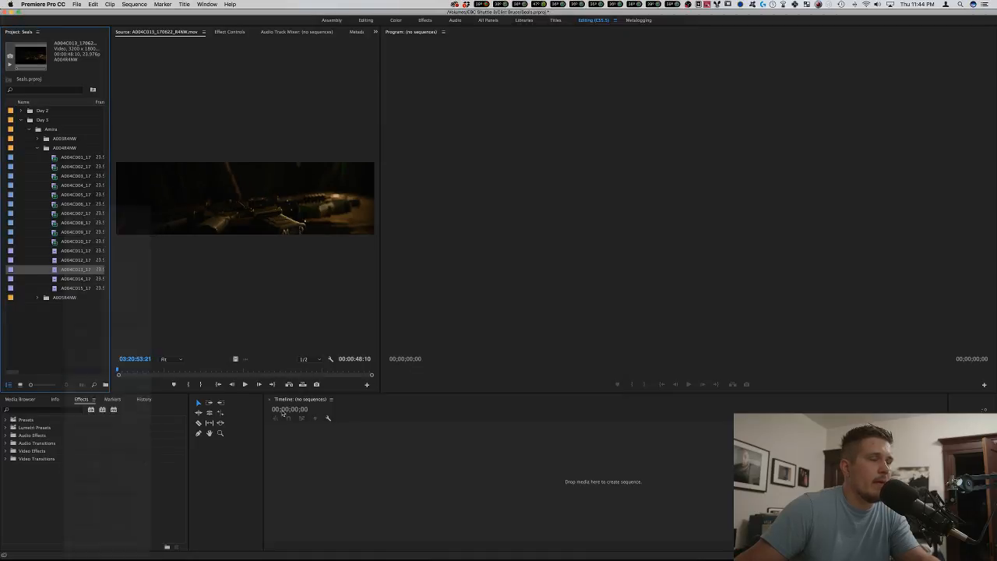
Play and scrub through the new sequence in an enlarged program view to examine the graded rifle and portrait shots.
key("space")
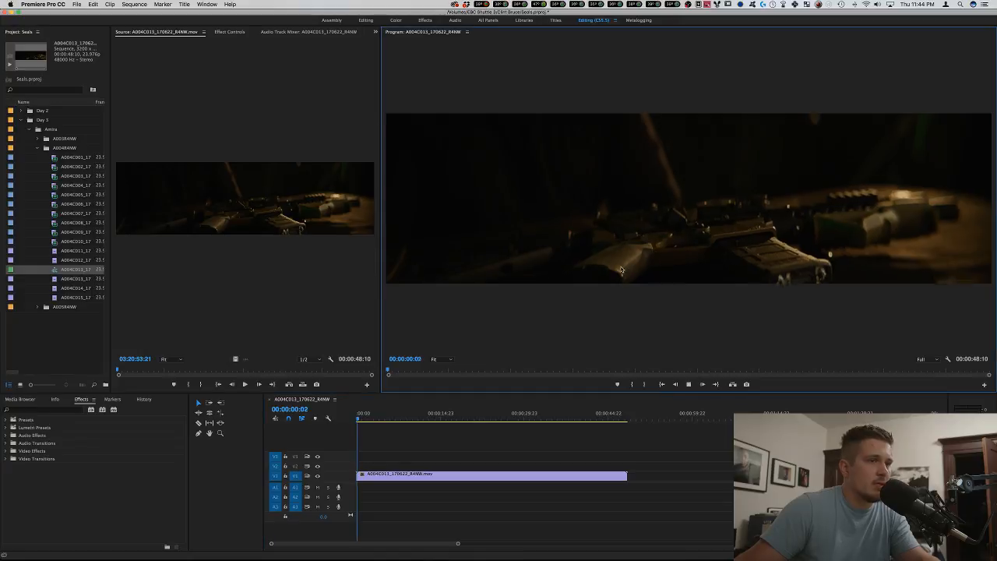
key("grave")
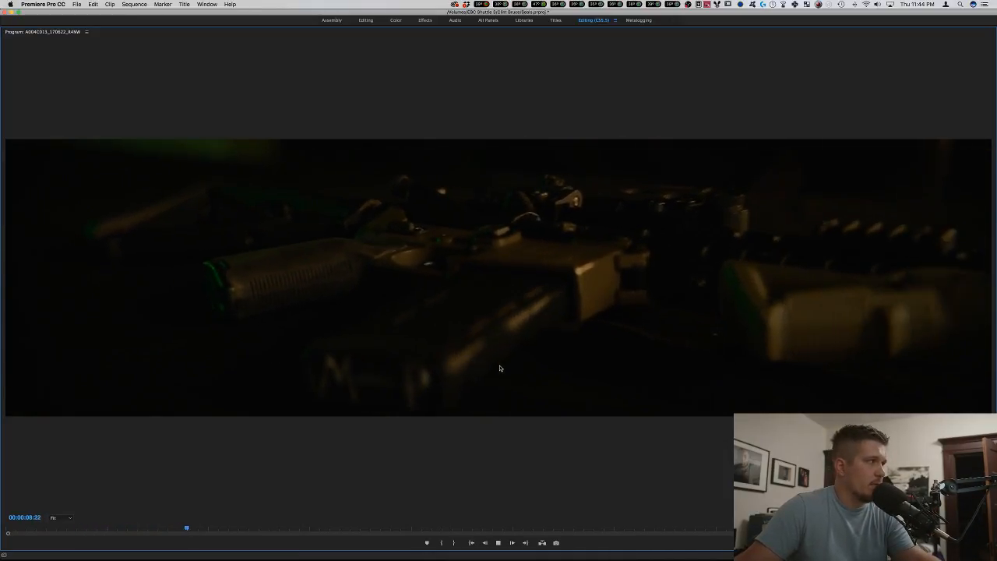
left_click_drag(356, 527, 467, 529)
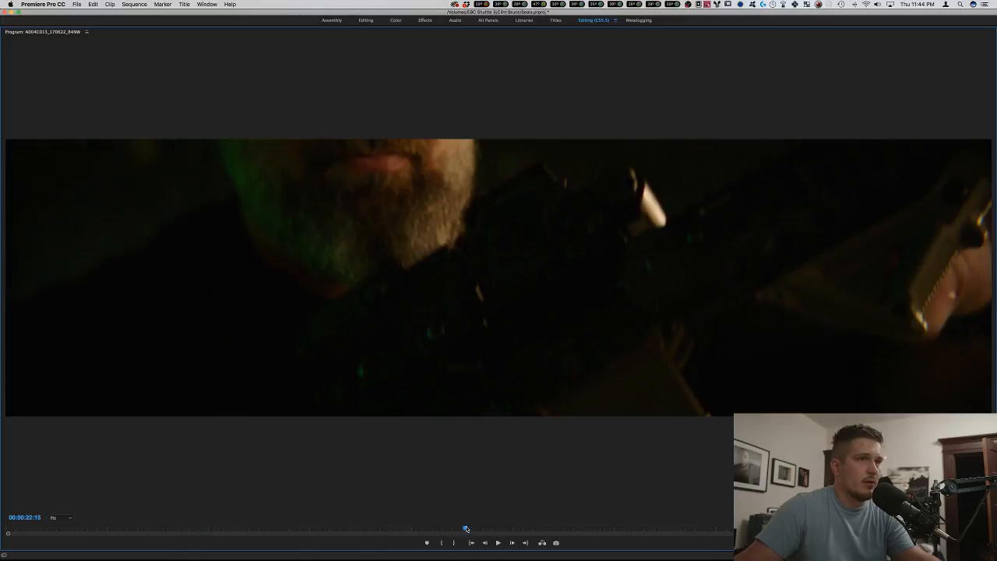
key("space")
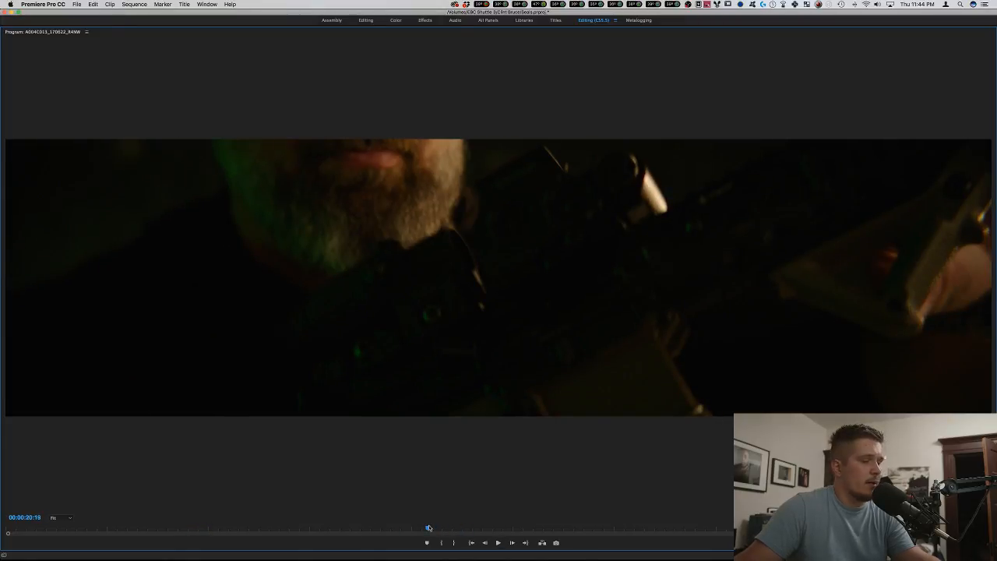
key("grave")
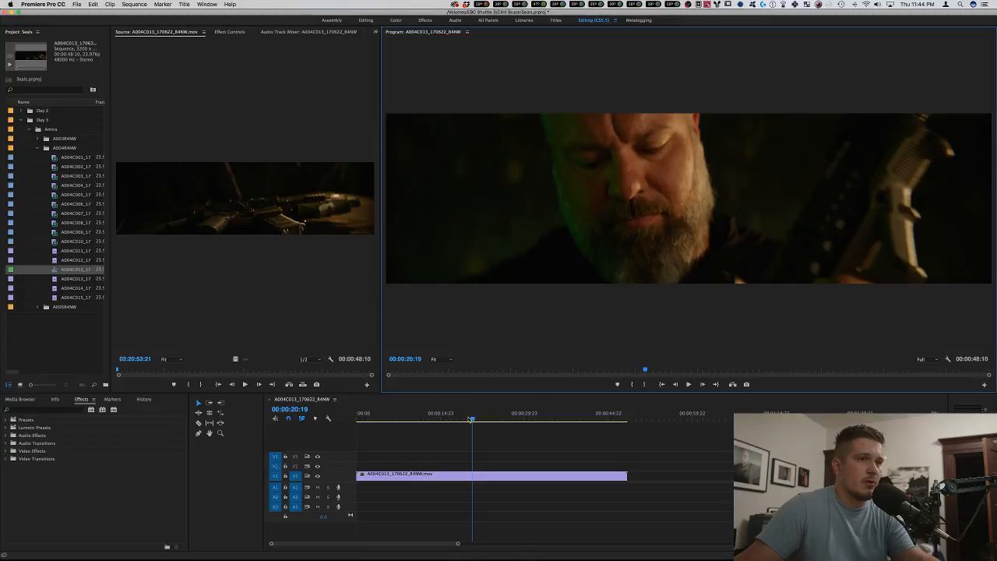
Turn off the Lumetri Color (AMIRA LUT) effect on the master of the sequence's clip.
left_click(445, 418)
left_click(434, 477)
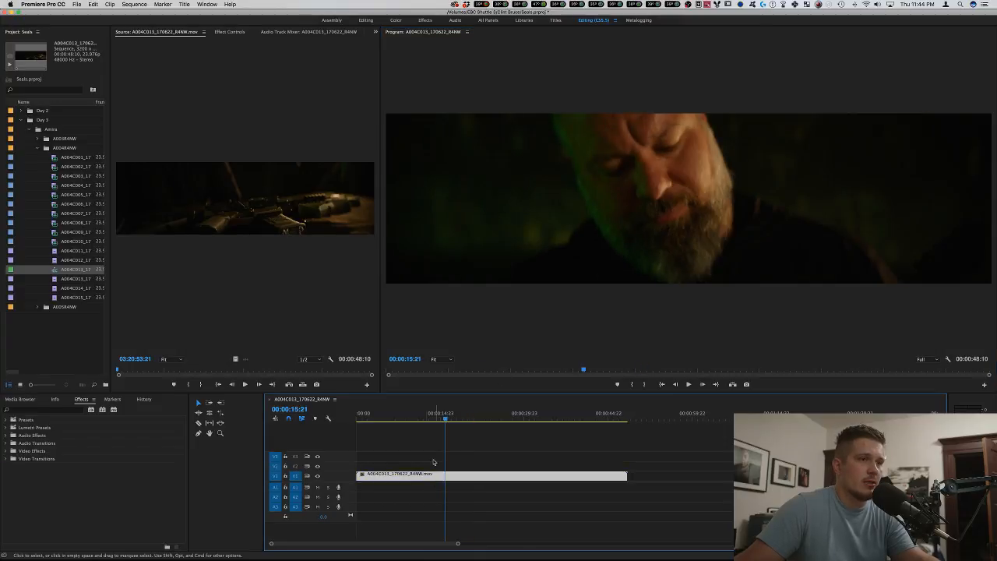
left_click(229, 31)
left_click(147, 48)
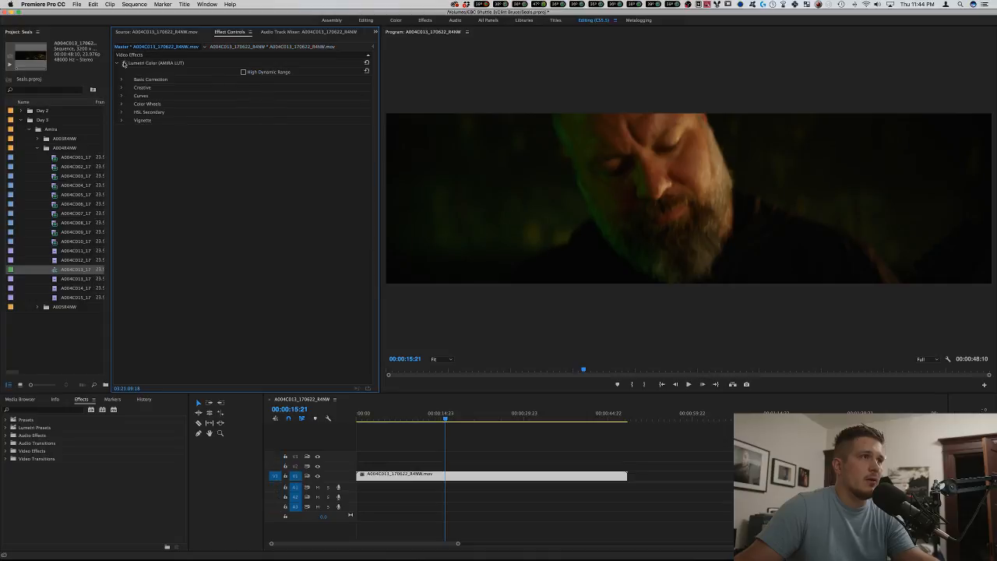
left_click(124, 63)
left_click(294, 46)
Review the clip without its LUT in an enlarged program view, ending on the rifle close-up around 00:00:08:01.
left_click(454, 452)
left_click_drag(431, 413, 402, 412)
key("space")
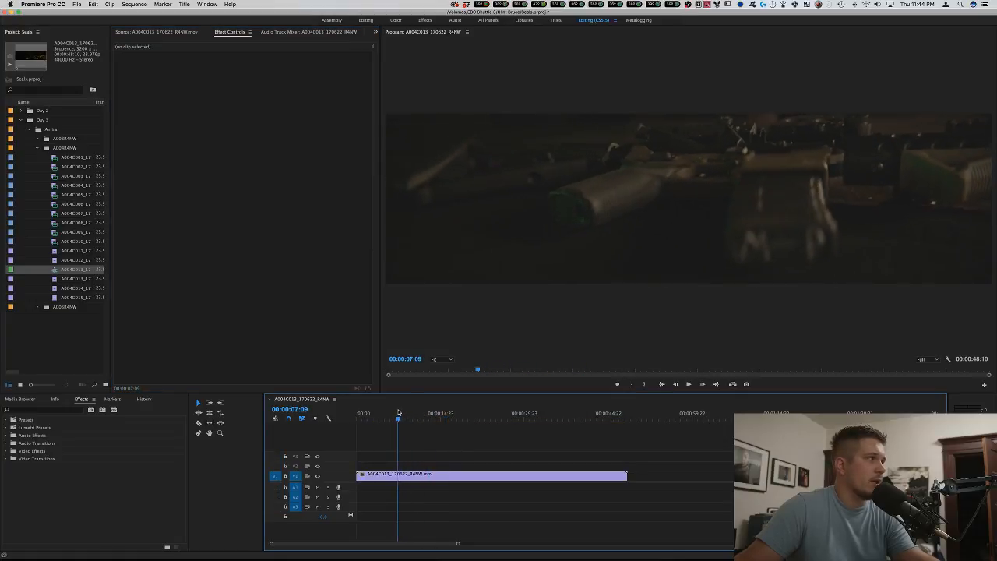
key("grave")
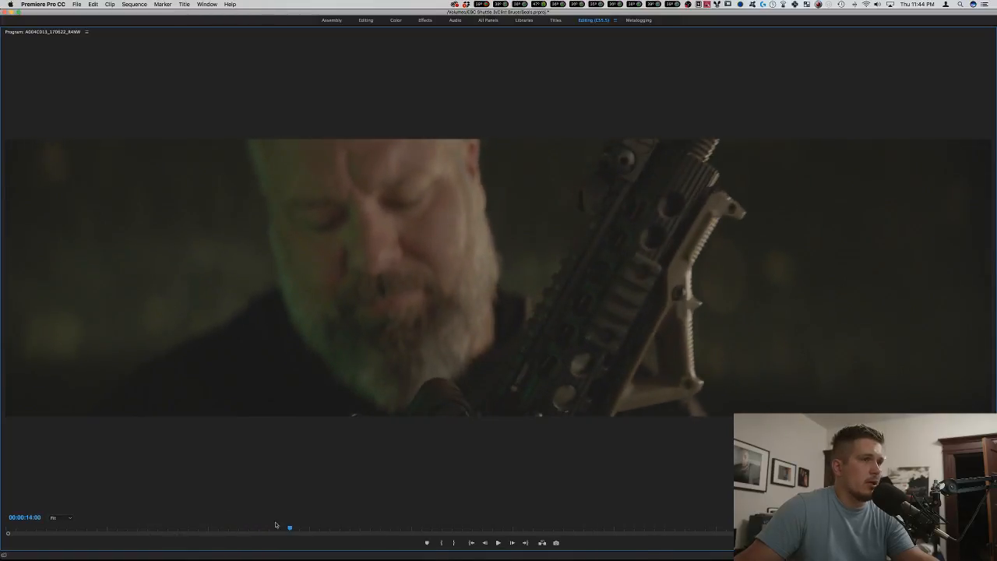
left_click_drag(277, 527, 43, 516)
left_click_drag(125, 515, 169, 518)
key("grave")
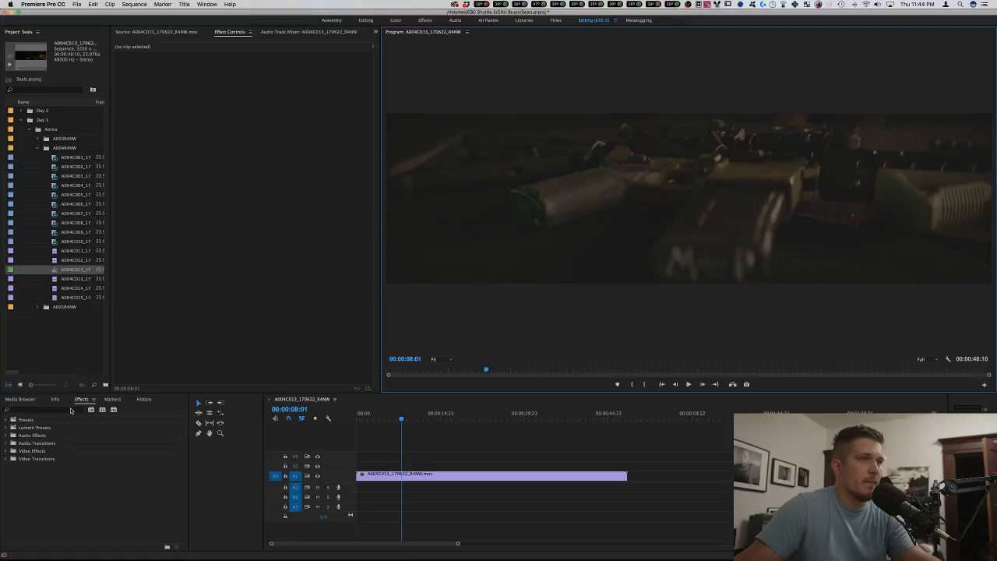
Find Tom's False Color among the effects and apply it to the A004C013 clip on V1.
left_click(47, 410)
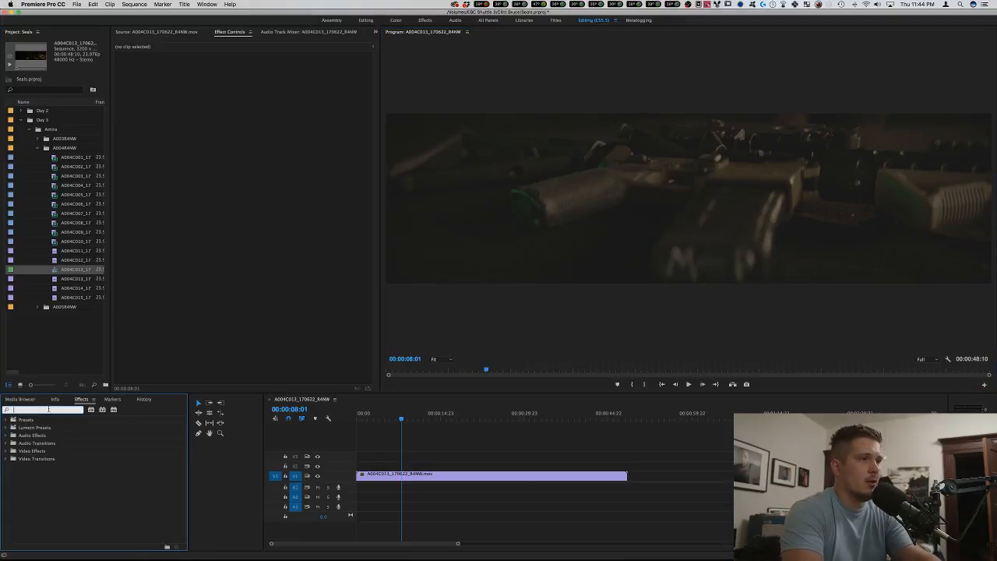
type("false colo")
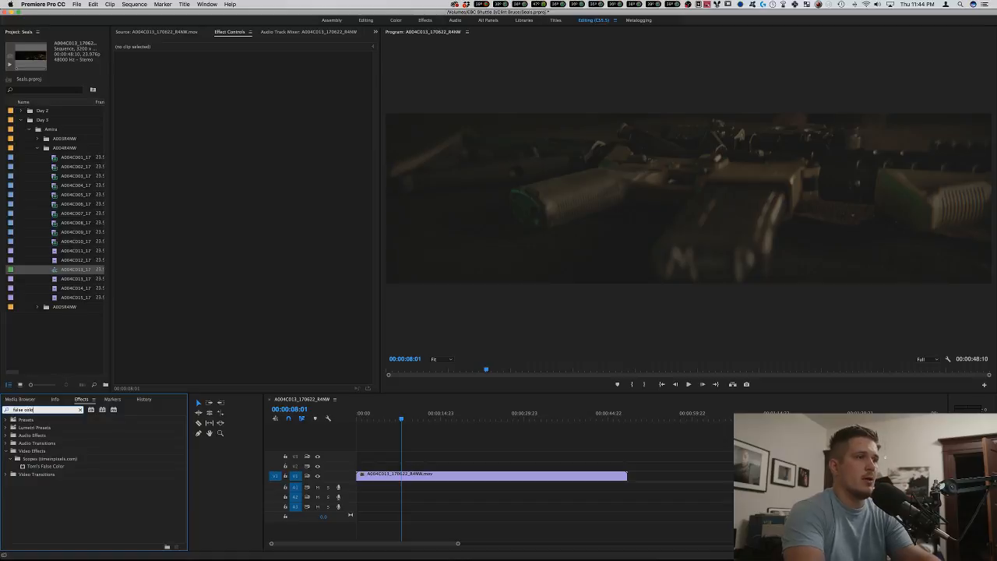
left_click_drag(45, 465, 430, 476)
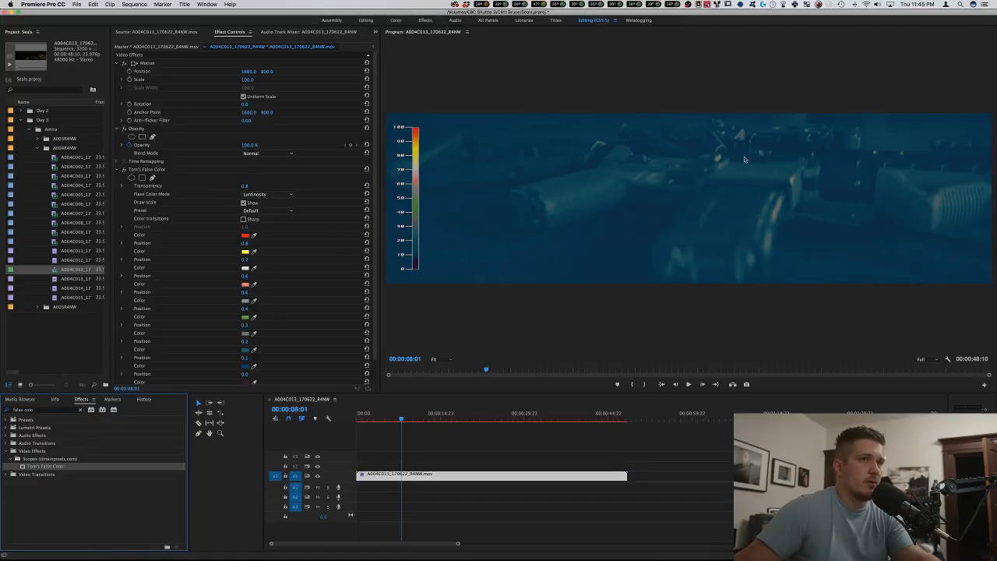
Switch the Tom's False Color preset to SmallHD.
left_click(715, 193)
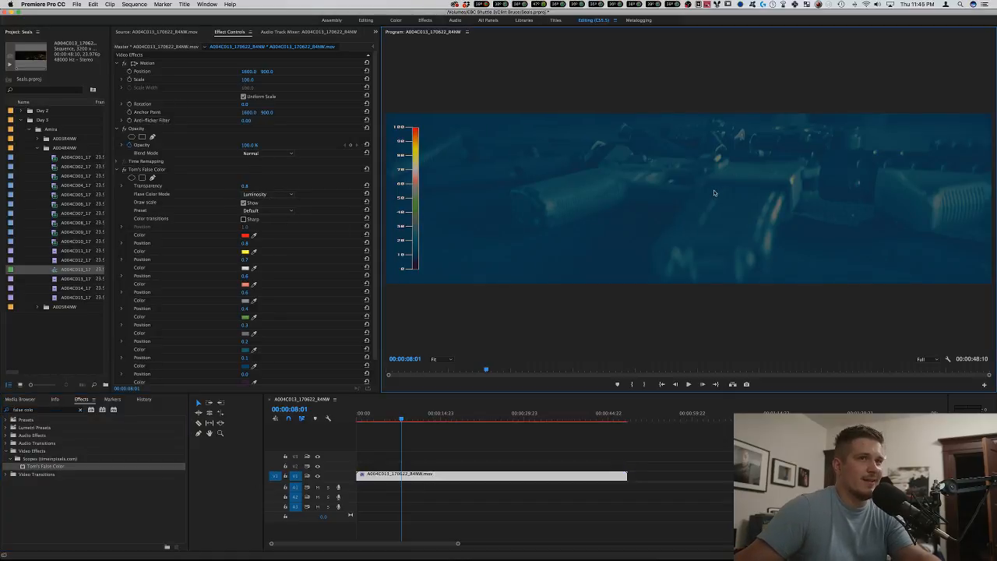
left_click(268, 210)
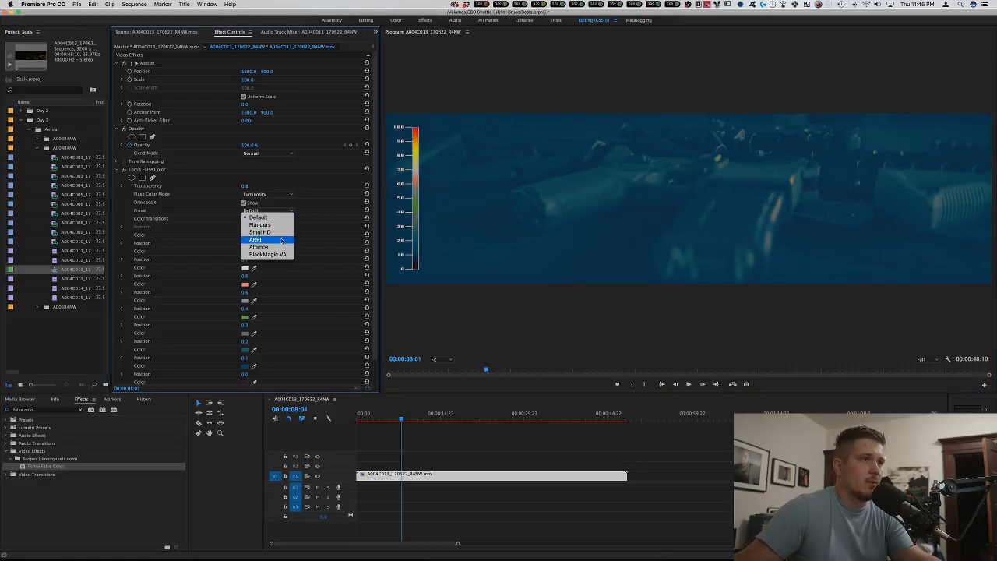
left_click(260, 232)
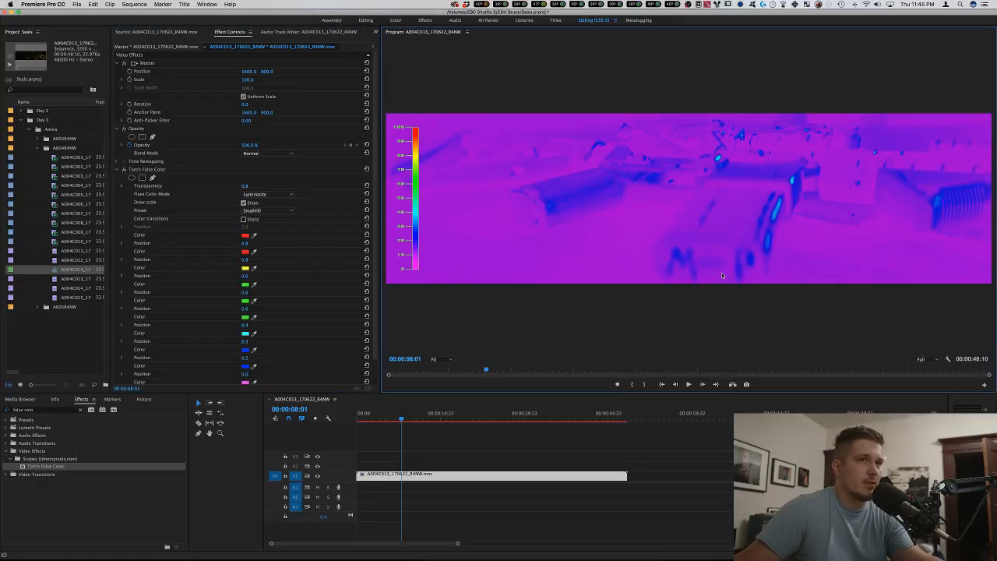
Examine the rifle close-up's false color exposure in an enlarged program view.
key("grave")
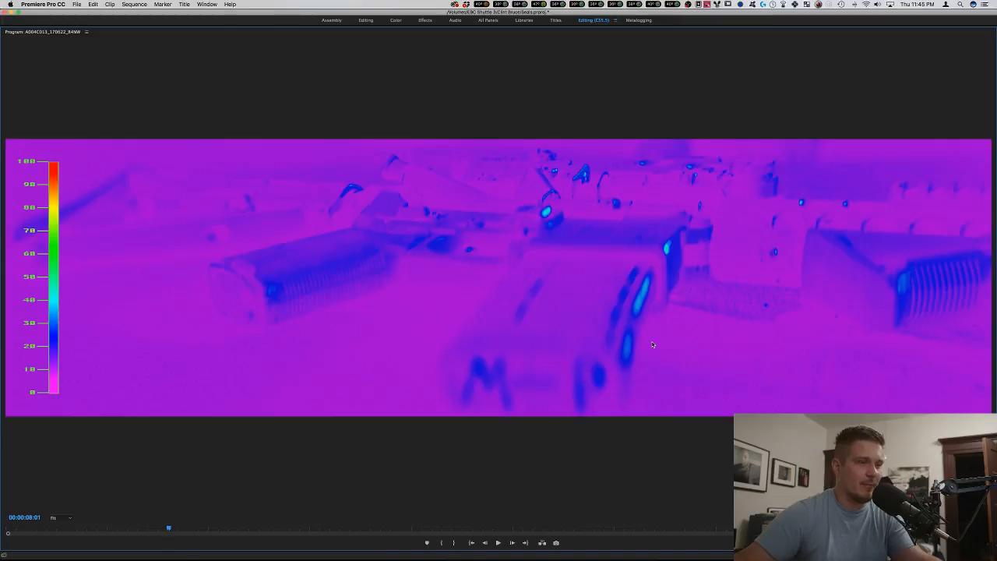
key("grave")
key("grave")
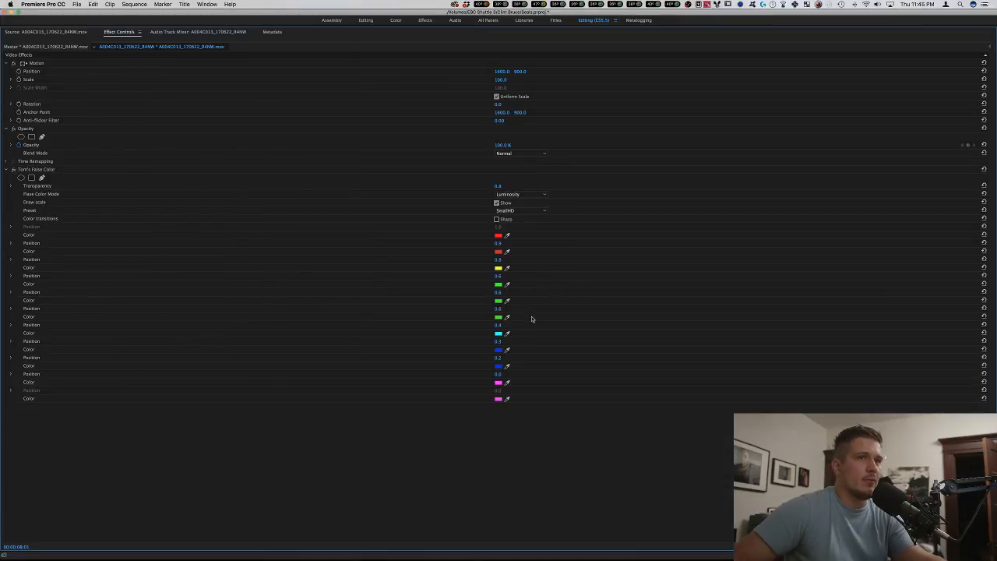
key("grave")
left_click(600, 237)
key("grave")
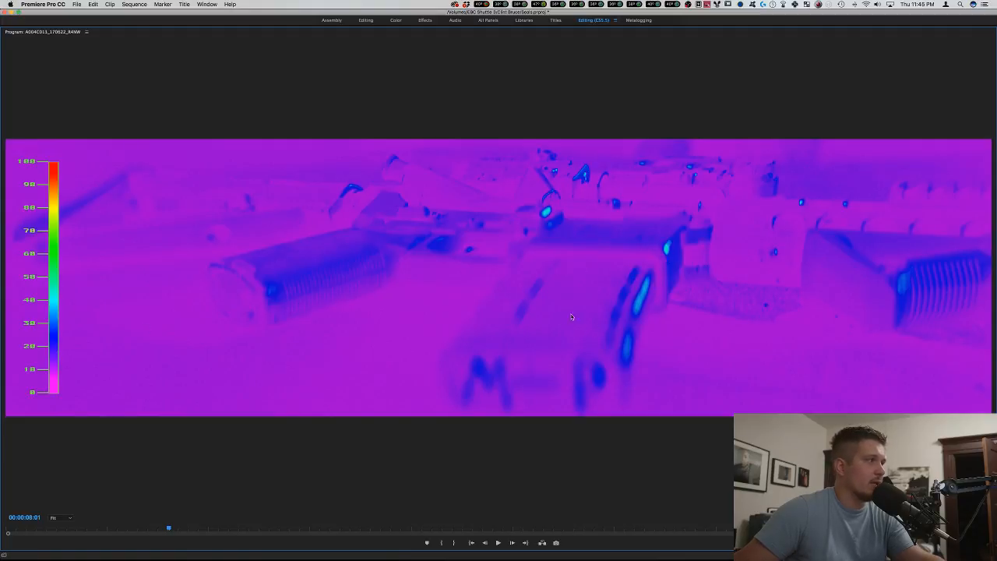
key("grave")
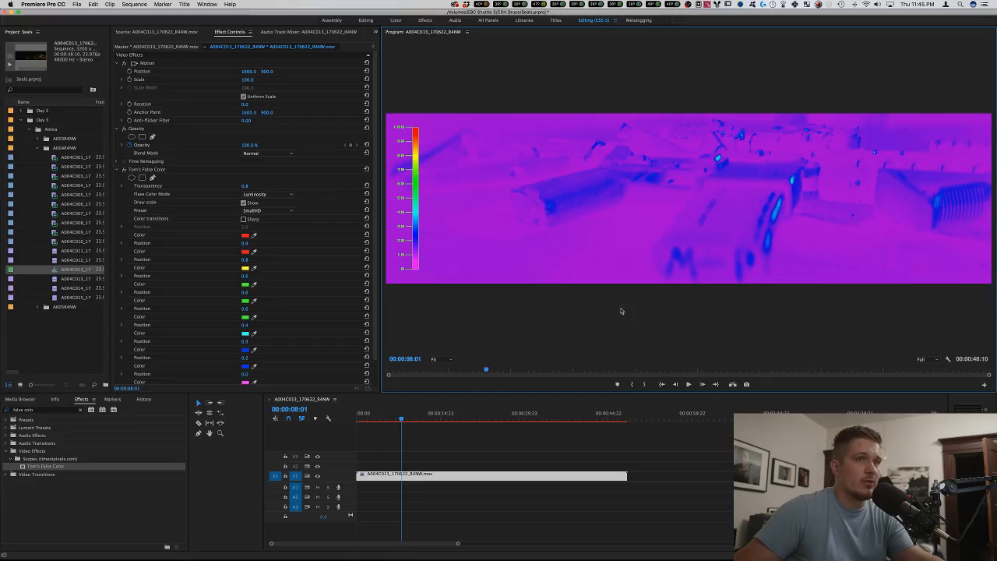
Turn off Tom's False Color and apply the Lumetri Color effect to the A004C013 clip on V1.
left_click(125, 169)
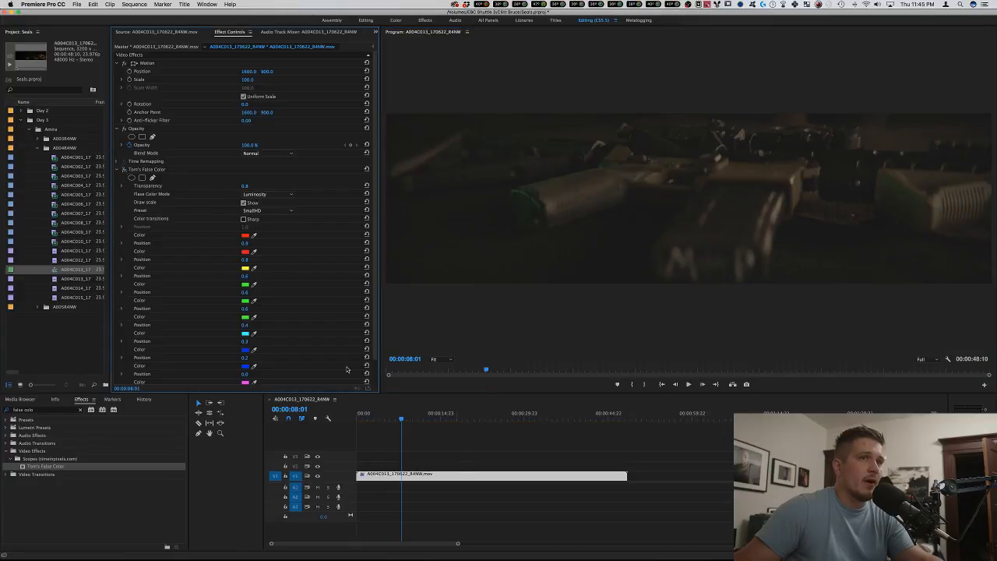
left_click(465, 483)
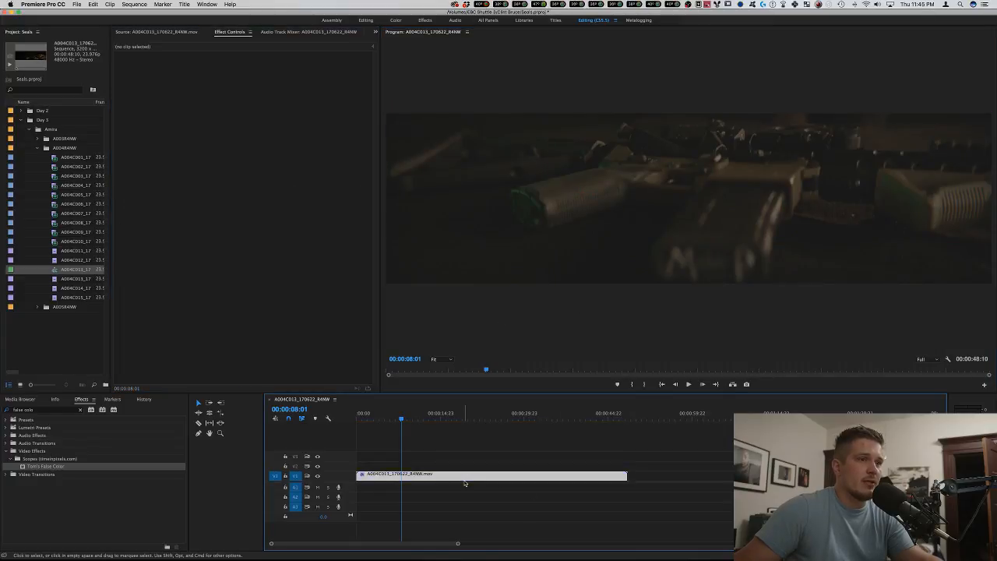
left_click(78, 410)
left_click(79, 410)
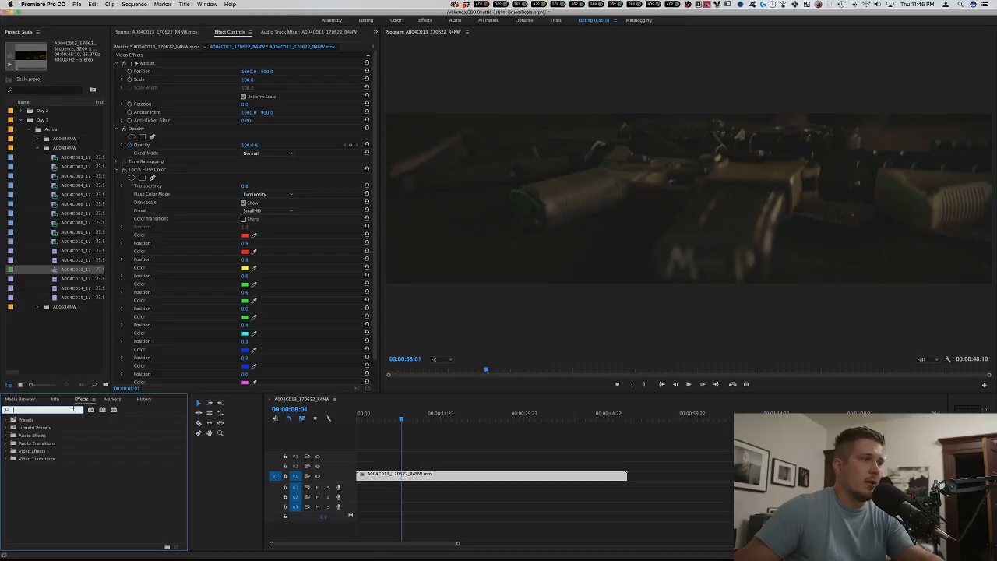
type("lumetri colo")
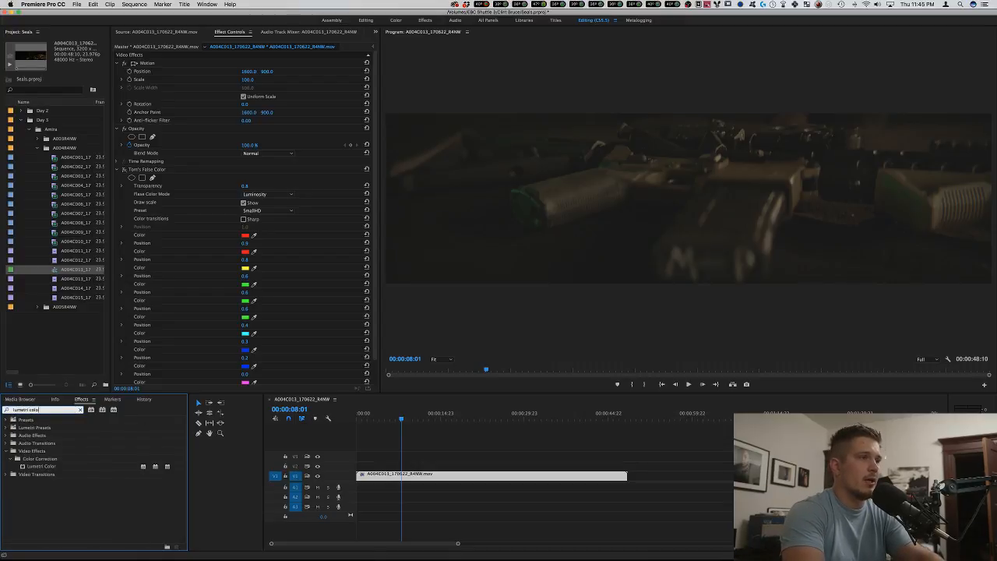
type("r")
left_click_drag(31, 466, 477, 473)
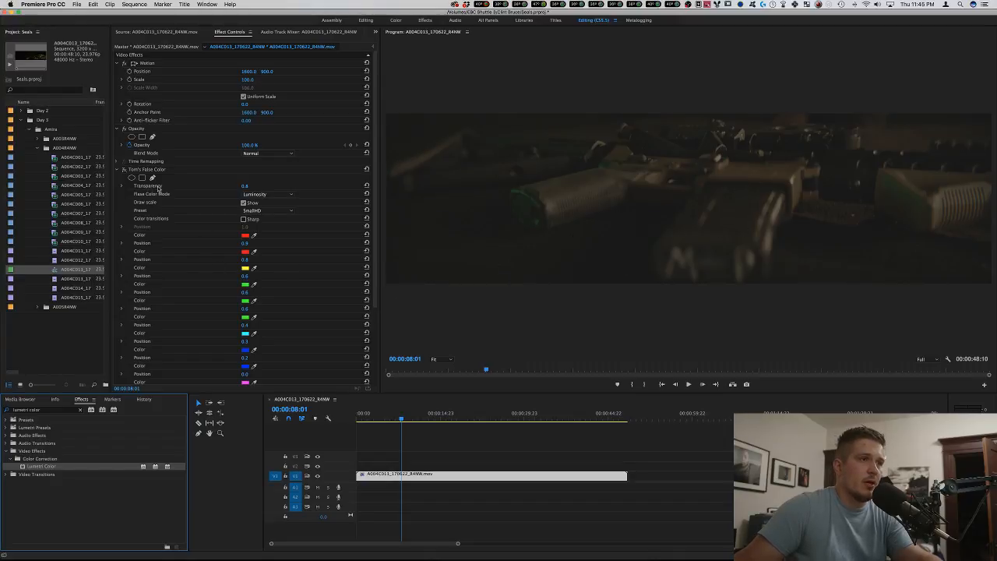
Collapse the Tom's False Color settings and start browsing for a custom Look file in Lumetri Color's Creative section.
left_click(117, 169)
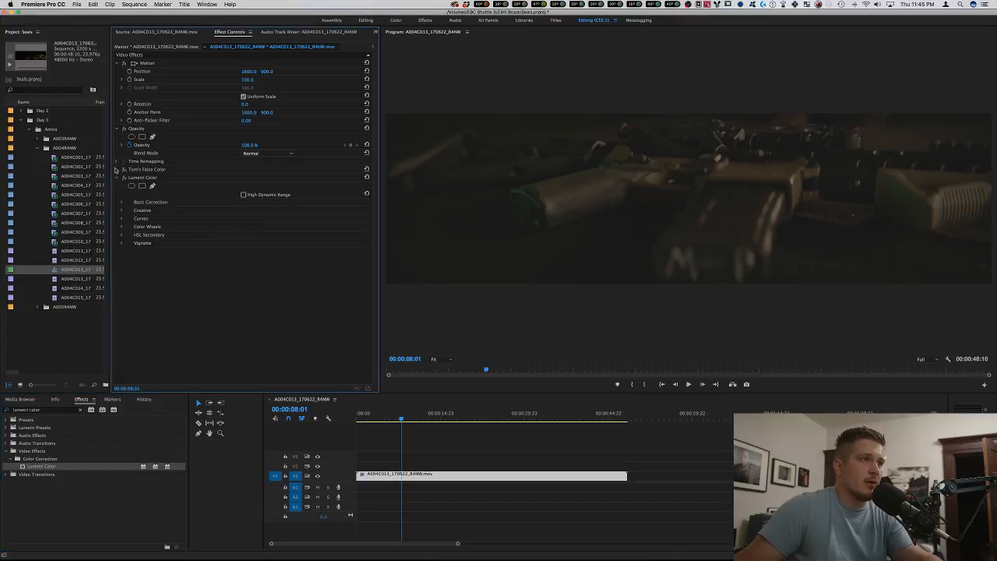
left_click(122, 210)
scroll(142, 242, "down", 1)
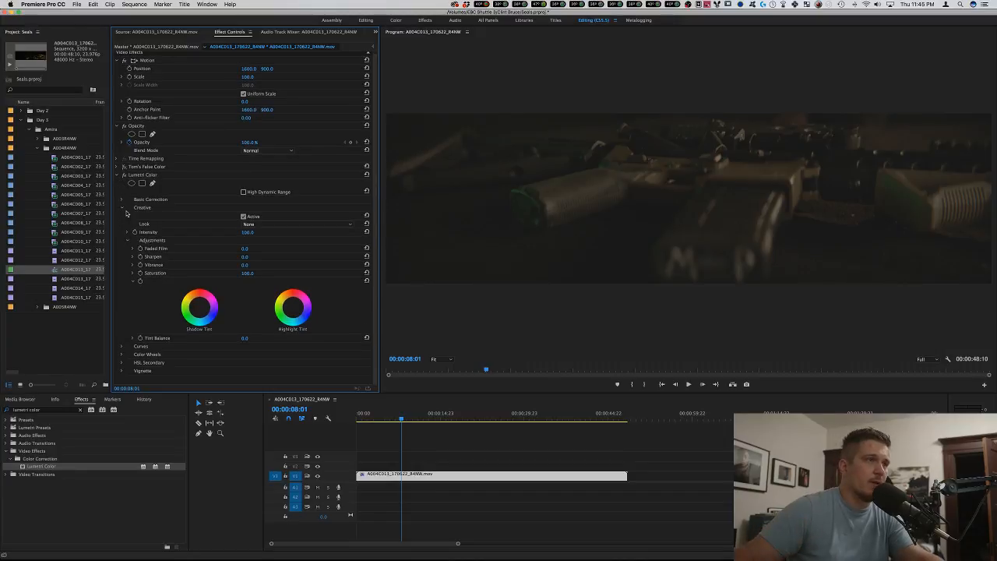
left_click(272, 225)
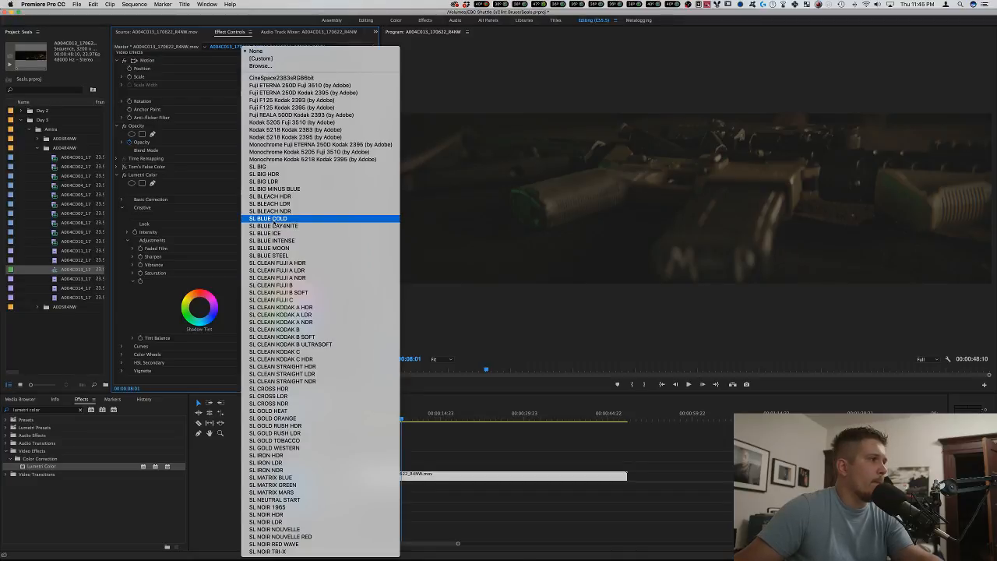
left_click(283, 67)
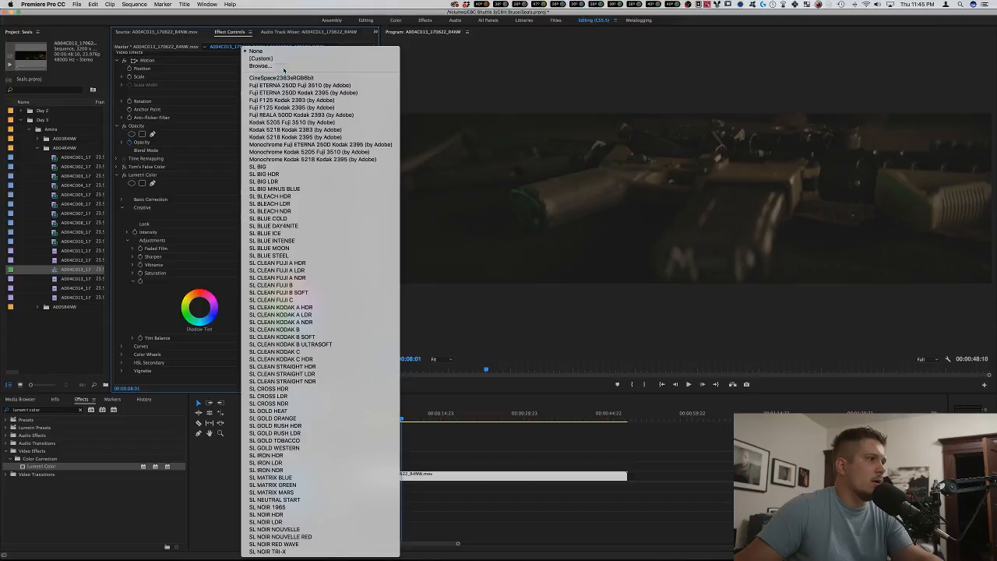
Look for a LUT file in the Day 2 and Day 3 folders, including the Amira subfolder.
left_click(502, 169)
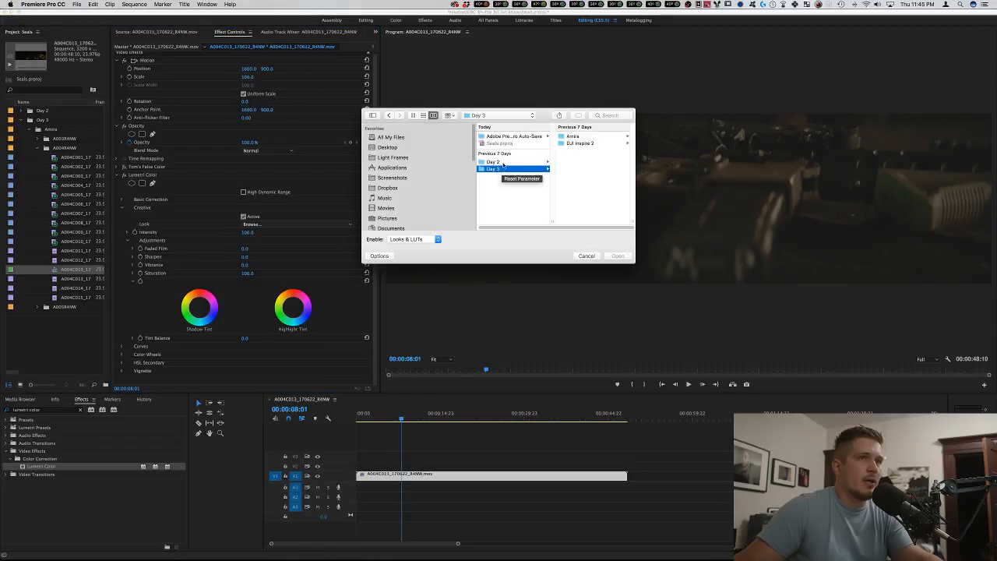
left_click(505, 162)
left_click(501, 169)
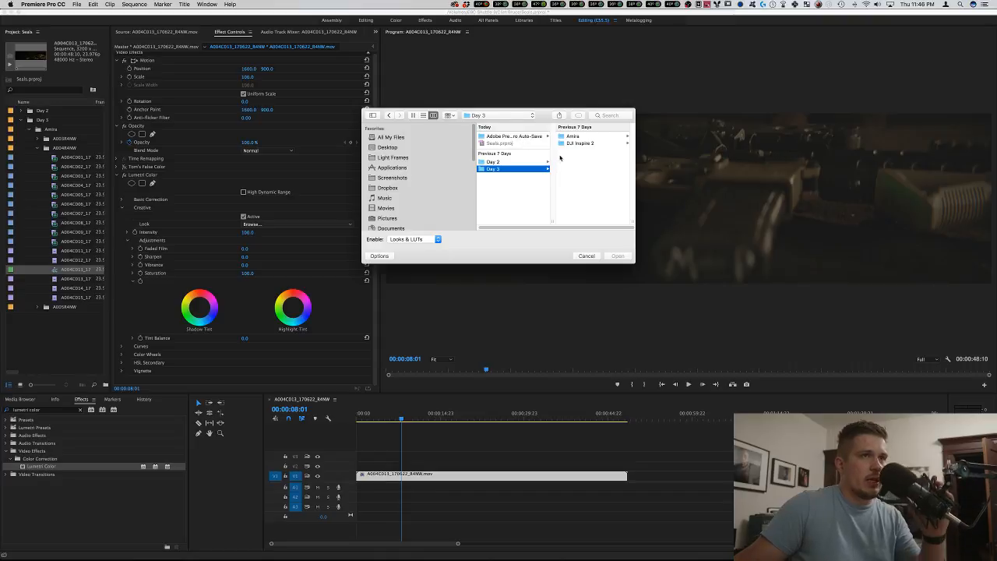
left_click(573, 137)
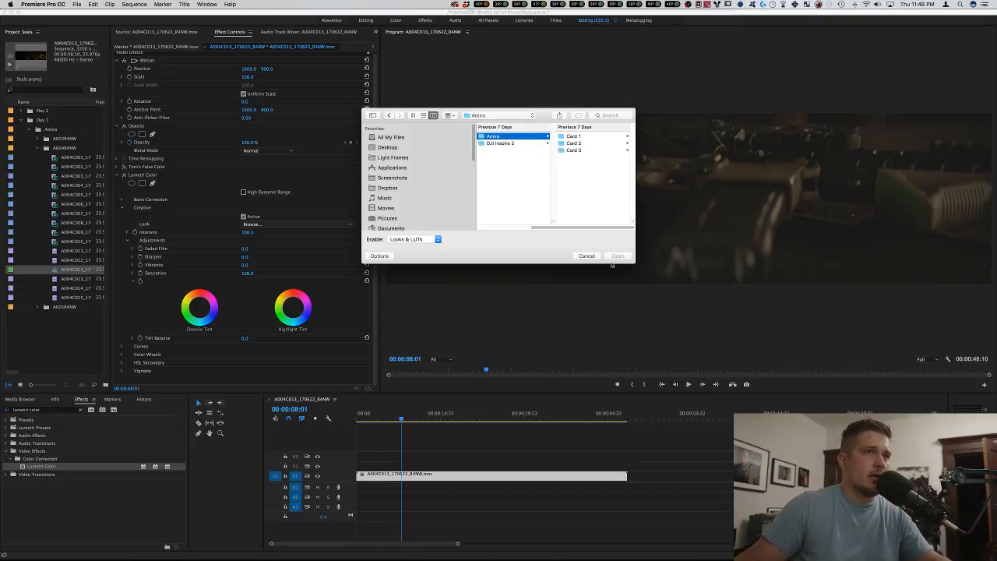
scroll(604, 230, "left", 2)
Sort the Movies folder by name and load Alexa_LPP Tetrachrome 400_FC from ASSETS, LUTS, Impulz Luts as the Look.
left_click(385, 208)
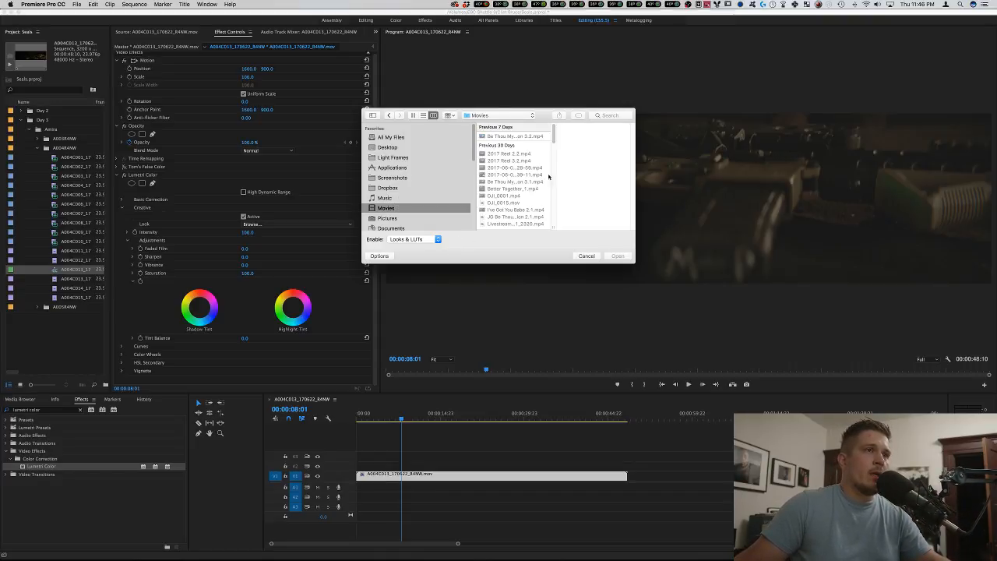
left_click(449, 115)
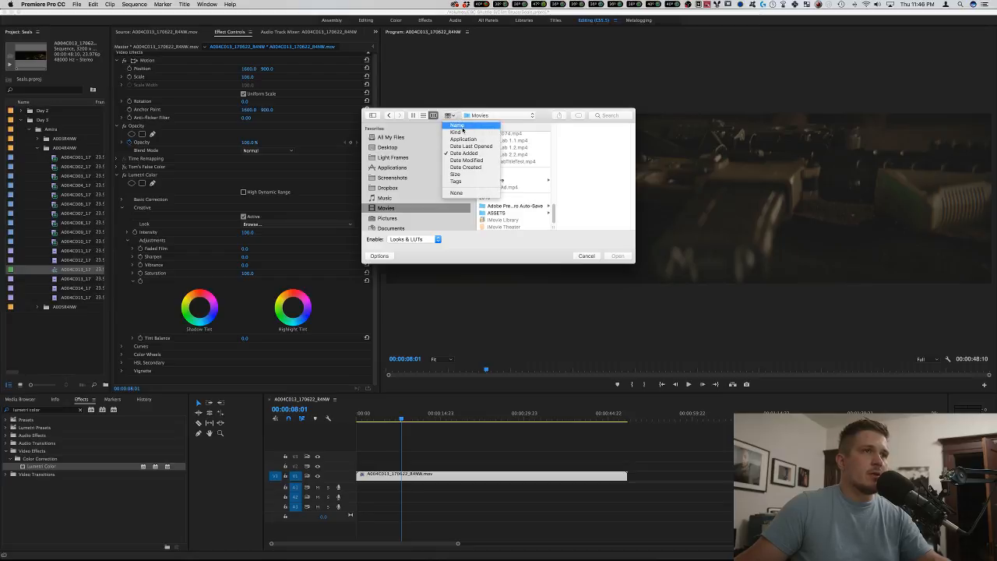
left_click(465, 133)
left_click(508, 217)
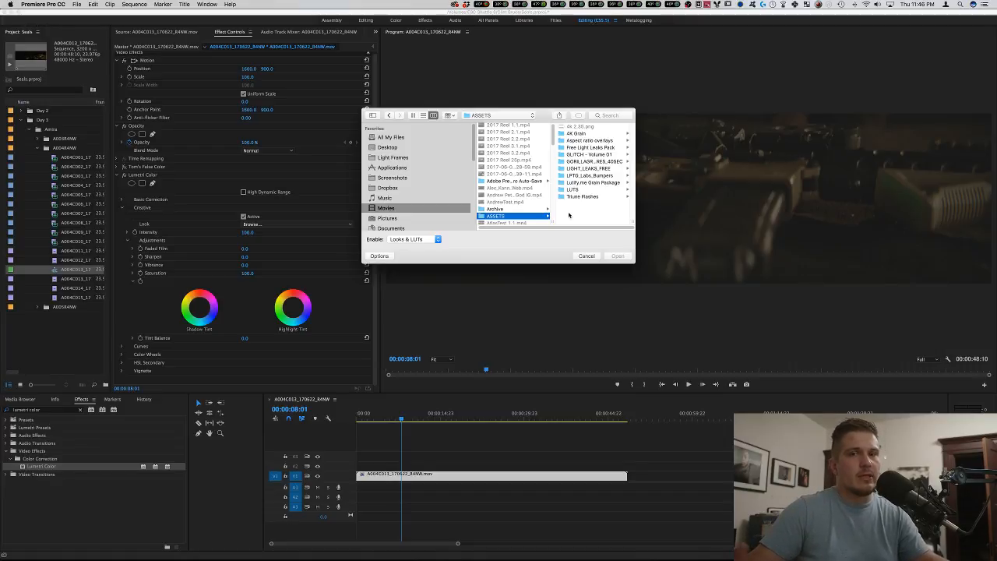
left_click(592, 190)
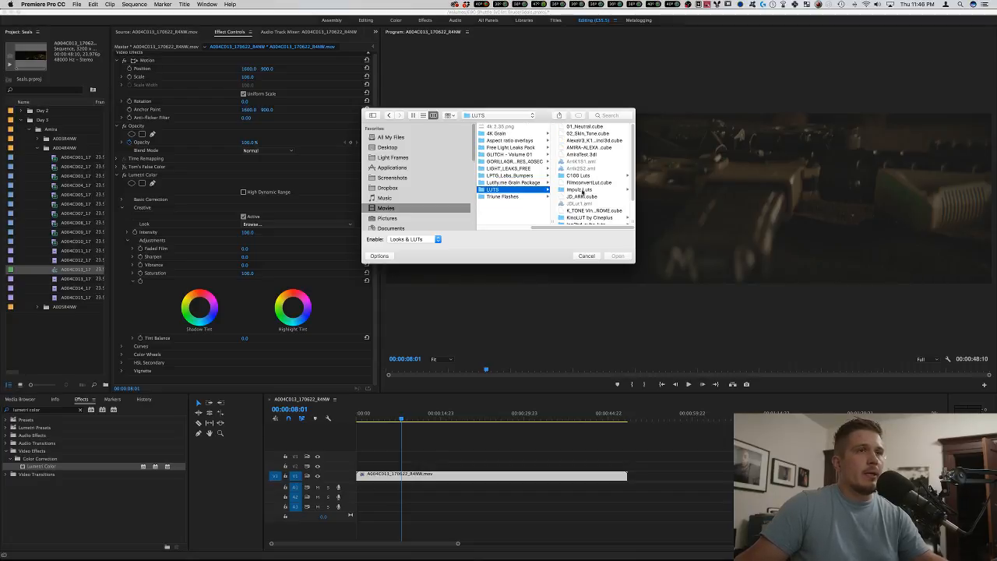
left_click(575, 189)
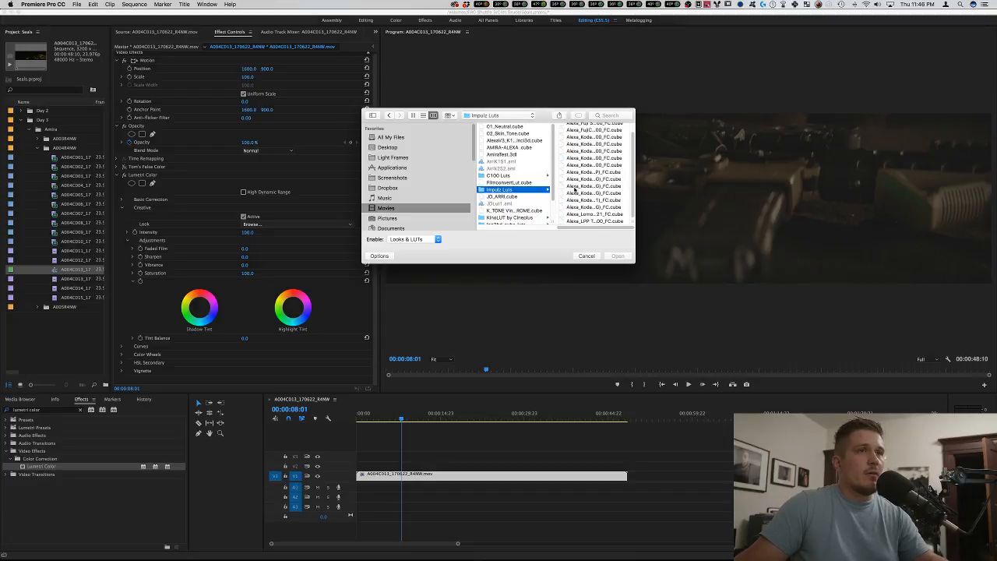
double_click(600, 221)
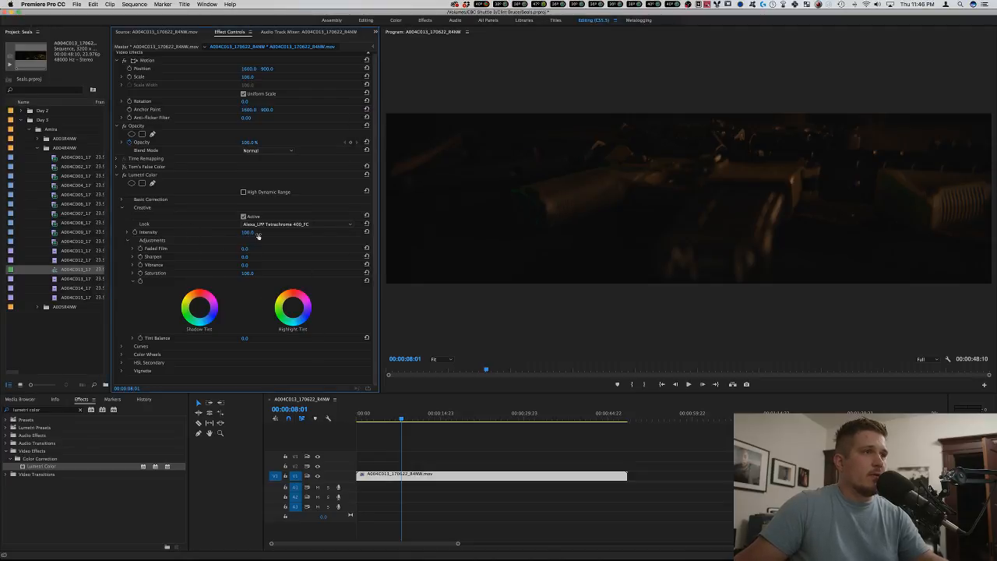
Brighten the clip by raising a point on the upper part of the white RGB curve in Lumetri Color.
left_click(123, 200)
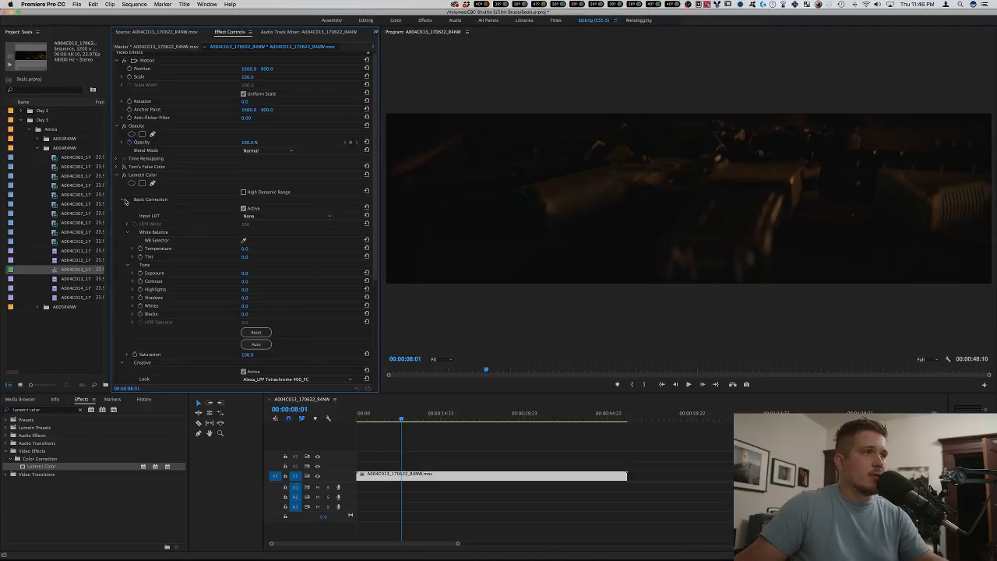
left_click(124, 200)
left_click(122, 208)
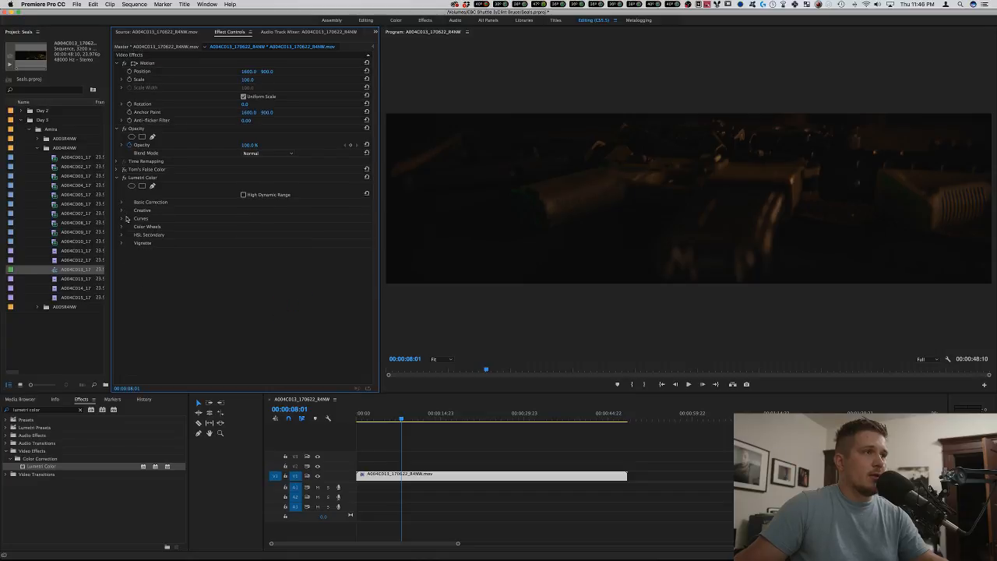
left_click(122, 218)
left_click_drag(268, 297, 263, 288)
Play the graded clip in an enlarged program view up to 00:00:09:15.
key("grave")
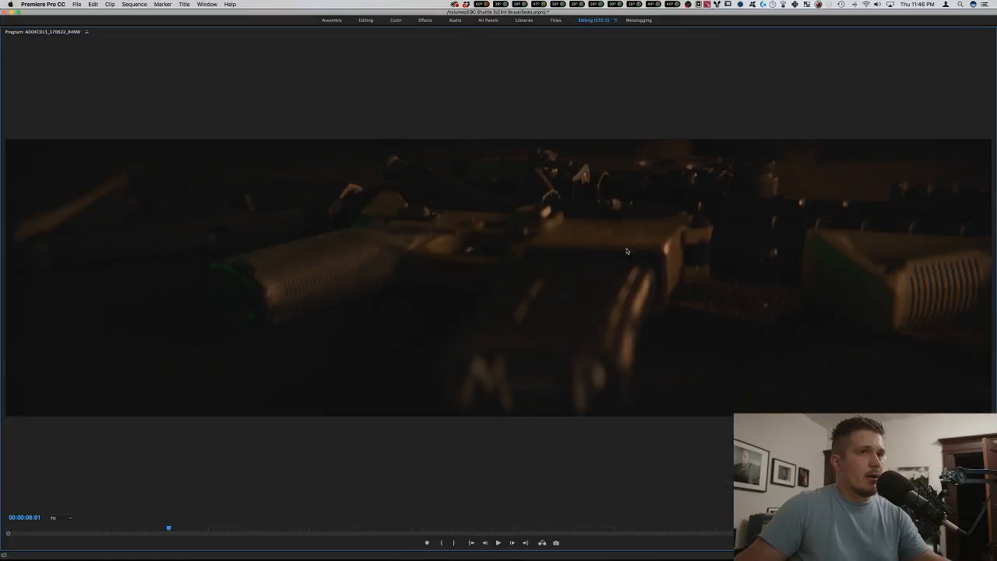
key("space")
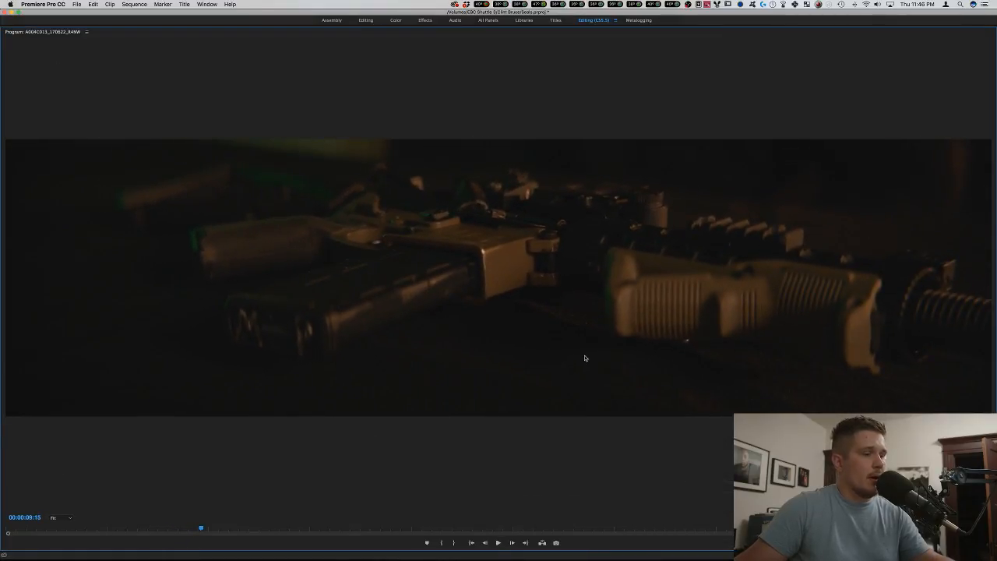
key("grave")
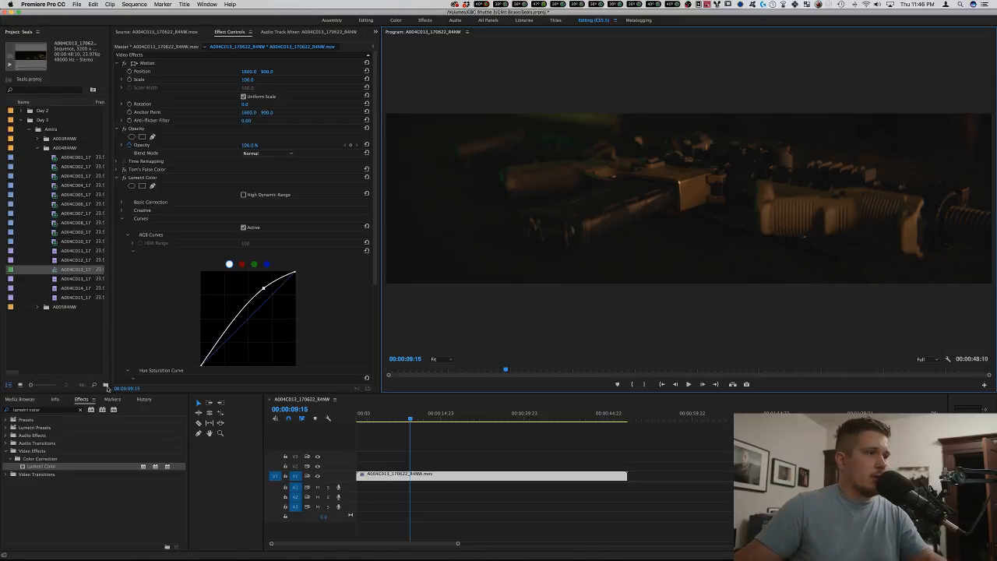
Turn off the clip's Lumetri Color effect and turn Tom's False Color back on.
left_click(124, 177)
left_click(117, 177)
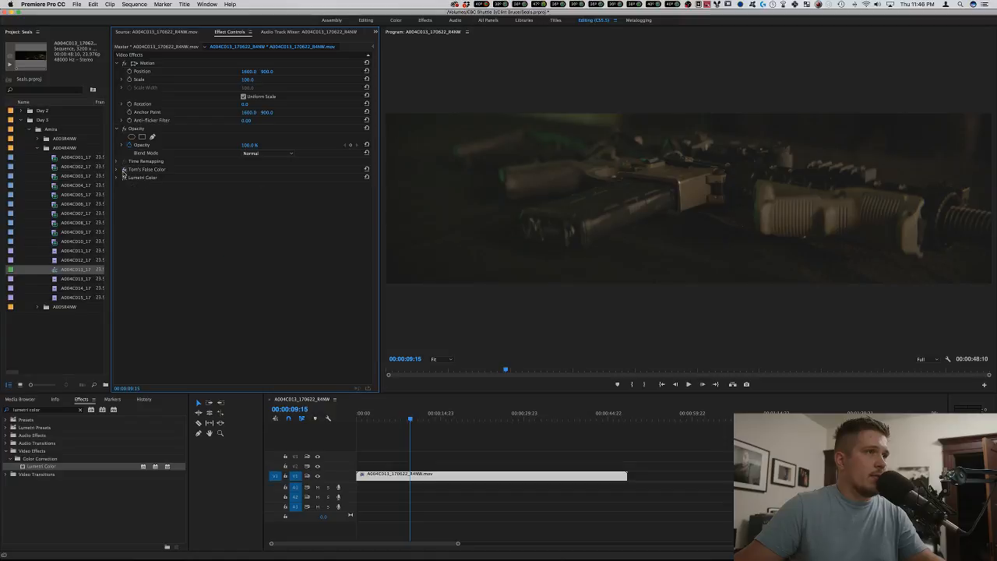
left_click(124, 169)
Deselect the clip and examine the false color of the wider rifle shot at 00:00:09:15 in an enlarged program view.
left_click(678, 475)
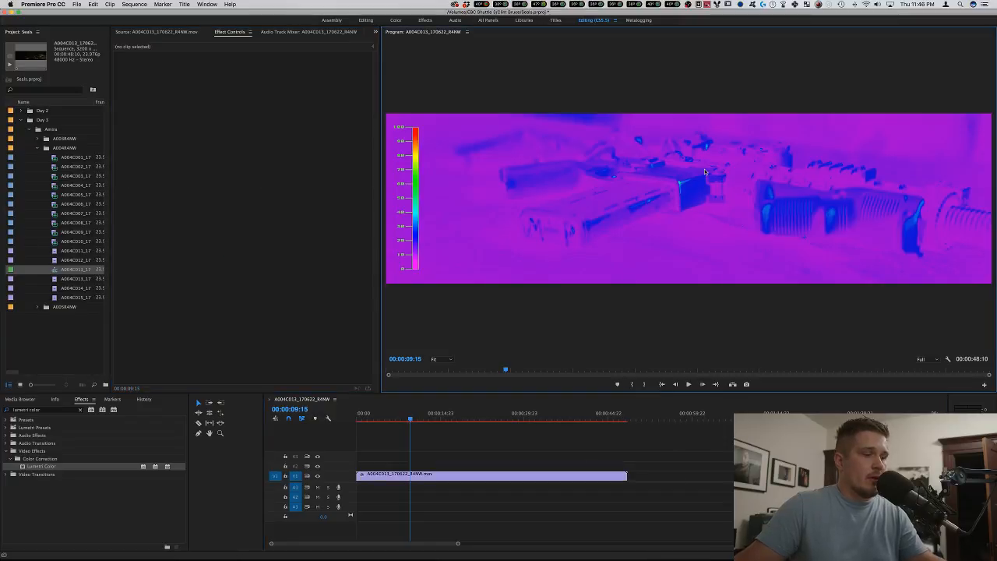
key("grave")
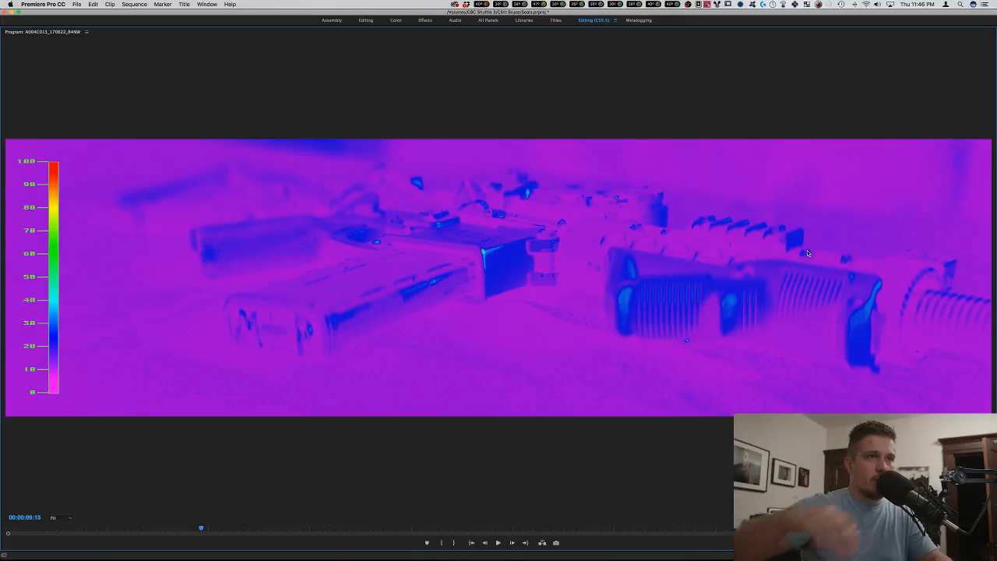
key("grave")
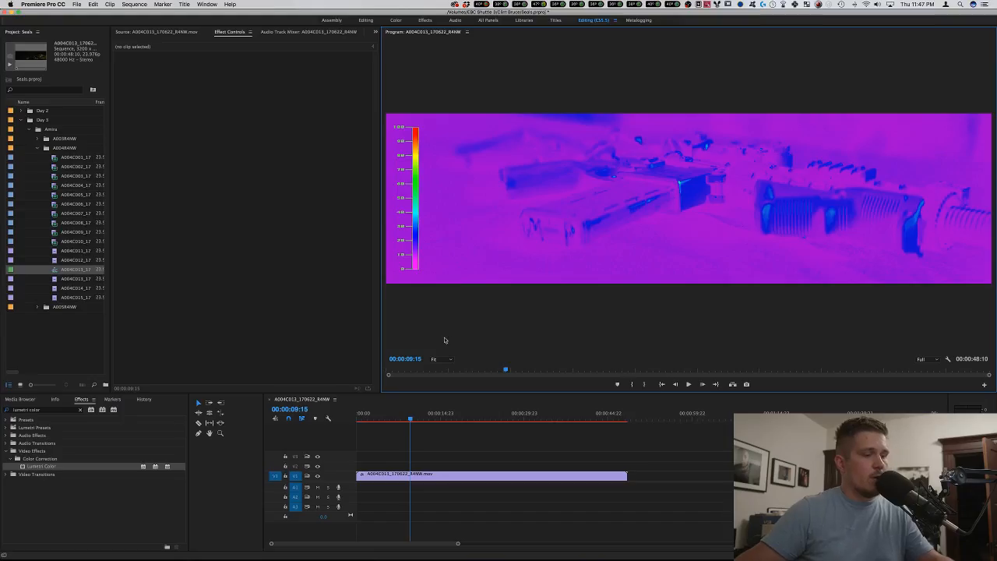
key("grave")
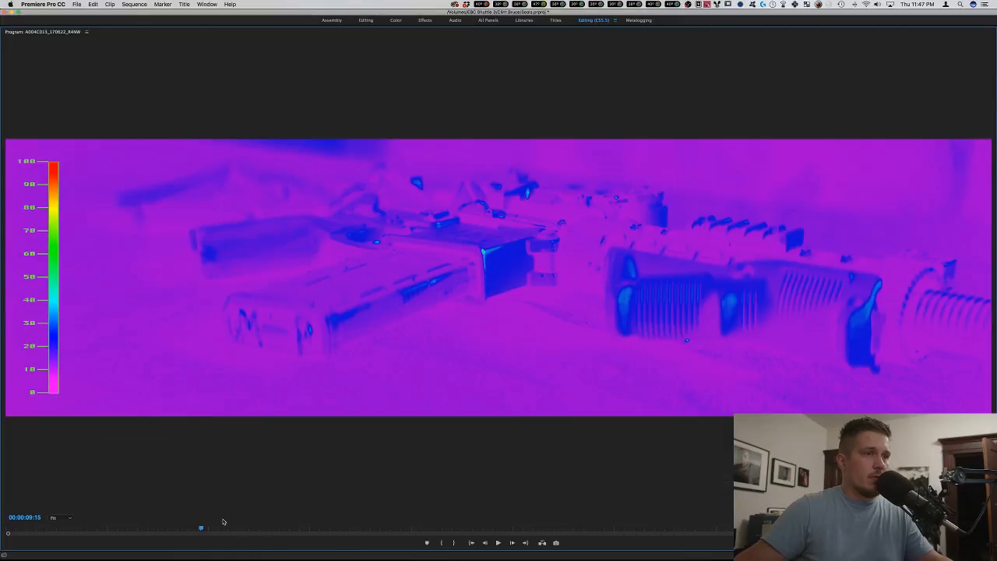
Move to the face shot at 00:00:13:09, then turn off Tom's False Color and turn the clip's Lumetri Color effect back on.
left_click_drag(204, 527, 277, 527)
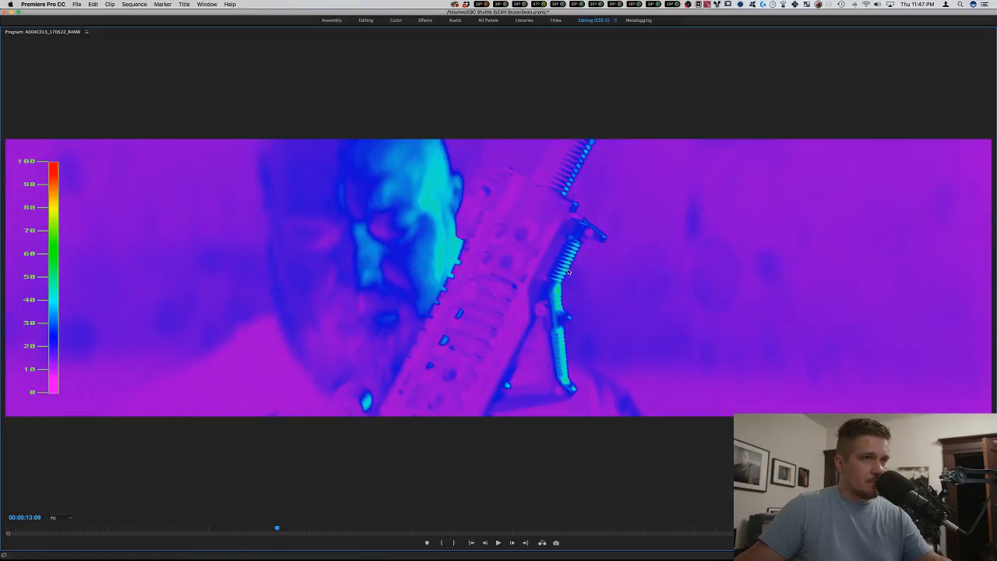
key("grave")
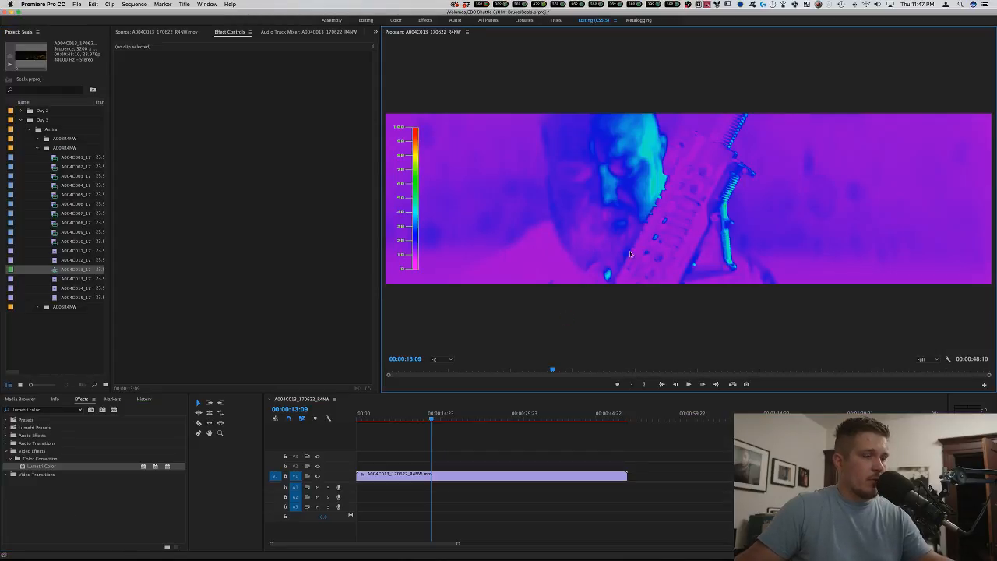
left_click(481, 478)
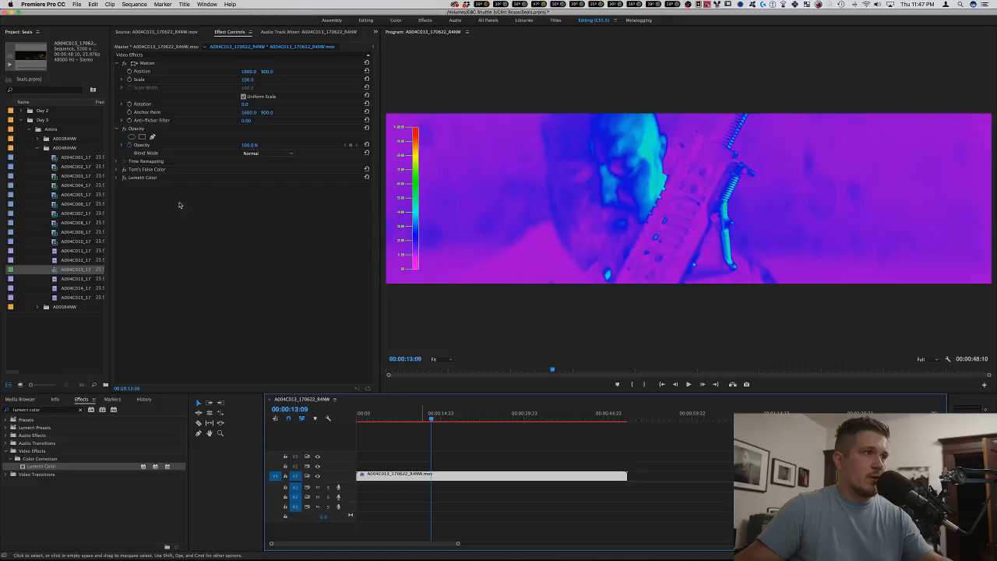
left_click(124, 169)
left_click(125, 178)
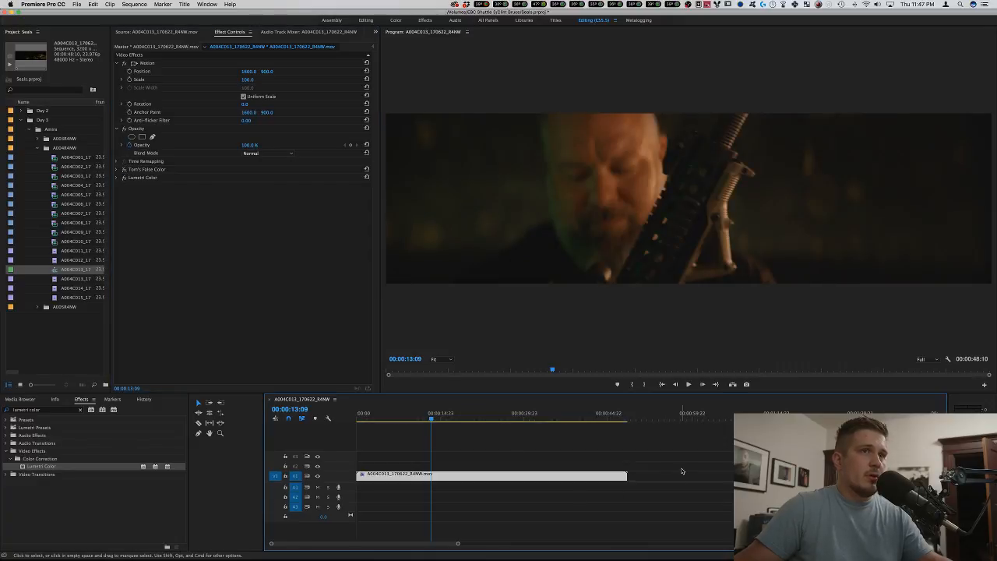
Deselect the clip and scrub through the graded rifle, face and hand shots in an enlarged program view up to 00:00:39:18.
left_click(578, 495)
key("grave")
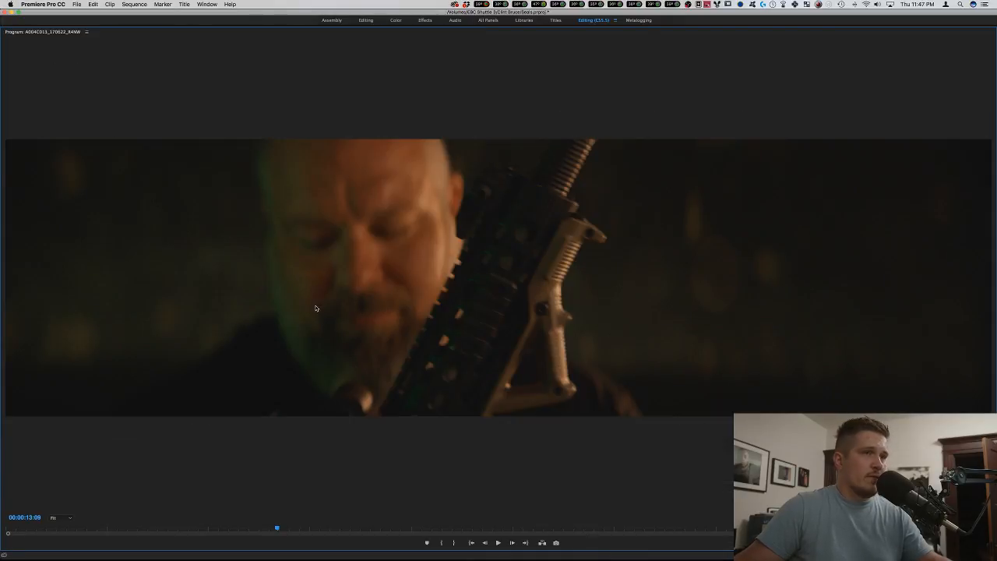
left_click(196, 527)
mouse_move(196, 528)
left_mouse_down()
mouse_move(176, 528)
mouse_move(206, 521)
left_mouse_up()
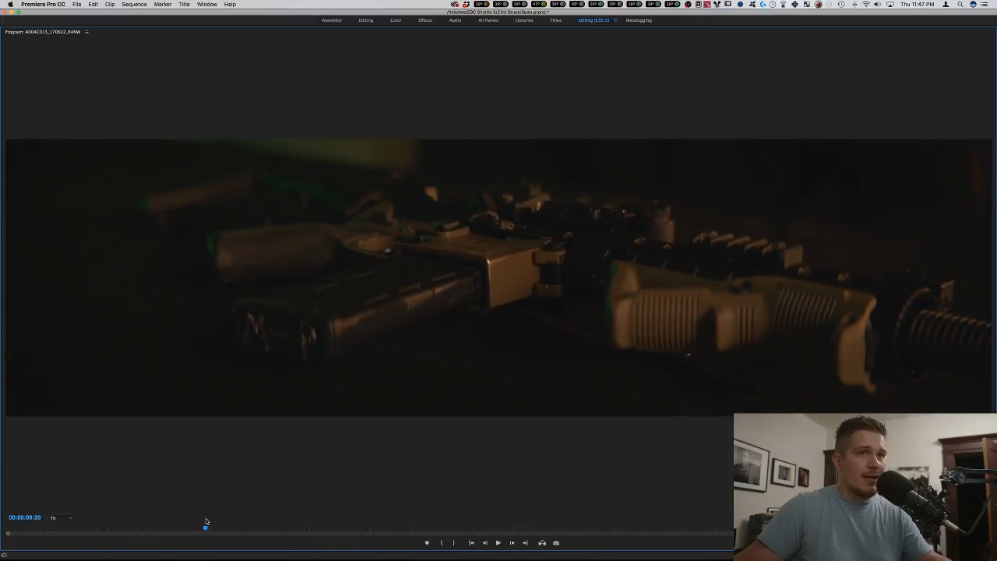
left_click_drag(207, 522, 276, 520)
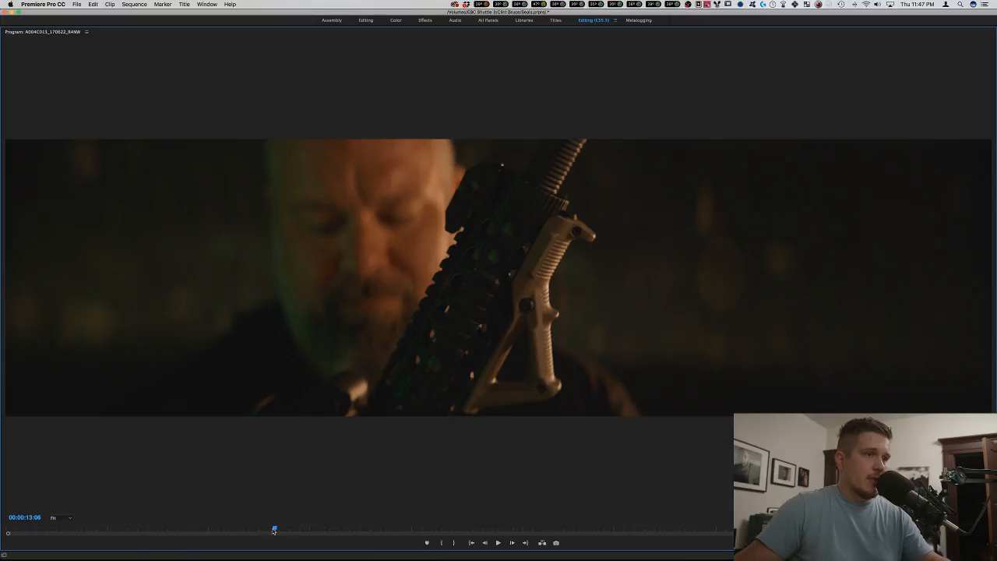
left_click_drag(274, 529, 621, 493)
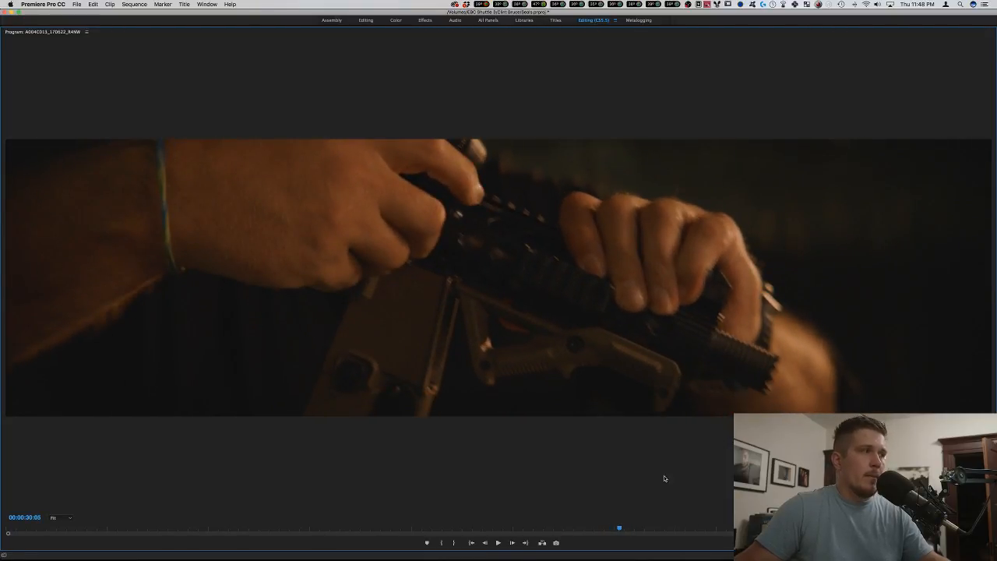
left_click_drag(634, 532, 815, 528)
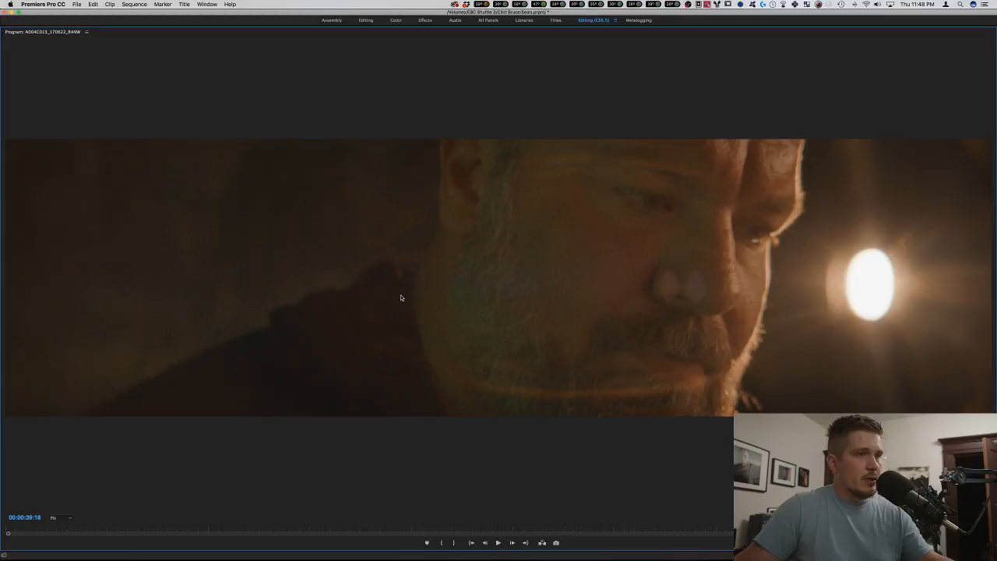
Turn on Tom's False Color and examine the backlit face shot at 00:00:39:18 in an enlarged program view.
key("grave")
left_click(427, 479)
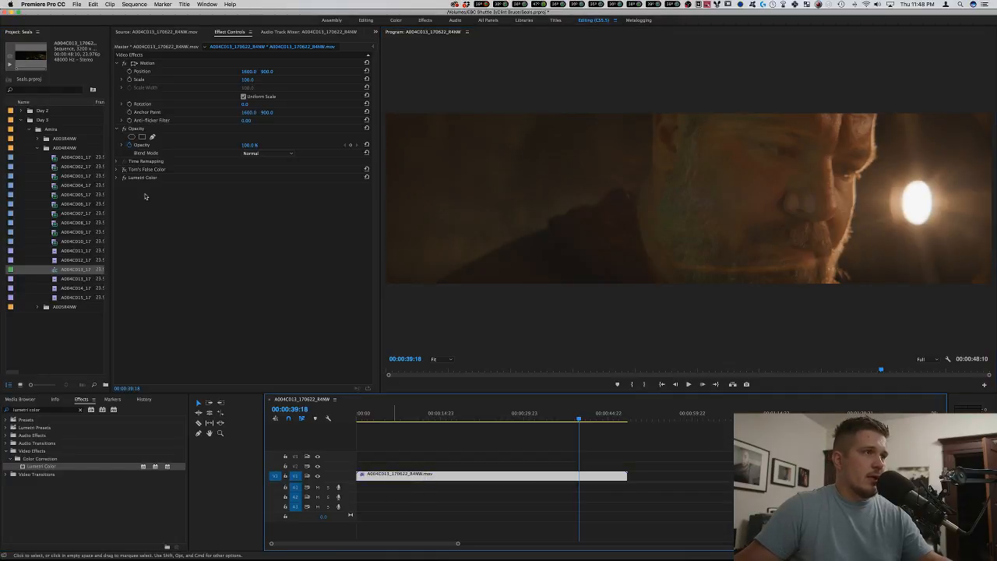
left_click(124, 169)
left_click(770, 261)
key("grave")
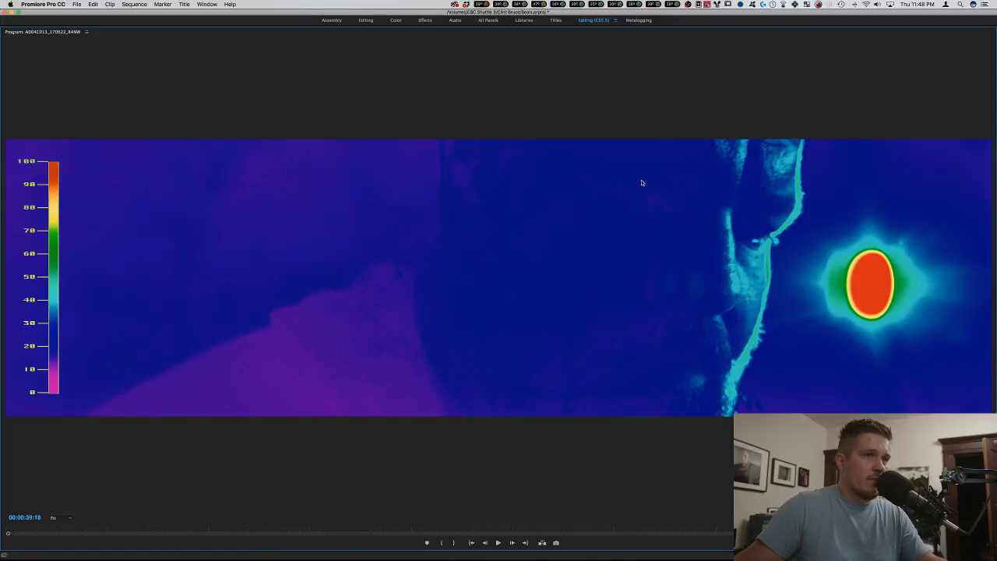
Turn off Tom's False Color and view the graded backlit face shot in an enlarged program view.
key("grave")
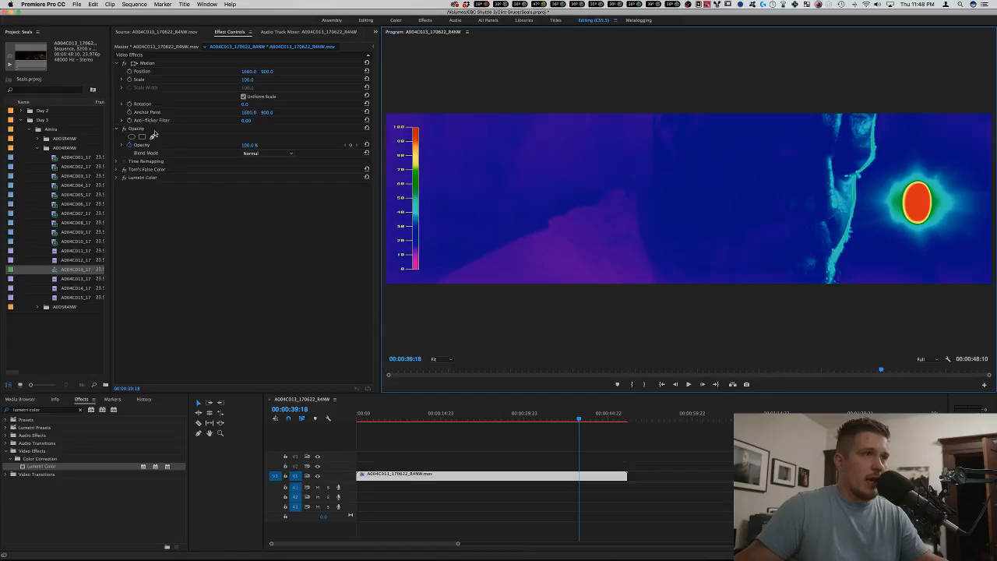
left_click(123, 170)
left_click(124, 170)
key("grave")
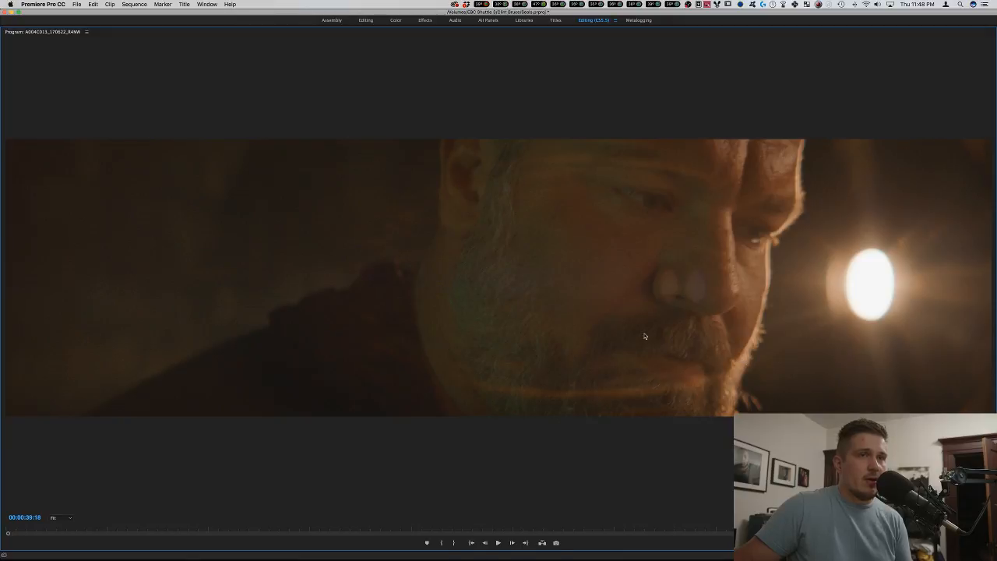
Set the sequence's horizontal frame size to 2500 and accept the deletion of its preview files.
left_click(134, 4)
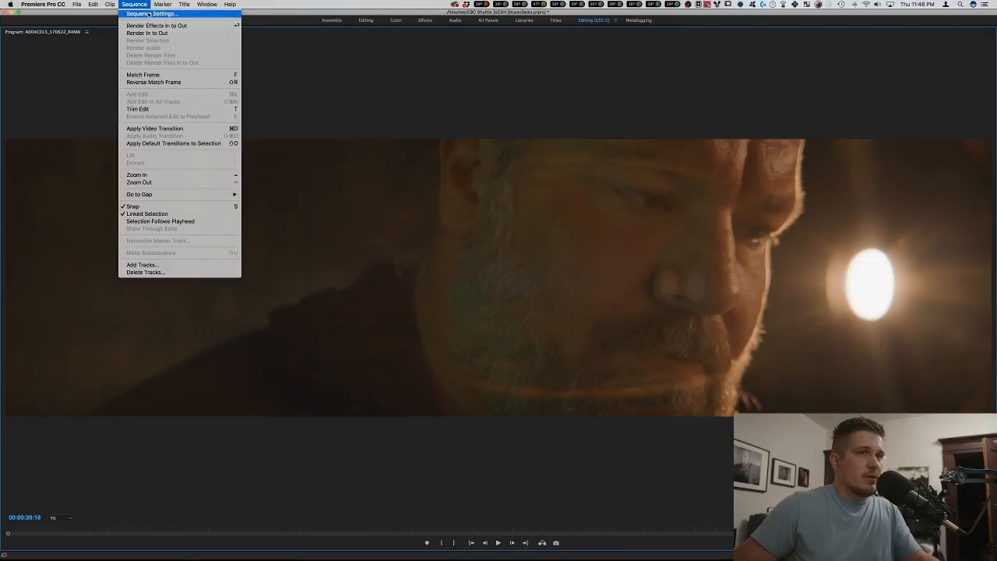
left_click(148, 14)
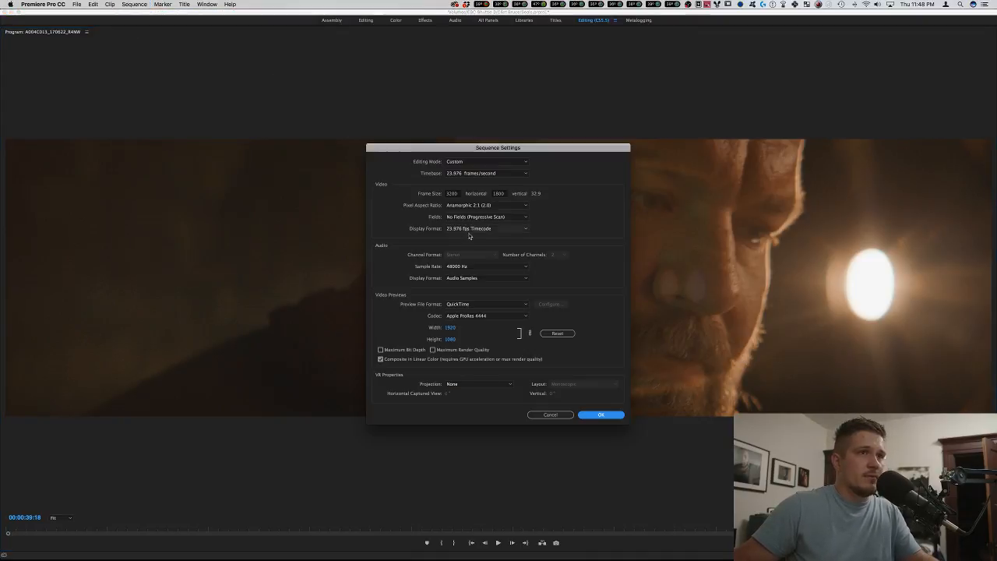
left_click(501, 194)
left_click(451, 193)
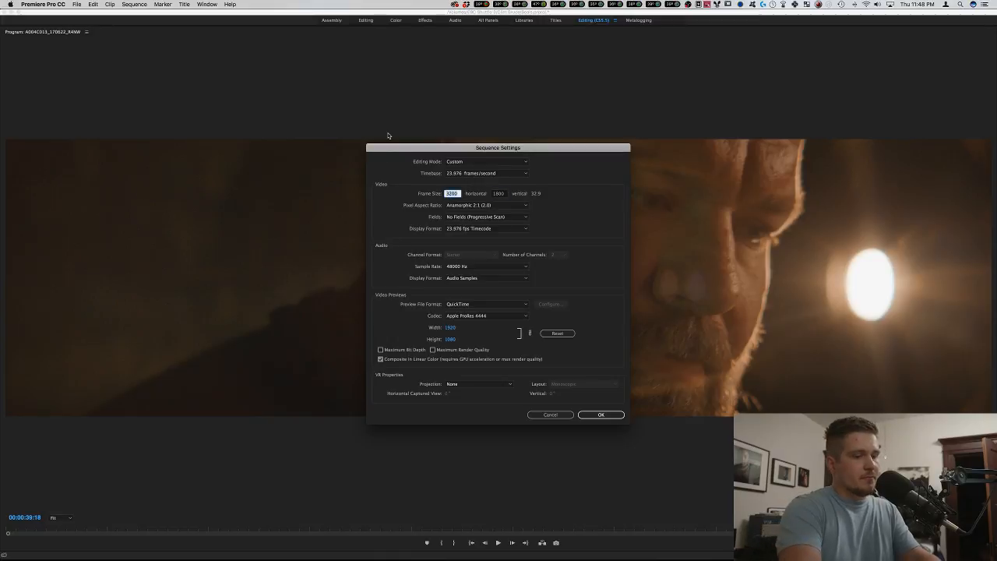
type("2")
key("Return")
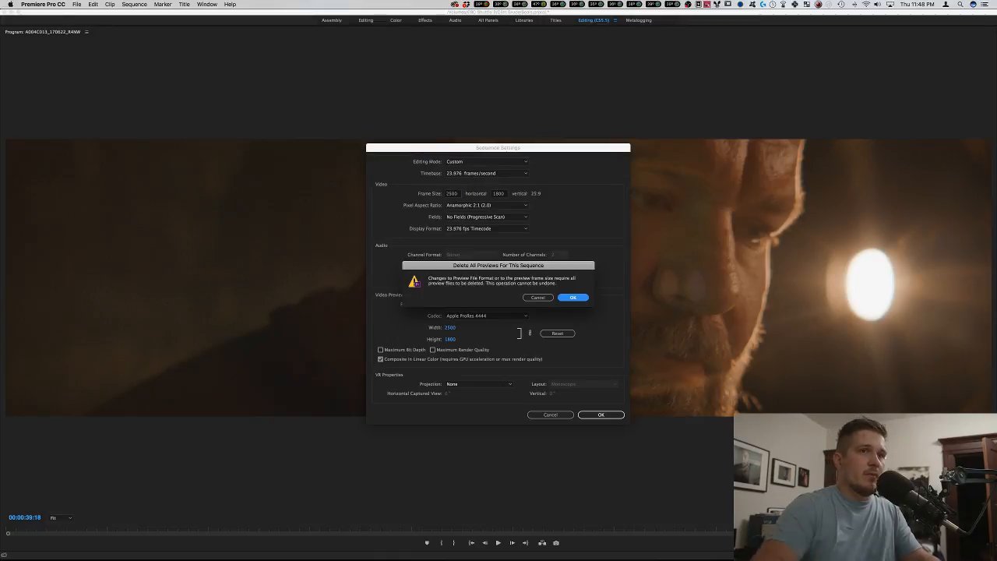
left_click(574, 297)
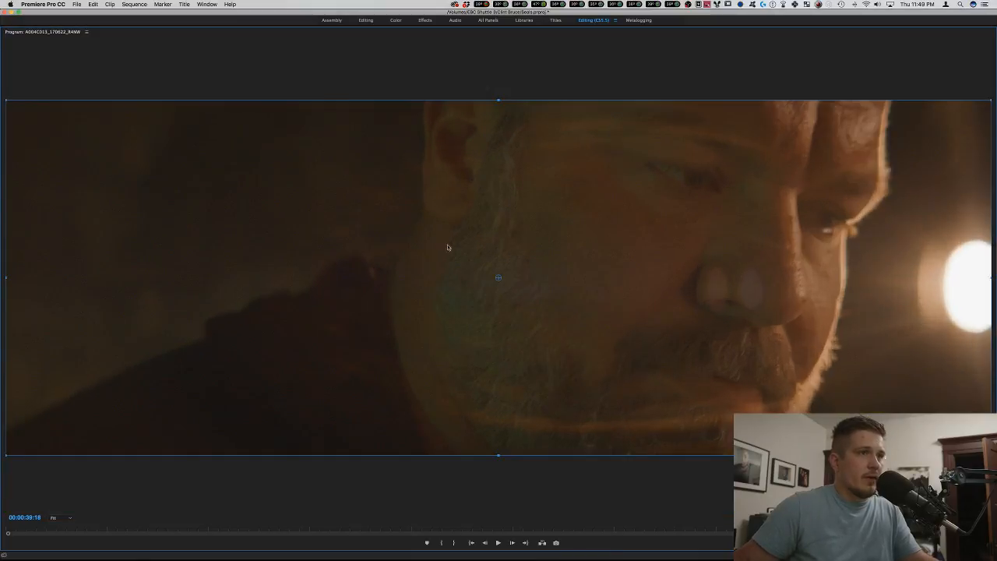
Try reframing the clip by shifting it within the narrower frame, and reset its Position.
key("grave")
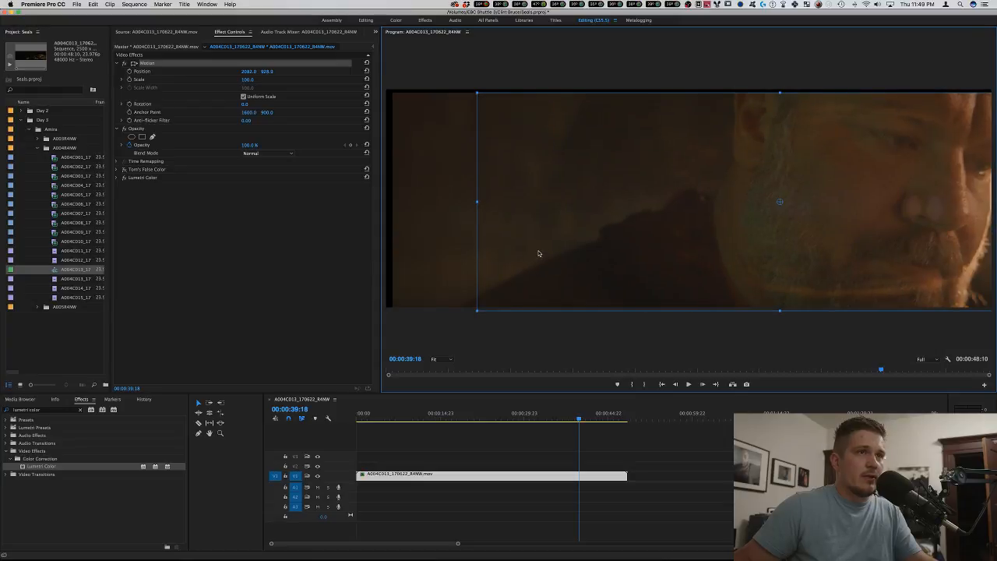
left_click_drag(538, 251, 542, 248)
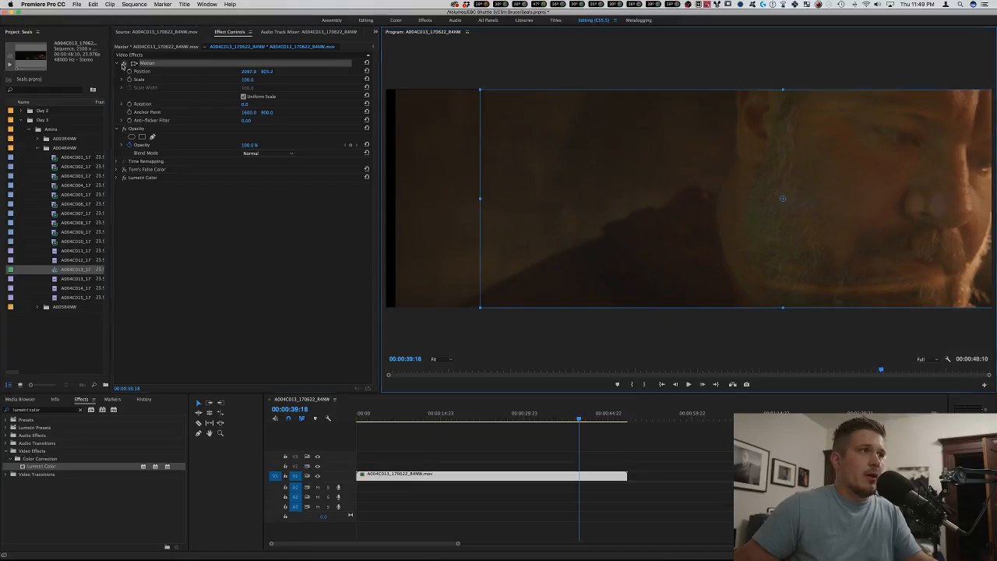
left_click(124, 63)
left_click(124, 63)
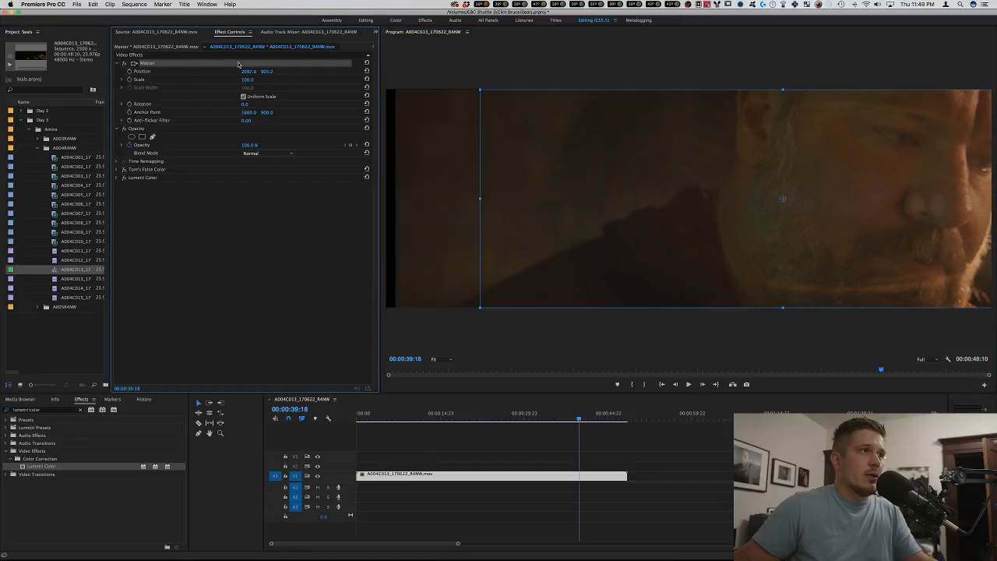
left_click(366, 71)
left_click_drag(248, 72, 499, 71)
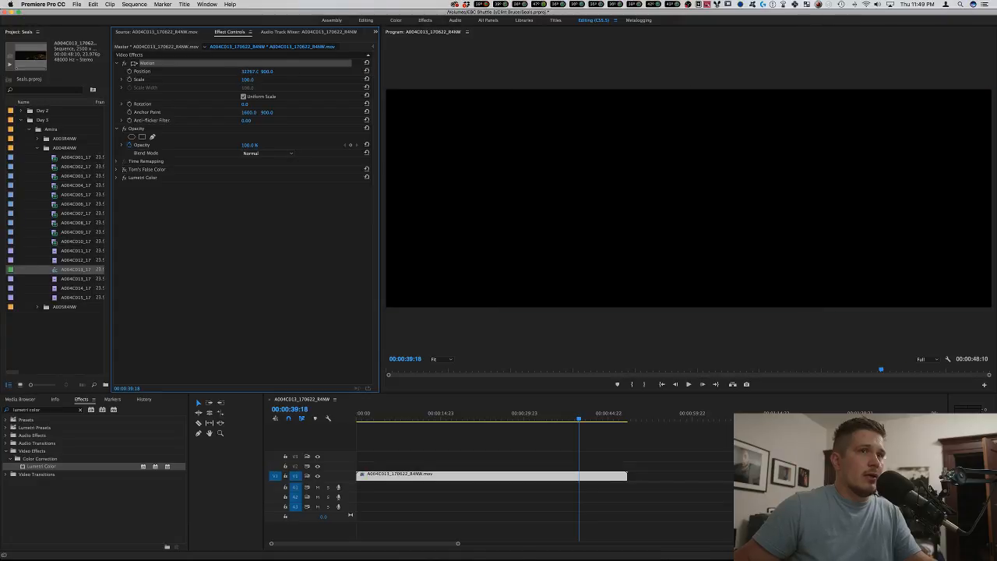
left_click(366, 71)
left_click_drag(249, 71, 499, 72)
left_click(367, 71)
Try a horizontal Position of 2000 and a further sideways shift of the clip, then undo the repositioning.
left_click(249, 71)
type("200")
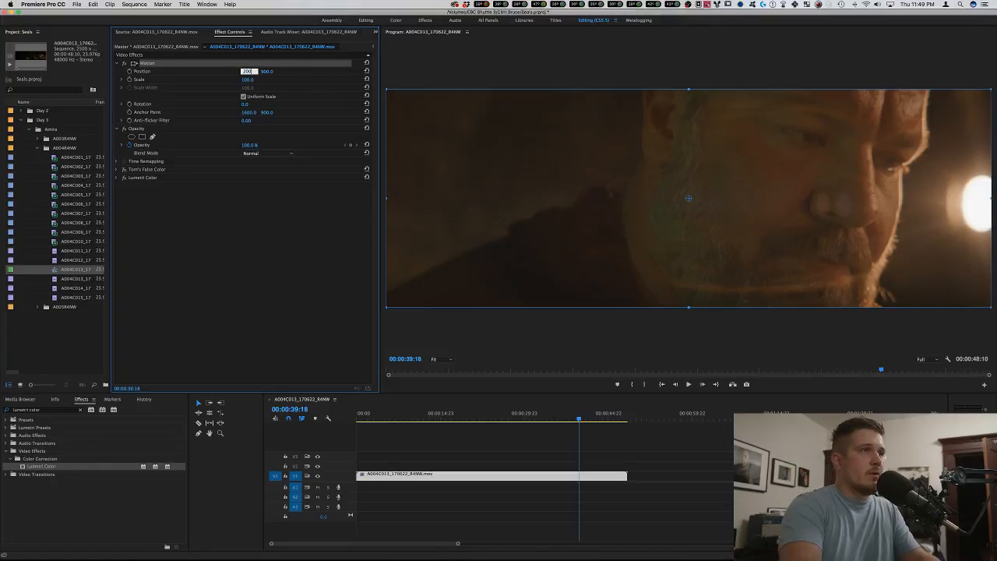
type("0")
key("Return")
left_click(699, 291)
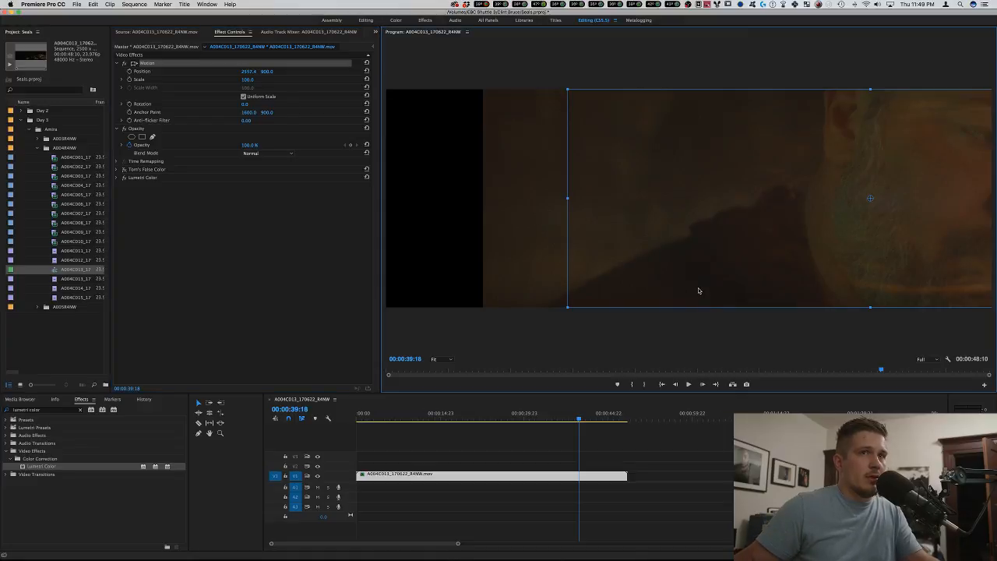
key("grave")
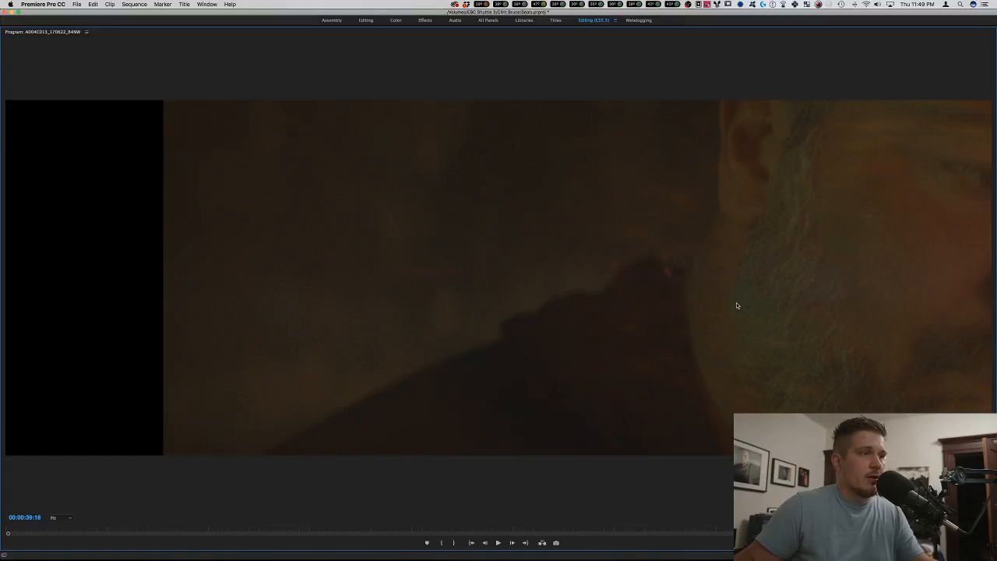
key("grave")
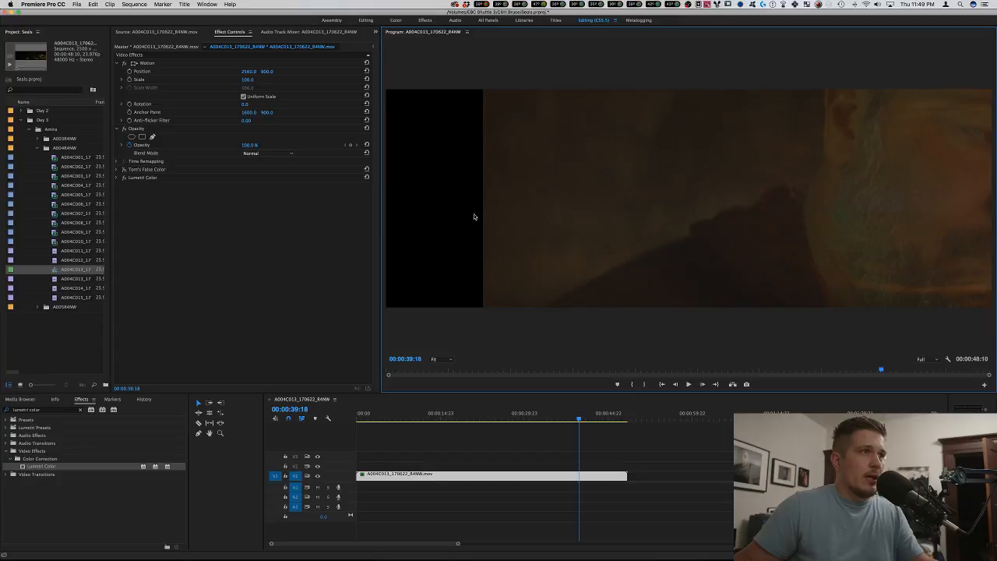
key("super+z")
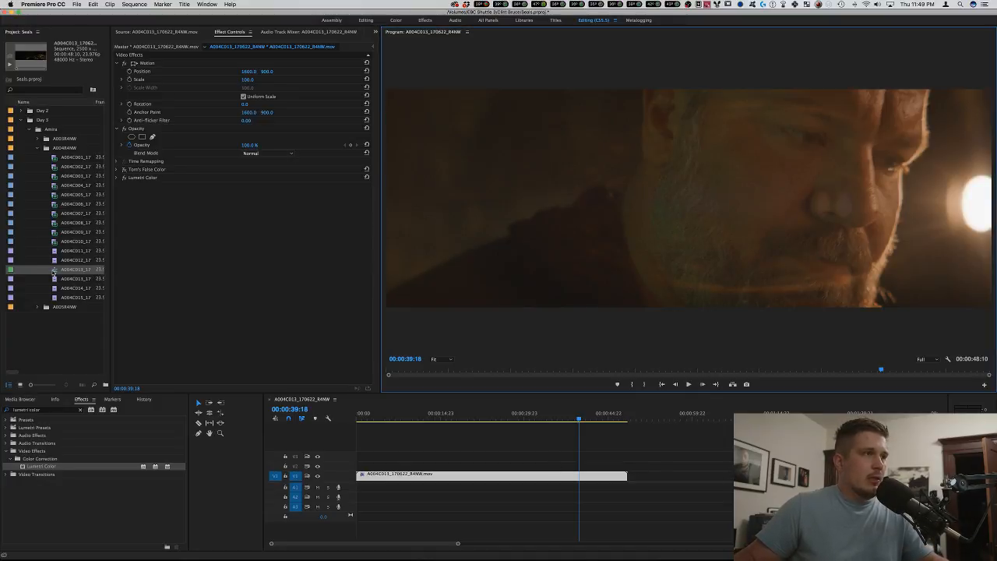
Preview several other source clips from the A004R4NW bin, from A004C008 back to A004C001.
double_click(57, 223)
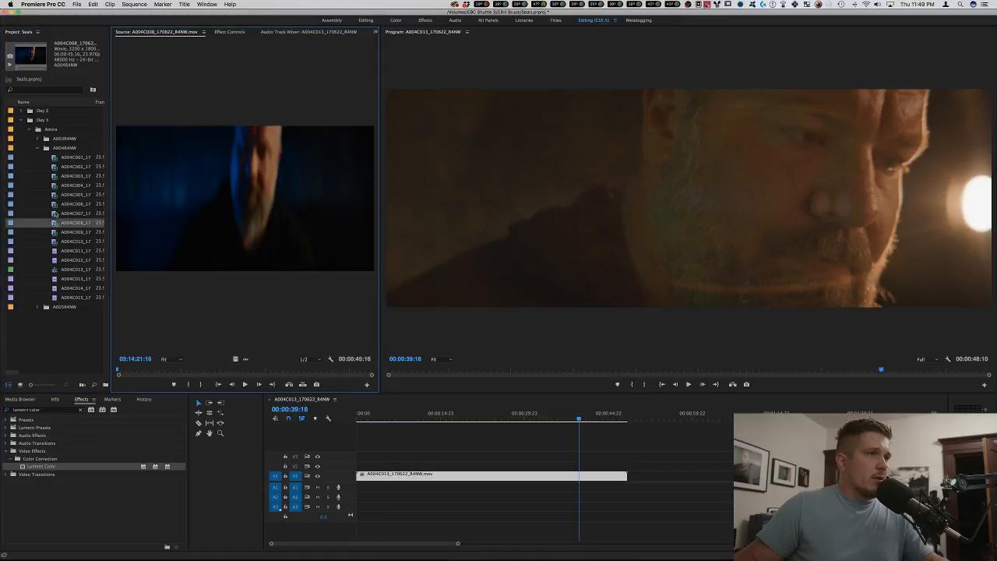
double_click(57, 195)
double_click(58, 167)
double_click(57, 157)
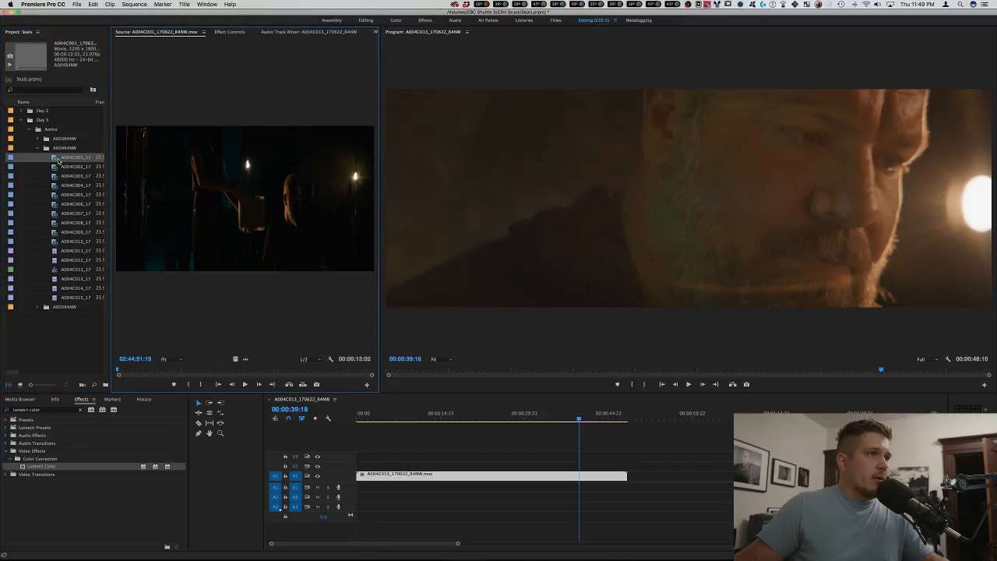
Check the Interpret Footage settings of clip A004C001 and close them without changes.
right_click(58, 160)
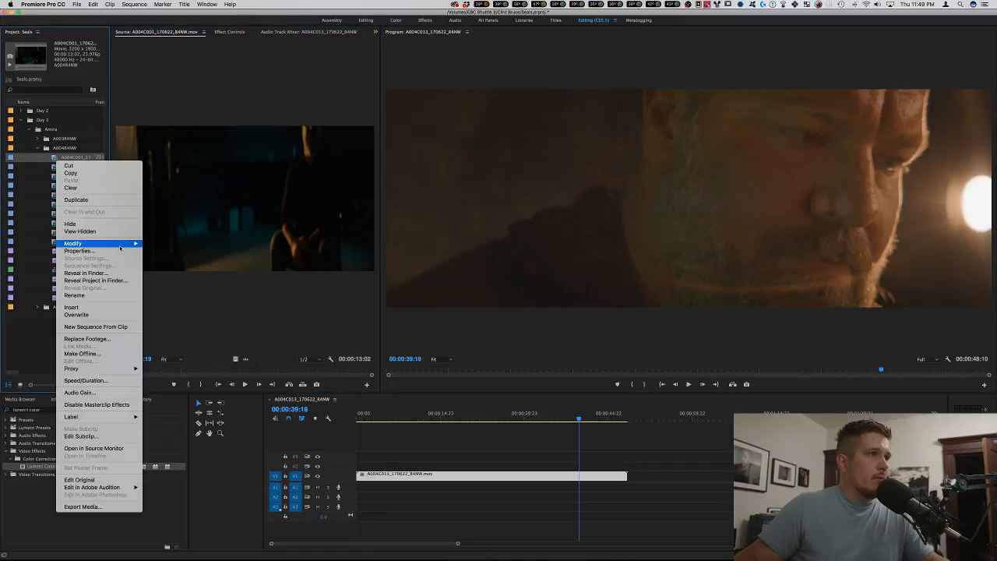
mouse_move(74, 243)
left_click(174, 251)
left_click(514, 402)
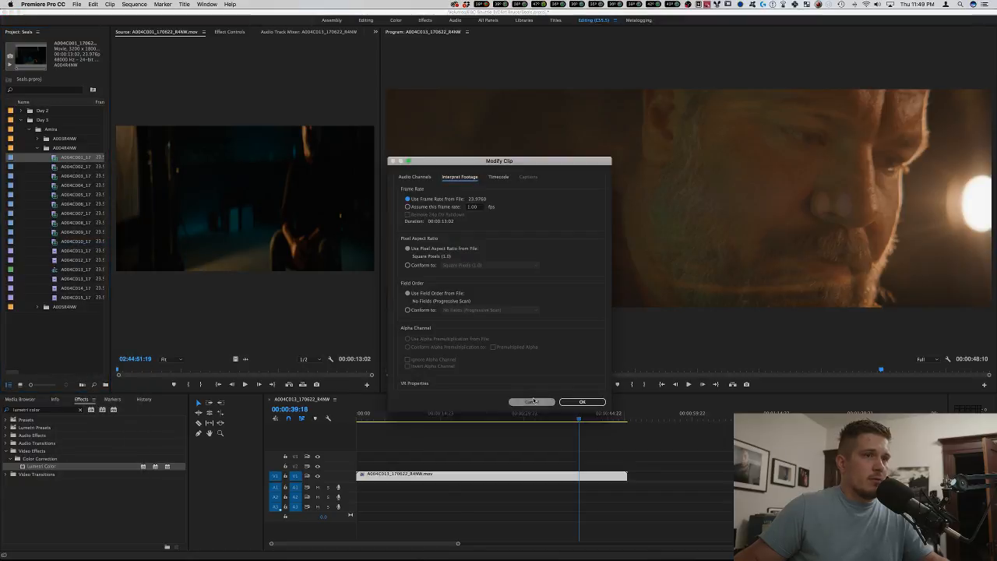
Select all the items in the A004R4NW bin and conform their pixel aspect ratio to Anamorphic 2:1 (2.0).
left_click(71, 297, "shift")
right_click(73, 253)
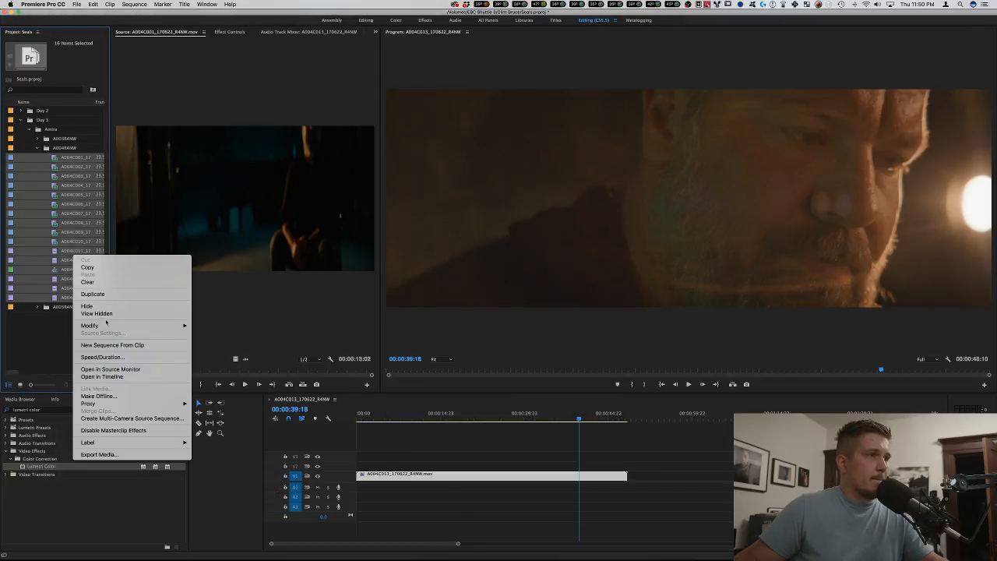
mouse_move(104, 325)
left_click(212, 341)
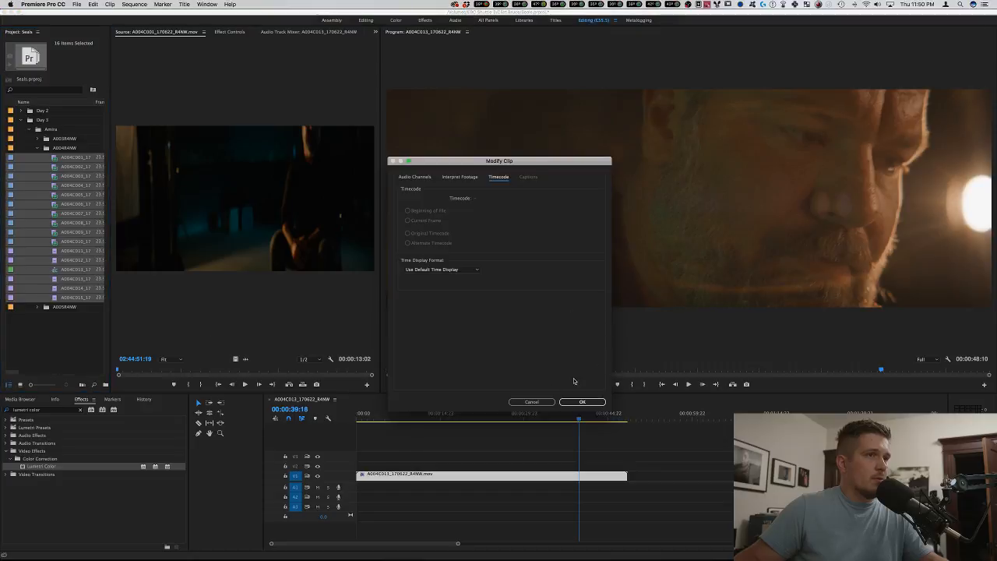
left_click(522, 401)
right_click(51, 214)
mouse_move(91, 285)
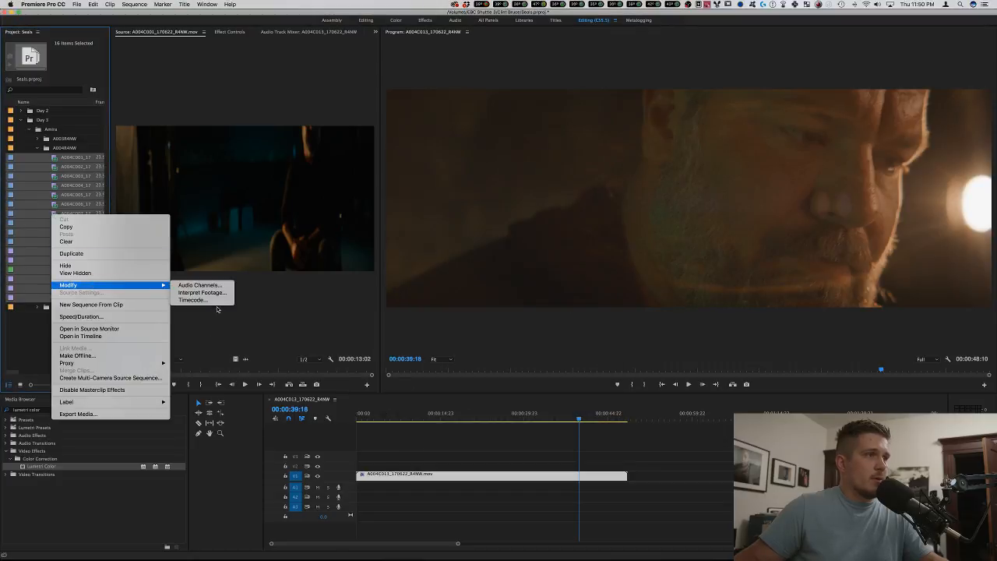
left_click(212, 293)
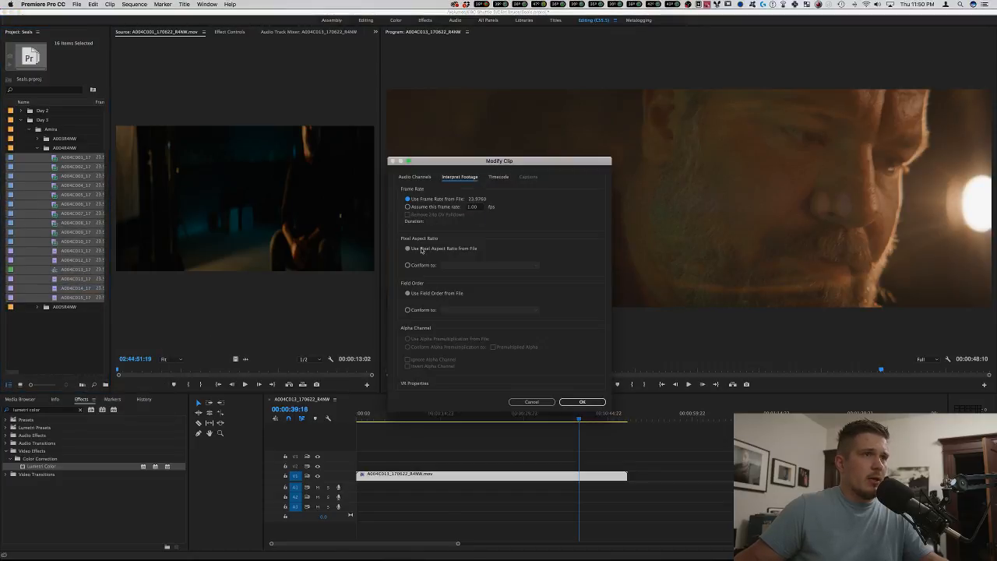
left_click(466, 268)
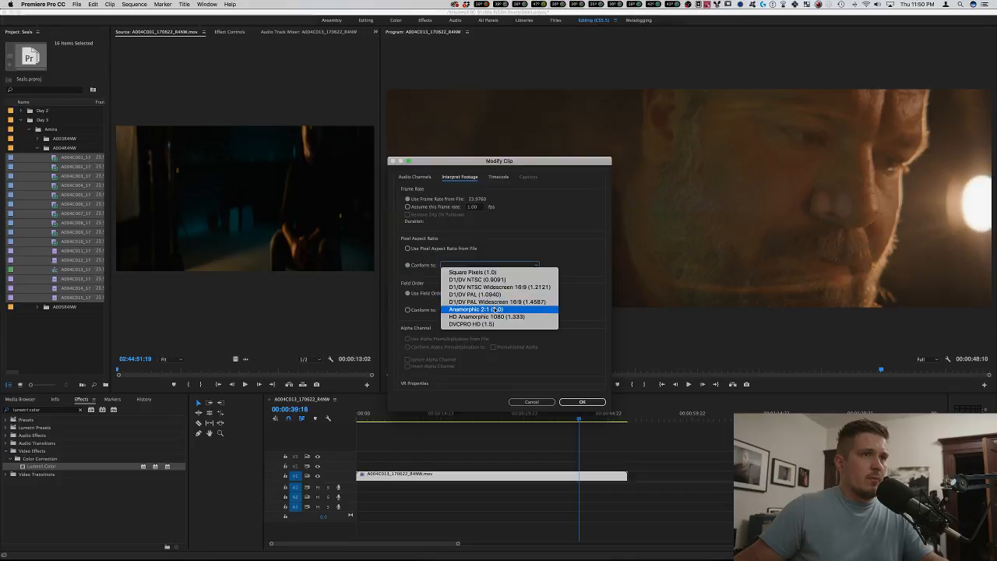
left_click(498, 312)
left_click(581, 402)
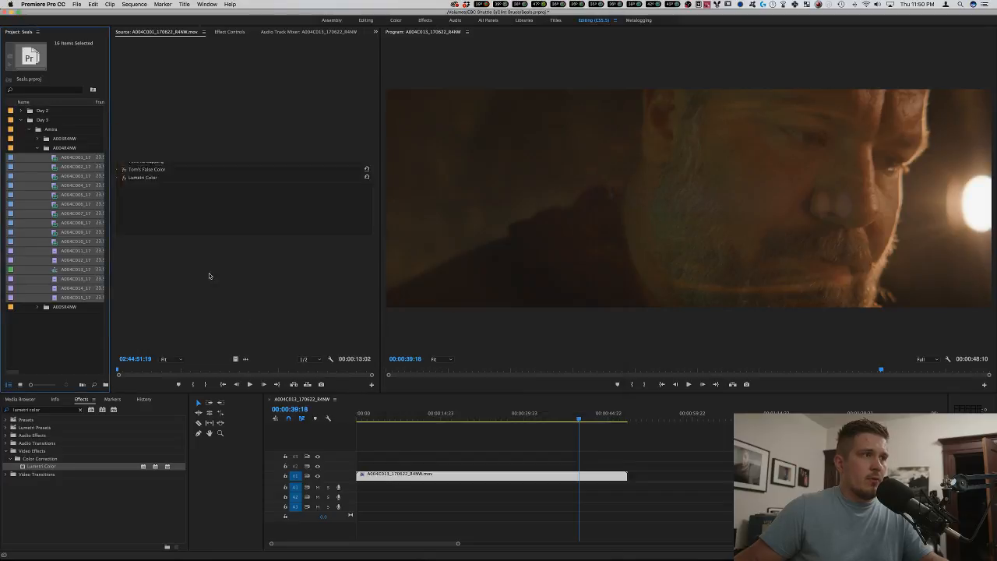
Place clip A004C001 on the track above the existing timeline clip, and create a new sequence from clip A004C002.
left_click(58, 158)
left_click_drag(68, 160, 586, 466)
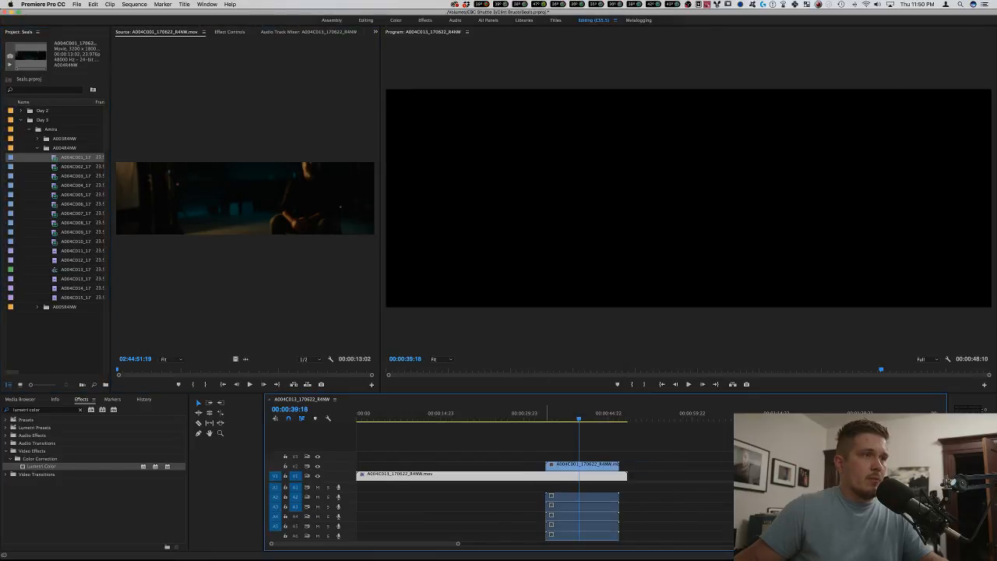
right_click(50, 167)
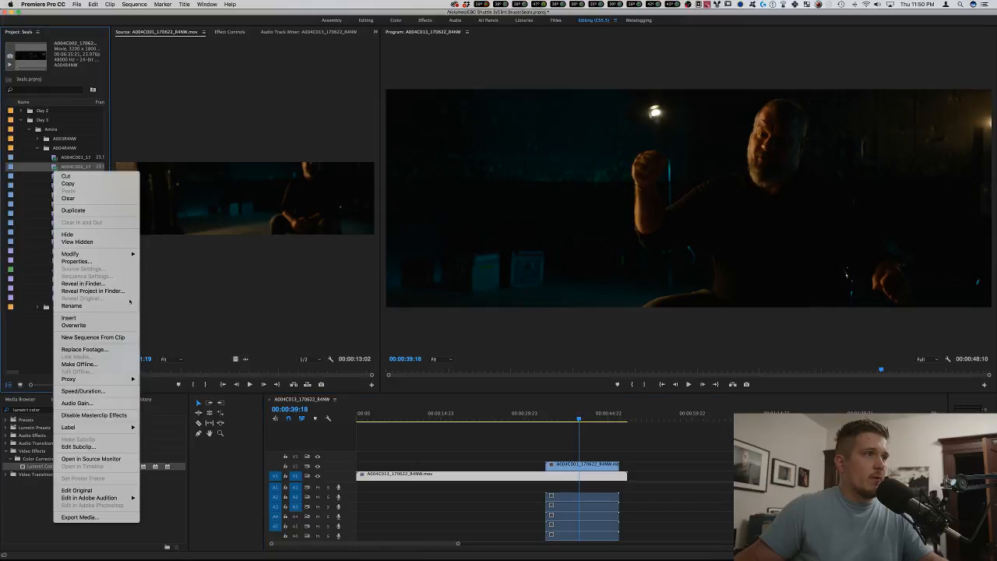
left_click(120, 338)
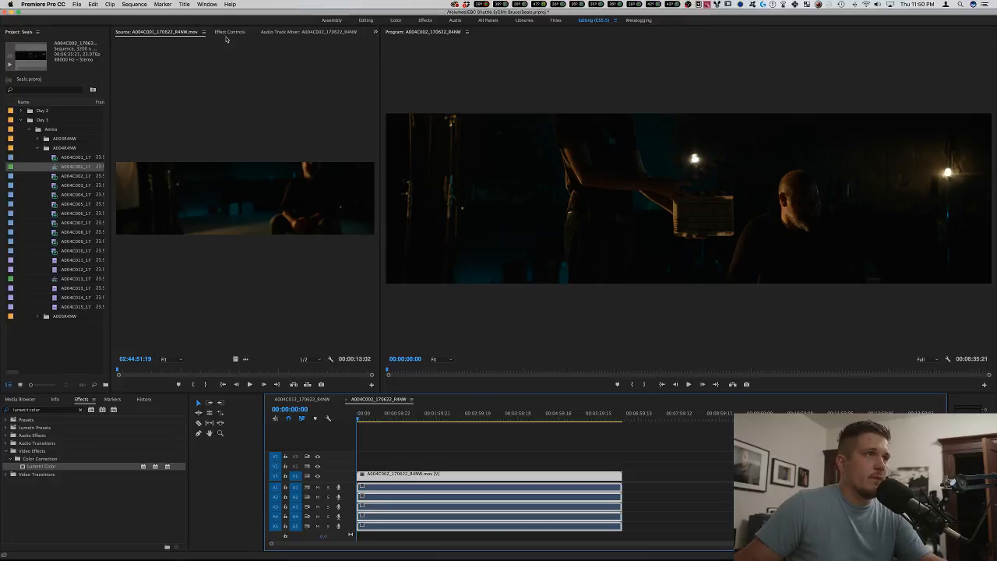
Turn off the master Lumetri Color (AMIRA LUT) effect on clip A004C002 and deselect the clip.
left_click(226, 35)
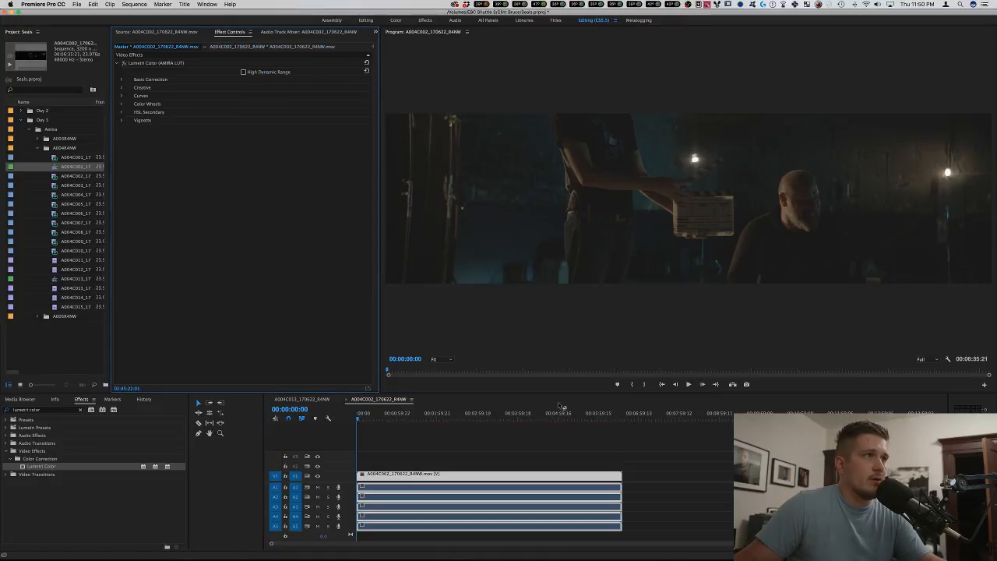
left_click(396, 439)
left_click(793, 287)
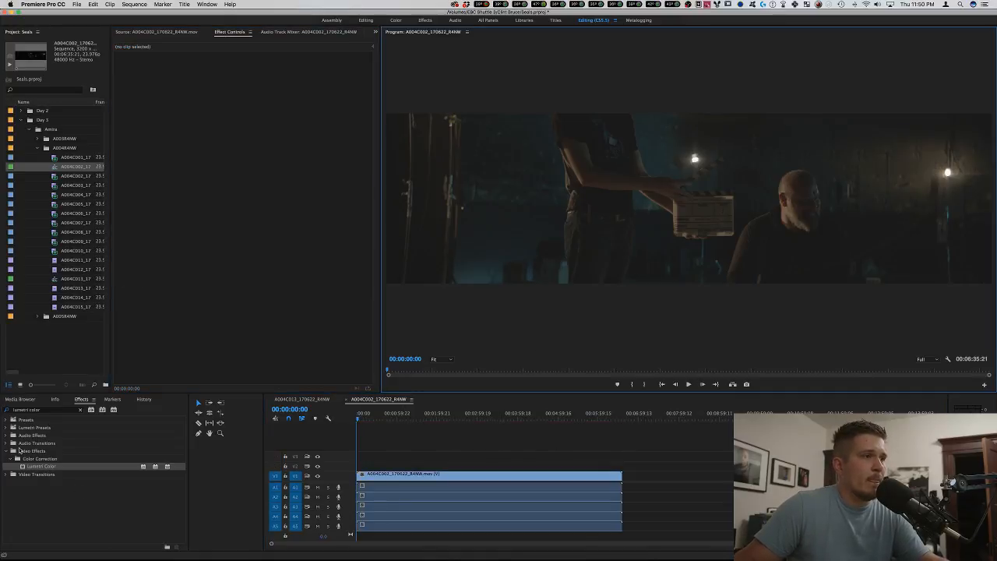
Find Tom's False Color among the effects and apply it to clip A004C002 in the sequence.
triple_click(70, 410)
type("false")
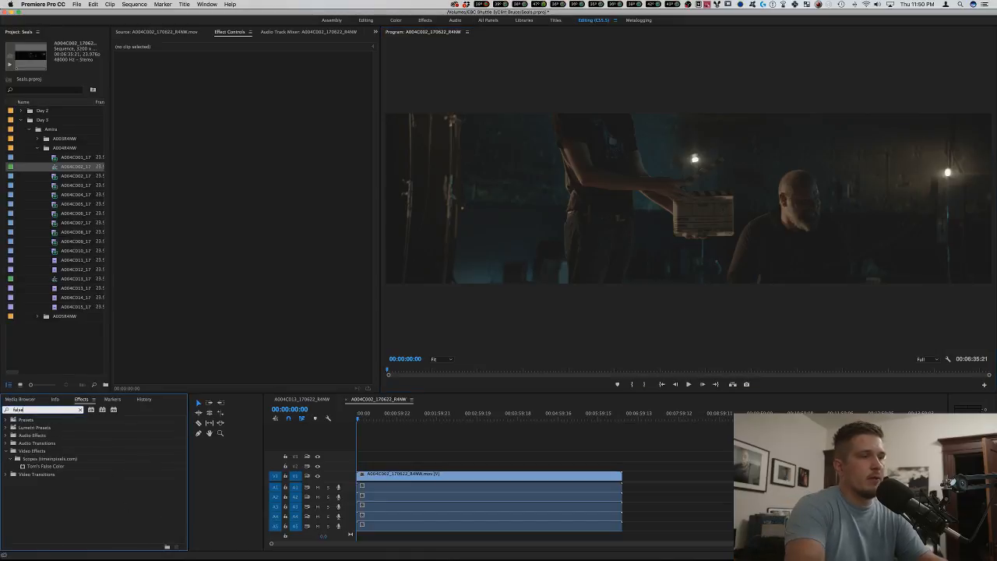
left_click_drag(47, 466, 459, 476)
left_click(464, 447)
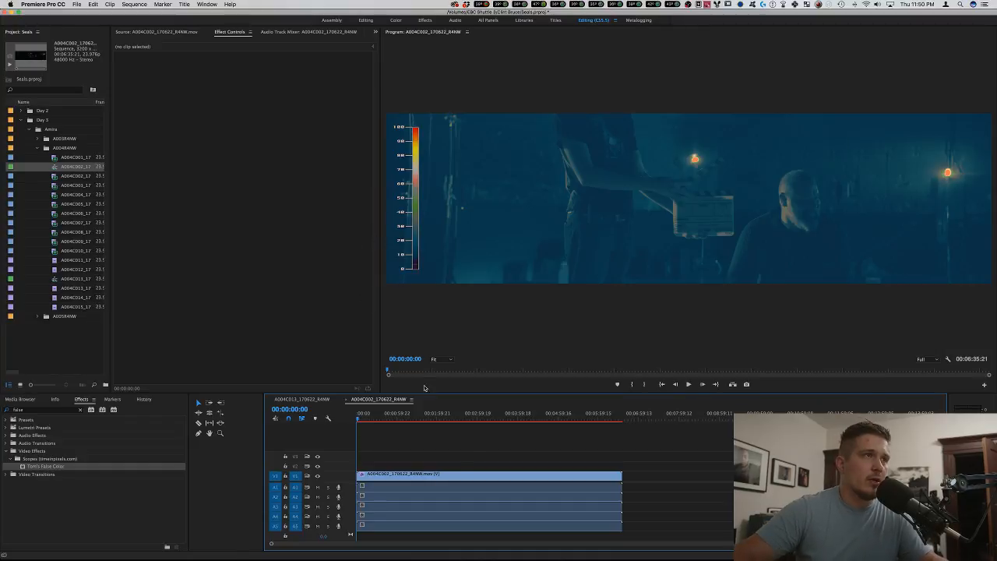
Examine the false-color exposure levels in an enlarged preview, from the slate to the wide interview shot at 00:00:23:16.
left_click(442, 482)
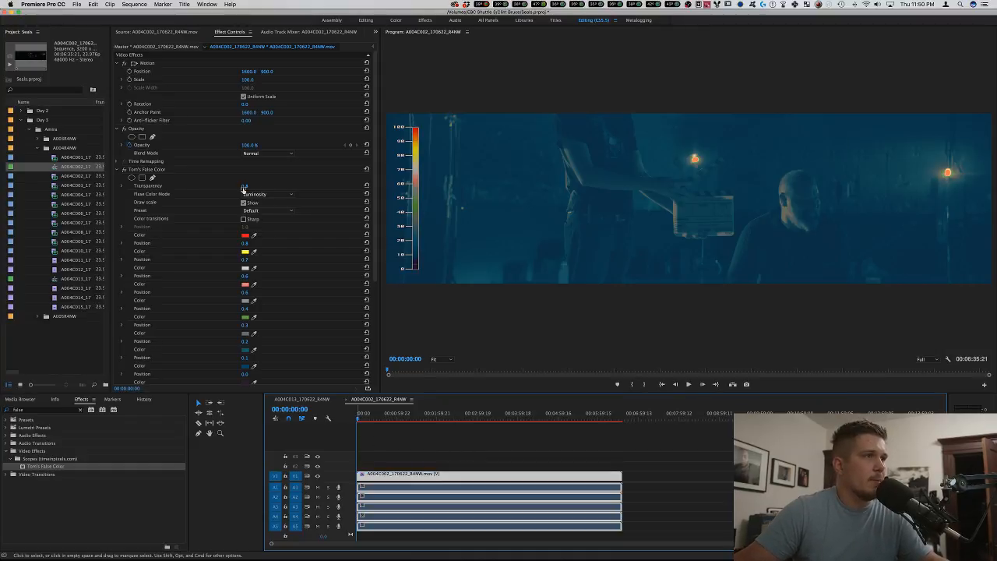
key("grave")
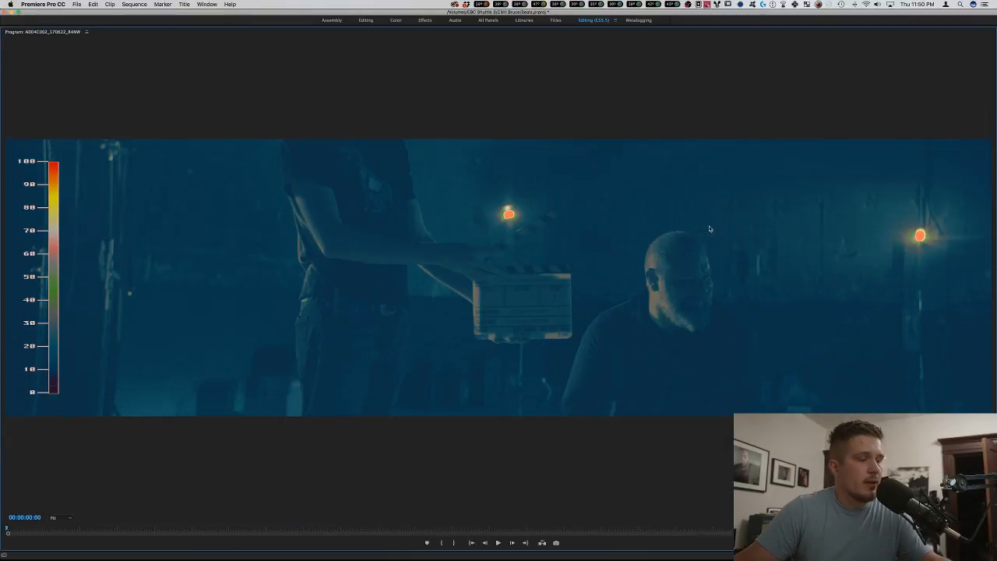
key("space")
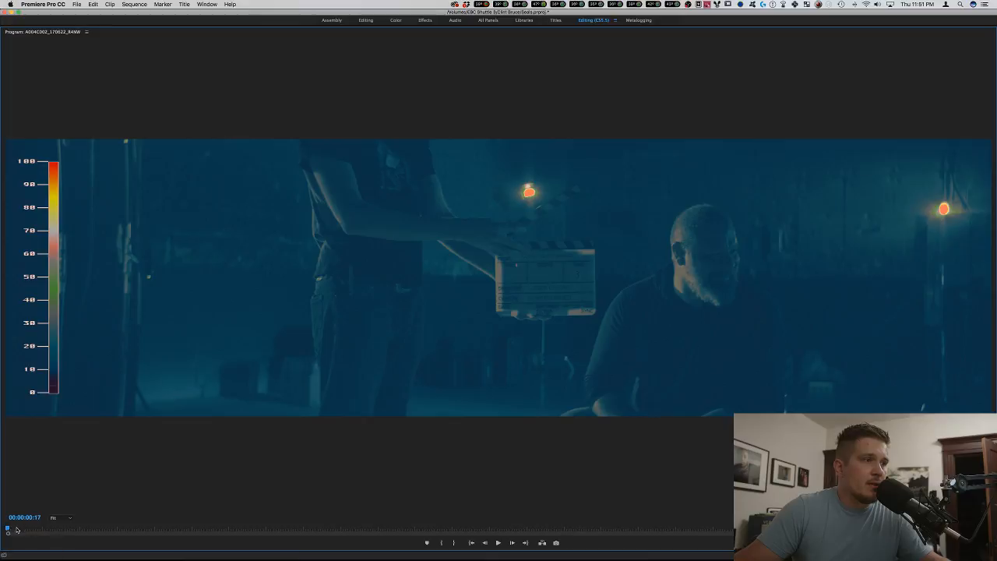
left_click_drag(17, 530, 46, 529)
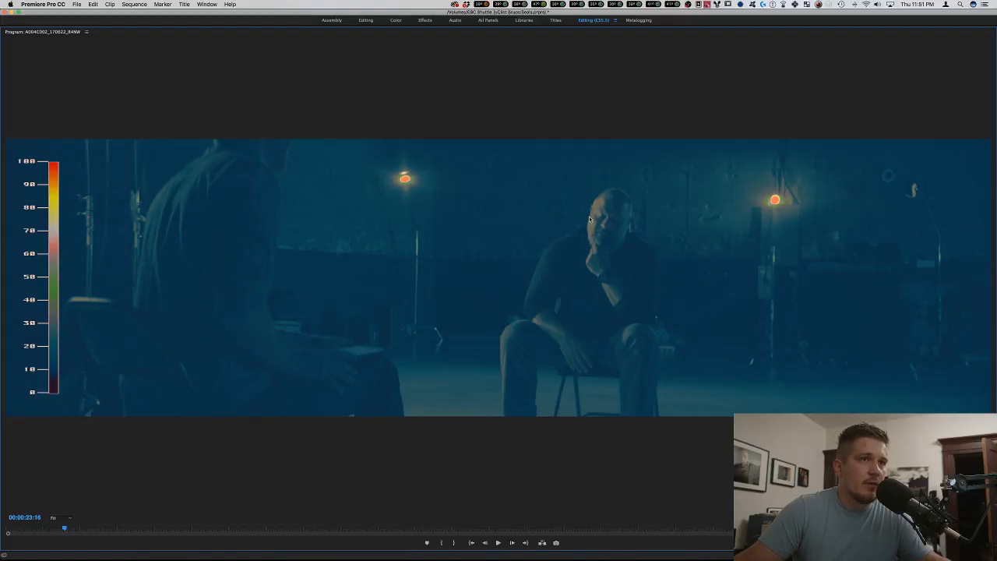
Restore the normal layout, turn off Tom's False Color on the clip and view the uncorrected picture.
key("grave")
left_click(124, 170)
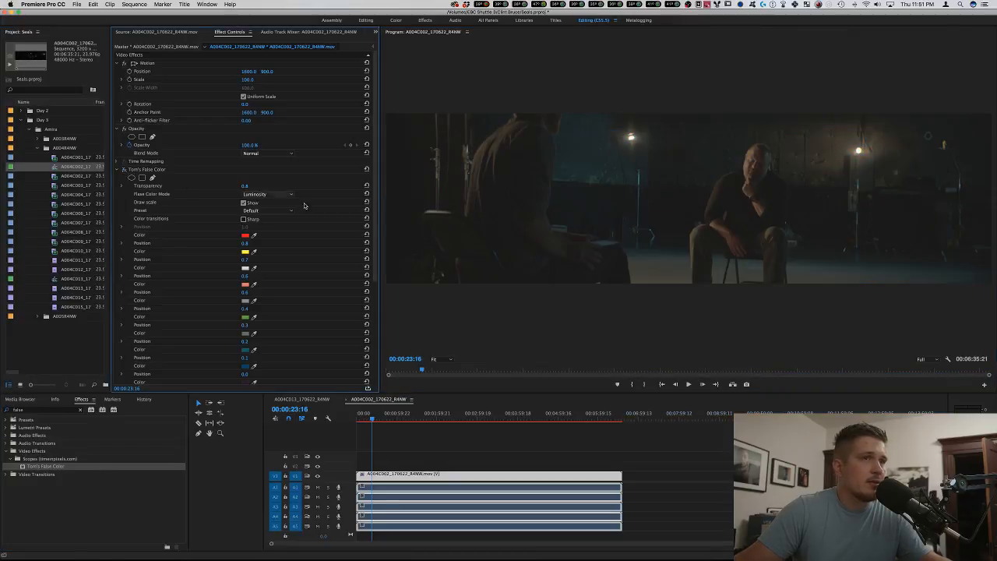
key("grave")
key("grave")
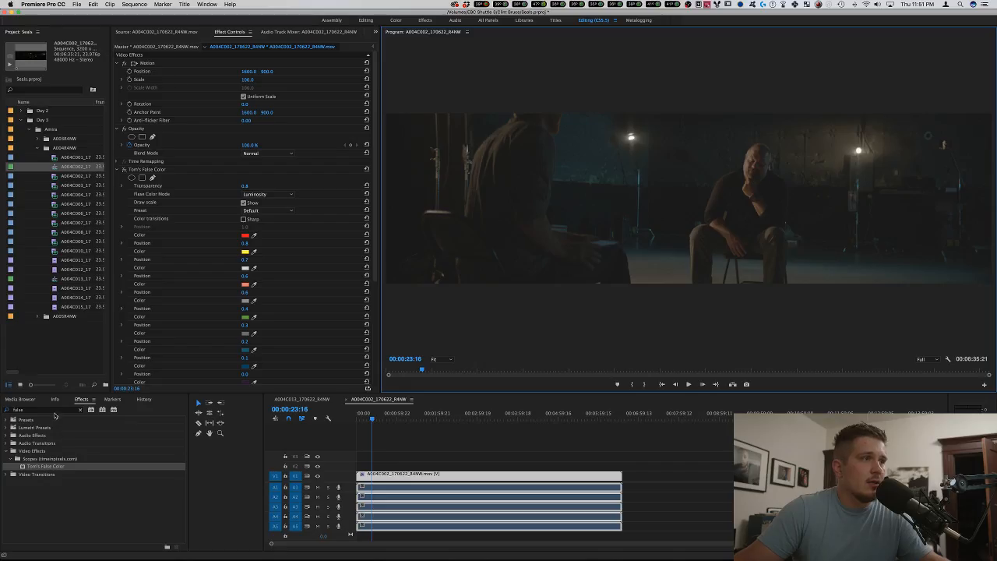
Find Lumetri Color by searching the effects for "lumetri" and apply it to clip A004C002.
left_click(79, 409)
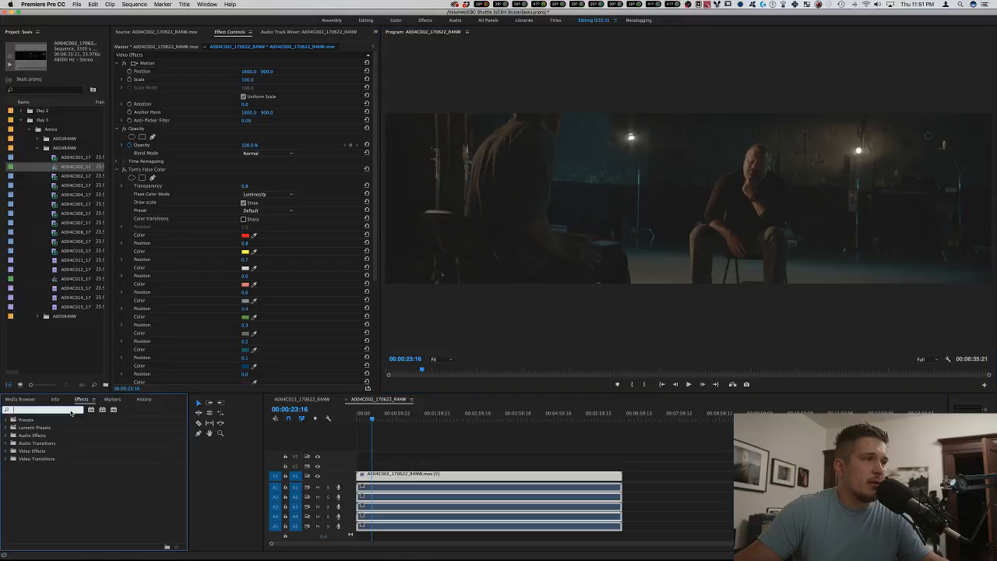
type("lumetri")
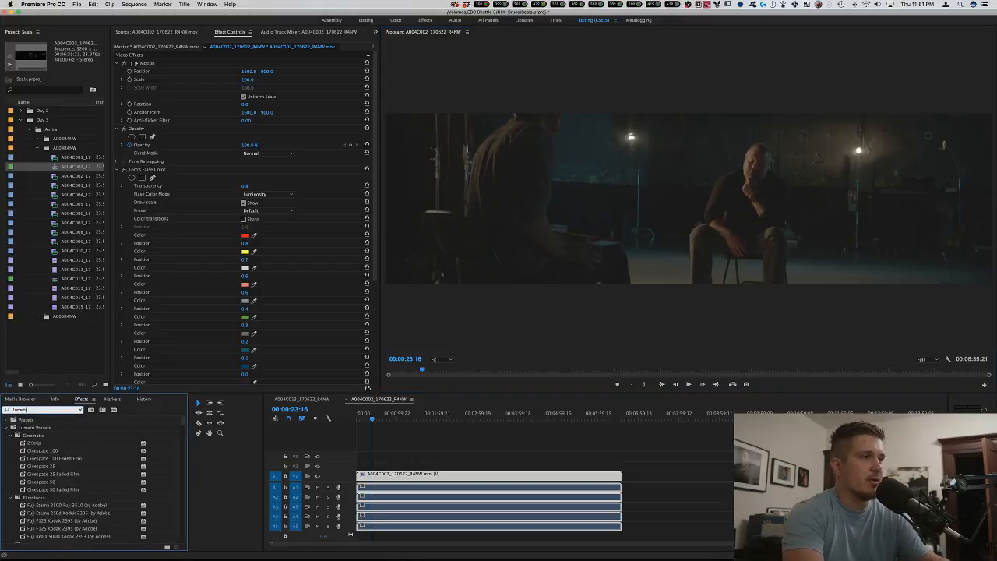
scroll(68, 461, "down", 10)
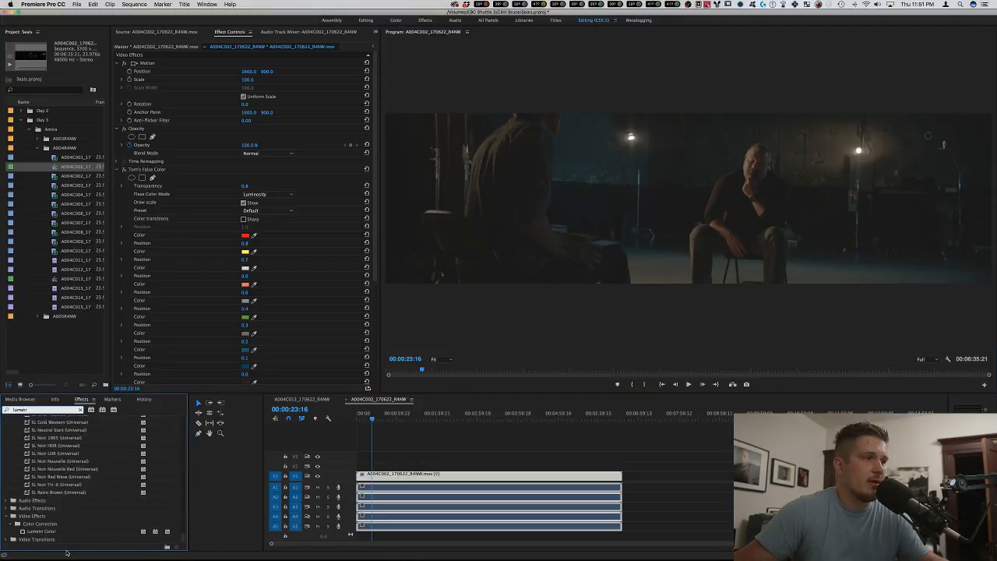
left_click_drag(40, 531, 452, 478)
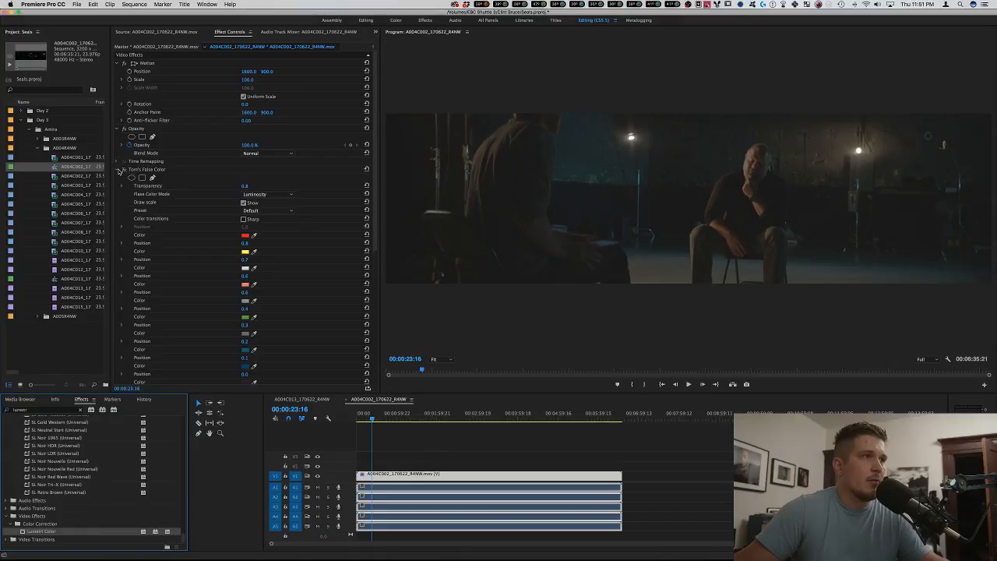
Raise the upper part of the clip's Lumetri RGB curve to brighten the picture and pull its black point slightly inward.
left_click(123, 170)
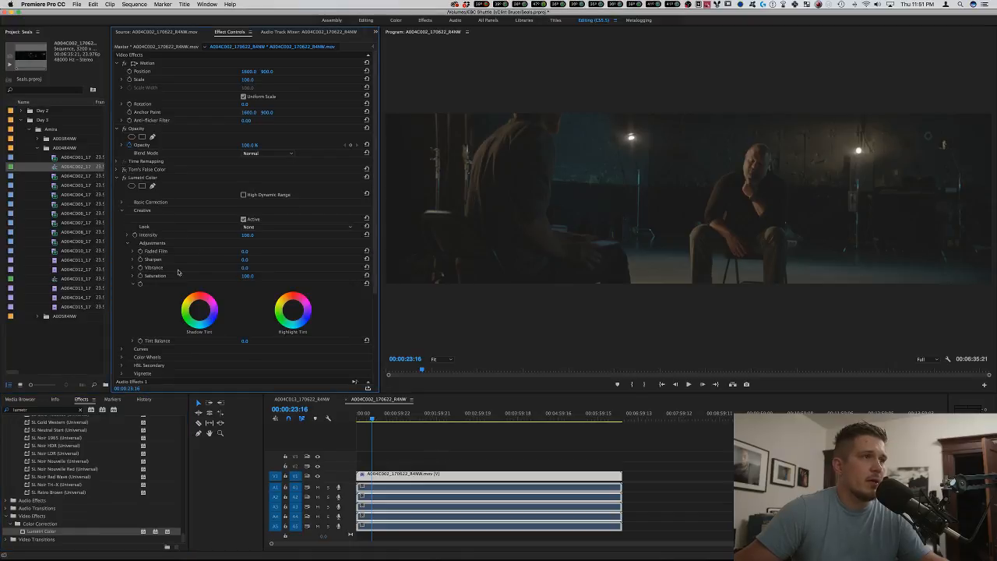
scroll(178, 272, "down", 1)
left_click(122, 194)
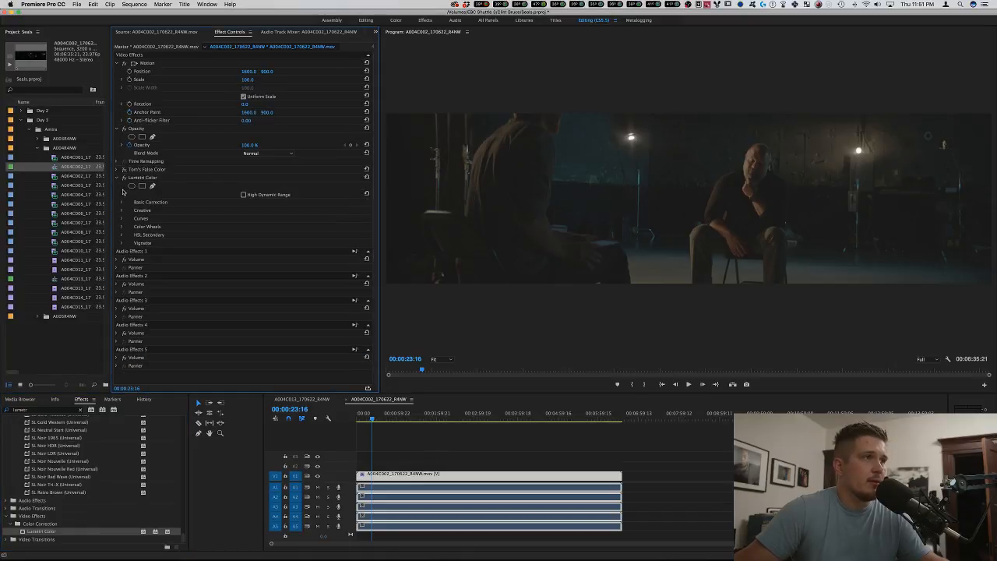
left_click(121, 218)
left_click_drag(279, 291, 274, 286)
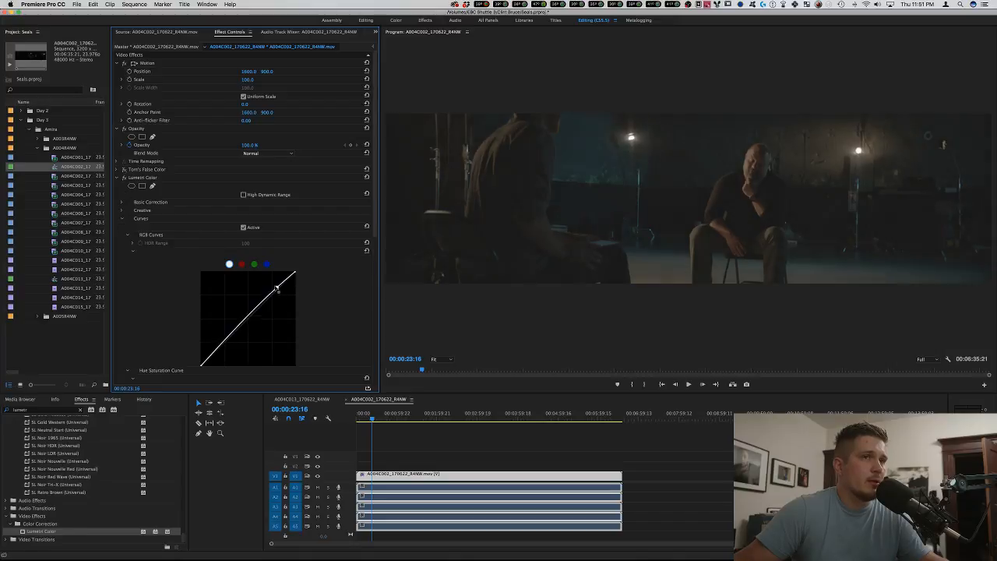
scroll(208, 325, "down", 2)
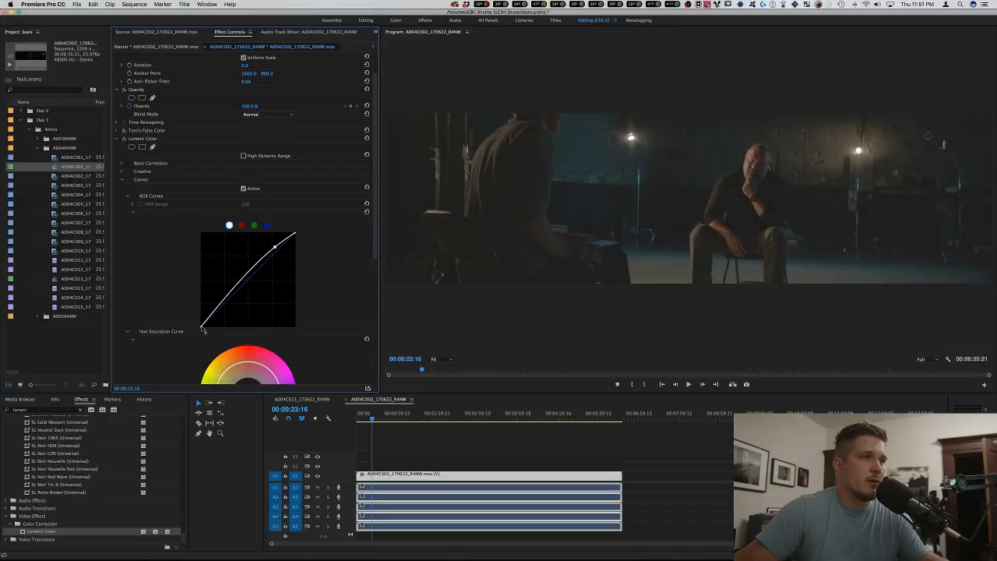
left_click_drag(203, 329, 205, 328)
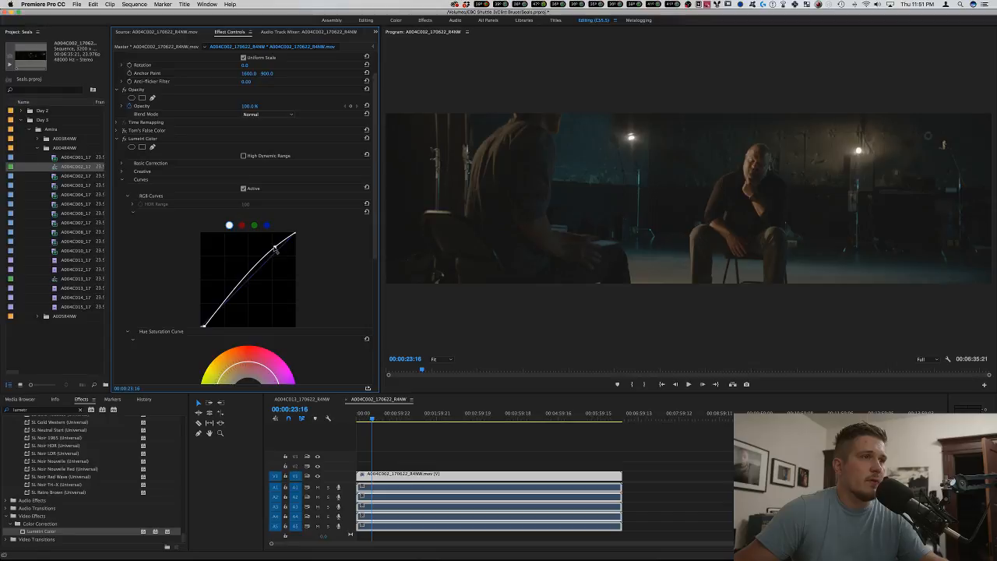
left_click_drag(275, 249, 273, 245)
scroll(210, 290, "down", 2)
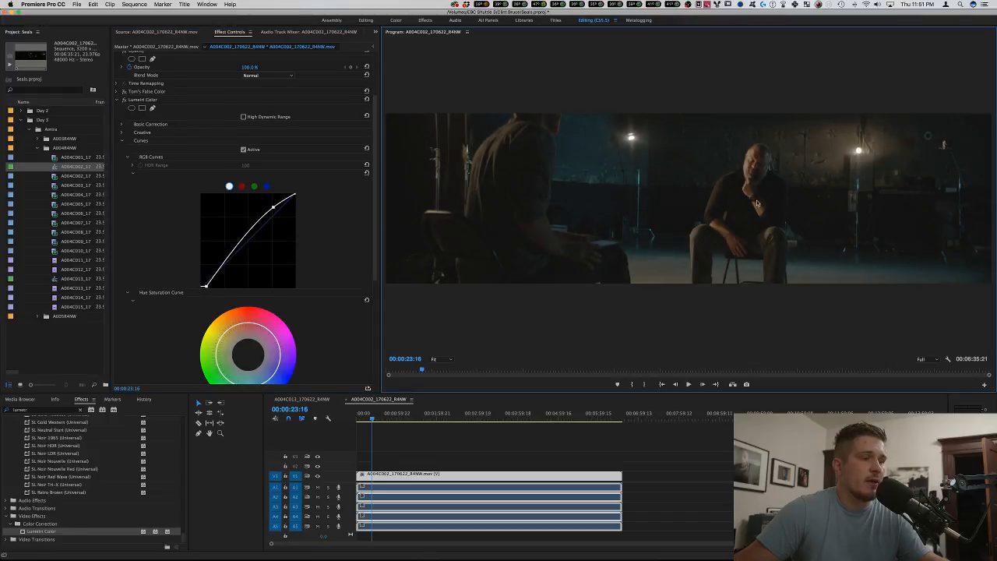
Inspect the brightened footage in an enlarged preview, checking the hands shot and the profile close-up near 00:01:02:13 at 200% before returning to Fit.
key("grave")
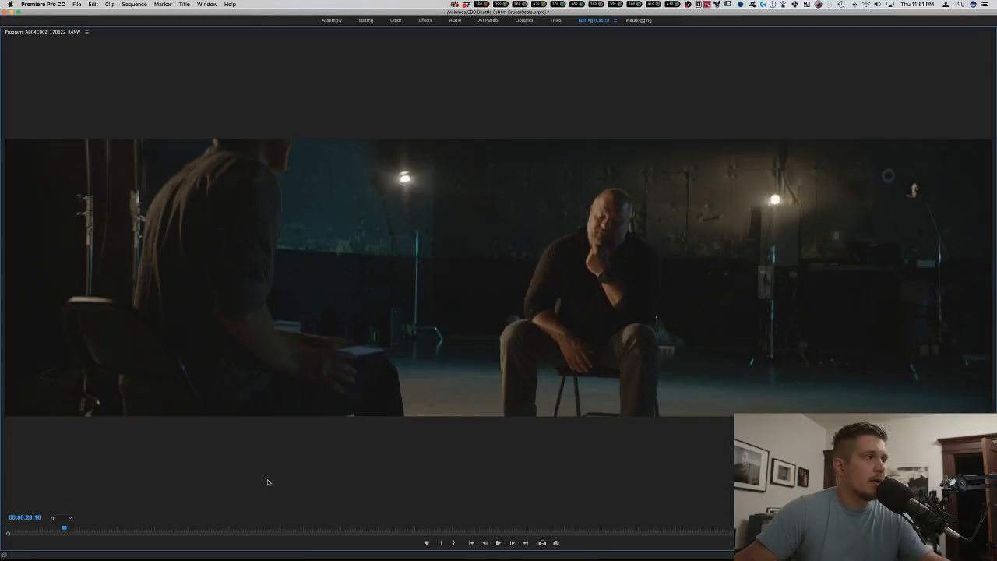
left_click_drag(84, 528, 113, 530)
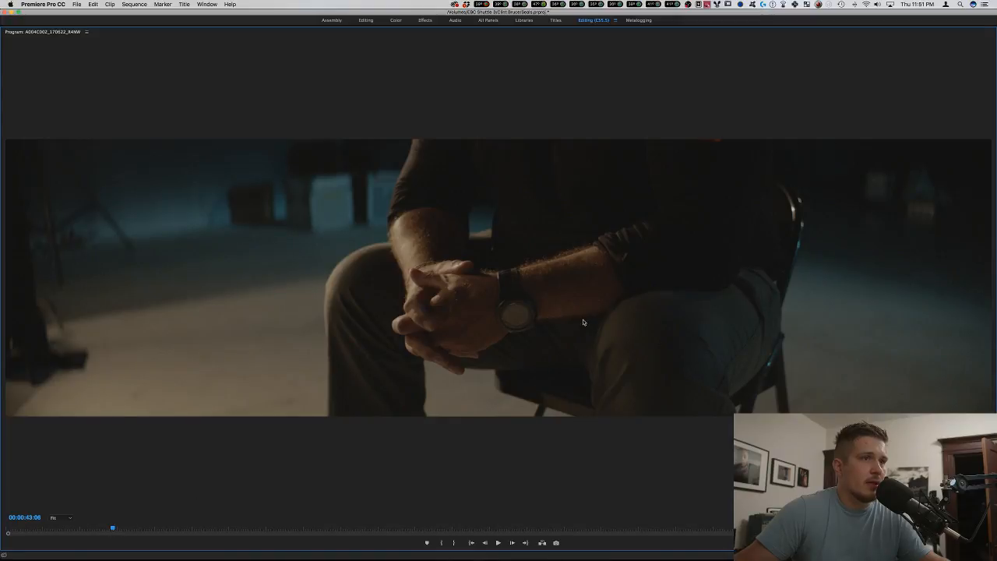
left_click(61, 517)
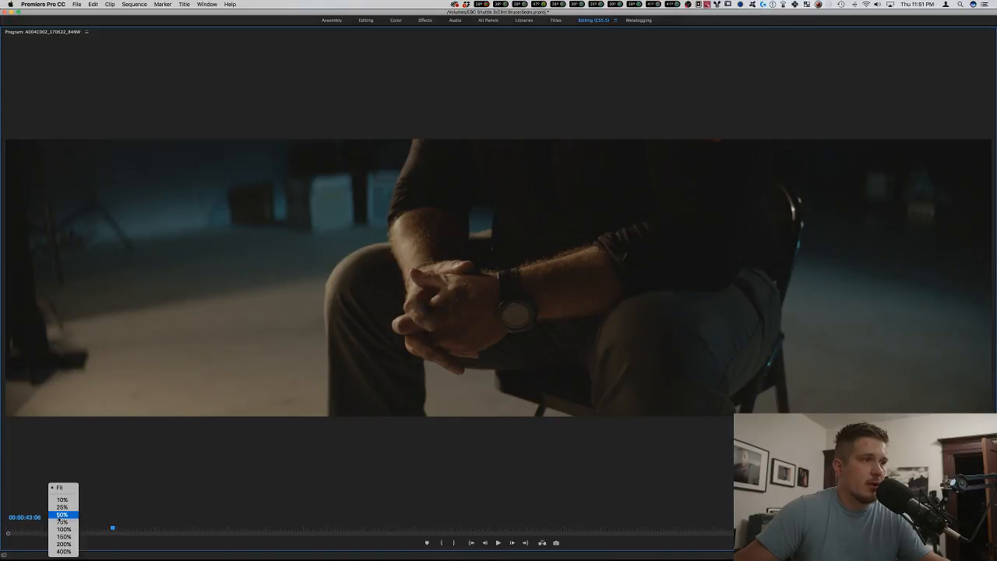
left_click(65, 545)
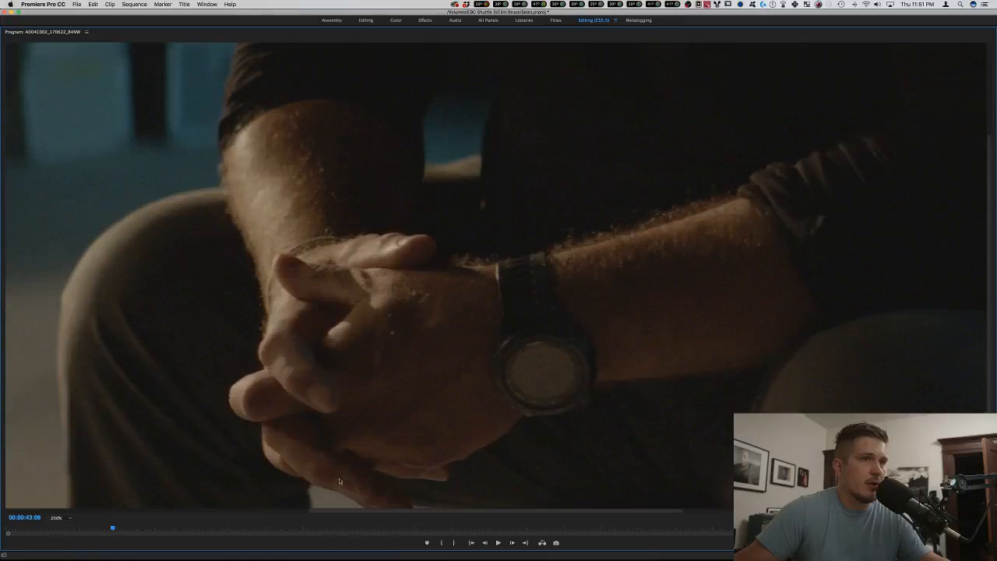
left_click_drag(113, 530, 161, 531)
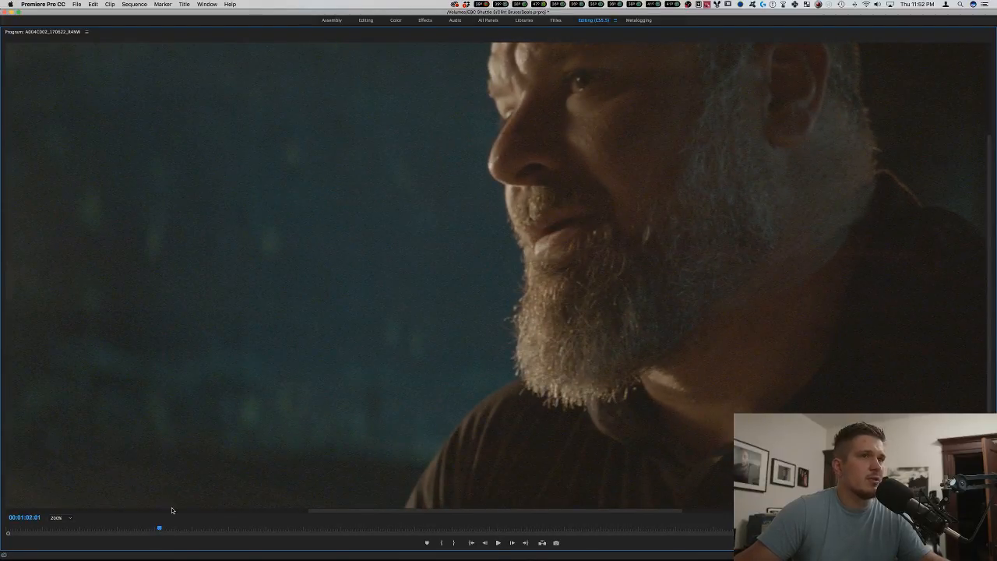
left_click(58, 517)
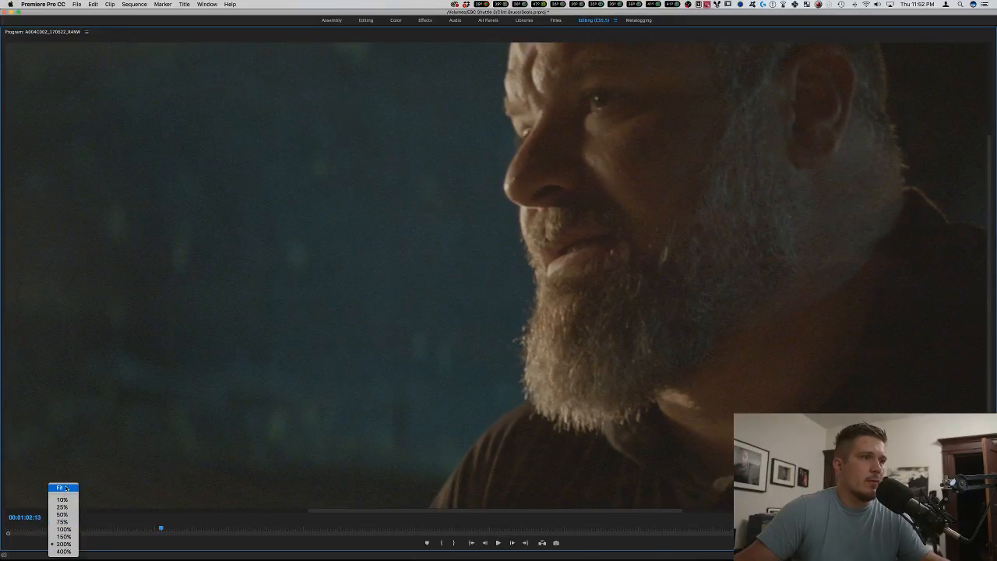
left_click(66, 488)
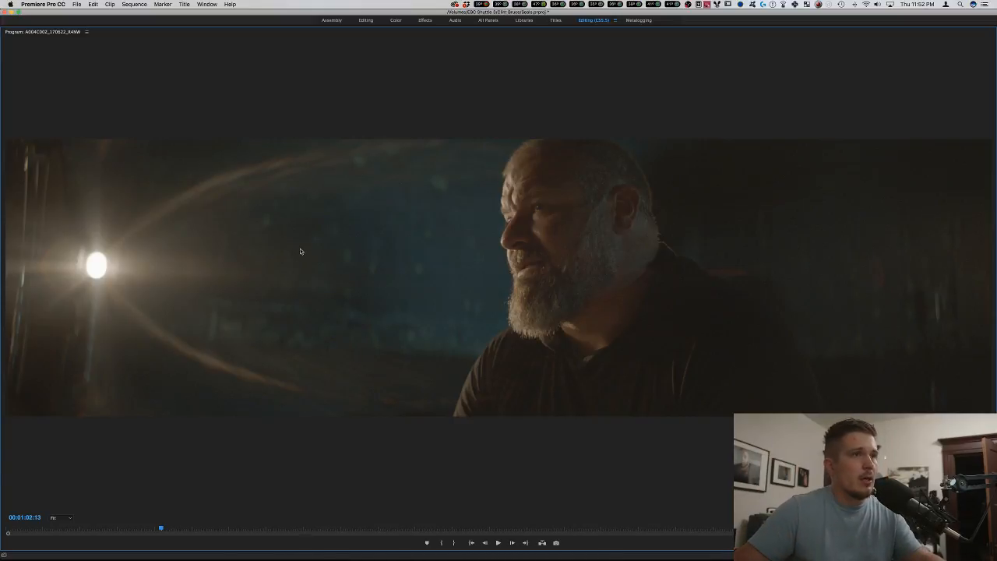
Restore the normal layout, turn Tom's False Color back on and move it below Lumetri Color in the clip's effect order.
key("grave")
left_click(124, 99)
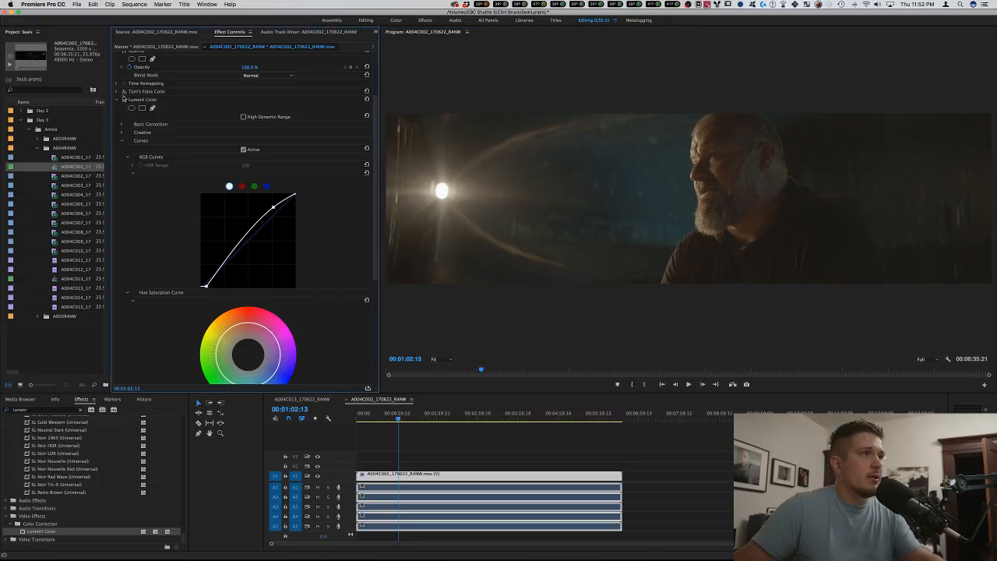
left_click(123, 91)
left_click(120, 100)
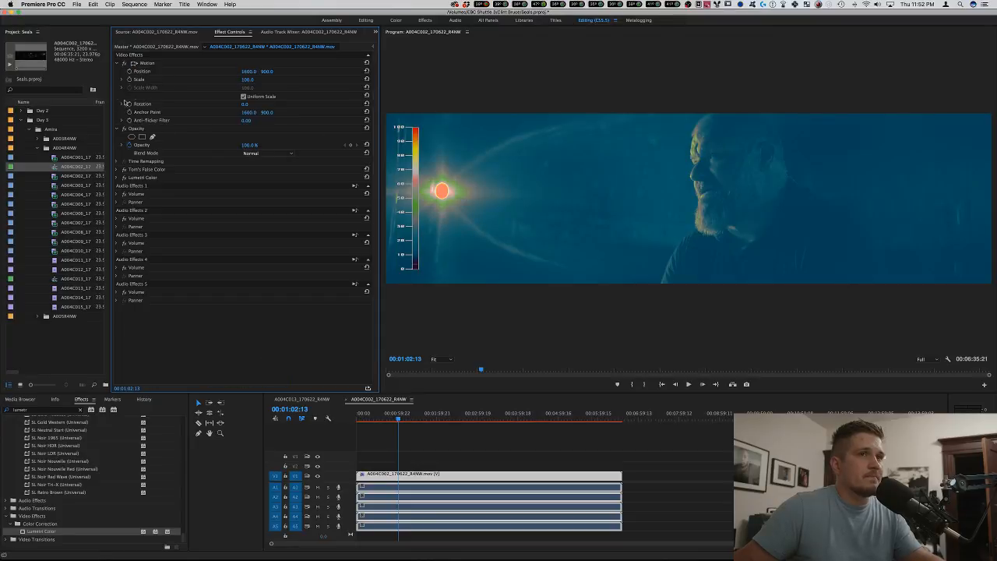
left_click_drag(148, 173, 146, 180)
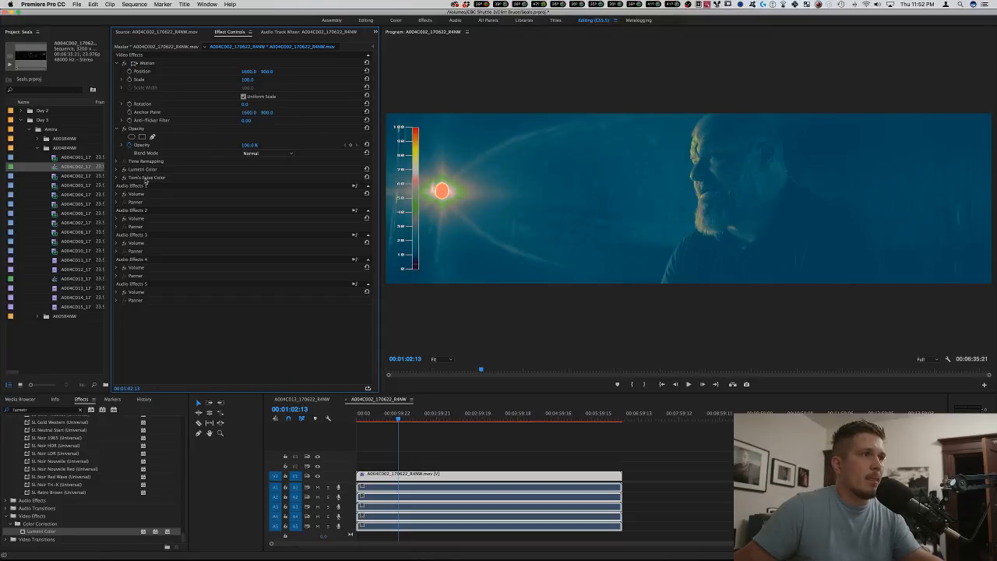
Examine the brightened close-up's false-color levels in an enlarged preview and turn Tom's False Color off on the clip.
key("grave")
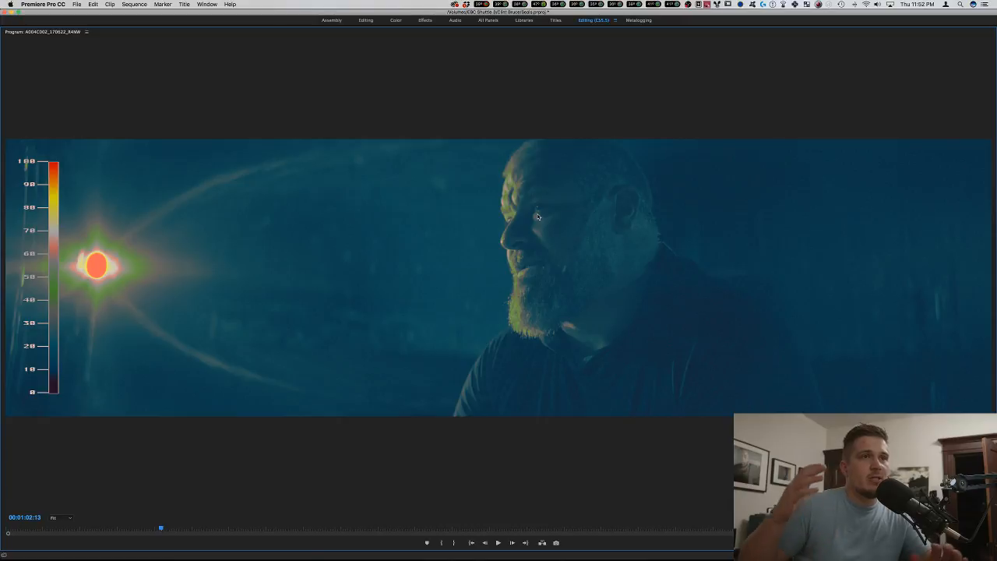
key("grave")
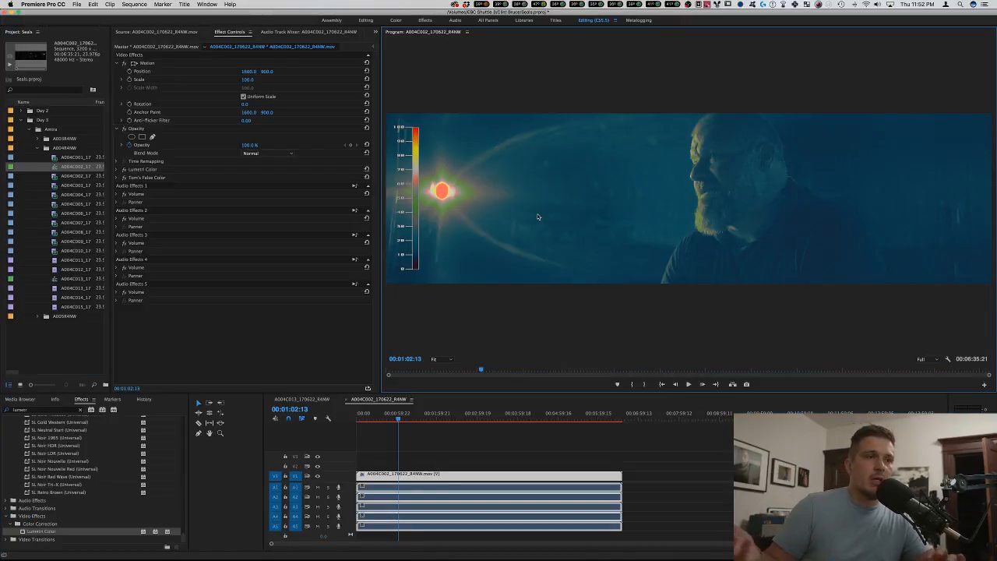
left_click(124, 177)
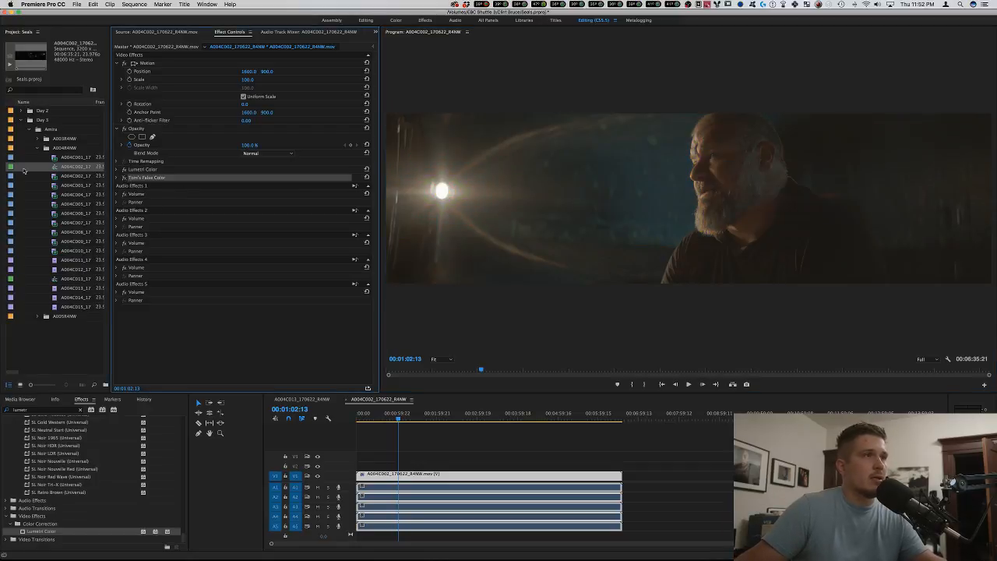
Collapse the Day 3 bin and view the brightened profile close-up in an enlarged preview without false color.
left_click(29, 129)
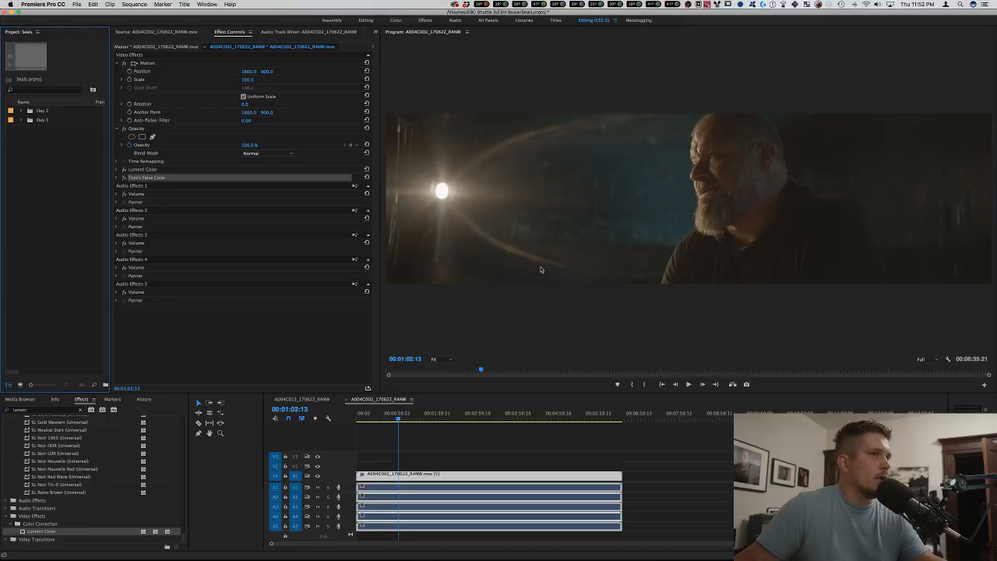
key("grave")
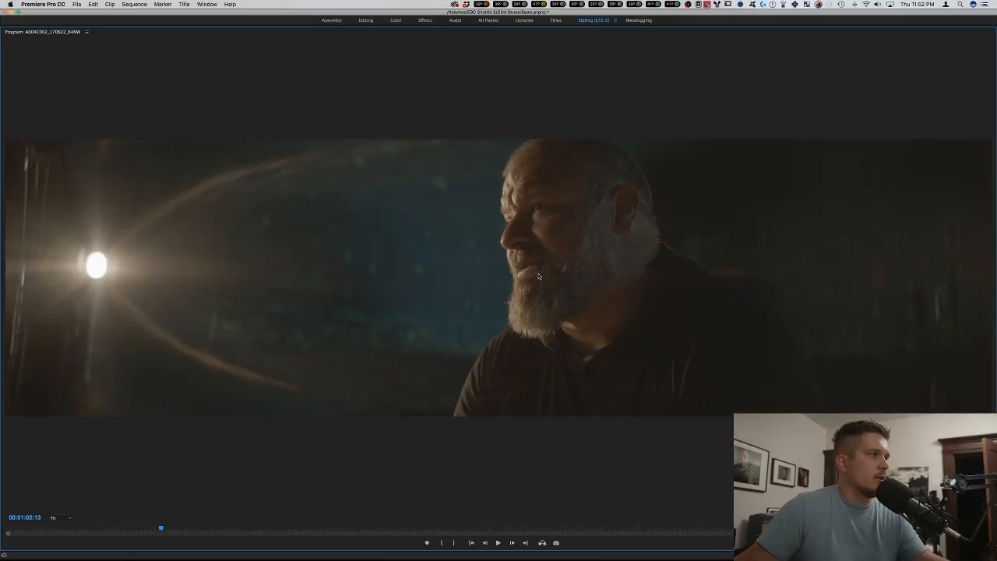
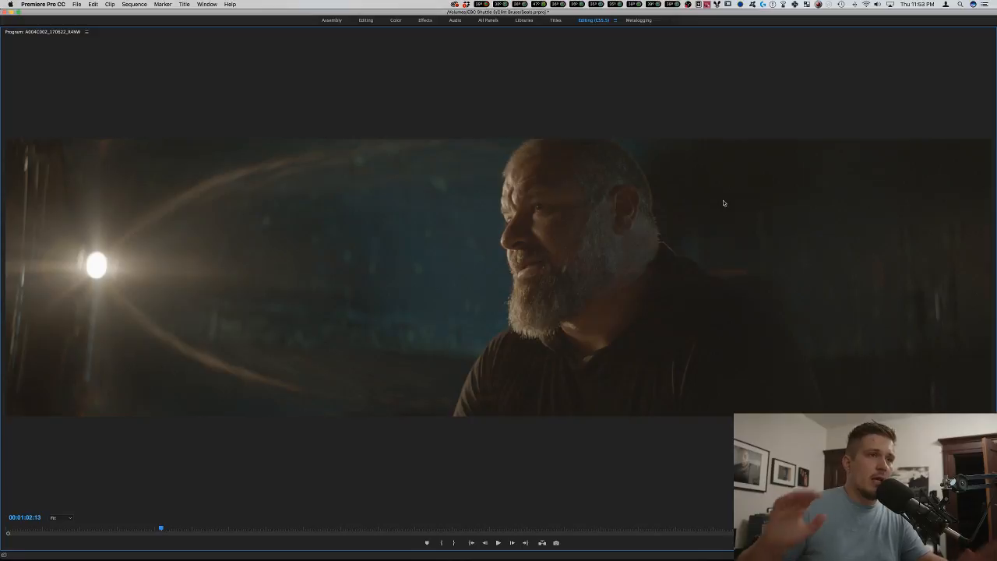
key("grave")
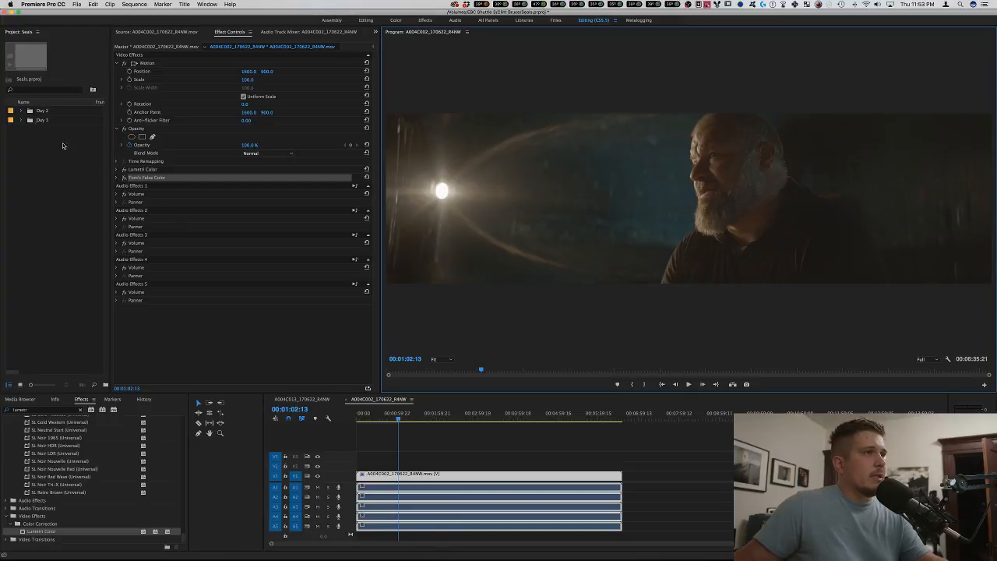
Expand the Day 2 Amira bin down to A001R4NW and preview clips A001C002 and A001C003.
left_click(20, 111)
left_click(30, 120)
left_click(36, 129)
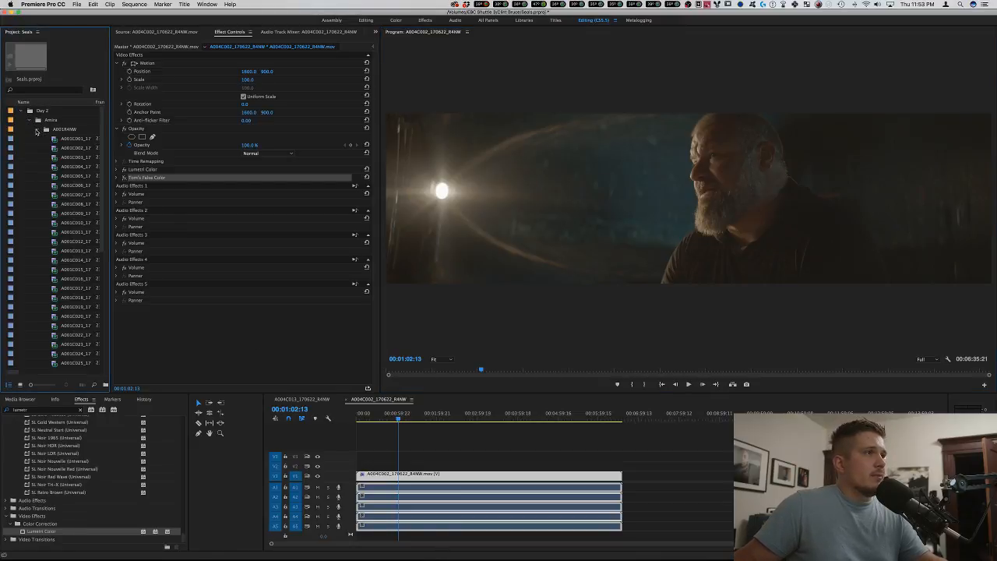
double_click(59, 148)
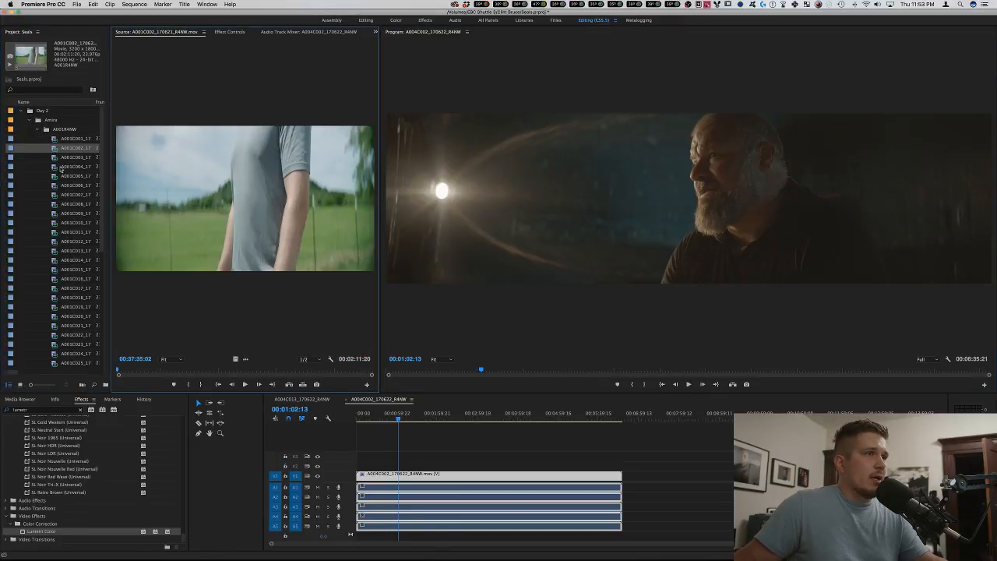
double_click(62, 158)
Select all clips in the A001R4NW bin and conform their pixel aspect ratio to Anamorphic 2:1 (2.0).
scroll(56, 289, "down", 5)
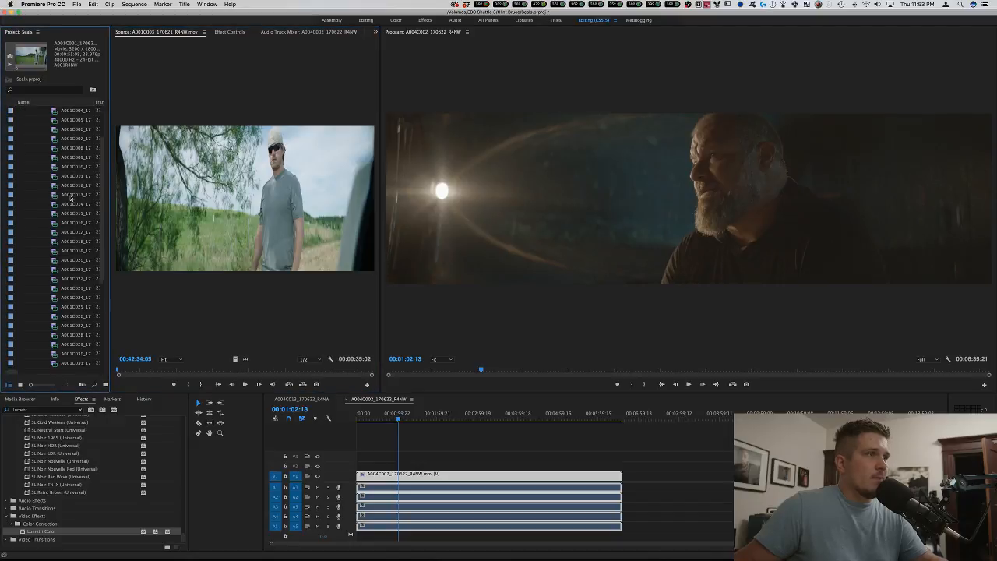
key("super+a")
right_click(50, 302)
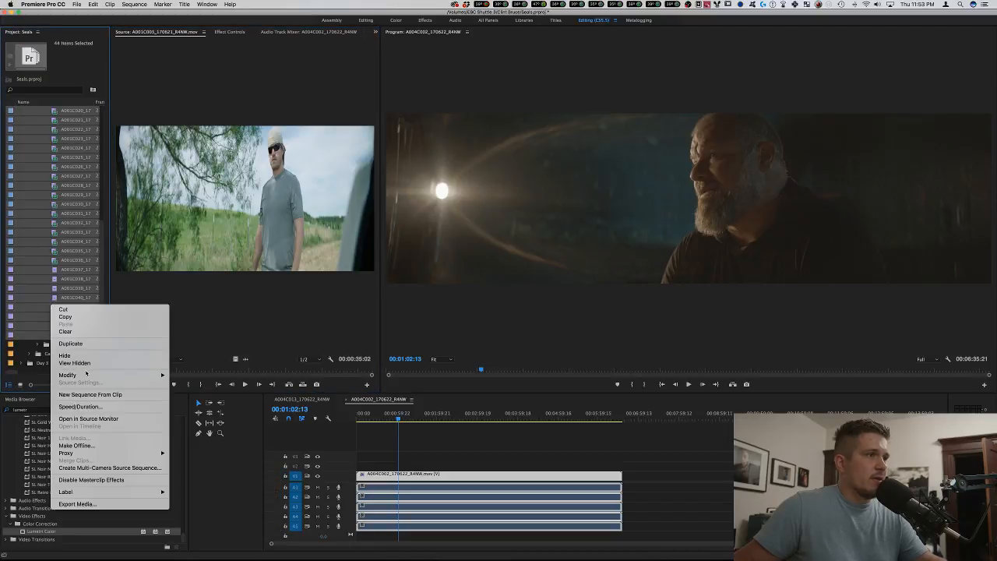
mouse_move(86, 375)
left_click(201, 382)
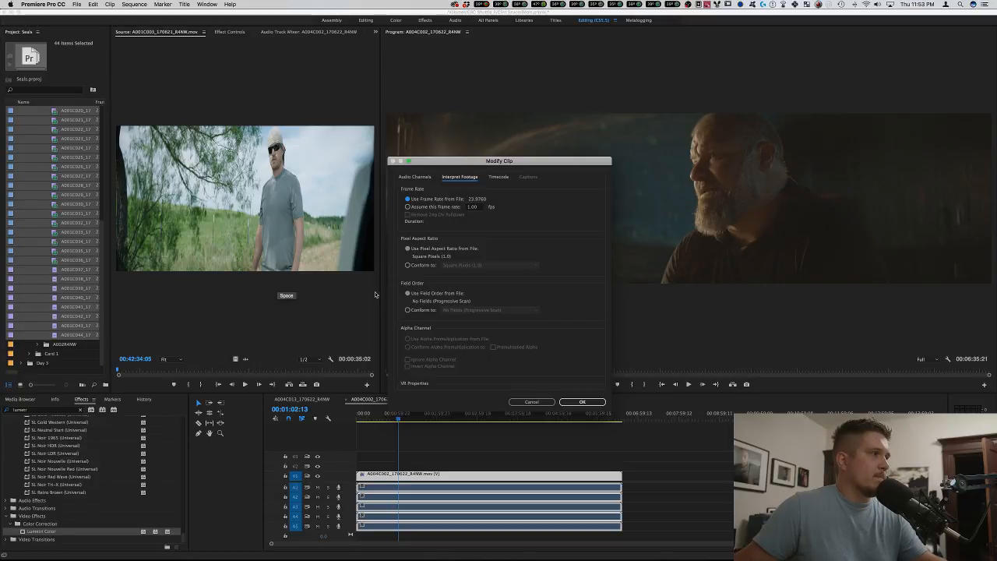
left_click(428, 267)
left_click(487, 264)
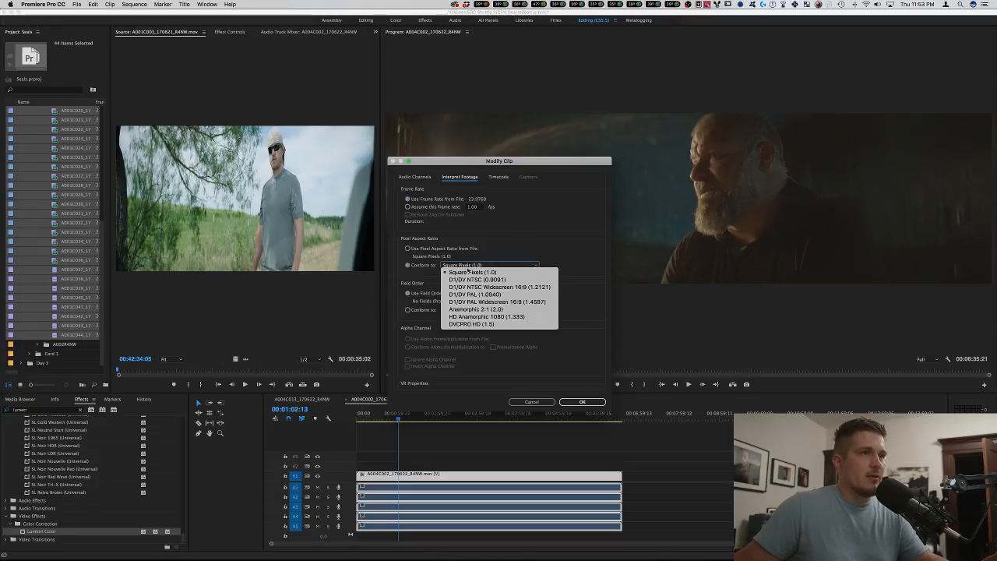
left_click(475, 308)
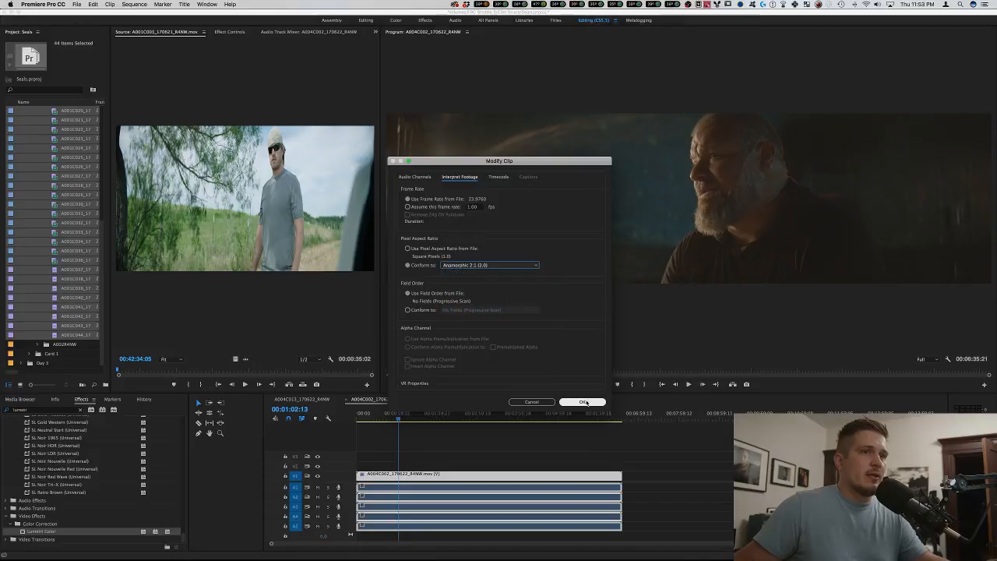
left_click(583, 402)
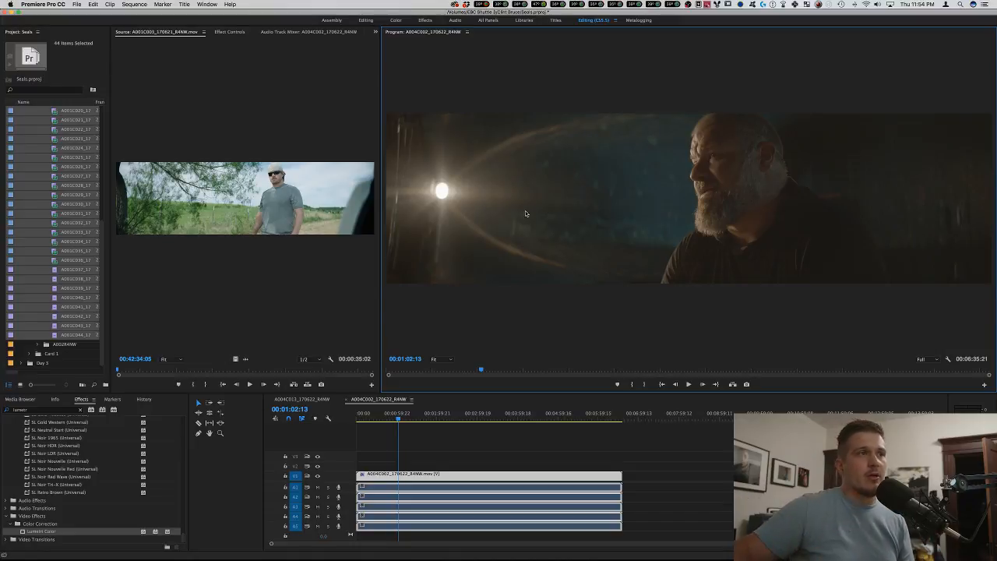
Preview several desqueezed clips from the A001R4NW bin, including A001C028 and A001C021, to check their proportions.
double_click(58, 184)
scroll(57, 184, "up", 2)
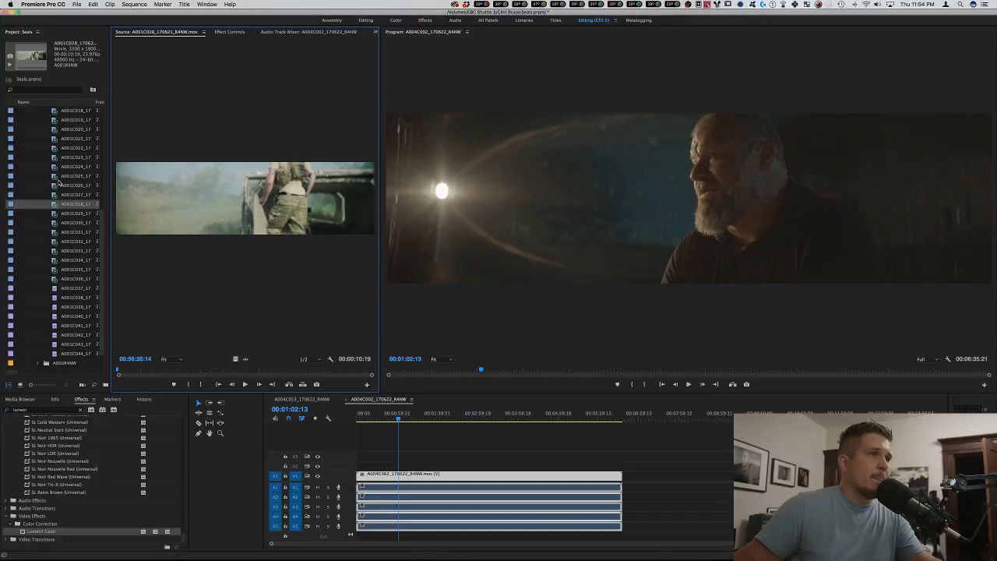
double_click(55, 185)
scroll(55, 185, "up", 2)
double_click(55, 186)
scroll(55, 185, "up", 2)
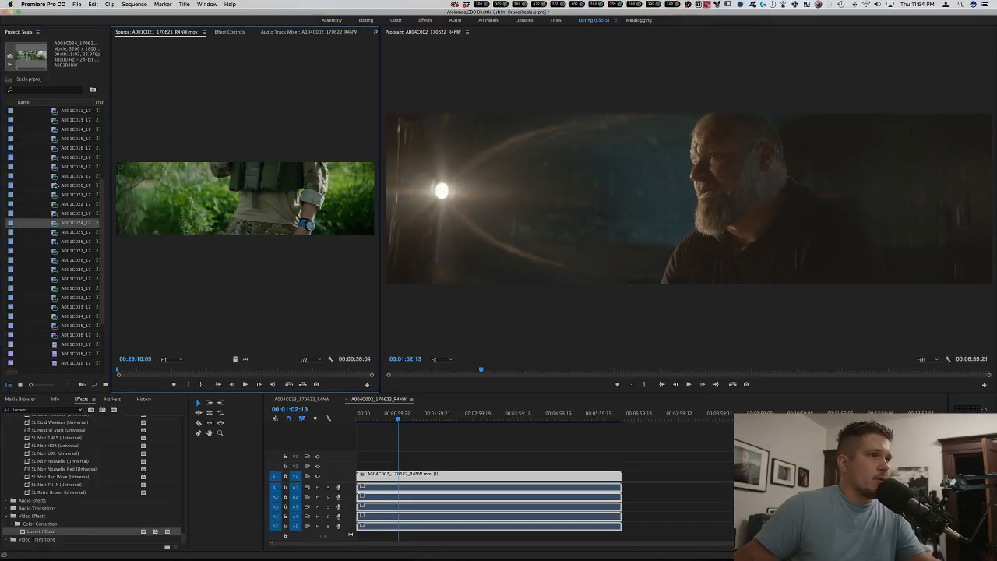
Preview the A001R4NW bin's clips in the Source monitor, working back through the list to A001C007 and A001C008.
double_click(53, 185)
left_click(53, 176)
double_click(53, 176)
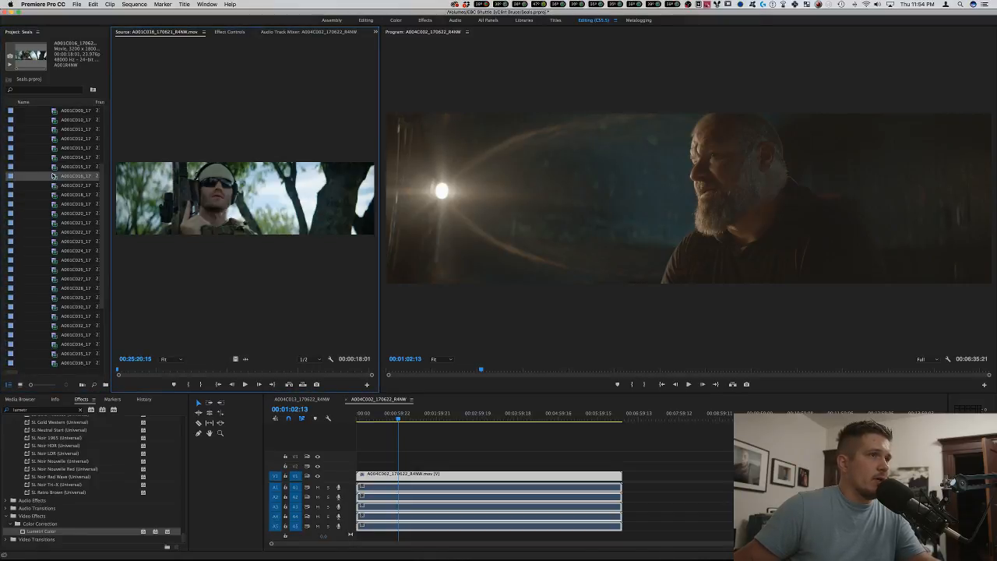
left_click(54, 166)
double_click(55, 204)
double_click(54, 149)
scroll(54, 148, "up", 2)
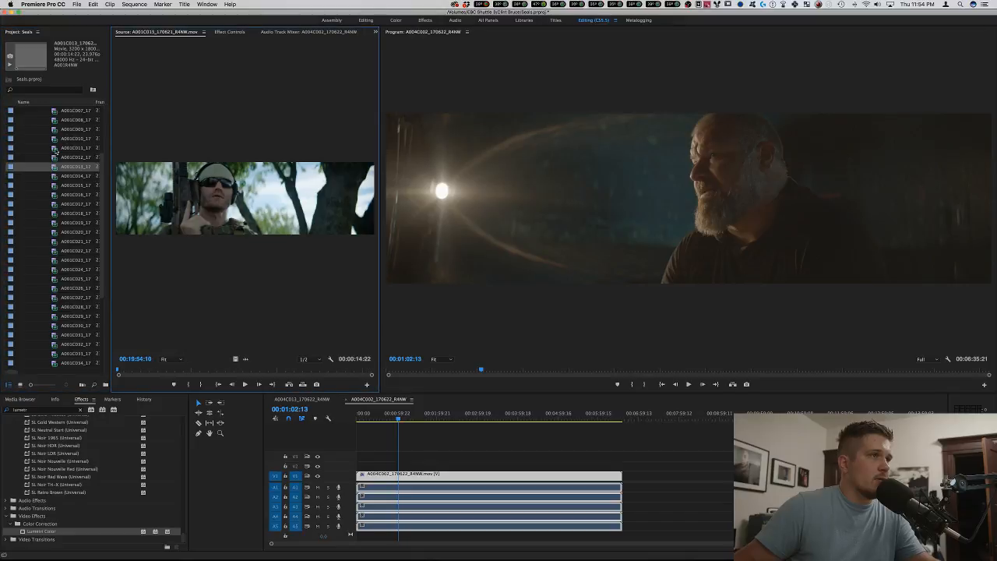
double_click(55, 148)
scroll(54, 148, "up", 2)
left_click(56, 156)
double_click(56, 156)
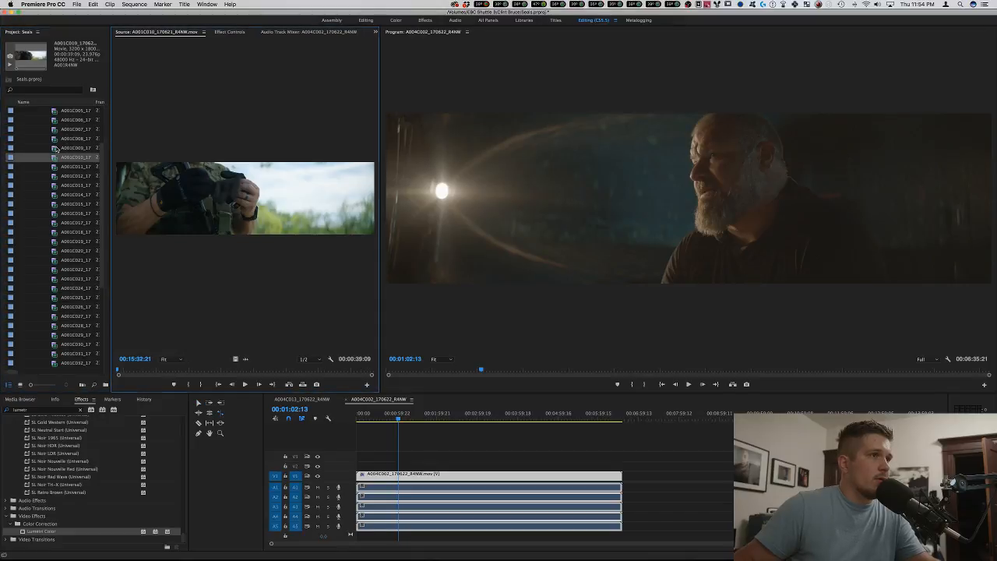
scroll(56, 156, "up", 3)
double_click(56, 194)
left_click(56, 187)
double_click(55, 187)
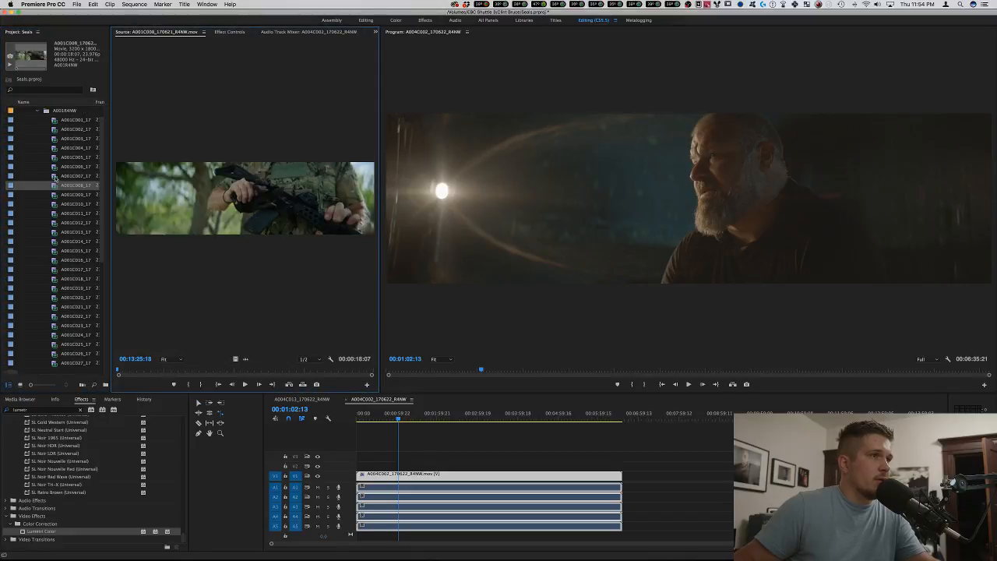
double_click(56, 176)
scroll(58, 177, "up", 1)
double_click(56, 205)
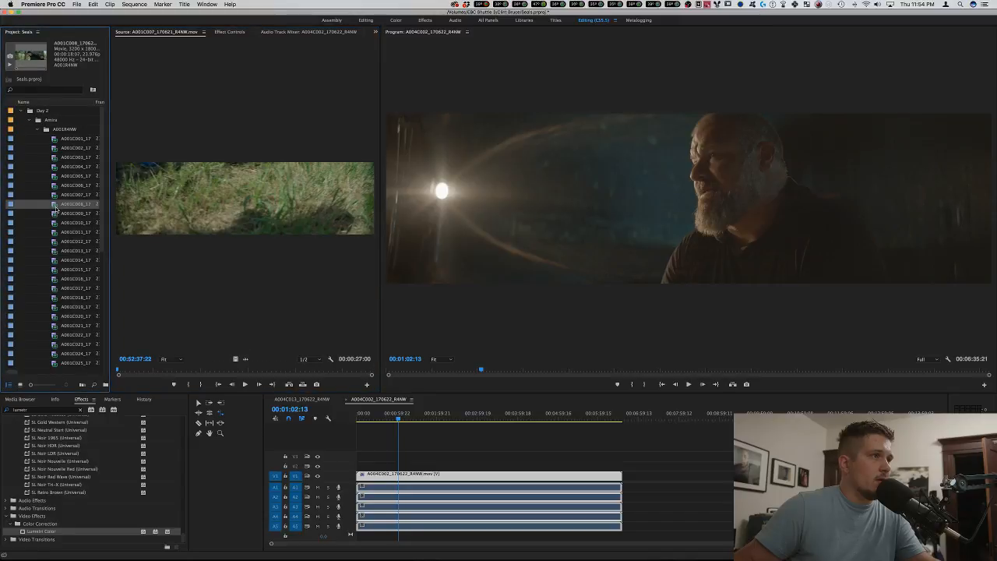
Insert clip A001C008 at the start of the A004C002 sequence and review its playback in the maximized Program monitor.
right_click(55, 204)
left_click(51, 203)
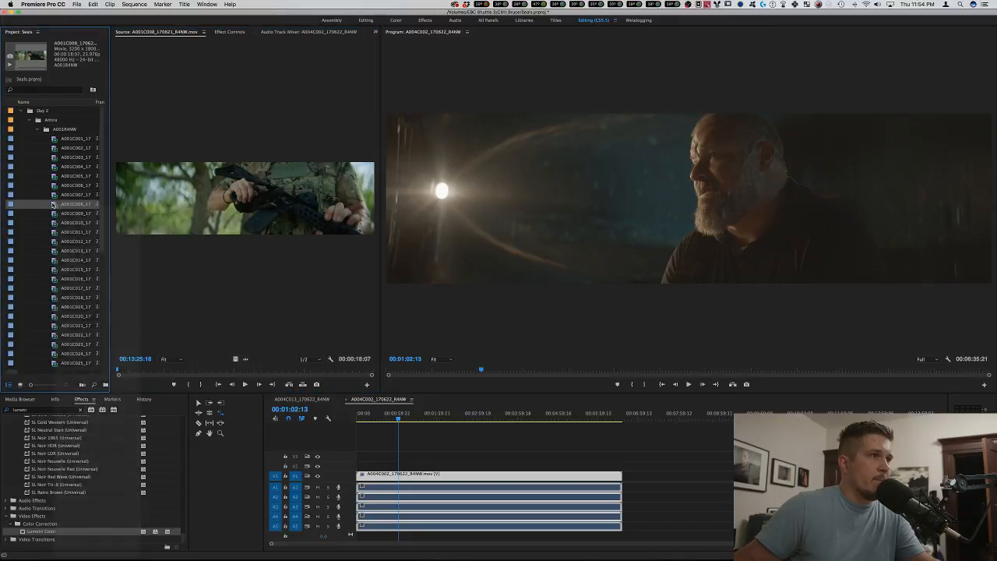
left_click_drag(54, 204, 362, 483)
left_click_drag(382, 418, 356, 418)
left_click(622, 292)
key("grave")
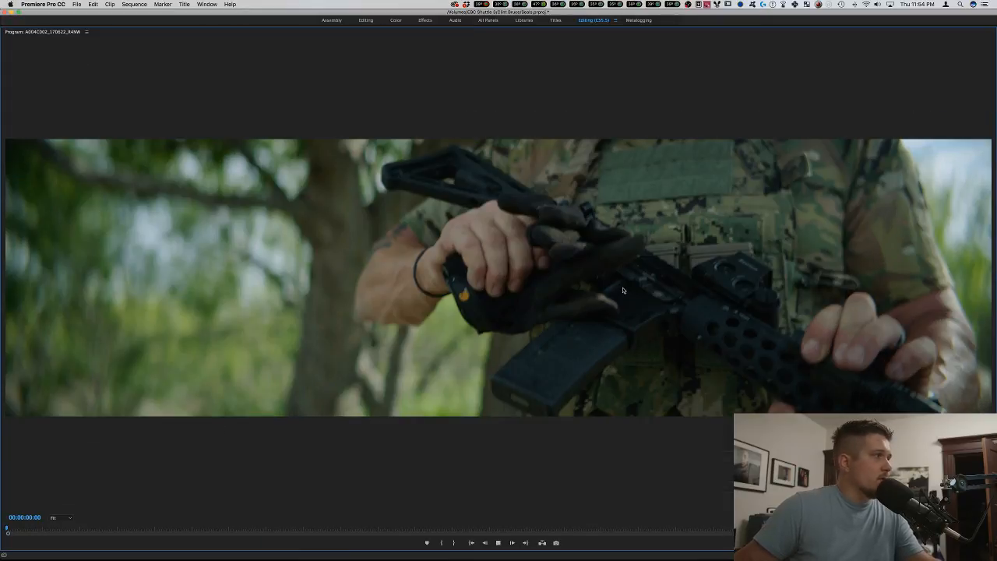
key("space")
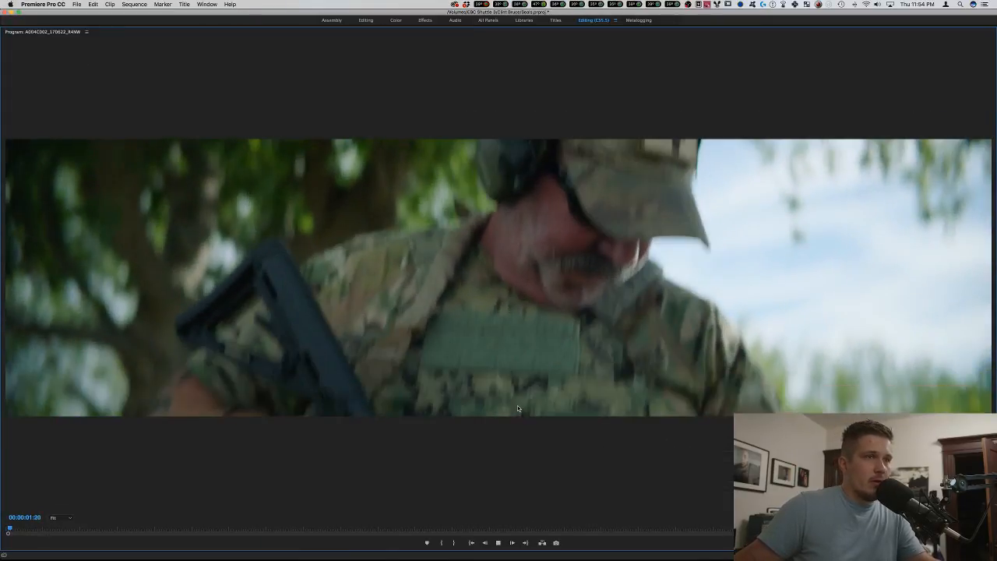
key("grave")
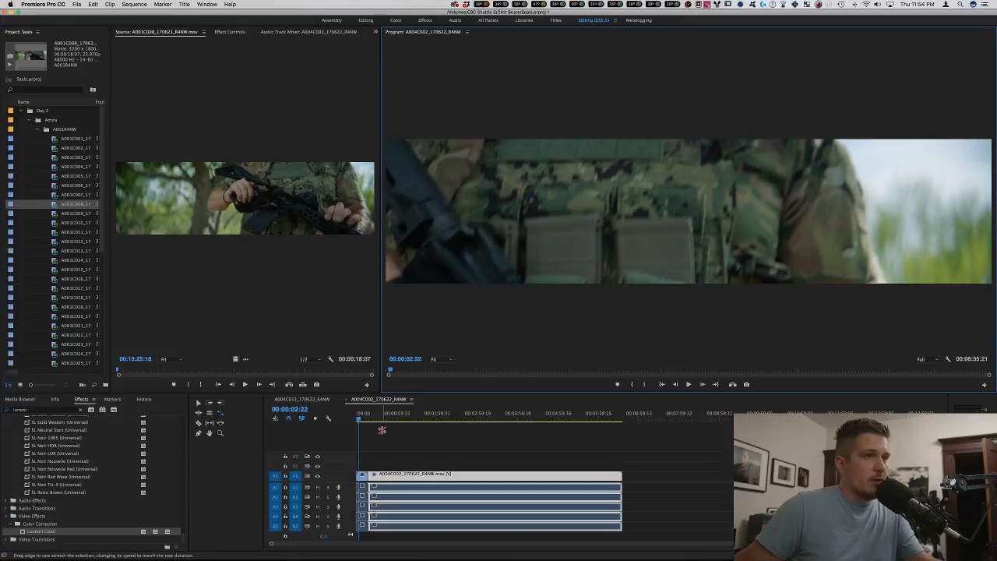
left_click(364, 415)
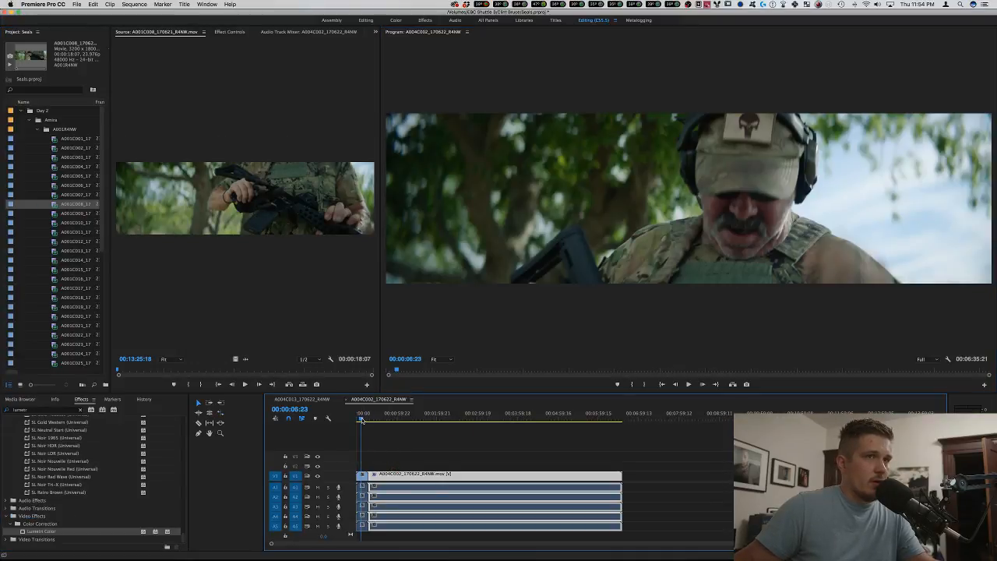
Replace everything in the A004C002 sequence with clip A001C009 placed at the start, and play it back.
left_click_drag(352, 445, 422, 503)
key("Delete")
left_click_drag(75, 213, 355, 482)
left_click_drag(375, 416, 373, 415)
key("space")
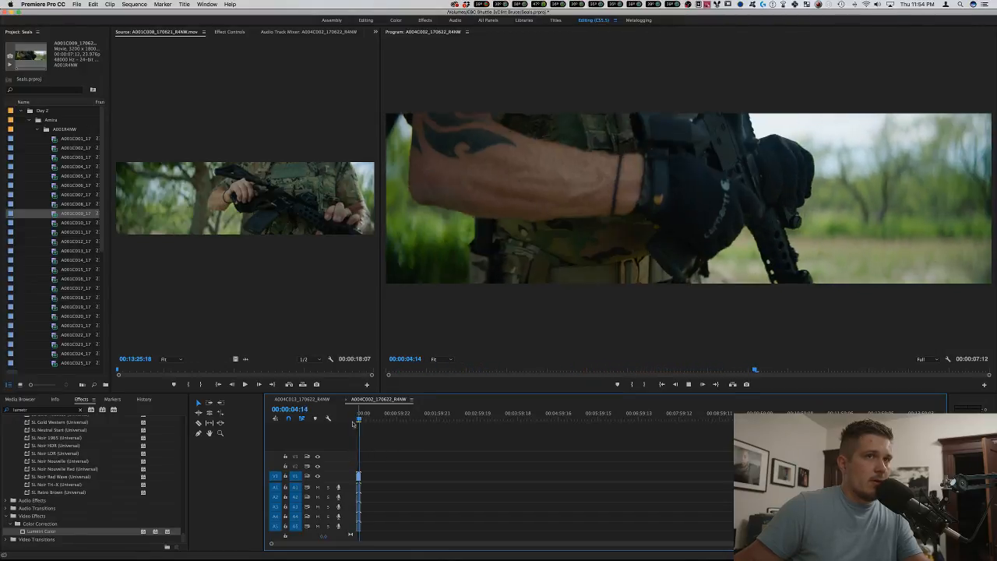
key("space")
Preview clips A001C006, A001C007 and A001C010 to A001C012 in the Source monitor, scrubbing through the promising ones.
left_click(57, 222)
double_click(54, 194)
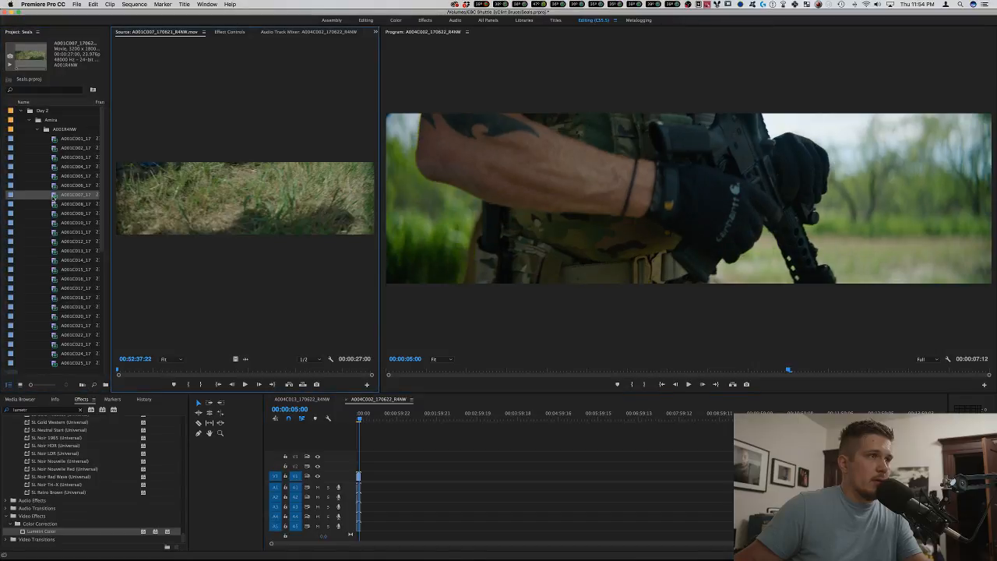
double_click(53, 184)
double_click(53, 193)
left_click_drag(190, 371, 299, 370)
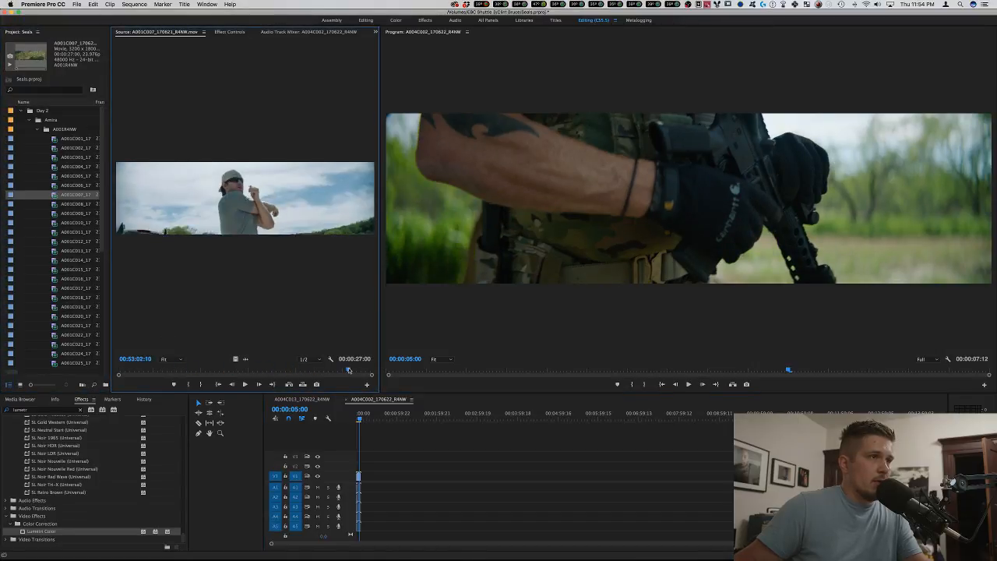
double_click(55, 222)
double_click(54, 232)
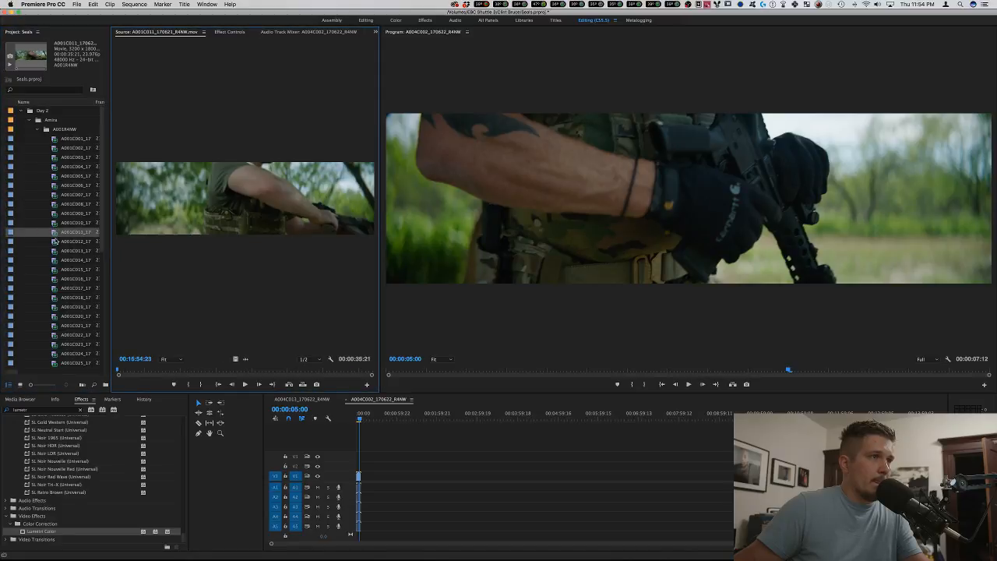
double_click(55, 240)
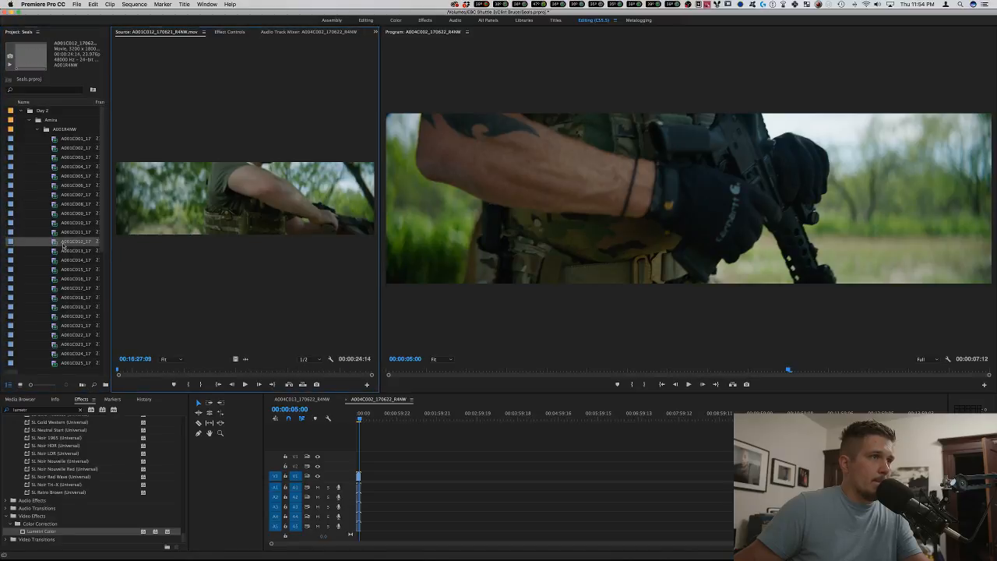
double_click(53, 231)
left_click_drag(233, 371, 302, 323)
Mark an In point at 00:15:58:04 in clip A001C010 and add the trimmed clip after A001C009 in the sequence.
double_click(75, 223)
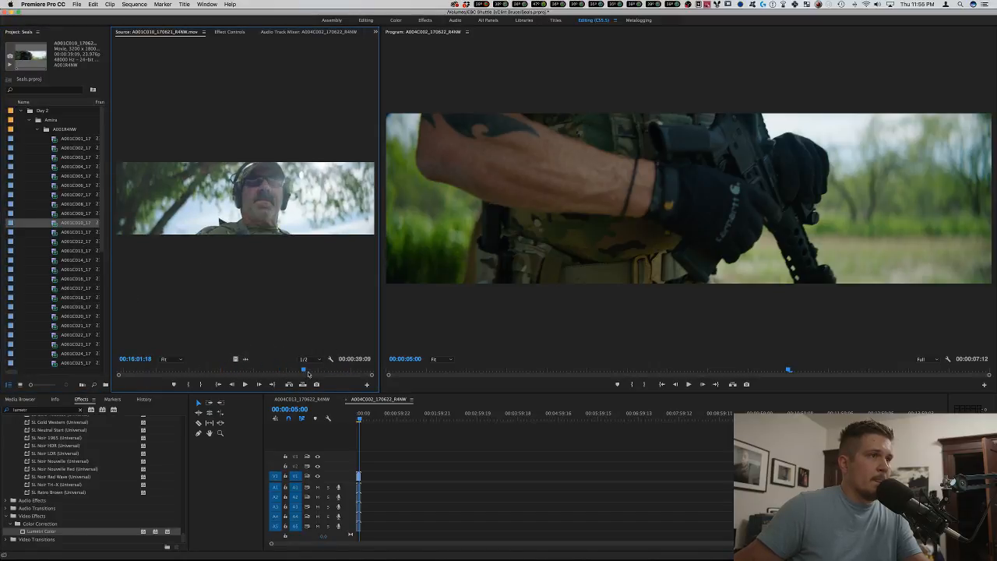
left_click_drag(308, 374, 281, 370)
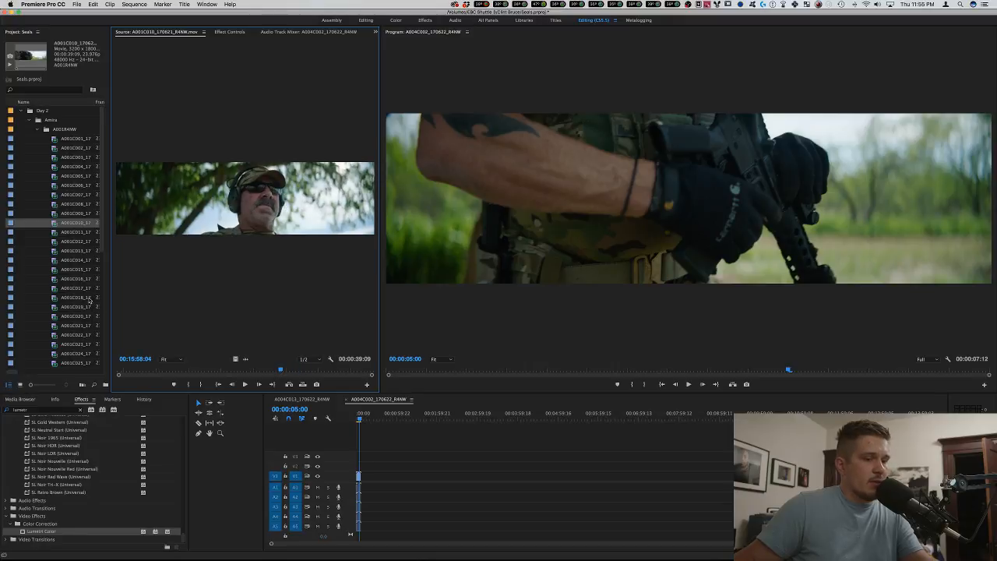
key("i")
left_click_drag(69, 224, 364, 493)
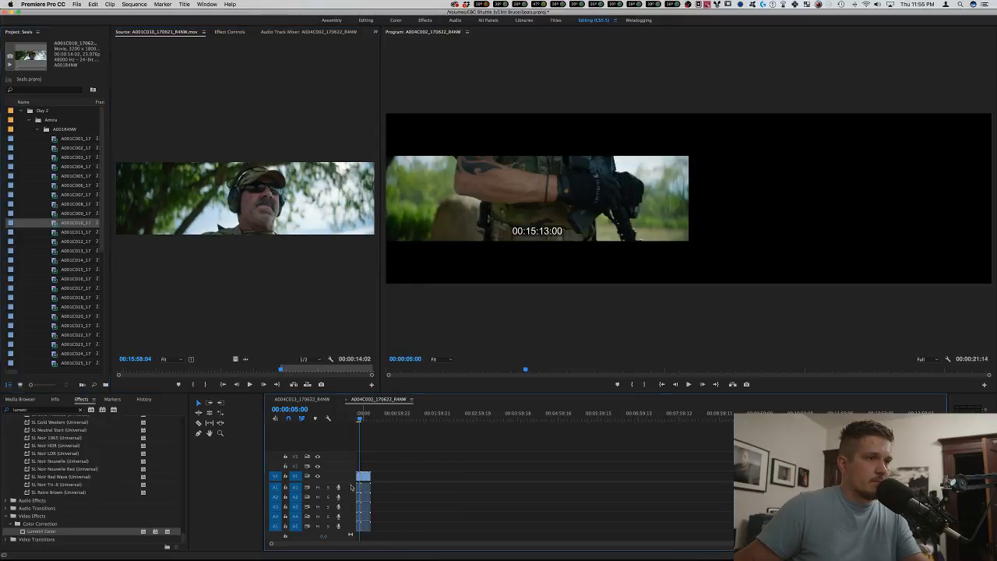
Park the playhead at 00:00:11:00, apply Tom's False Color to clip A001C010 and show its effect settings.
left_click(363, 415)
left_click_drag(364, 414, 364, 417)
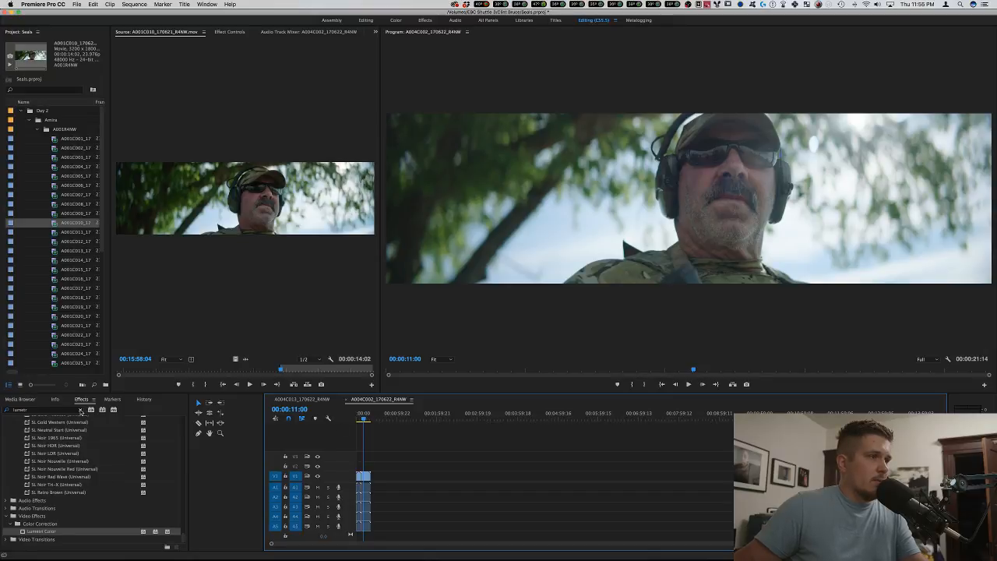
left_click(80, 410)
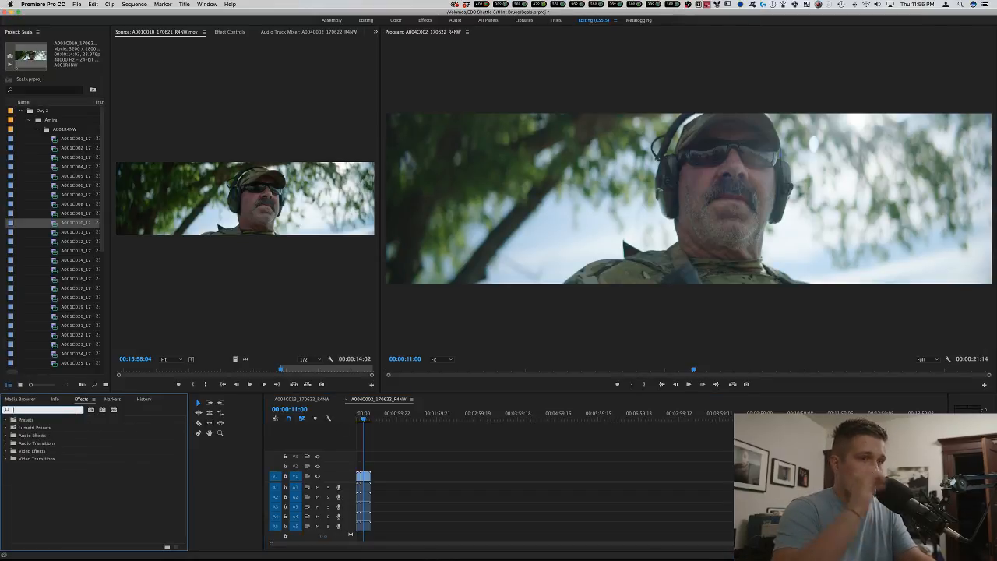
type("false c")
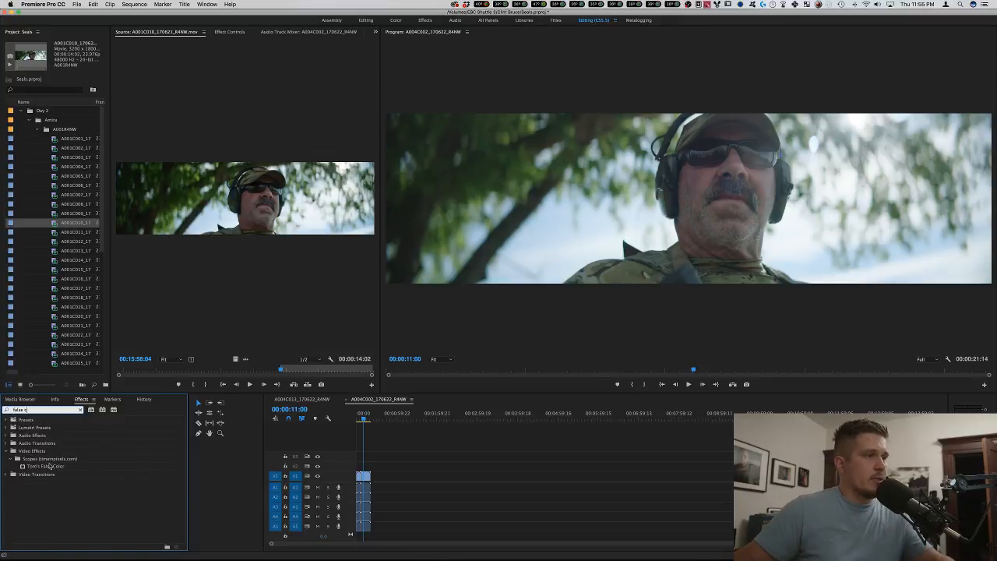
left_click_drag(50, 466, 363, 477)
left_click(229, 32)
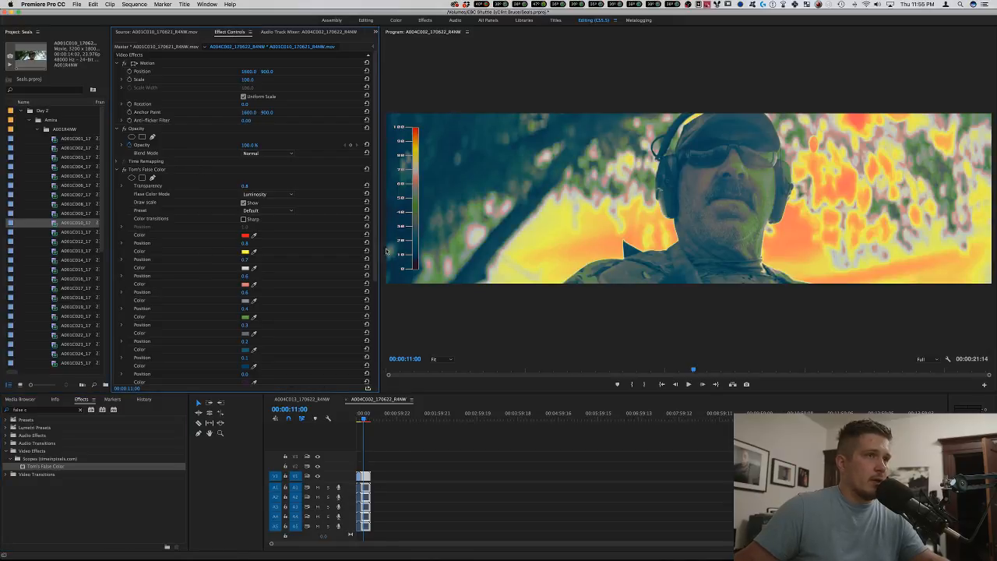
Set the Tom's False Color preset to SmallHD and inspect the exposure in the maximized Program monitor.
key("grave")
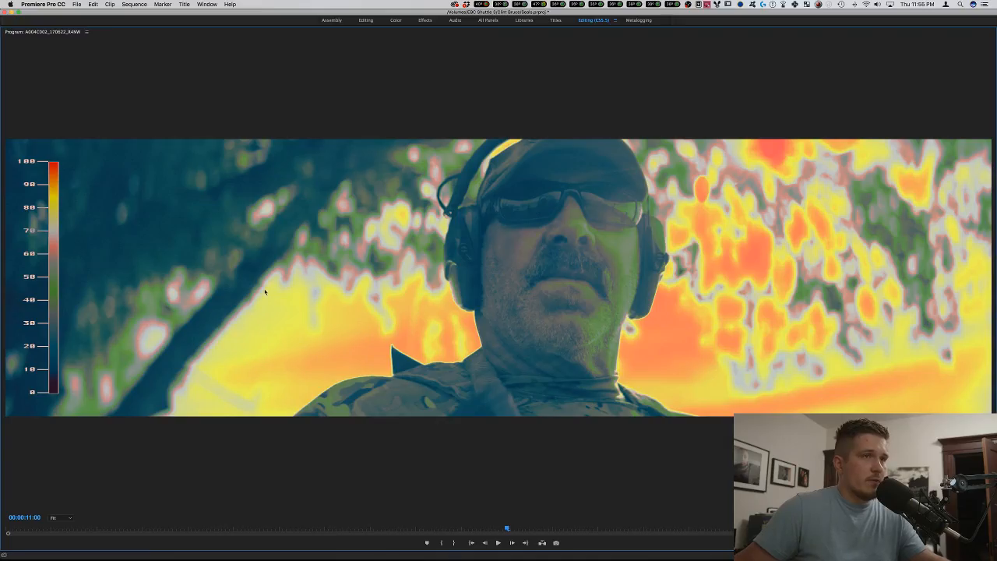
key("grave")
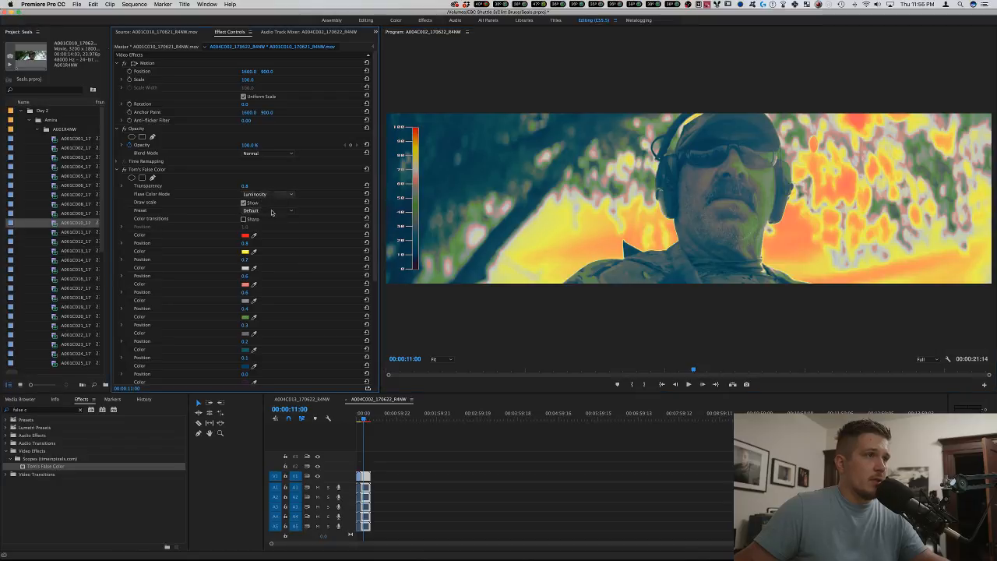
left_click(269, 210)
left_click(260, 232)
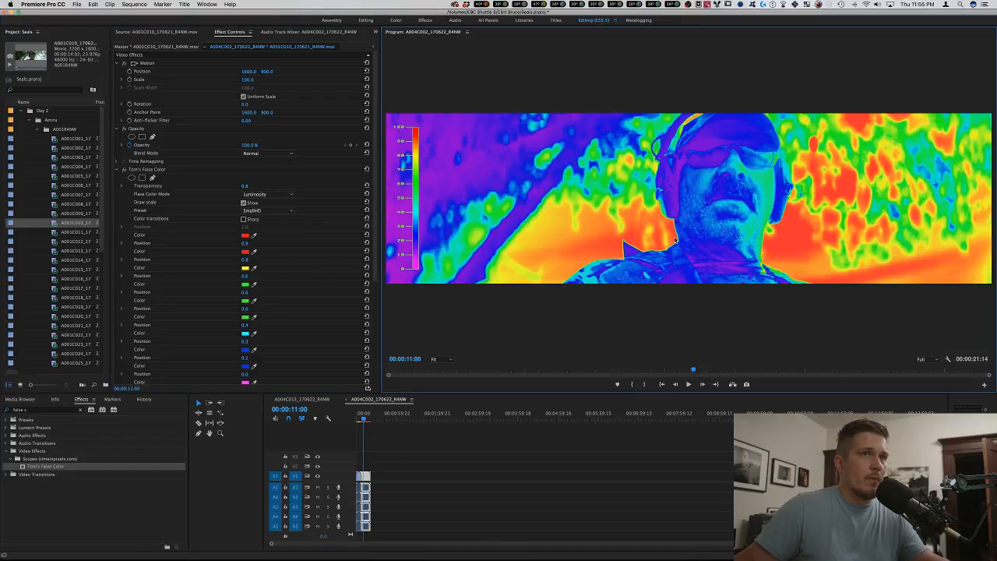
key("grave")
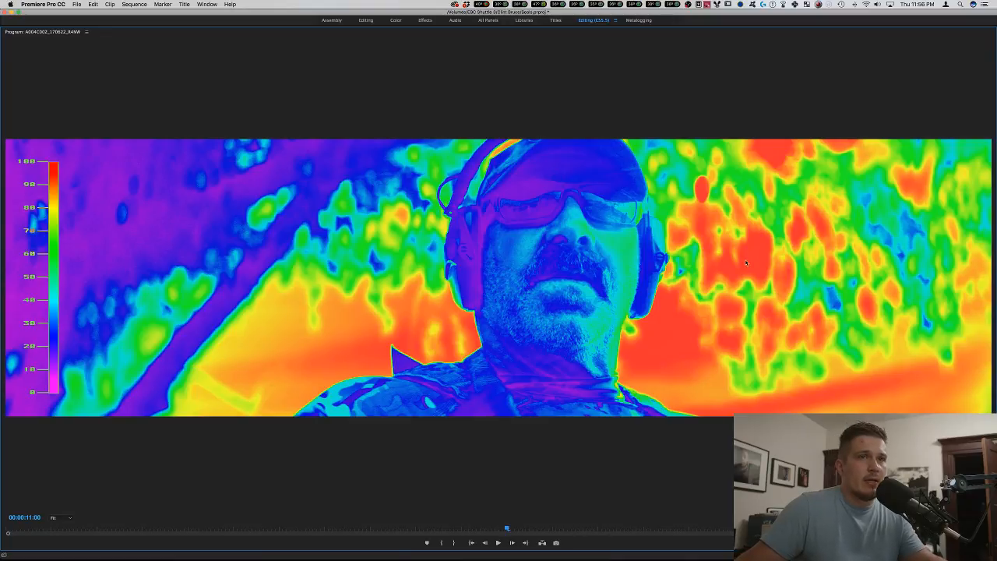
key("grave")
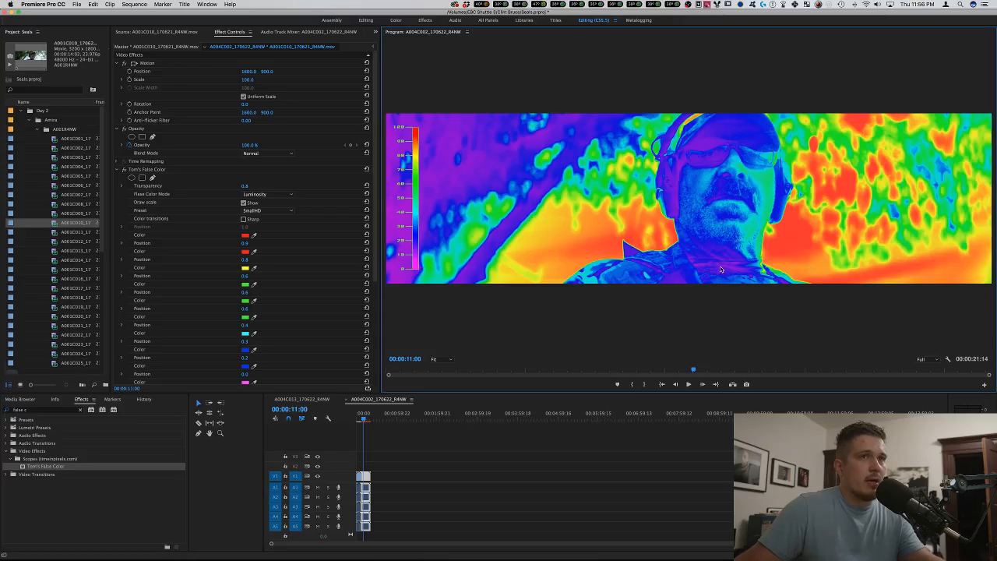
Disable Tom's False Color on the A001C010 sequence clip and the AMIRA LUT Lumetri Color effect on its master clip.
left_click(124, 170)
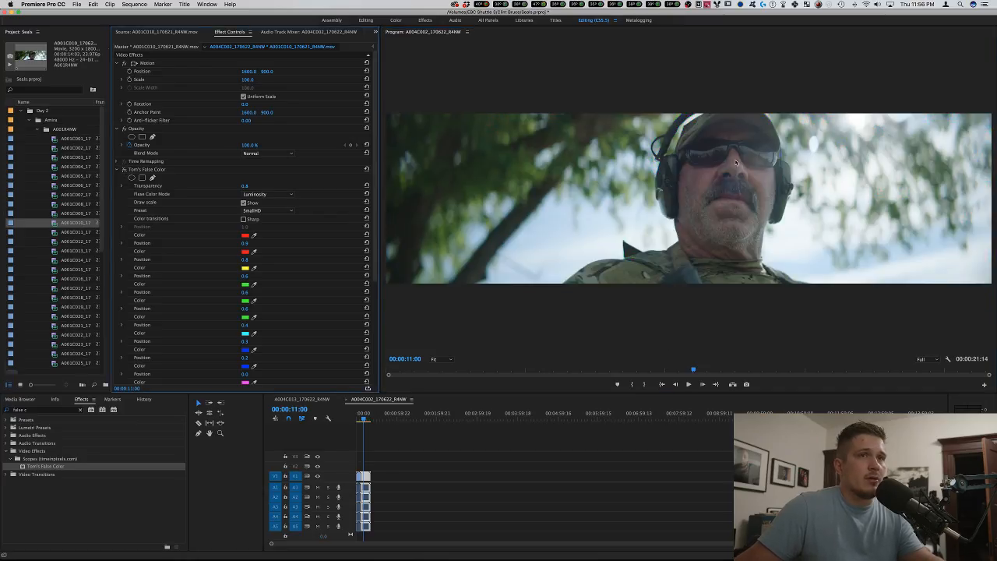
left_click(117, 169)
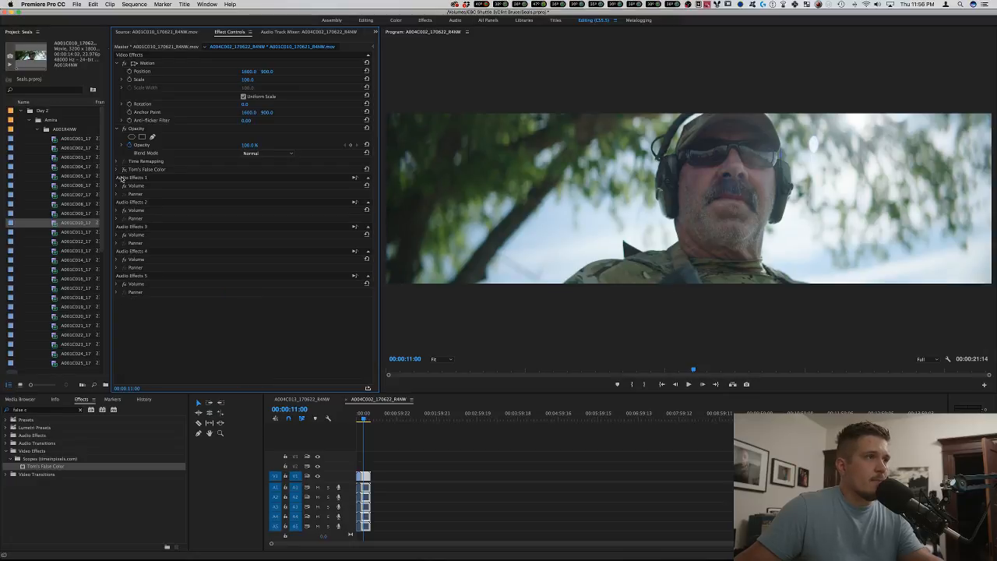
left_click(145, 46)
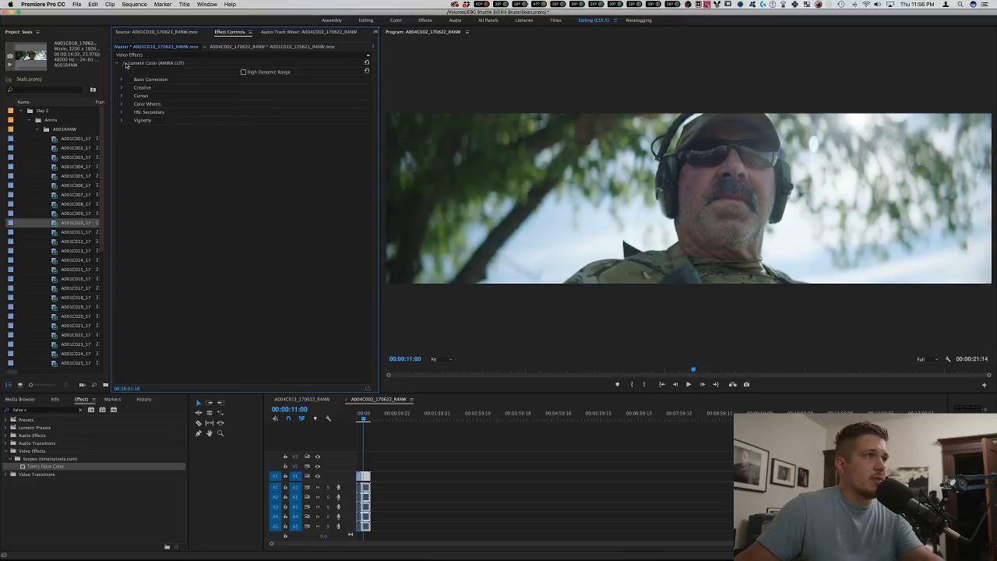
left_click(125, 63)
Find the Lumetri Color effect, apply it to clip A001C010 in the sequence and show the sequence clip's effect settings.
left_click(80, 409)
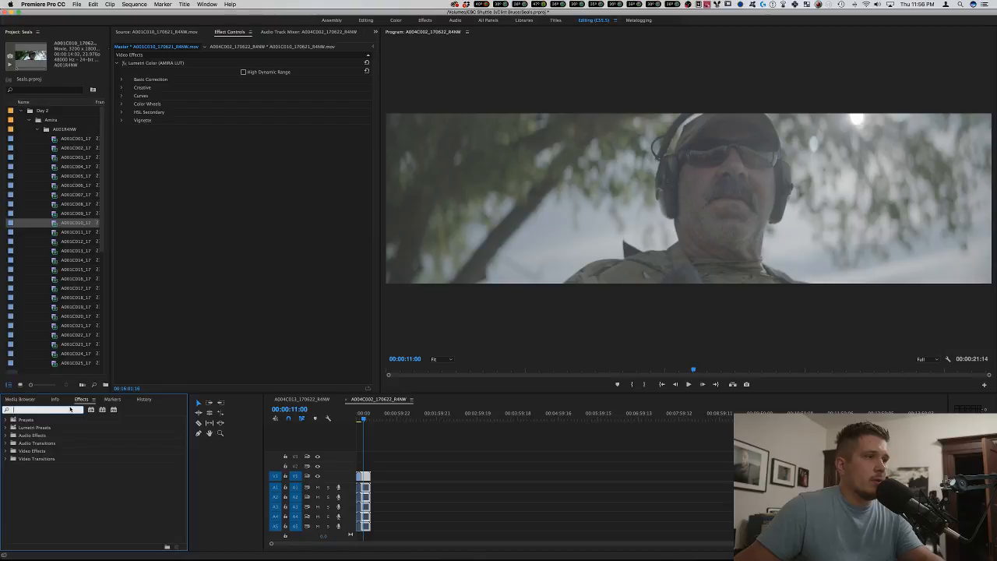
type("lumetri")
scroll(93, 475, "down", 10)
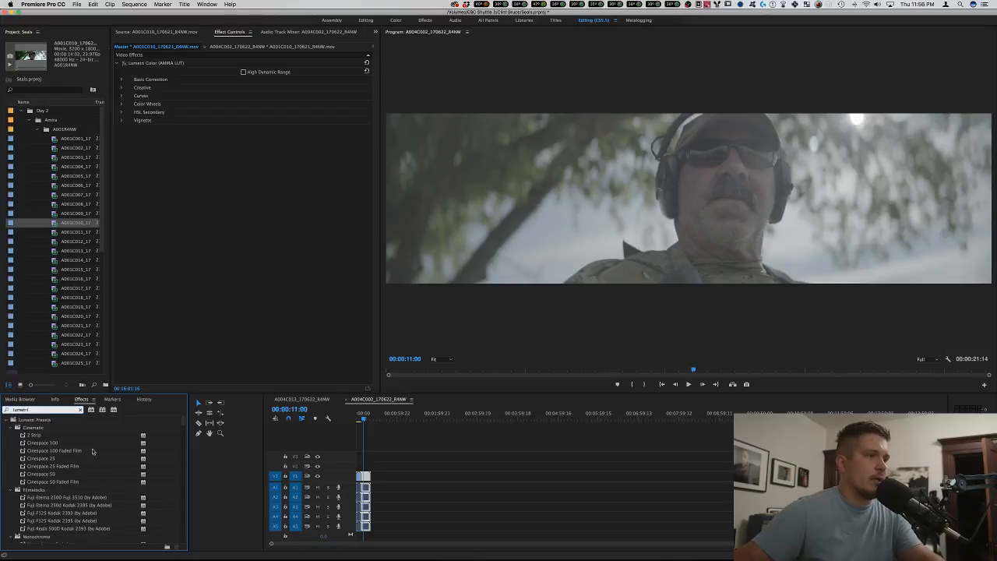
scroll(94, 483, "down", 5)
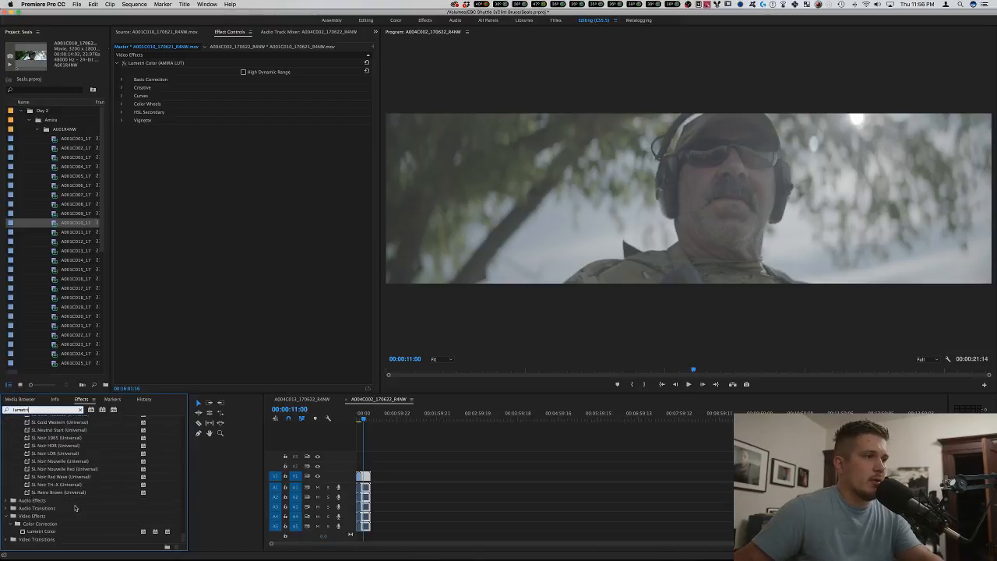
left_click(109, 531)
left_click_drag(47, 532, 364, 478)
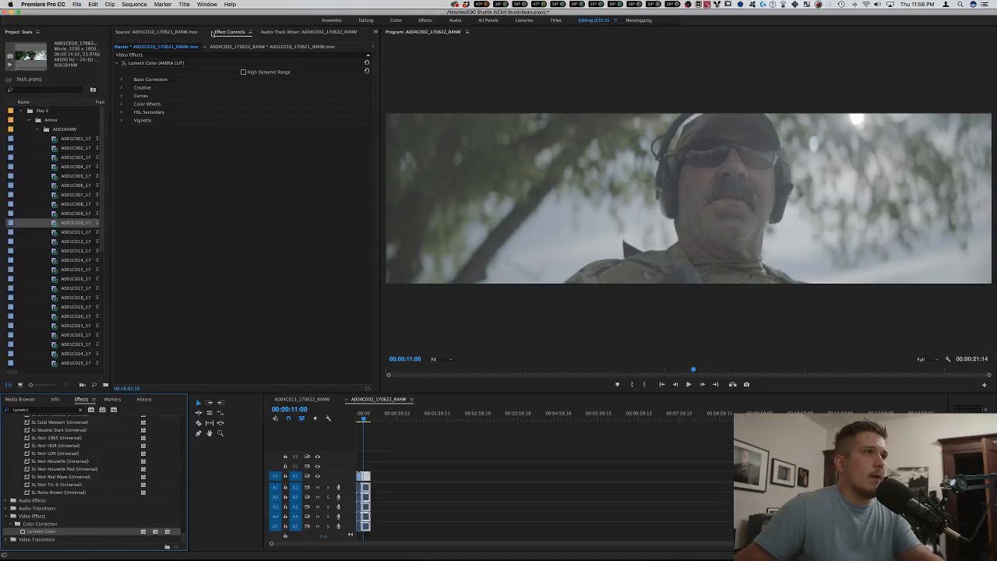
left_click(276, 47)
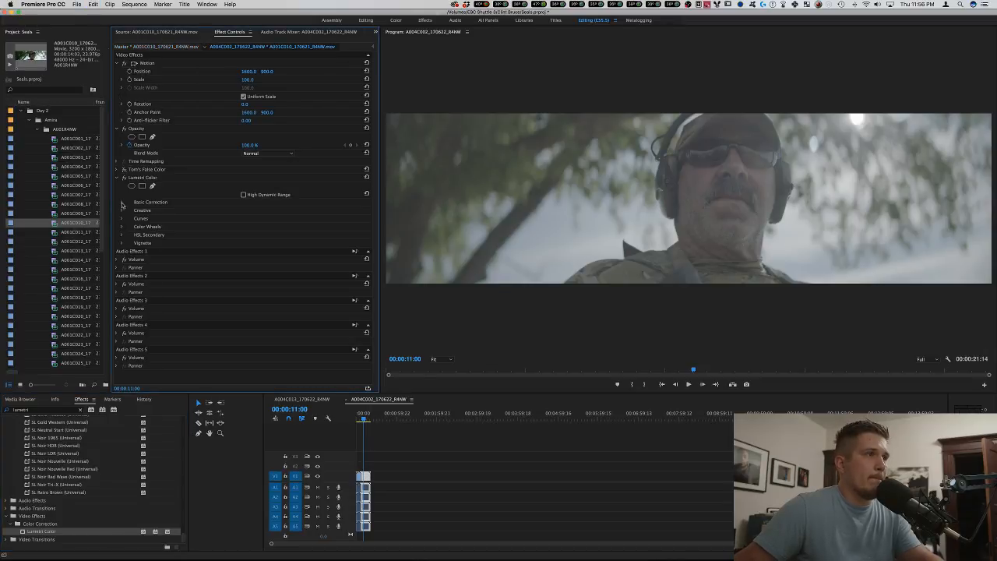
Set the Creative Look of the sequence clip's Lumetri Color effect to the Alexa_LPP Tetrachrome 400_FC LUT.
left_click(122, 212)
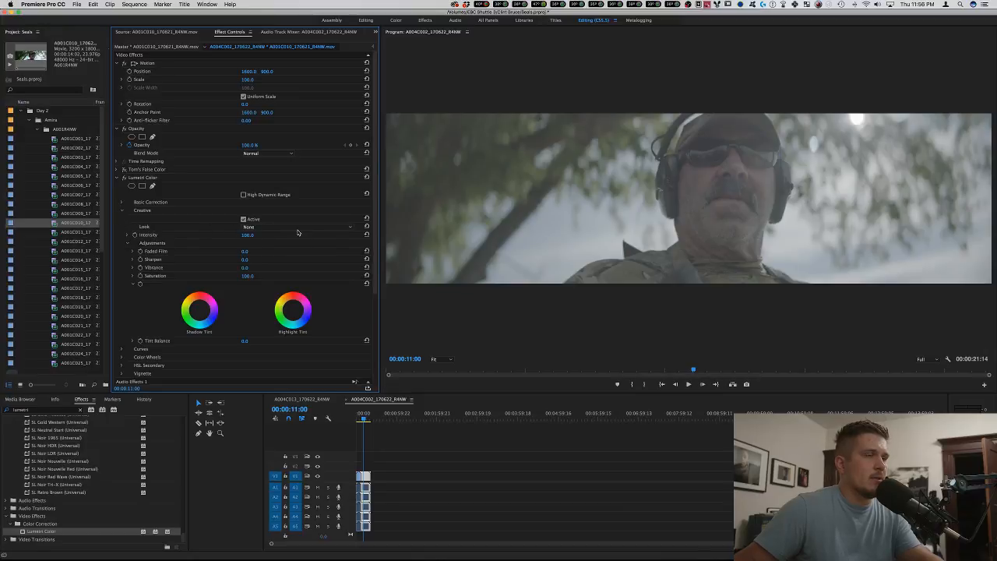
left_click(296, 230)
left_click(312, 65)
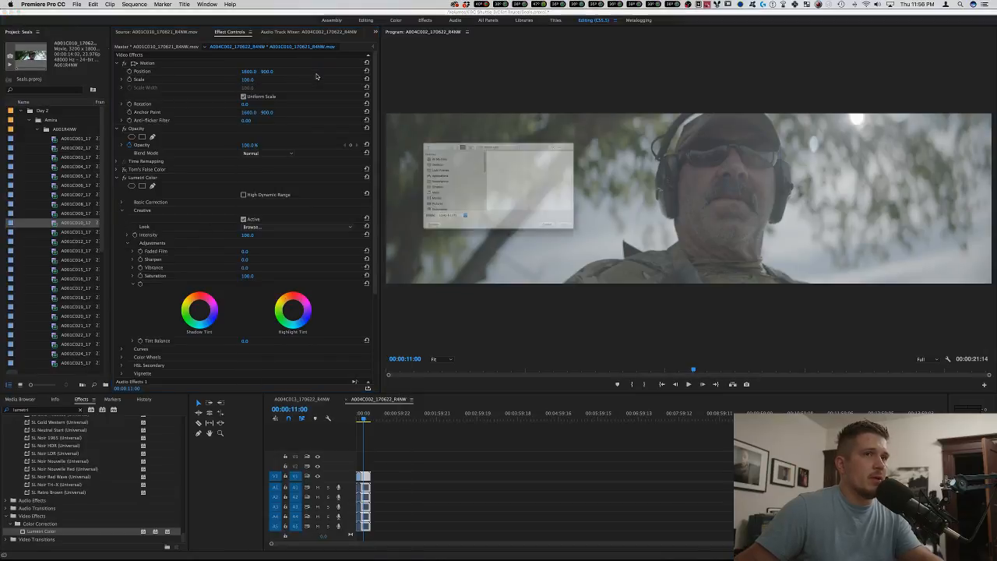
scroll(514, 202, "down", 3)
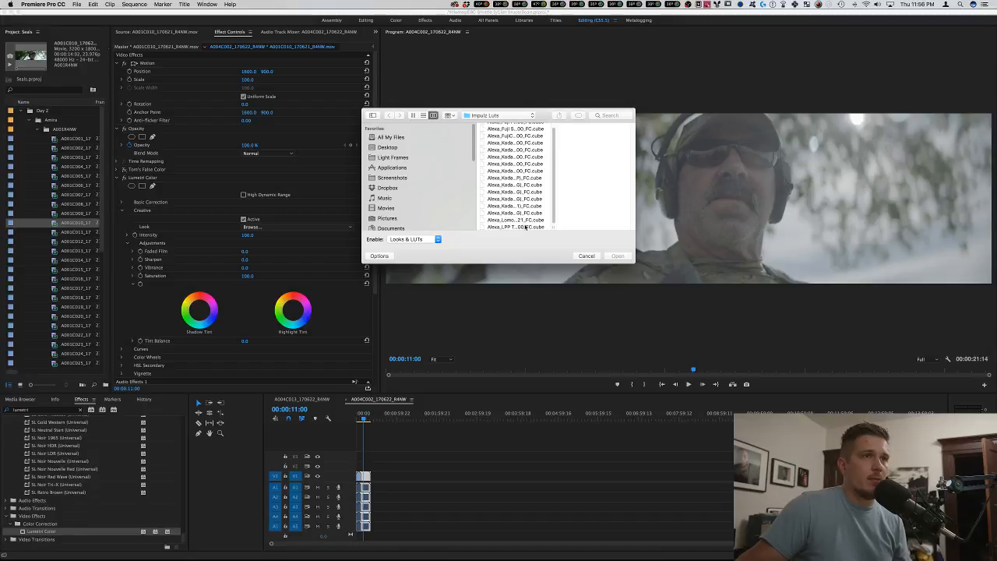
double_click(525, 226)
left_click(297, 227)
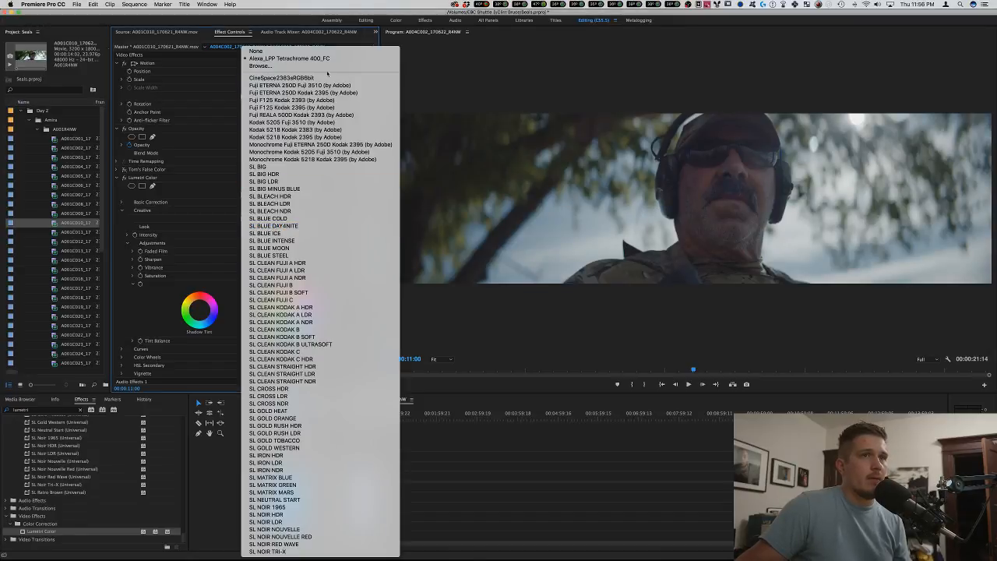
left_click(673, 506)
Inspect the graded shot in the maximized Program monitor and move the playhead to 00:00:11:04.
left_click(559, 371)
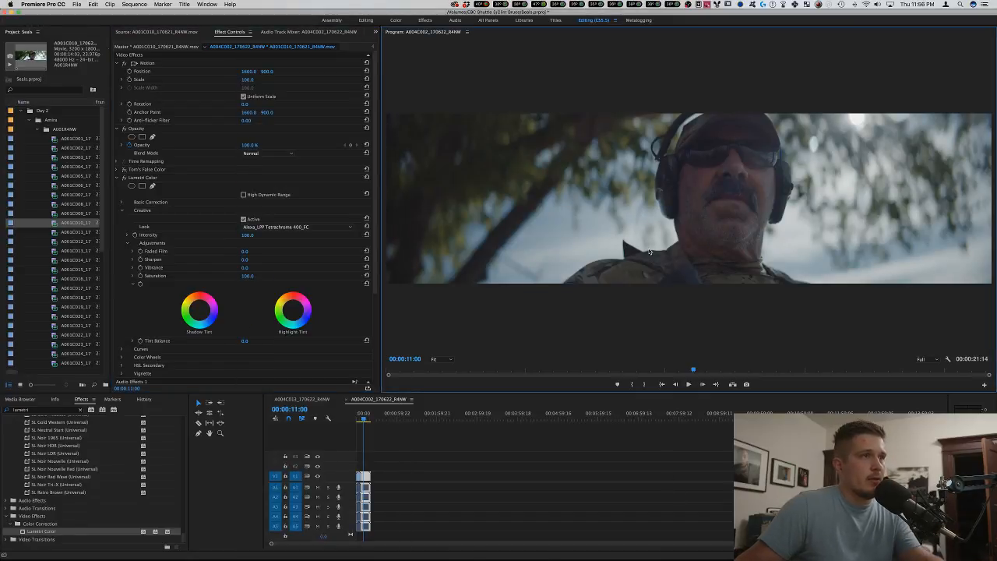
key("grave")
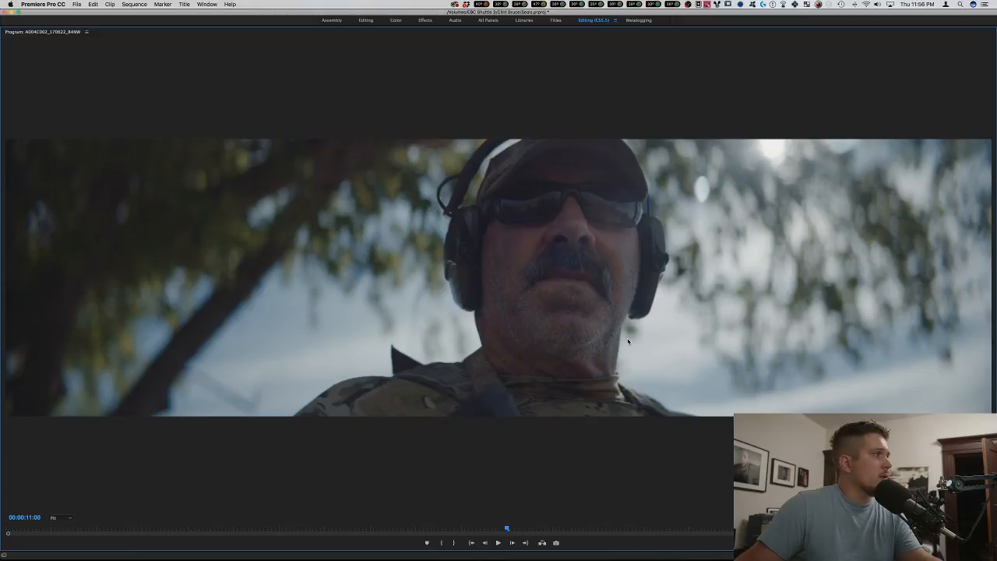
mouse_move(507, 530)
left_mouse_down()
mouse_move(100, 535)
mouse_move(418, 518)
mouse_move(696, 479)
mouse_move(748, 483)
mouse_move(726, 472)
mouse_move(728, 522)
mouse_move(631, 520)
mouse_move(556, 539)
mouse_move(505, 530)
mouse_move(515, 529)
left_mouse_up()
key("grave")
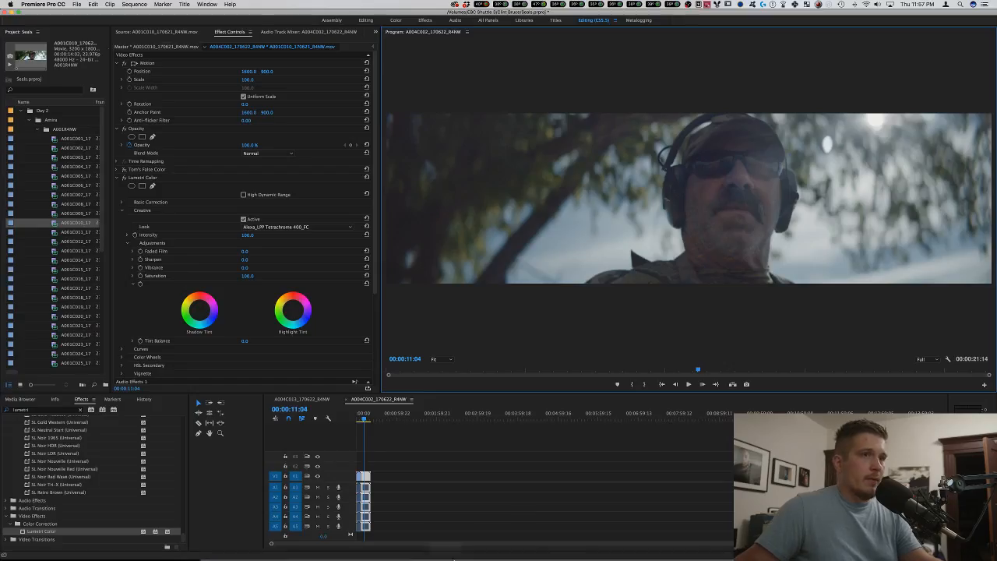
Switch to Notes, review the reference stills in the viewer's lighting question, and return to Premiere Pro.
mouse_move(353, 551)
left_click(257, 547)
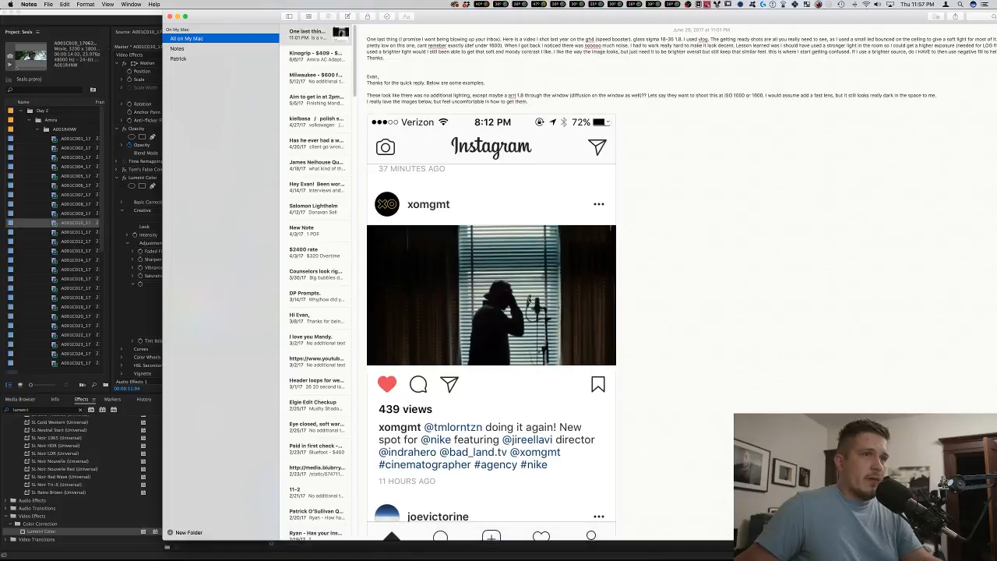
scroll(518, 298, "down", 1)
left_click(518, 298)
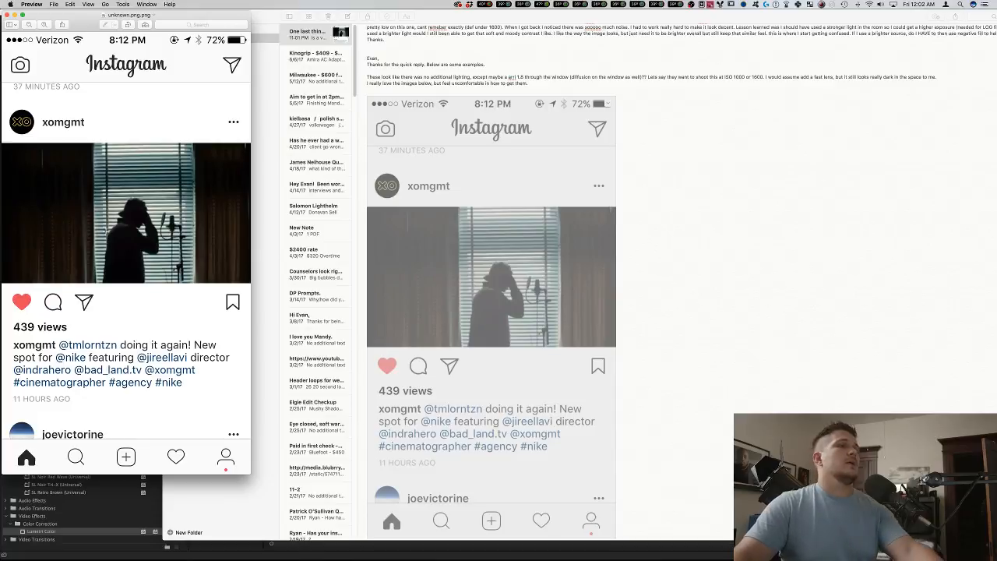
left_click(6, 14)
scroll(485, 288, "down", 15)
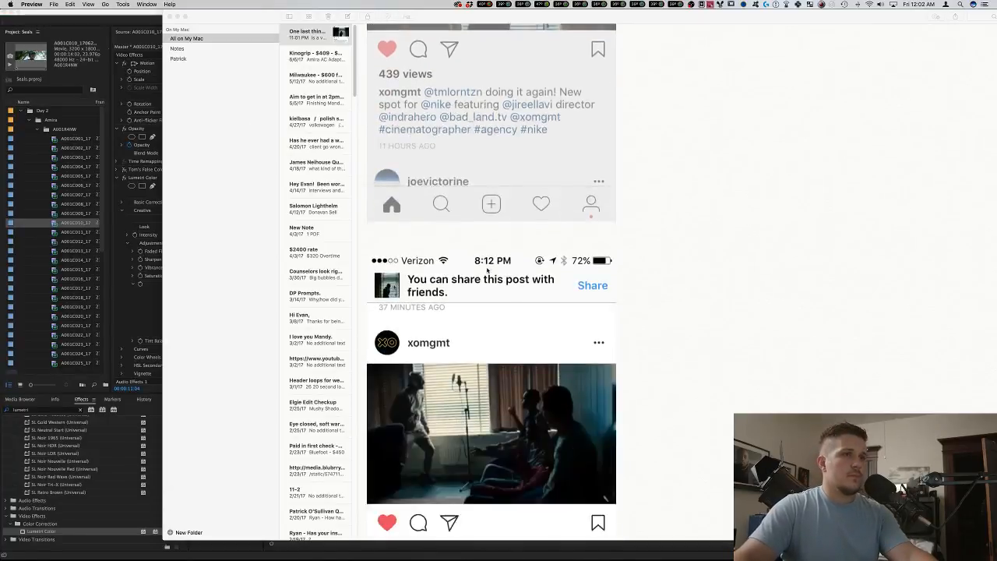
scroll(485, 288, "down", 4)
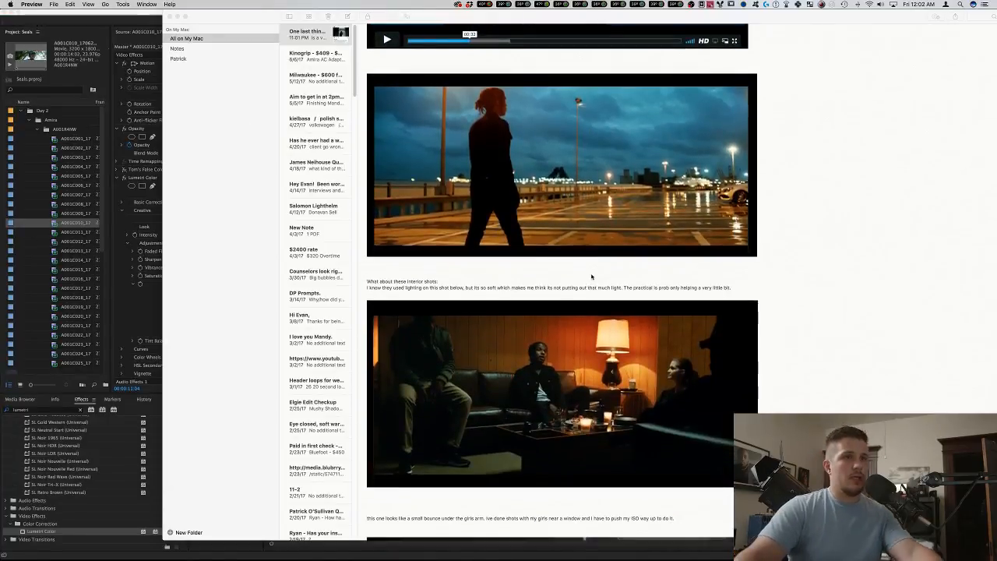
scroll(590, 277, "up", 5)
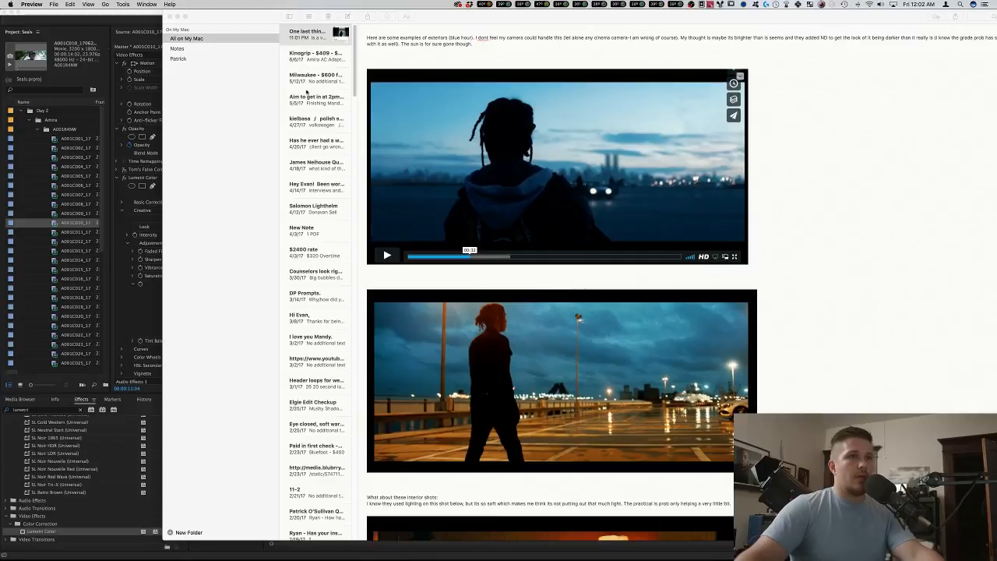
left_click(173, 15)
Look through the Day 3 Amira bin and the Day 2 Card 1 bin for example footage.
left_click(21, 113)
left_click(21, 111)
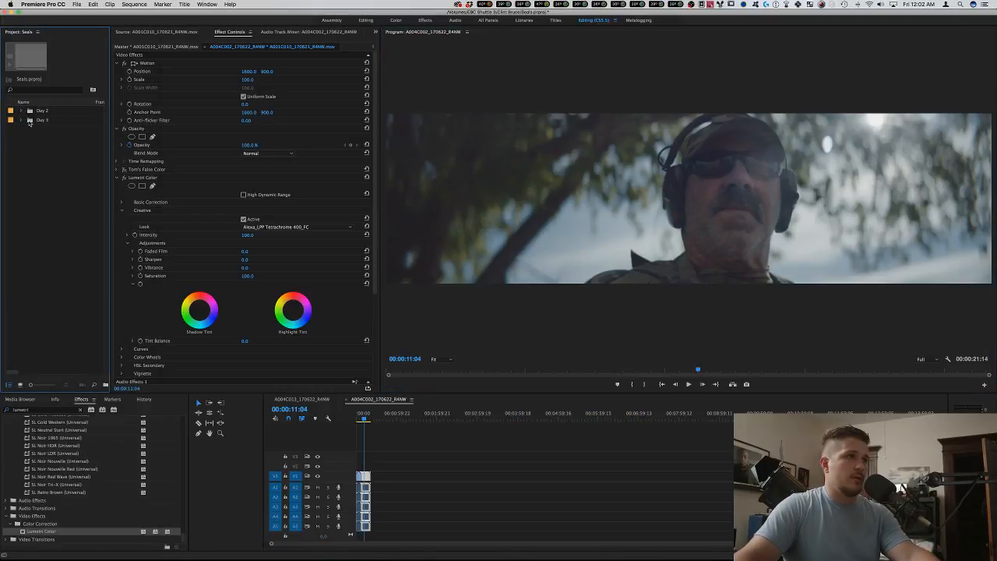
left_click(21, 121)
left_click(29, 131)
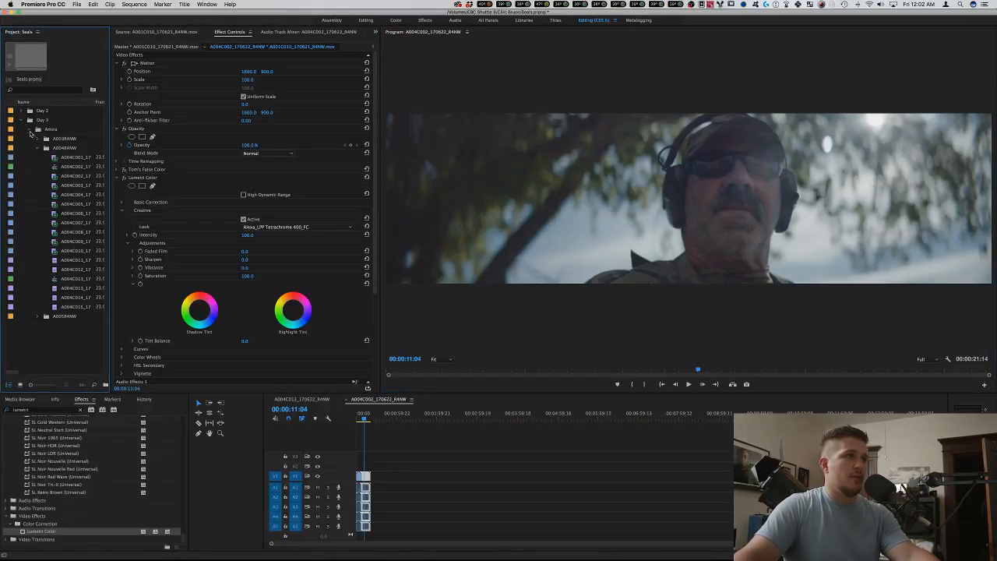
left_click(21, 120)
left_click(21, 112)
left_click(35, 129)
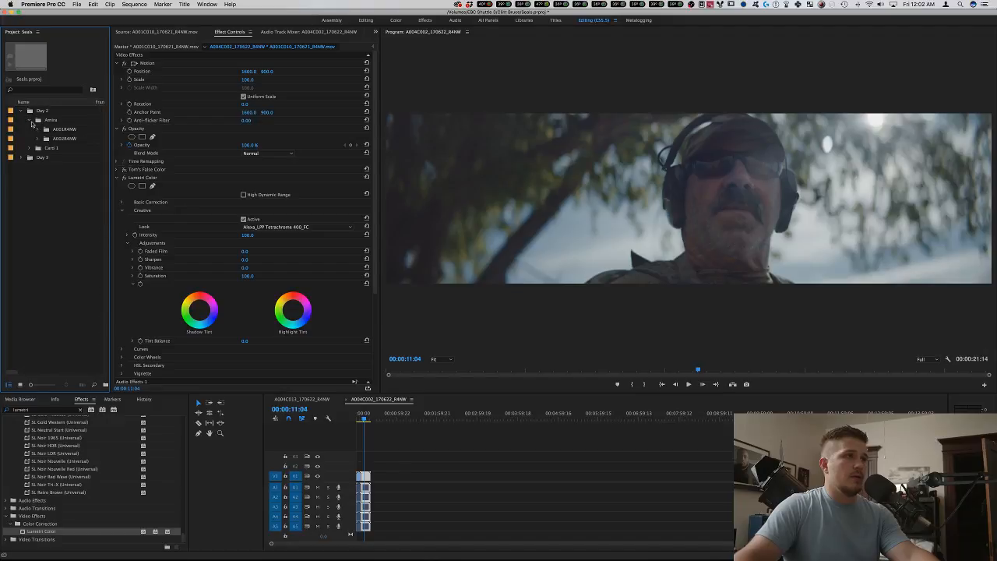
left_click(29, 121)
left_click(29, 129)
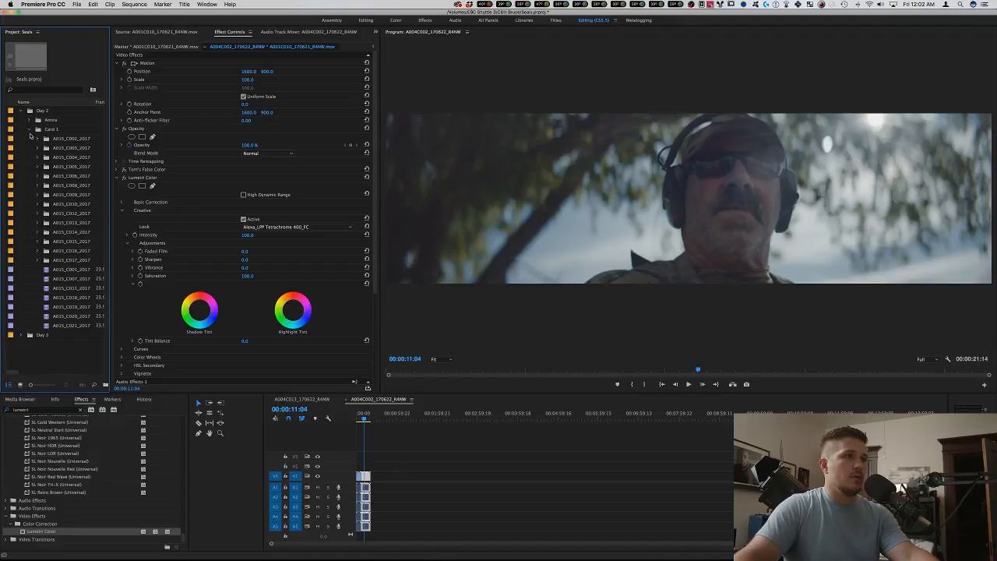
left_click(29, 130)
Open the A002R4NW bin in Day 2's Amira bin and preview clips A002C031, A002C030 and A002C028 as source clips.
left_click(29, 119)
left_click(36, 139)
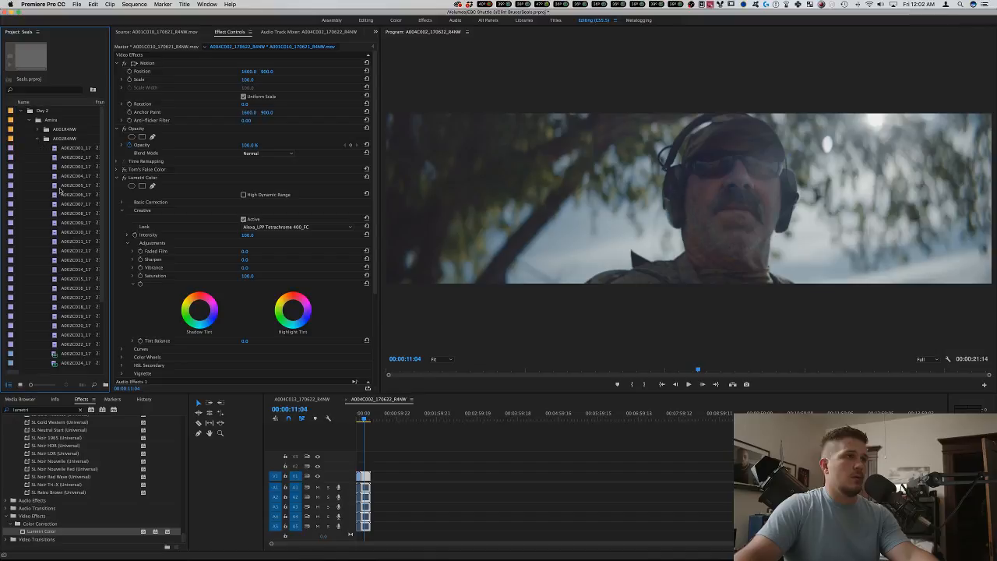
scroll(63, 195, "down", 5)
double_click(57, 343)
double_click(56, 334)
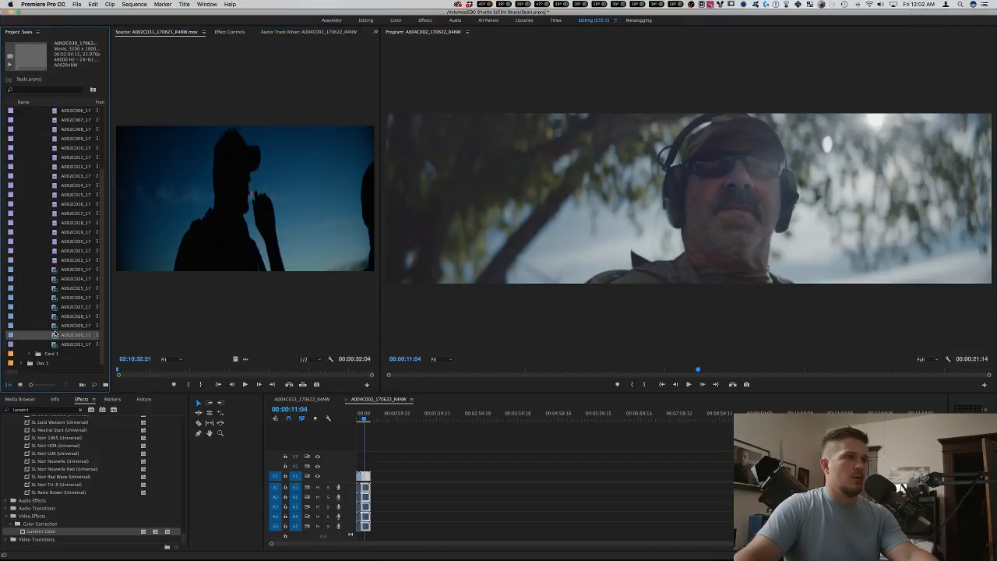
double_click(55, 316)
Conform the pixel aspect ratio of clips A002C023 through A002C031 to Anamorphic 2:1 (2.0).
left_click(55, 271)
left_click(58, 345, "shift")
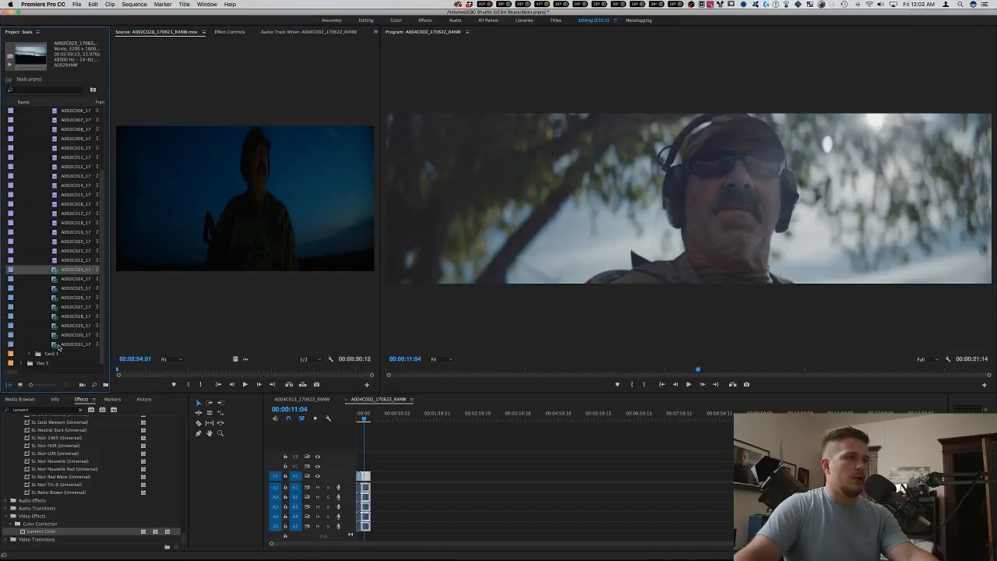
right_click(73, 320)
mouse_move(119, 391)
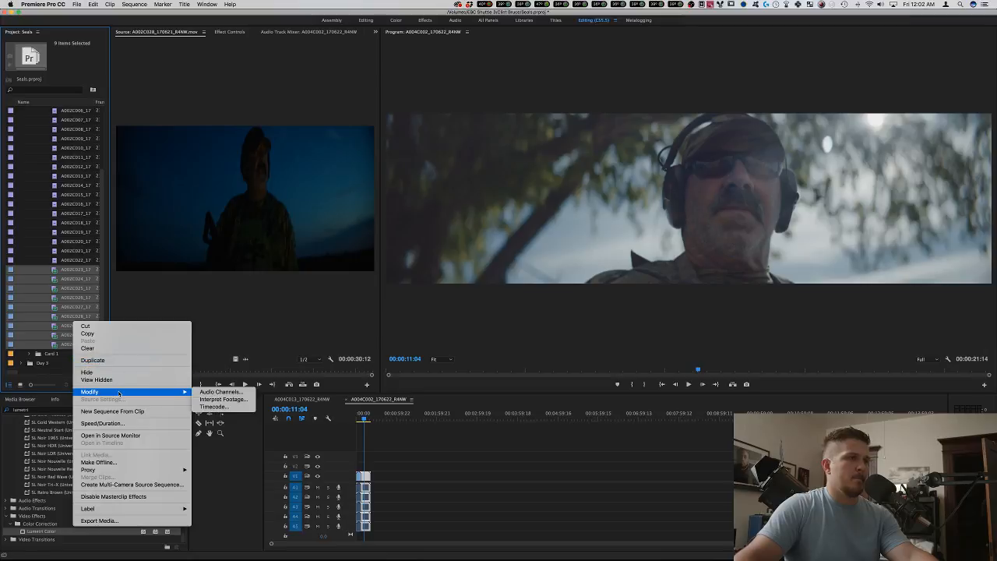
left_click(235, 399)
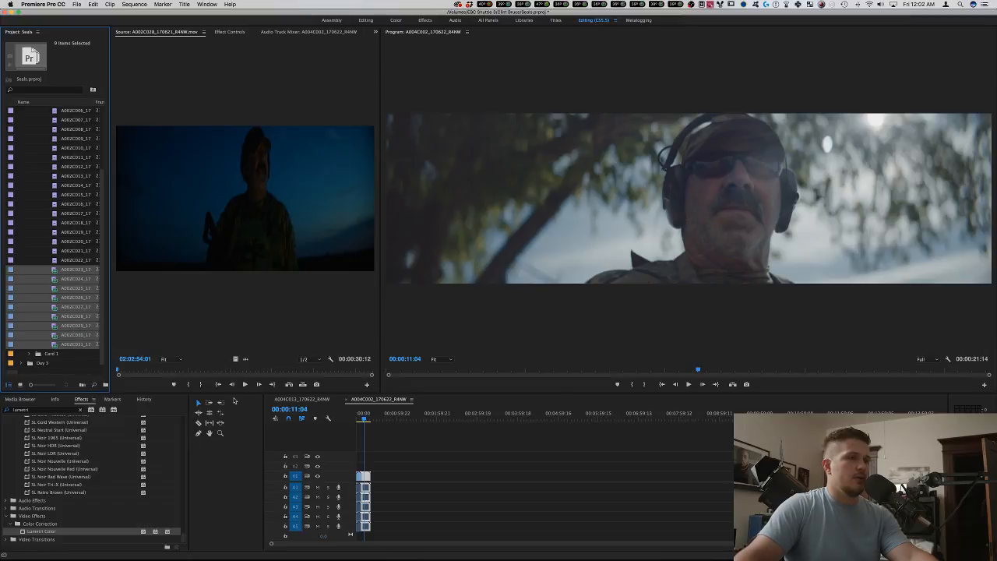
left_click(407, 266)
left_click(488, 267)
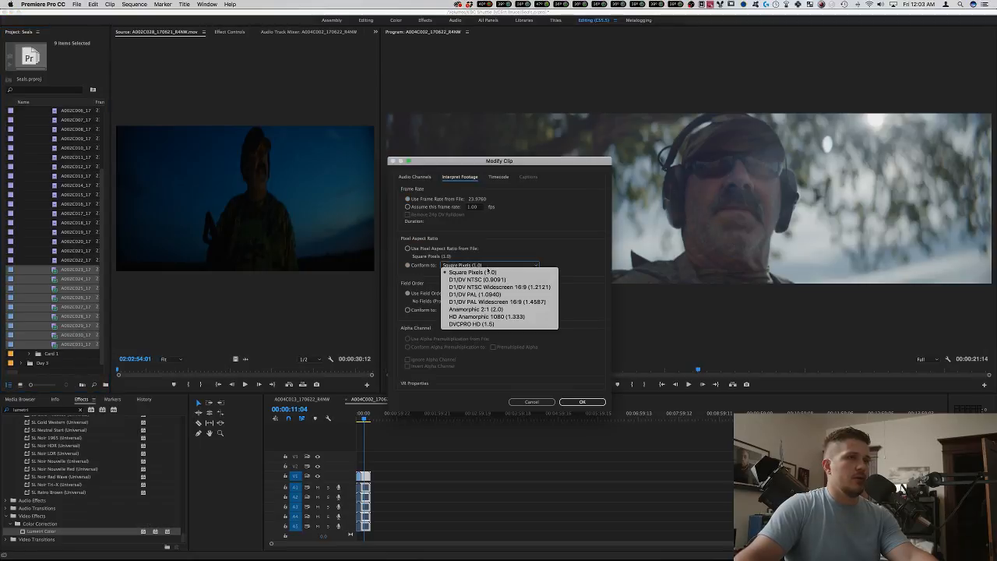
left_click(476, 309)
key("Return")
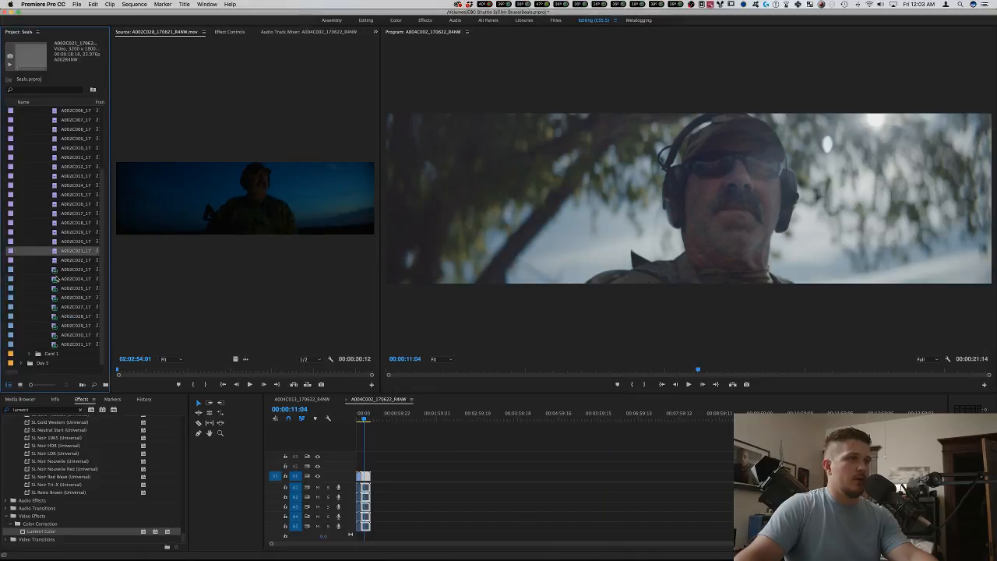
Add clips A002C023 through A002C031 to V1 after the existing footage, leaving a gap, and park the playhead at 00:08:36:01.
left_click_drag(58, 279, 403, 493)
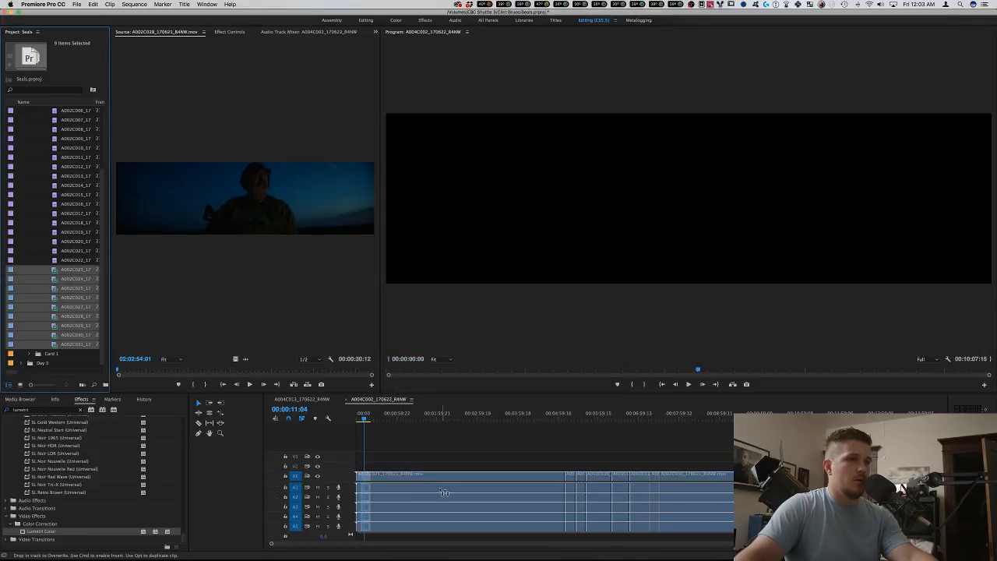
left_click_drag(530, 489, 609, 481)
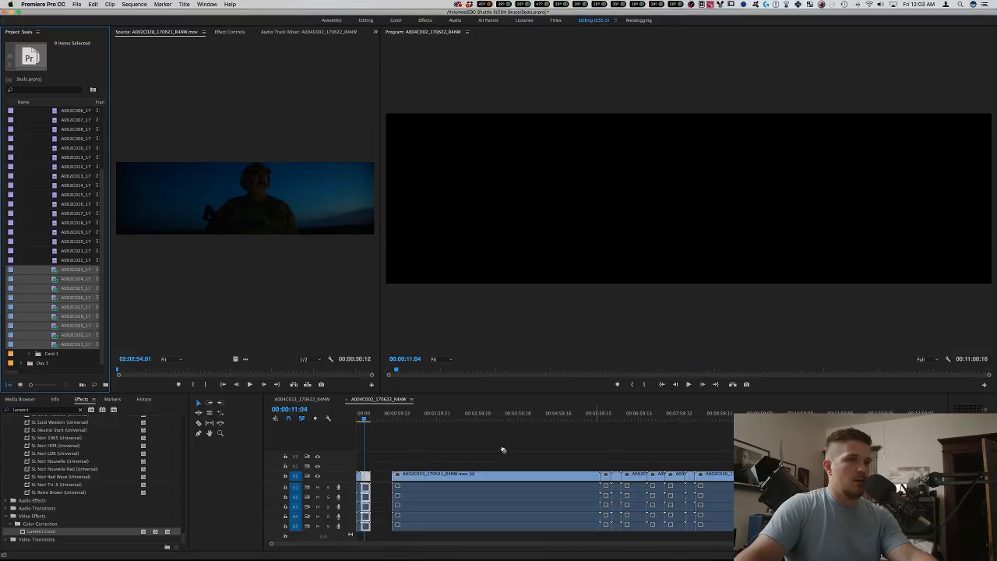
left_click(402, 416)
left_click_drag(402, 416, 703, 425)
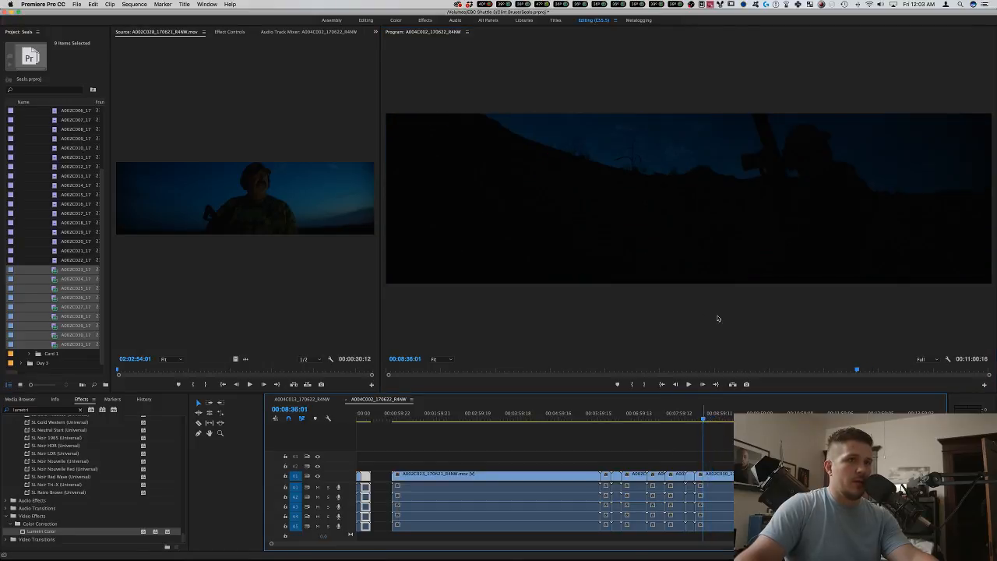
Play through the dusk silhouette shots in the maximized Program monitor, pausing to examine their exposure, and stop at 00:10:13:08.
key("grave")
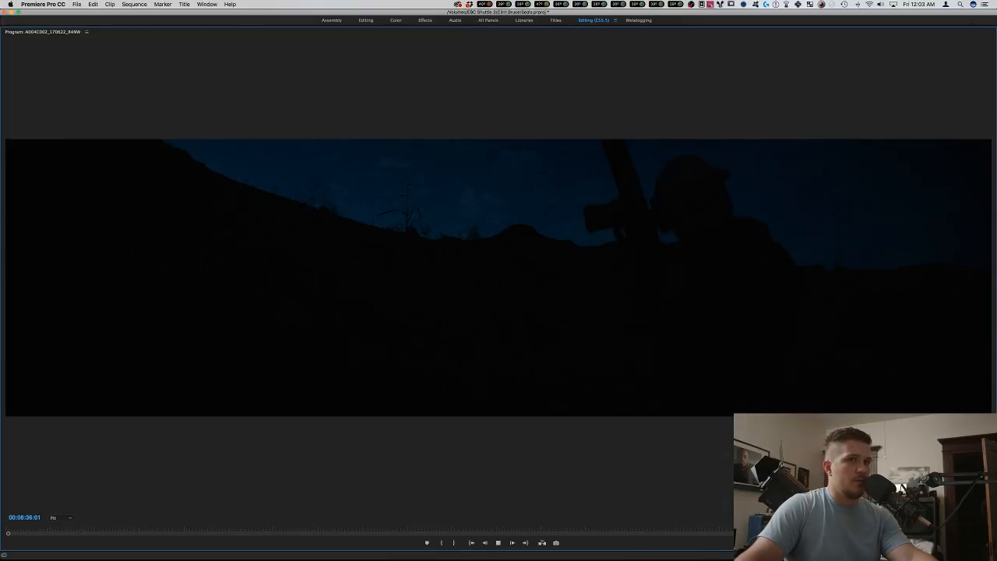
key("space")
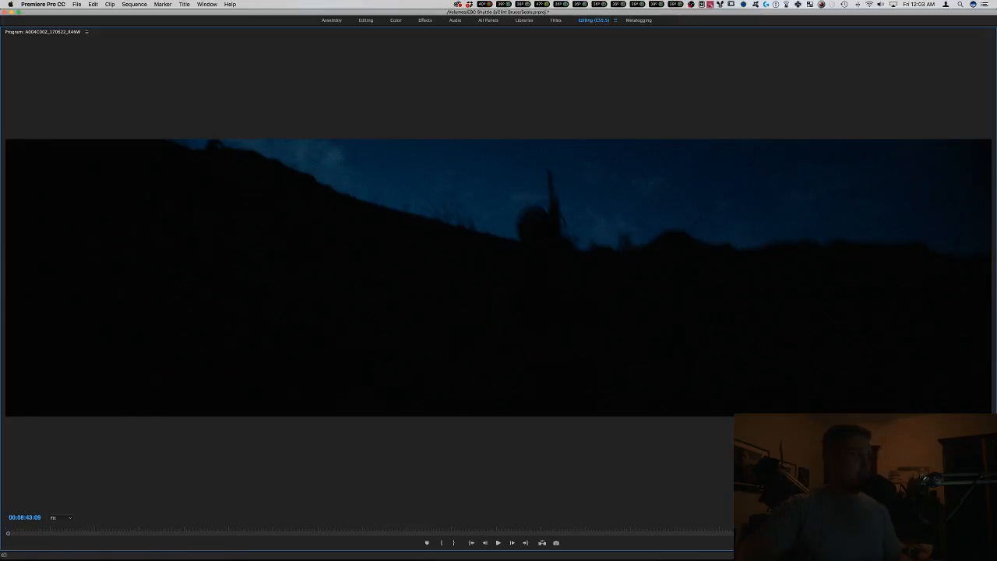
key("space")
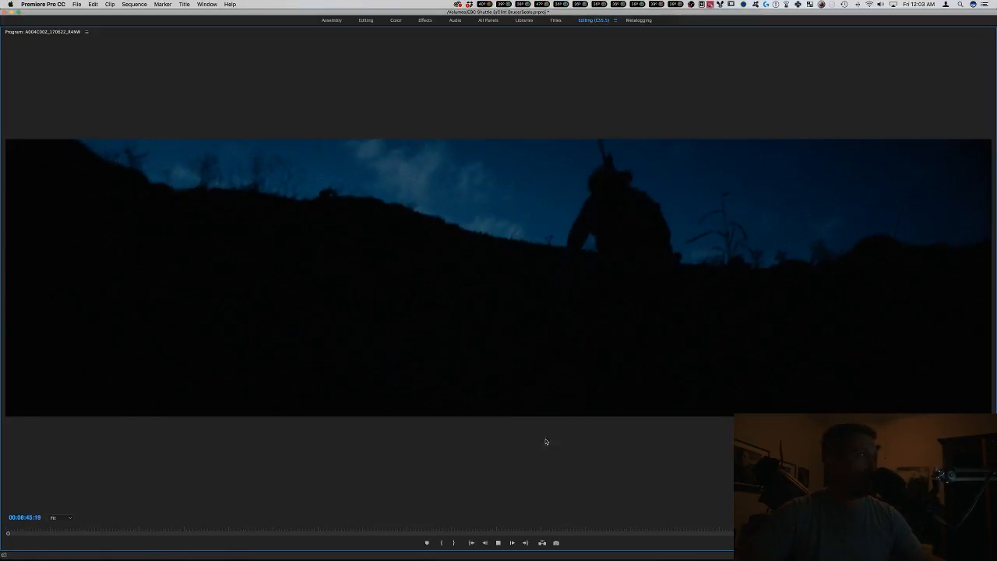
key("space")
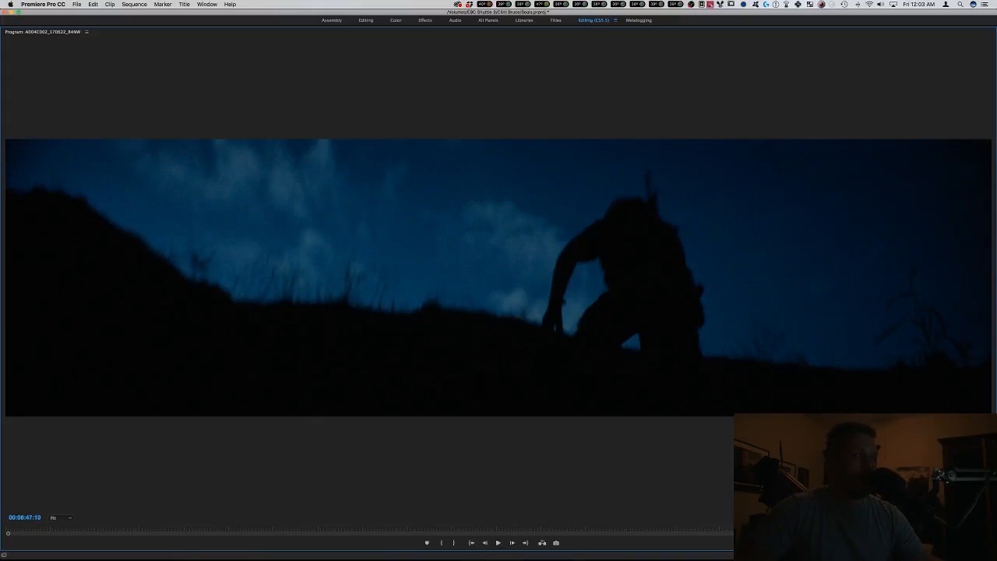
key("space")
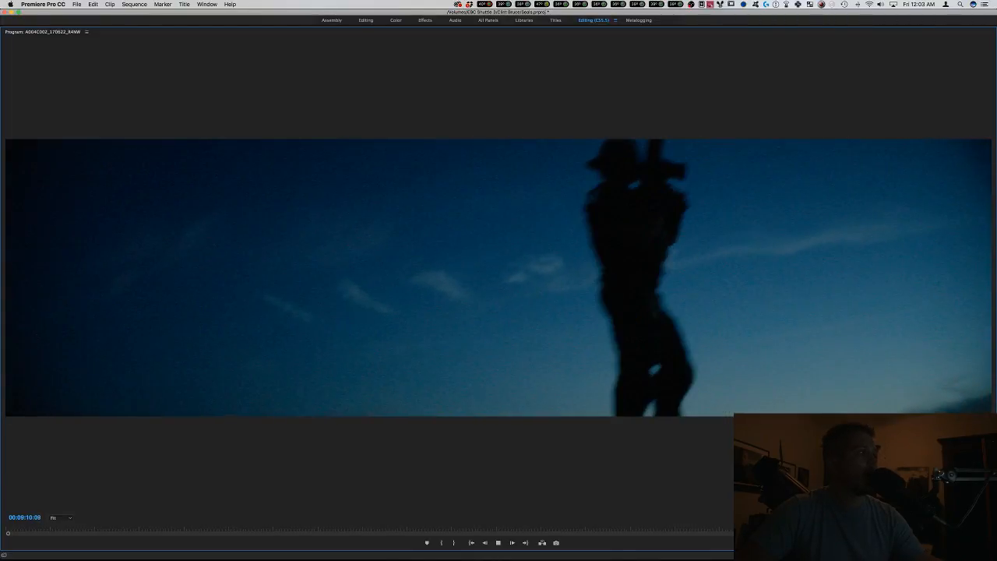
key("space")
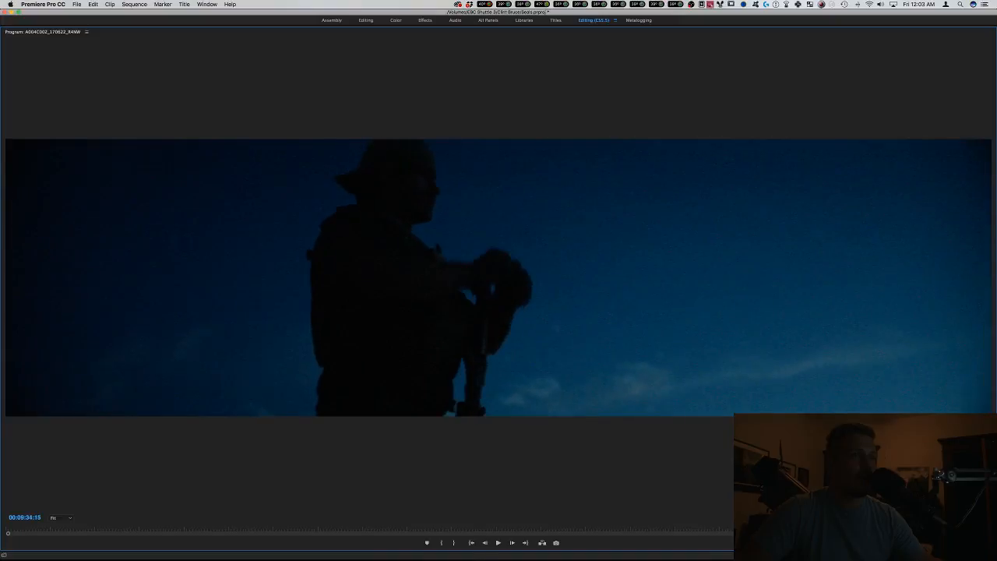
key("j")
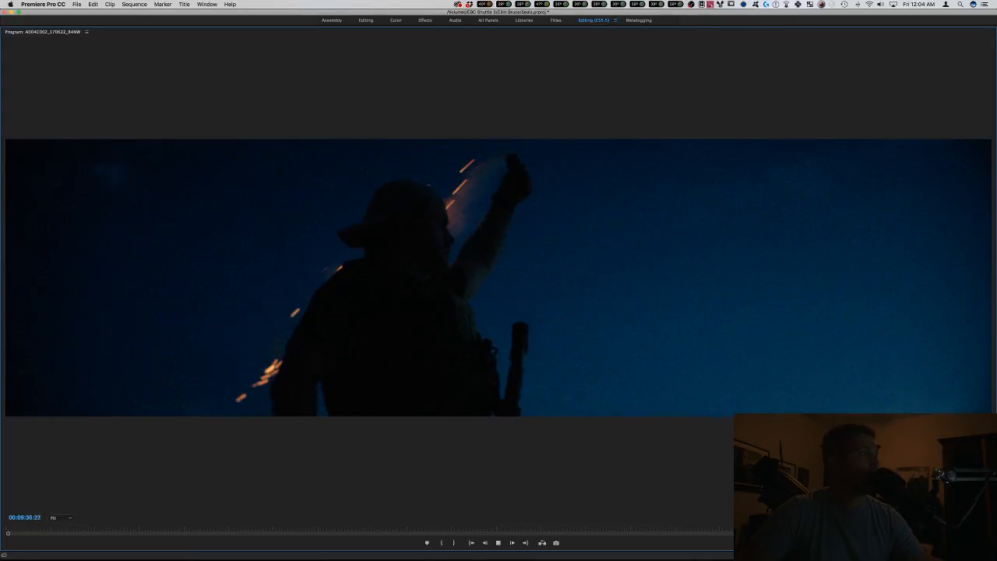
key("k")
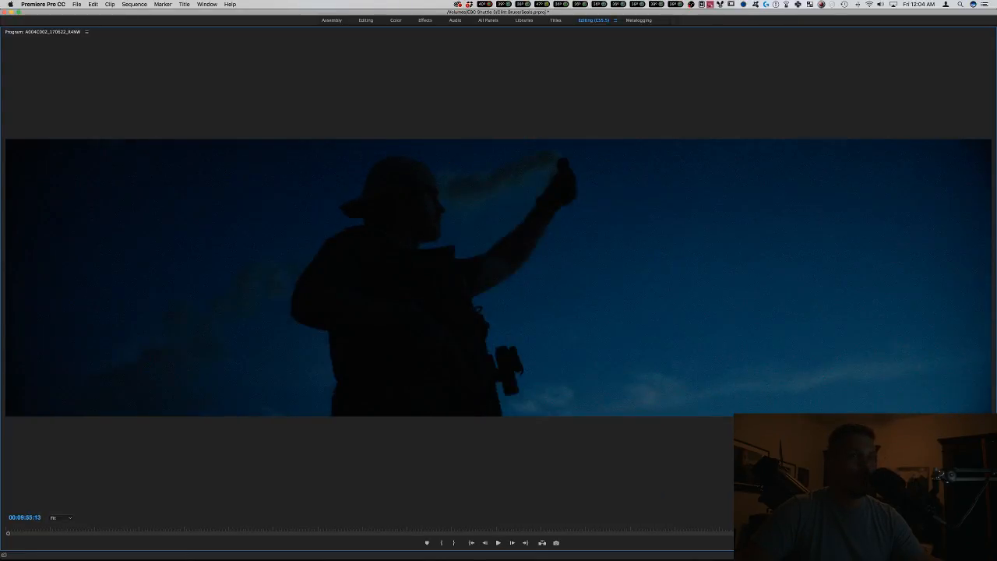
key("Right")
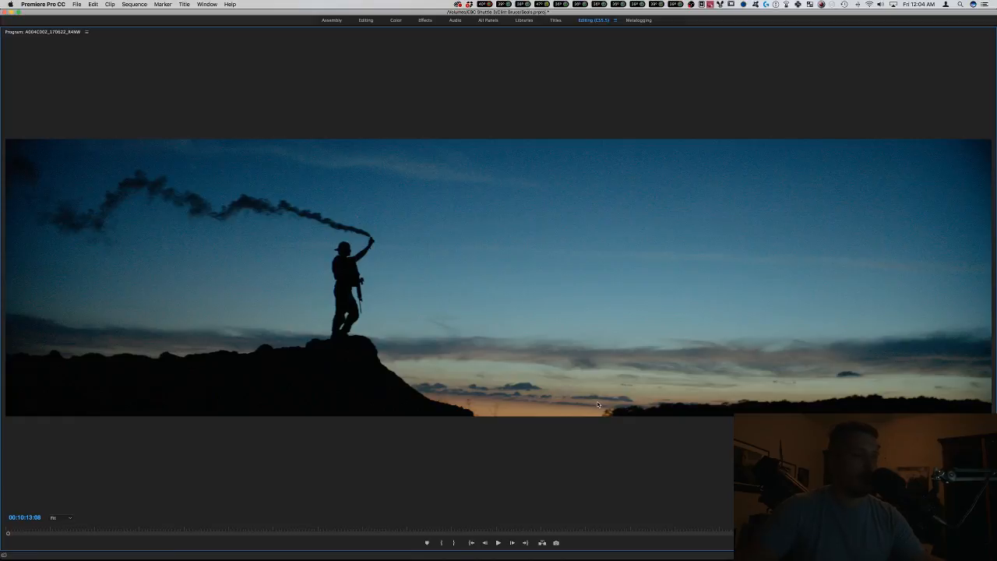
Restore the panel layout and search the effects library for "false".
key("grave")
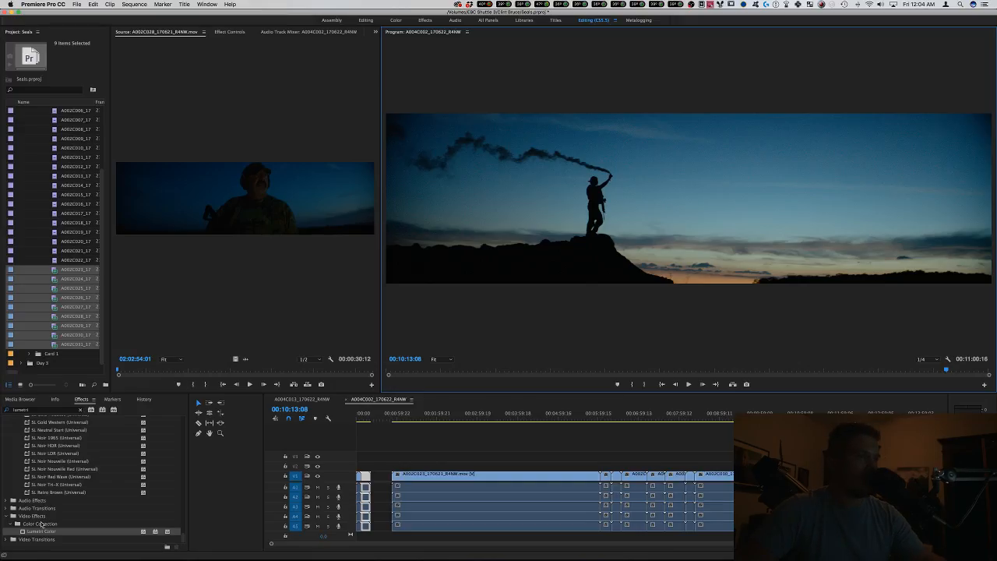
left_click(85, 411)
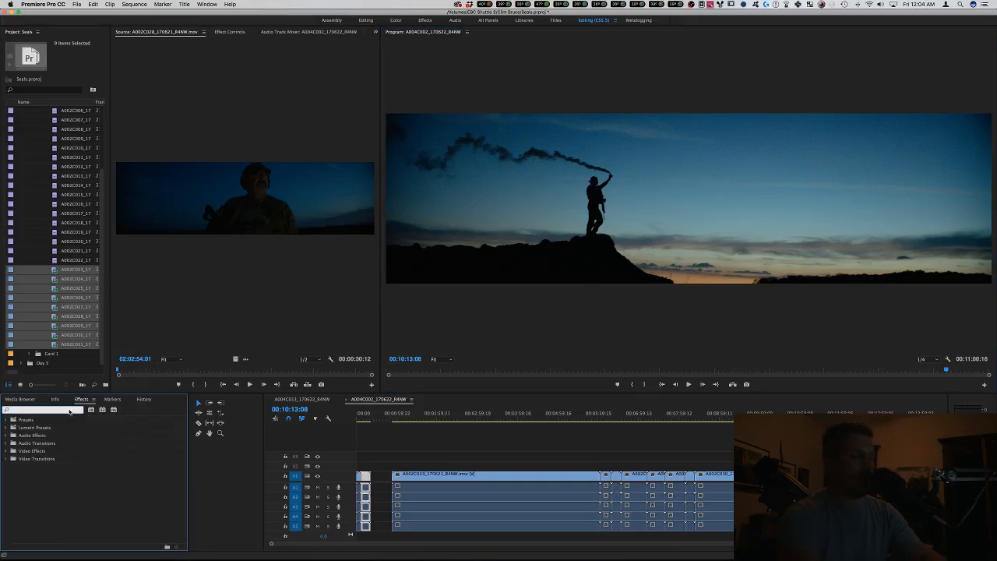
type("false")
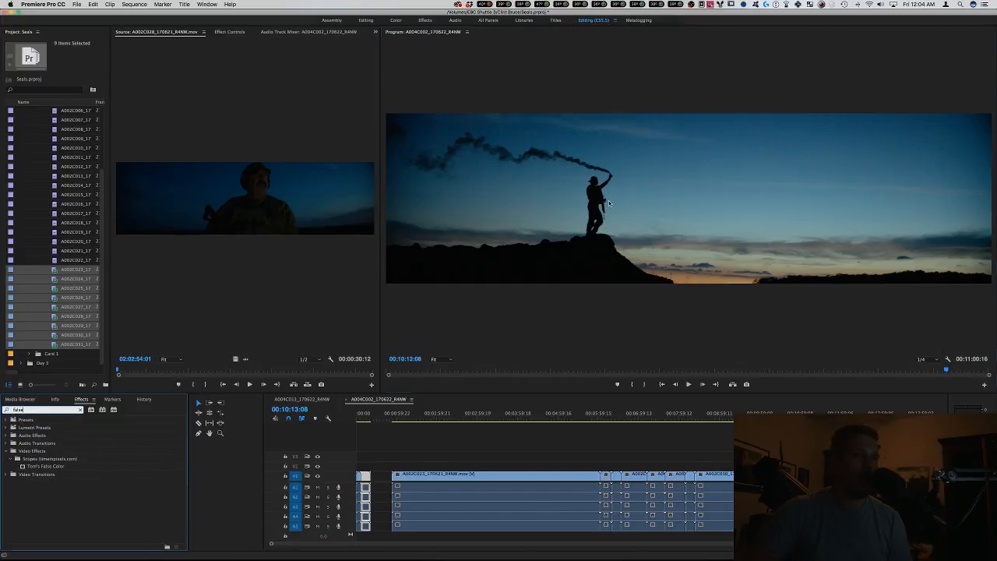
Examine the noise in the sky and smoke of the maximized silhouette frame at 200% zoom, and return the view to Fit.
key("grave")
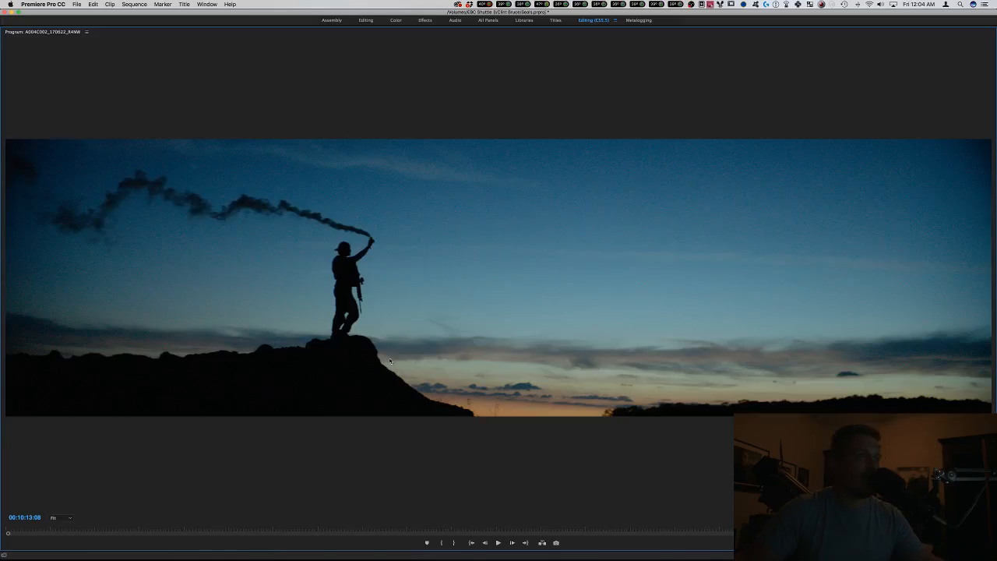
left_click(63, 518)
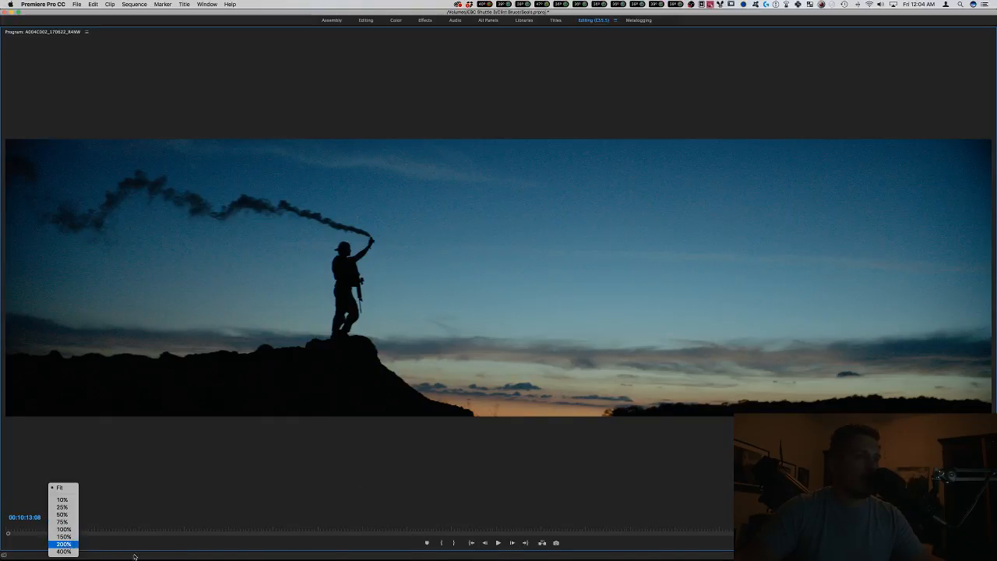
left_click(62, 543)
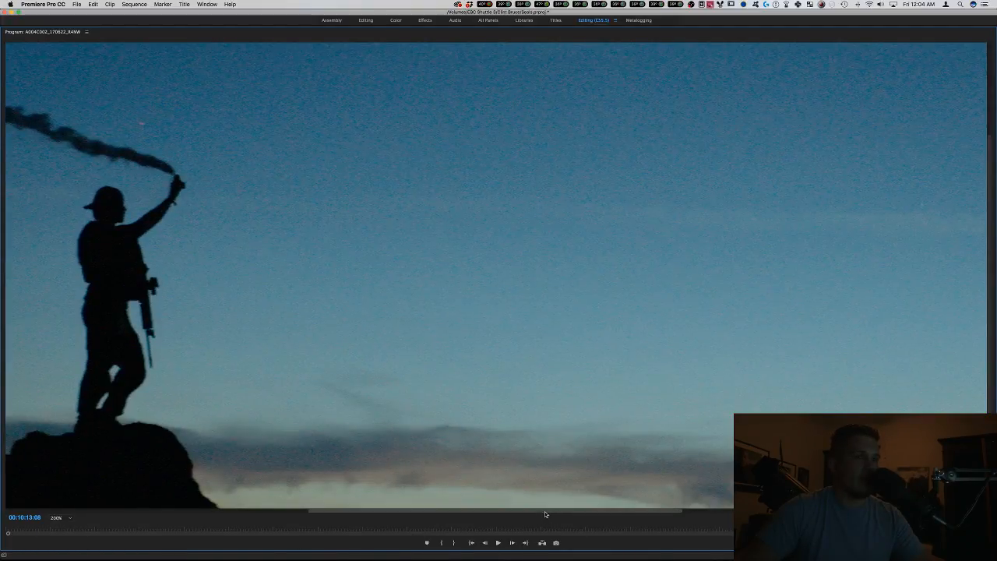
left_click_drag(545, 511, 273, 510)
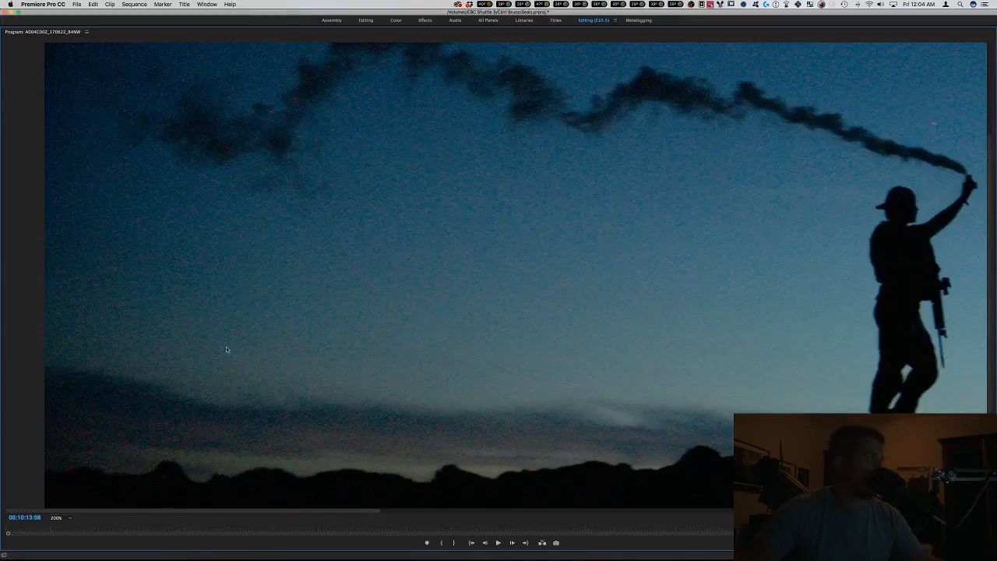
left_click(58, 517)
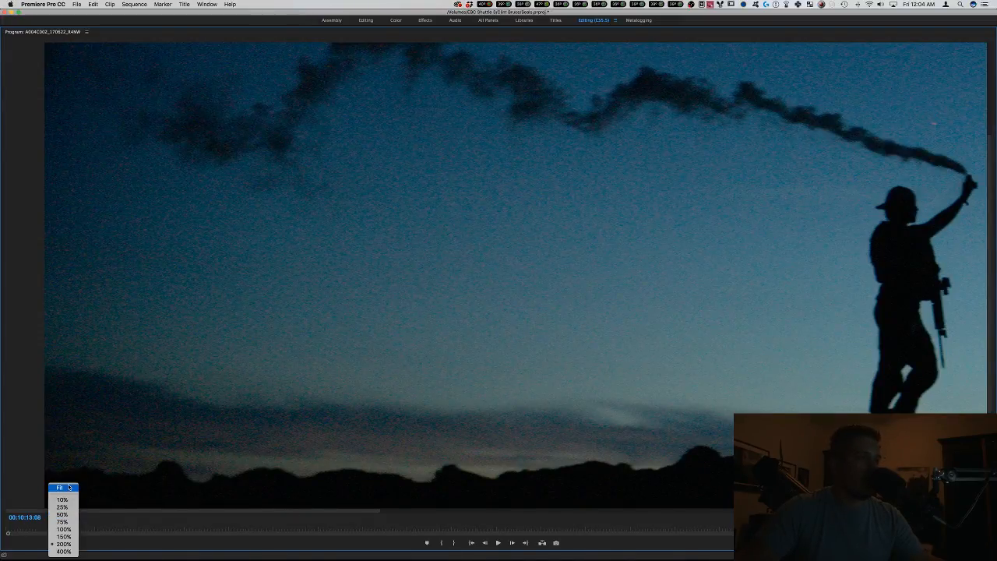
left_click(61, 487)
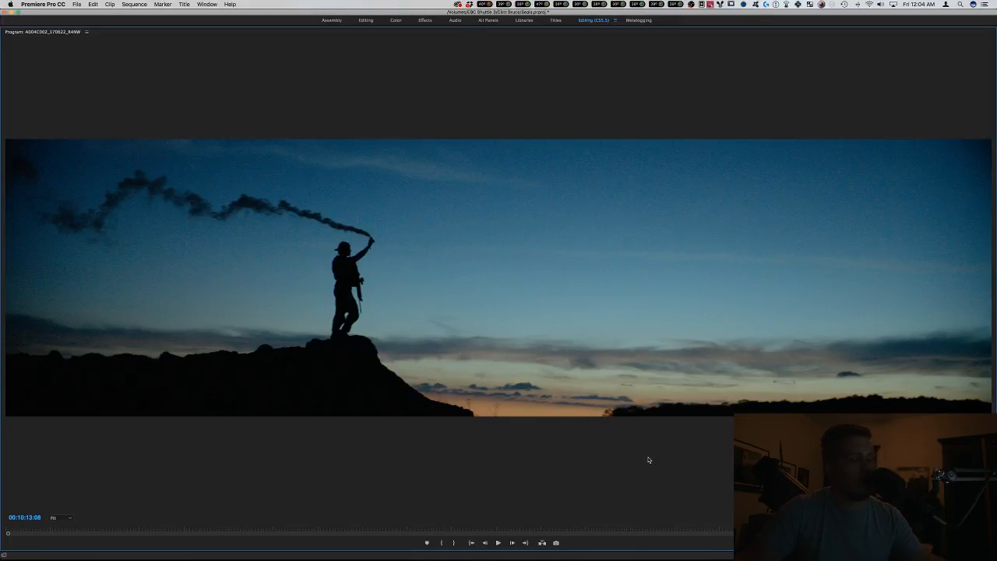
Apply Tom's False Color to the silhouette clip A002C030 and check its exposure in the maximized Program monitor.
key("grave")
left_click(45, 465)
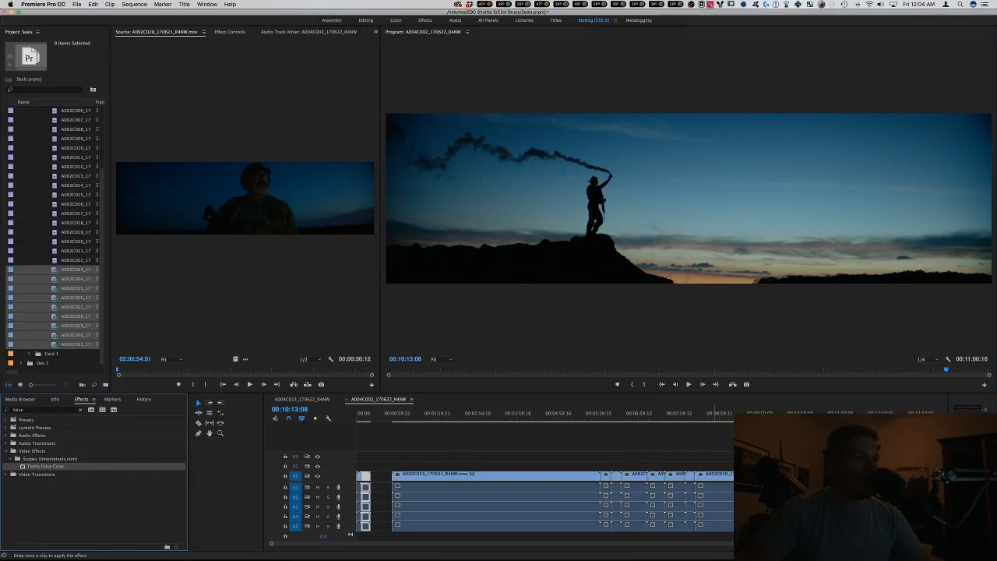
left_click(228, 31)
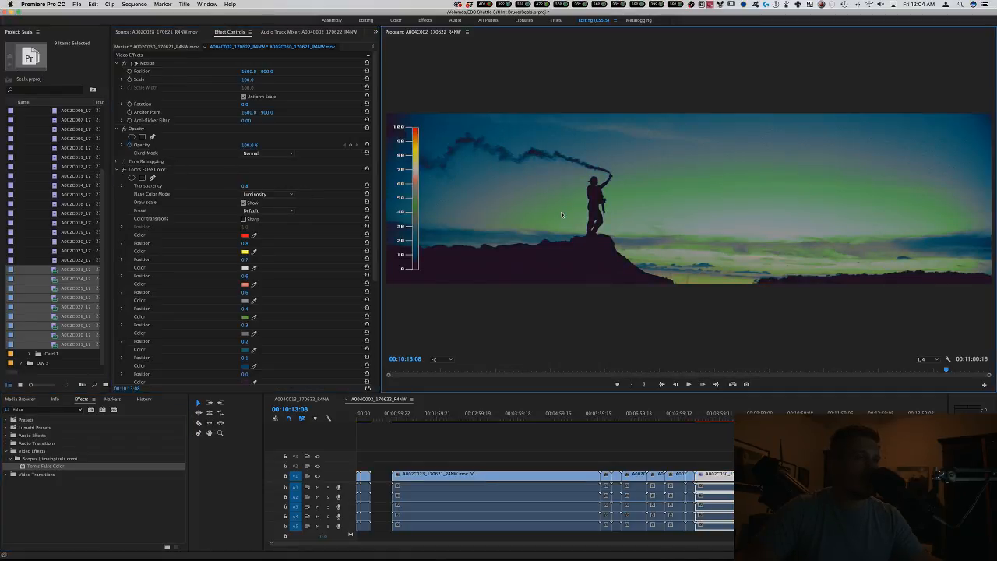
key("grave")
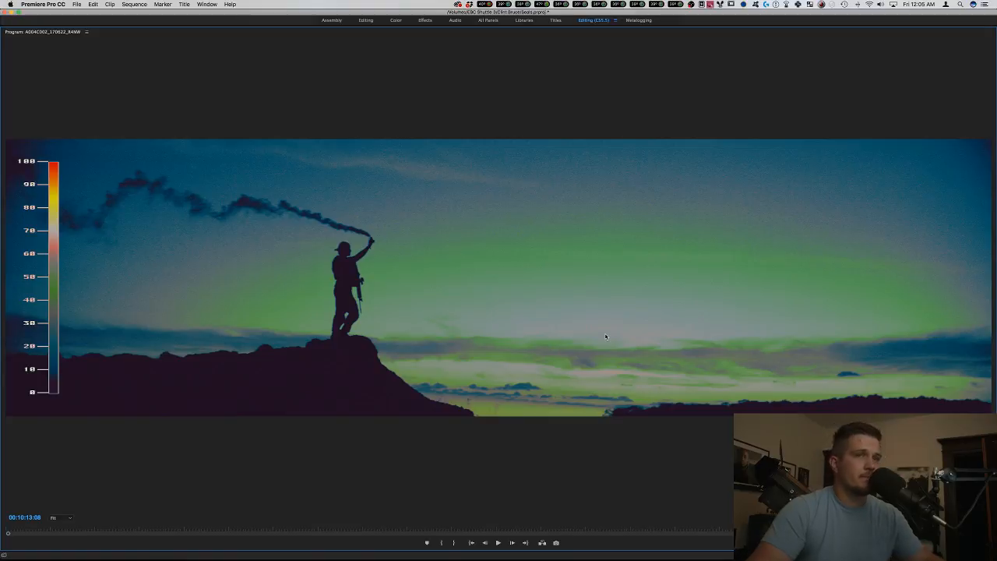
key("grave")
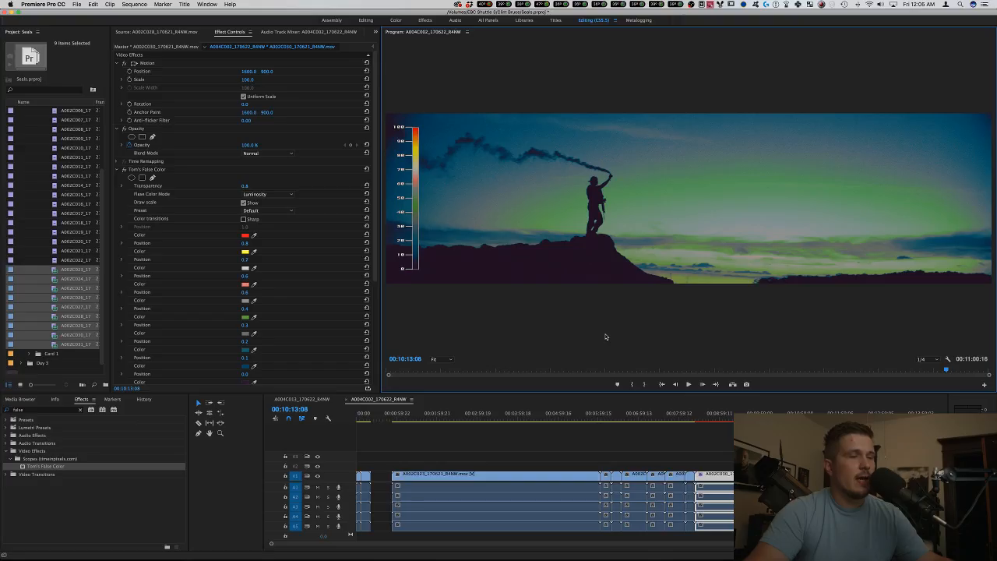
Play the silhouette clip from 00:08:54:00 with Tom's False Color enabled to check its exposure, and switch the effect off.
left_click(123, 170)
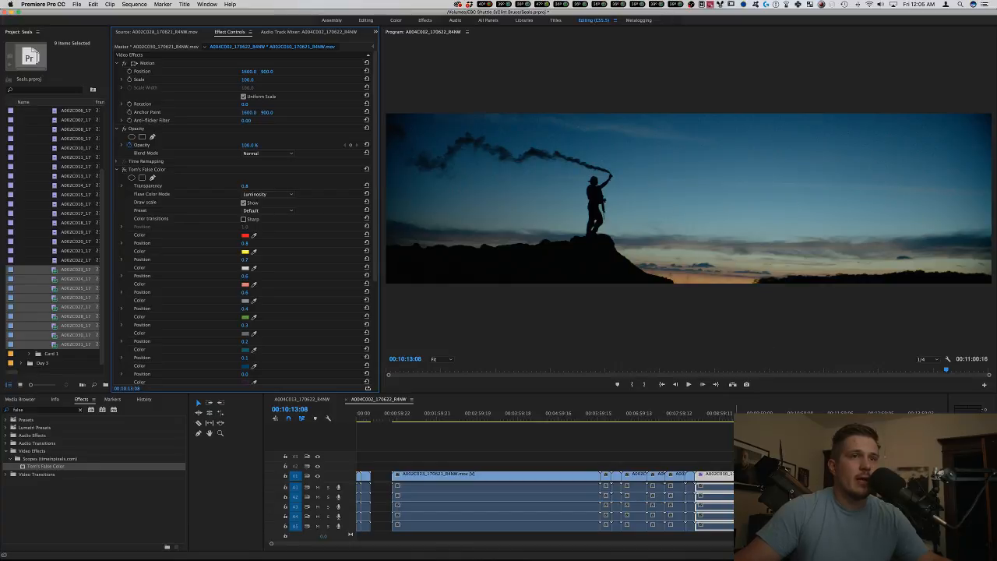
mouse_move(736, 415)
left_mouse_down()
mouse_move(708, 415)
mouse_move(716, 414)
left_mouse_up()
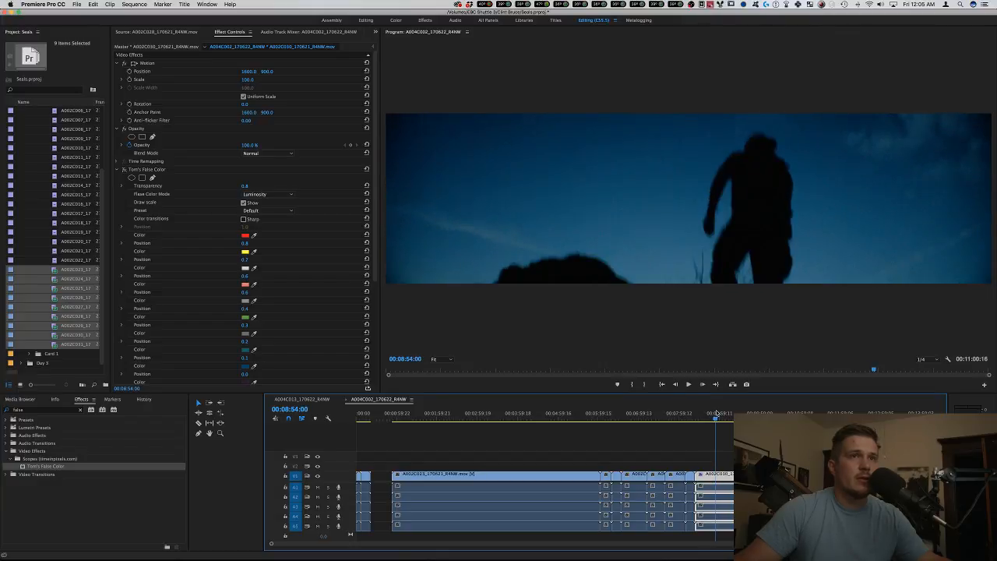
left_click(125, 169)
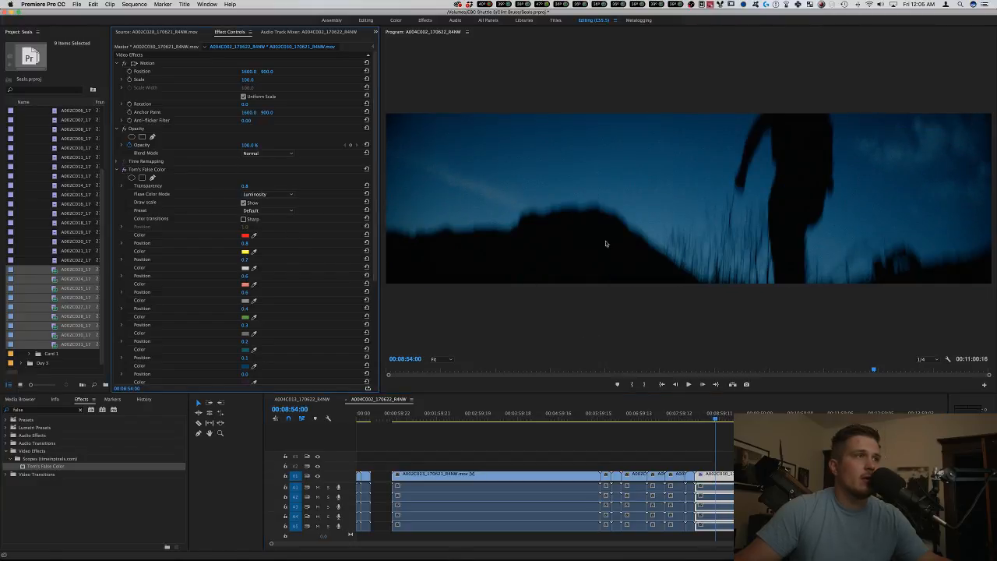
key("grave")
key("space")
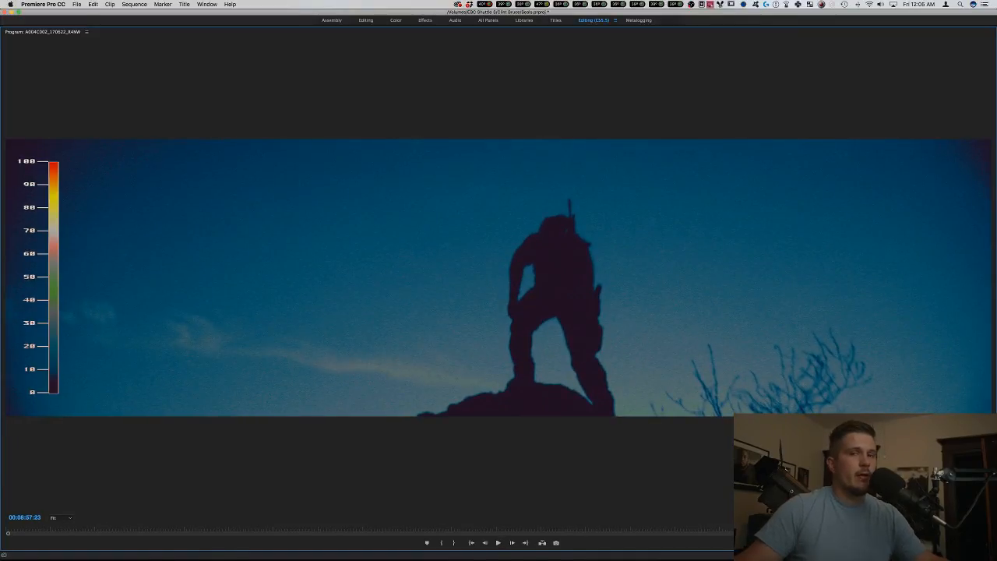
key("grave")
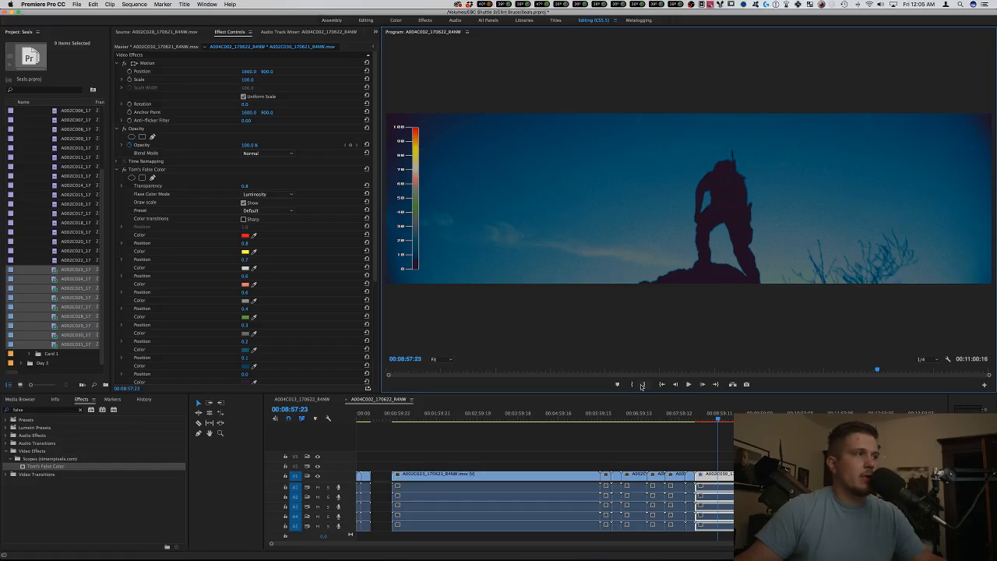
key("space")
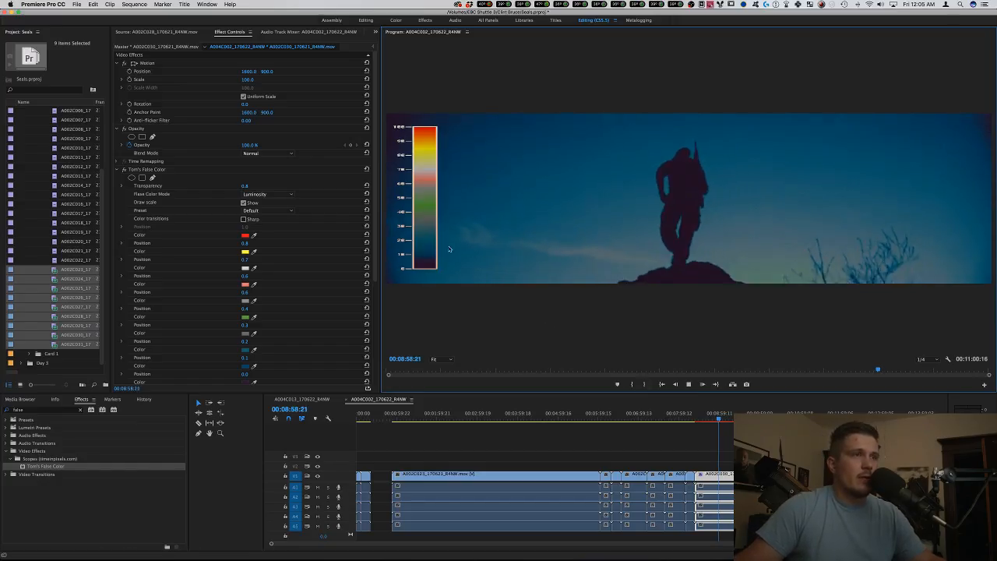
left_click(706, 418)
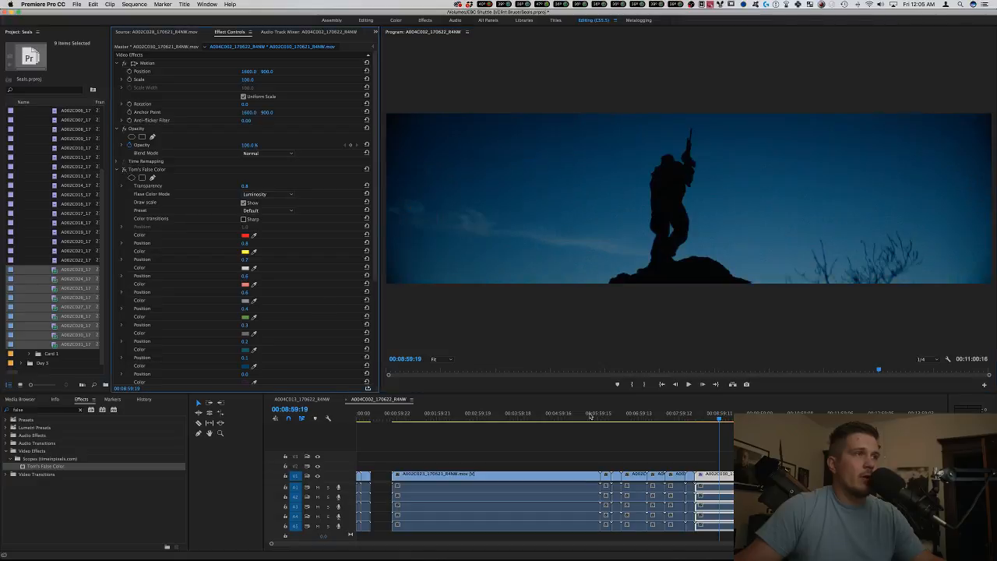
Play the bearded man's dusk close-up from 00:10:40:14 in the maximized Program monitor, pausing to examine the light on his face.
left_click_drag(705, 418, 783, 419)
left_click(696, 226)
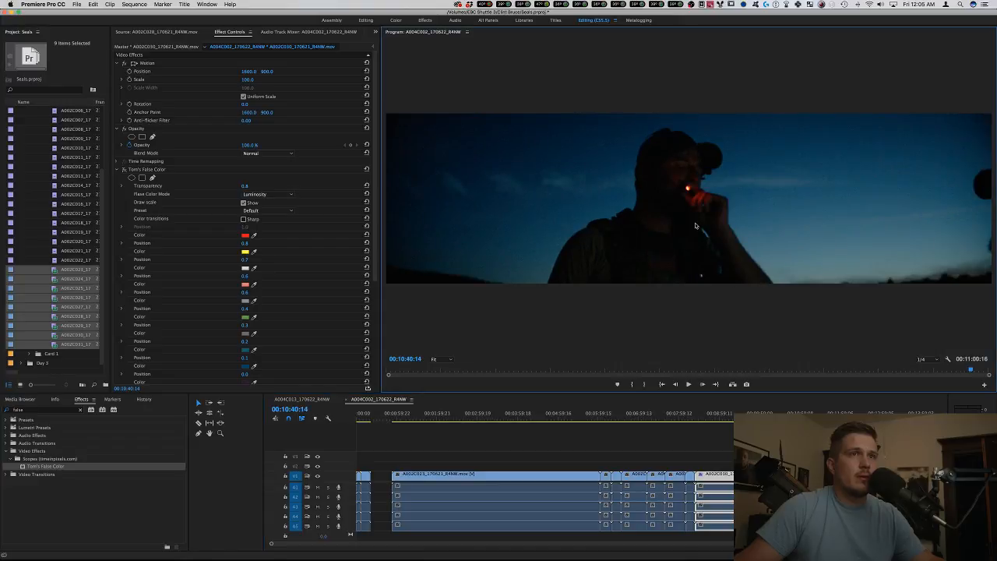
key("grave")
key("space")
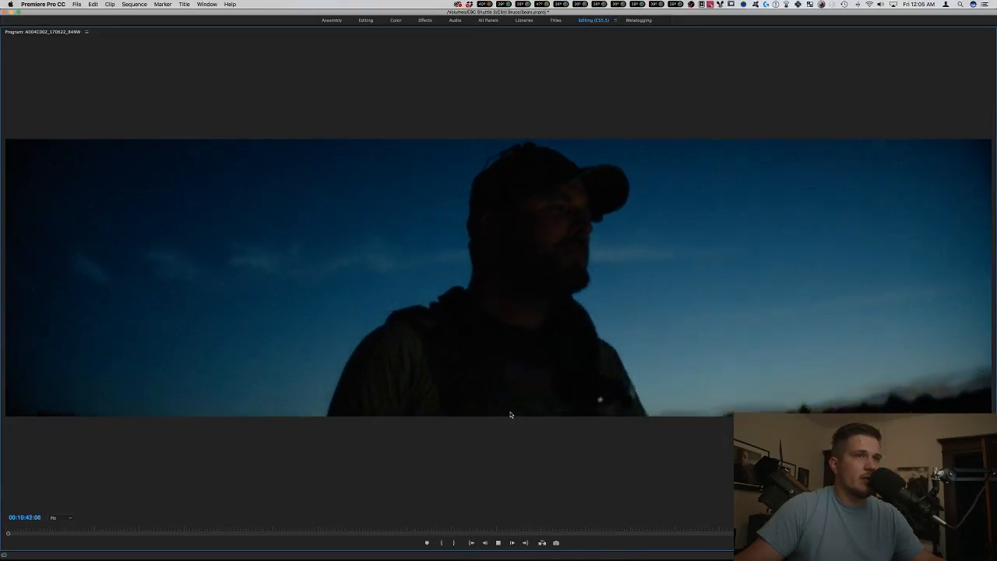
key("space")
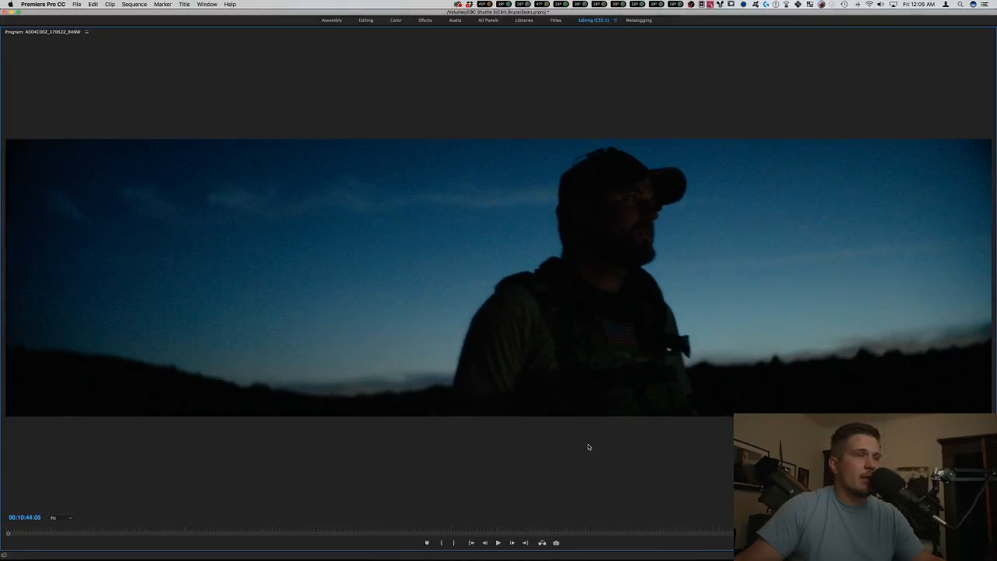
key("space")
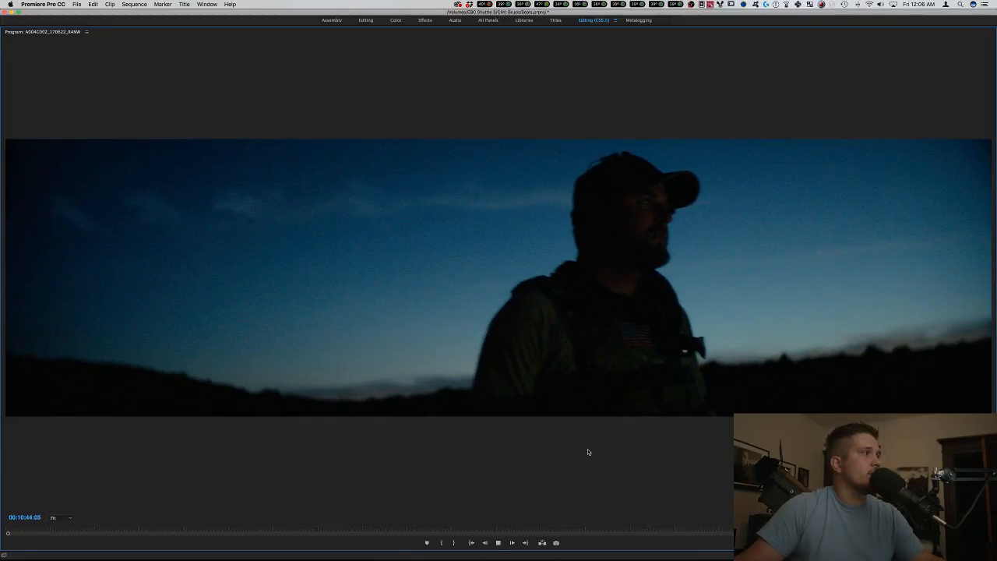
key("space")
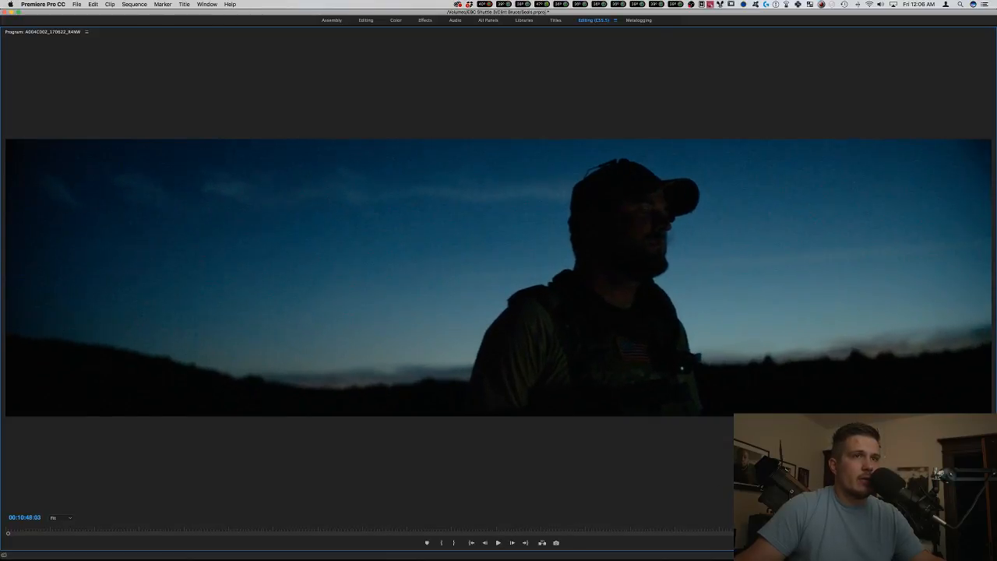
Review the cigarette silhouette shot by playing it backward and forward, and stop at 00:10:56:03.
key("Down")
key("space")
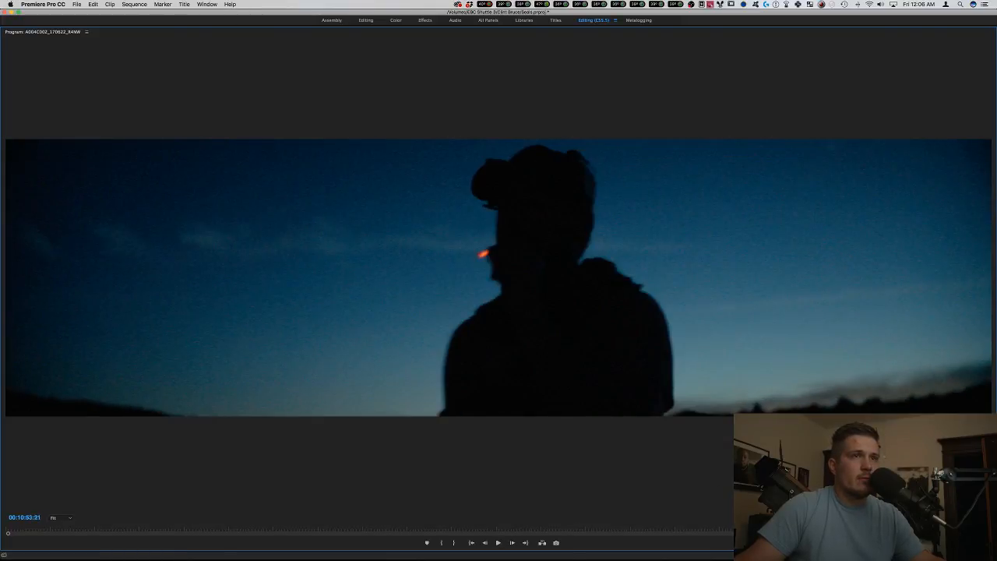
key("j")
key("k")
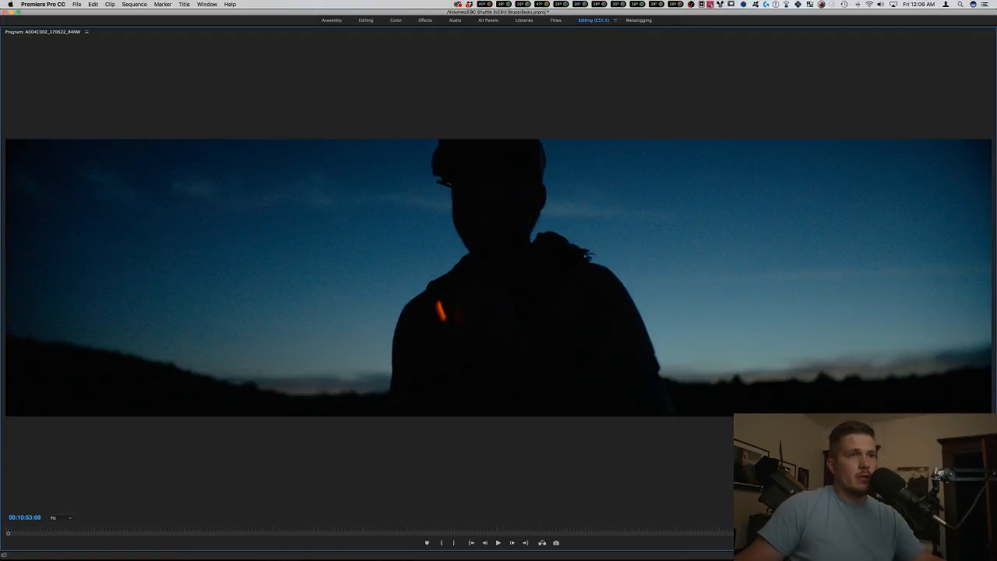
key("l")
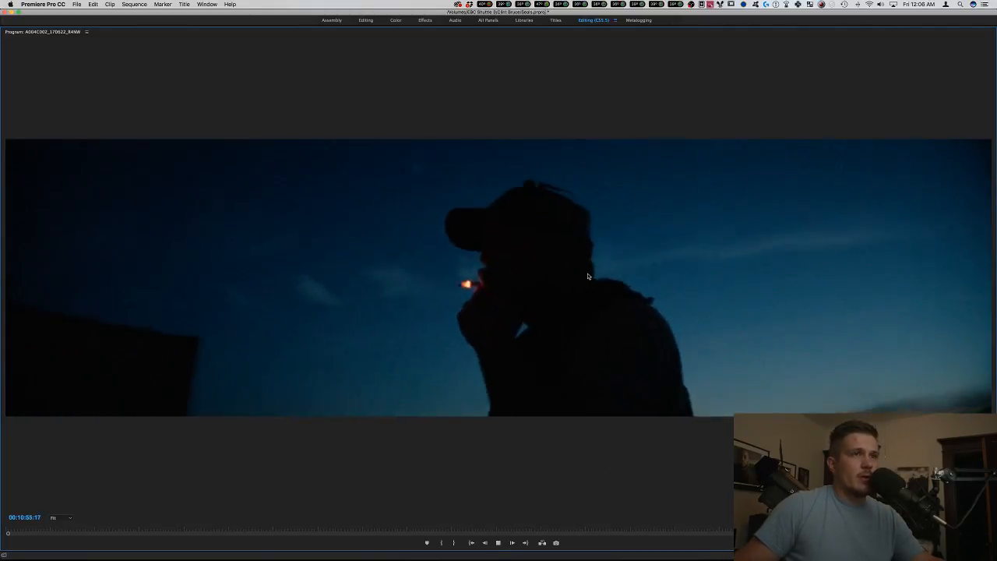
key("k")
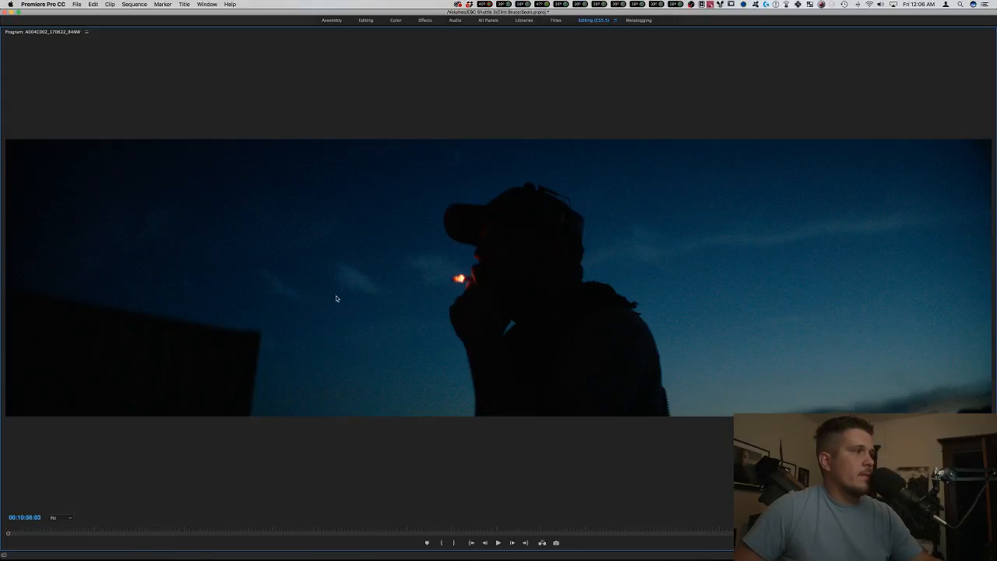
Open the settings of the current sequence to check its frame size and pixel aspect ratio.
left_click(134, 4)
mouse_move(112, 4)
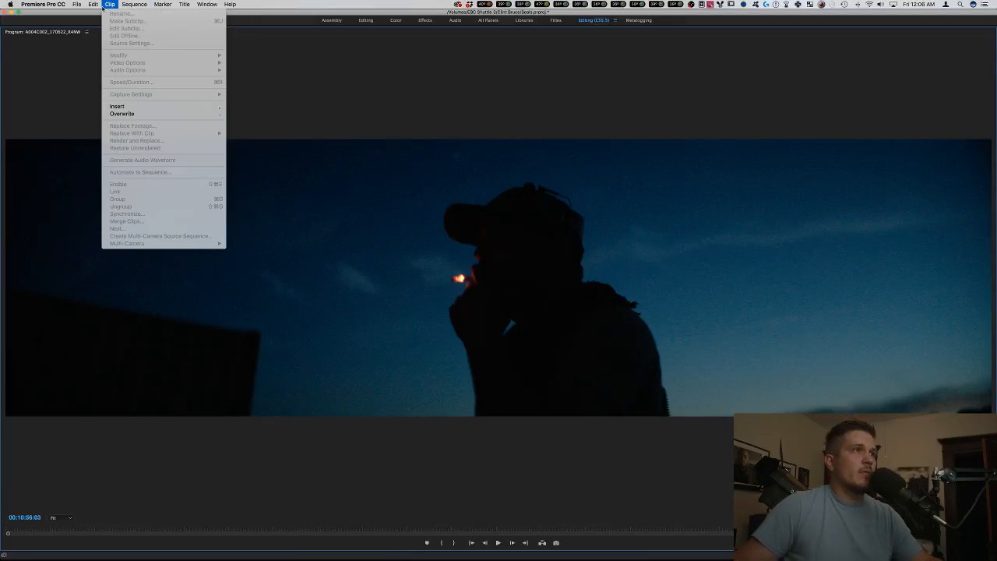
left_click(127, 5)
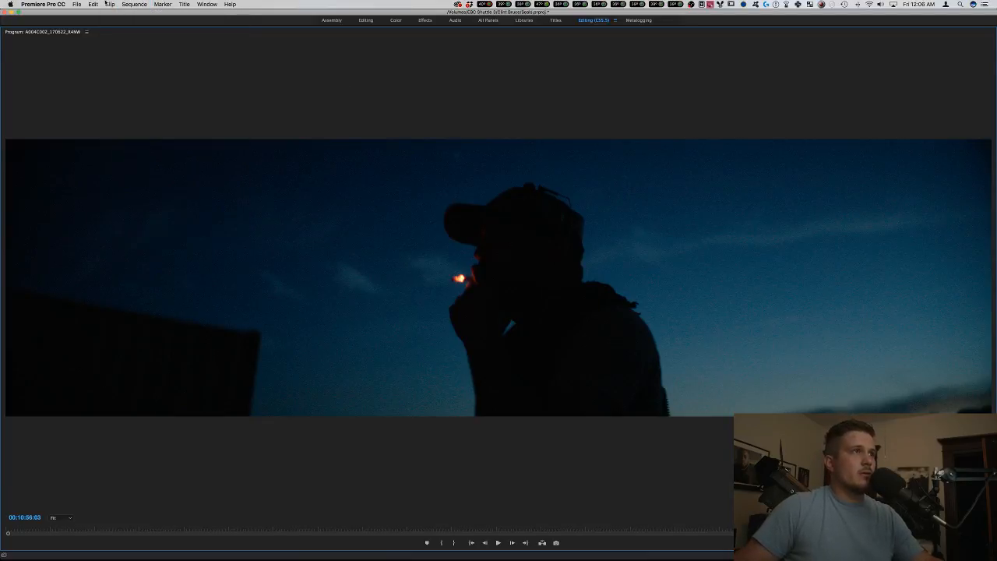
left_click(126, 6)
left_click(148, 13)
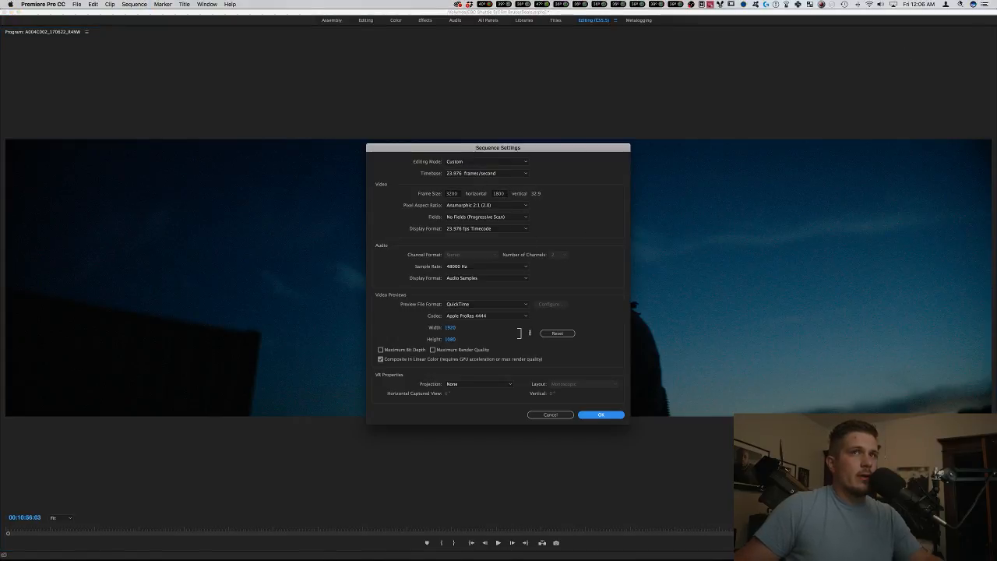
Switch to Calculator and compute half of 1800 times 2.39 to get the frame width for a 2.39:1 anamorphic crop.
key("super+space")
type("calc")
key("Return")
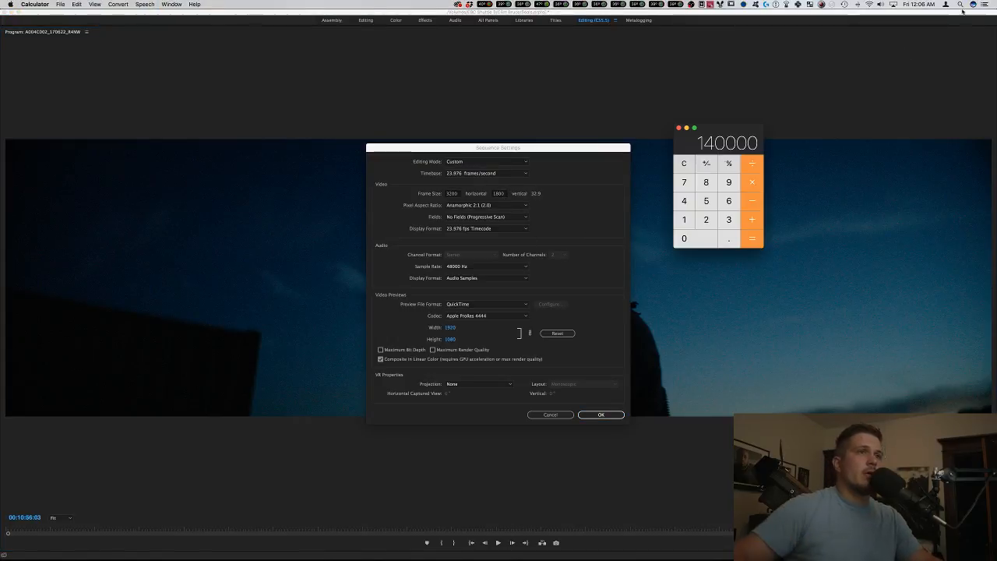
key("Escape")
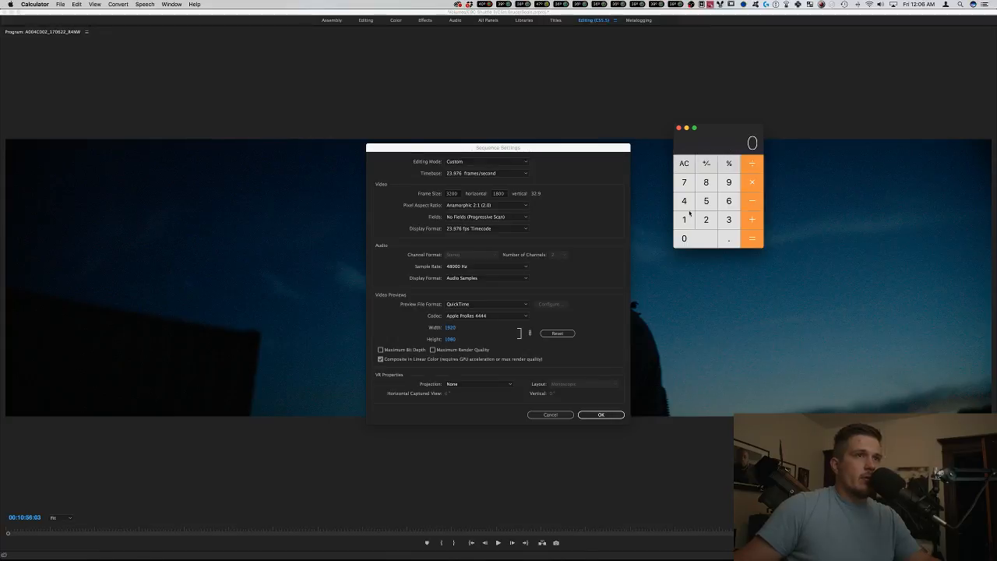
double_click(709, 239)
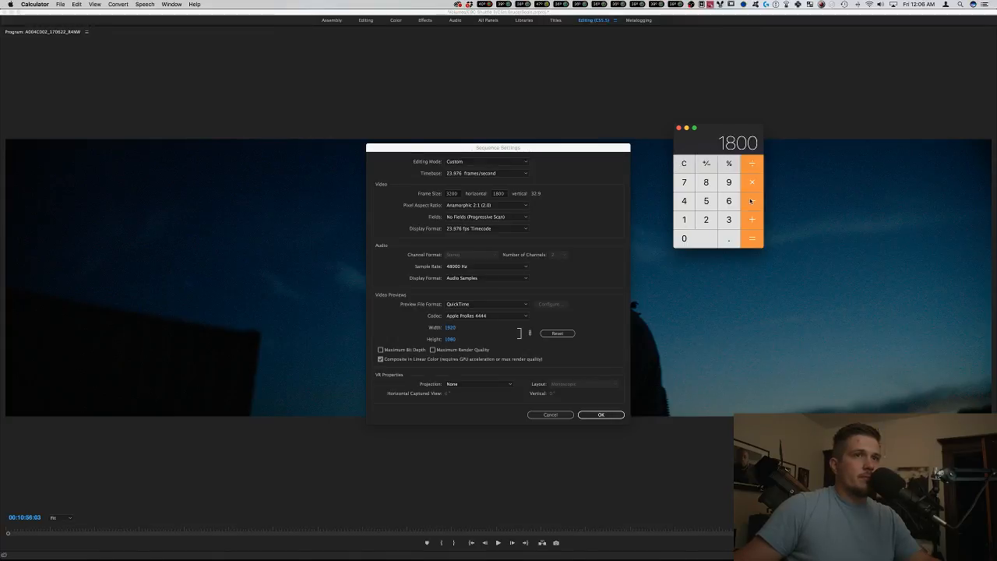
left_click(705, 222)
key("9")
key("Return")
key("slash")
key("2")
key("Return")
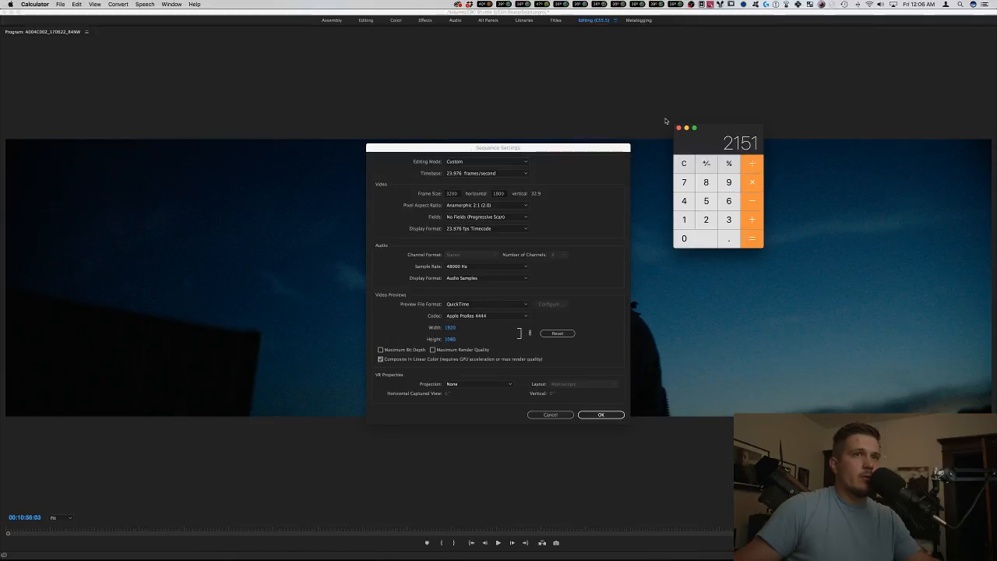
Close Calculator, set the sequence's horizontal frame size to 2151, and apply it, accepting deletion of the preview files.
left_click(679, 127)
left_click(459, 194)
type("2151")
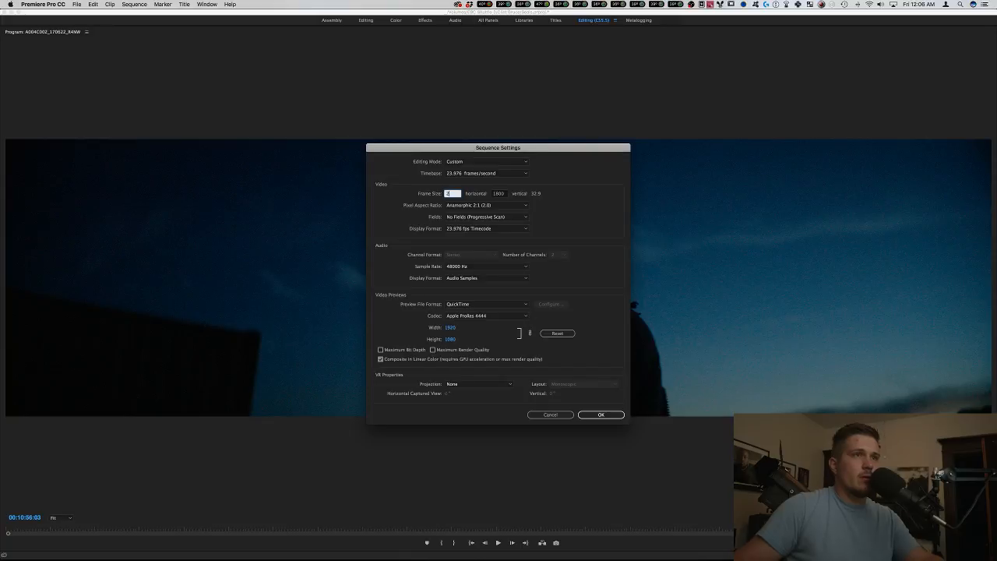
key("Tab")
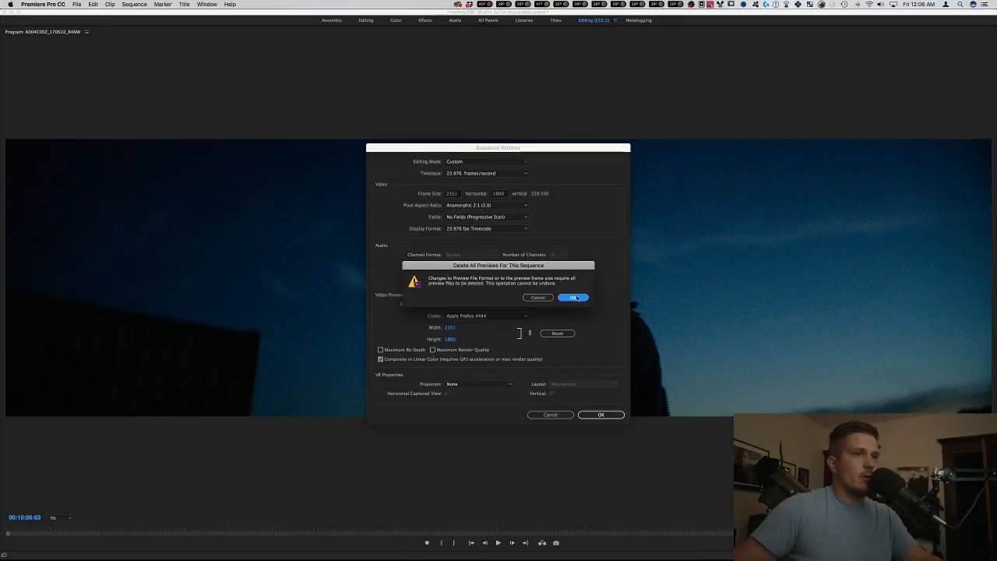
left_click(573, 297)
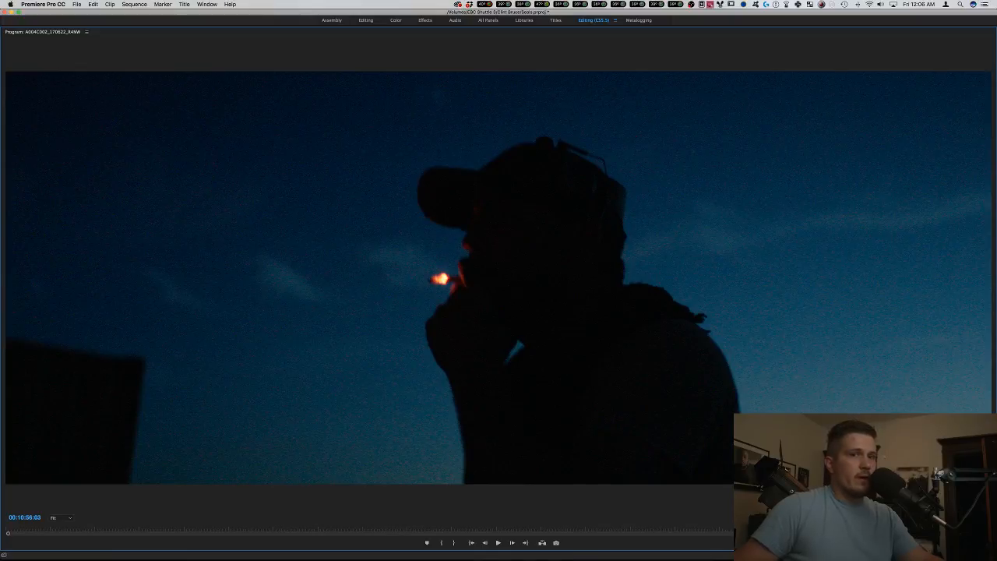
Restore the Program monitor to normal size and scrub through the dusk shots to check the cropped framing, ending at 00:10:19:18.
key("grave")
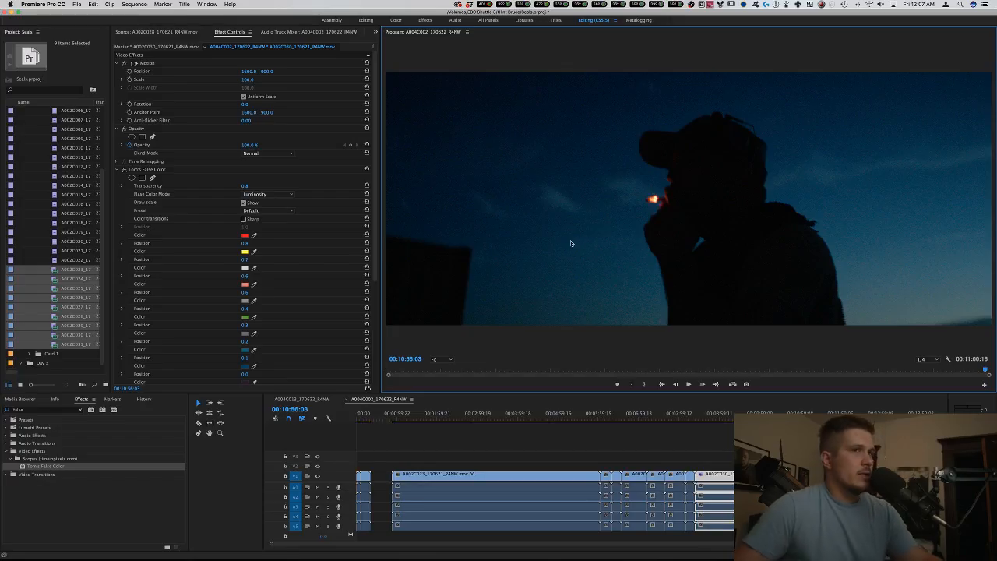
left_click(730, 420)
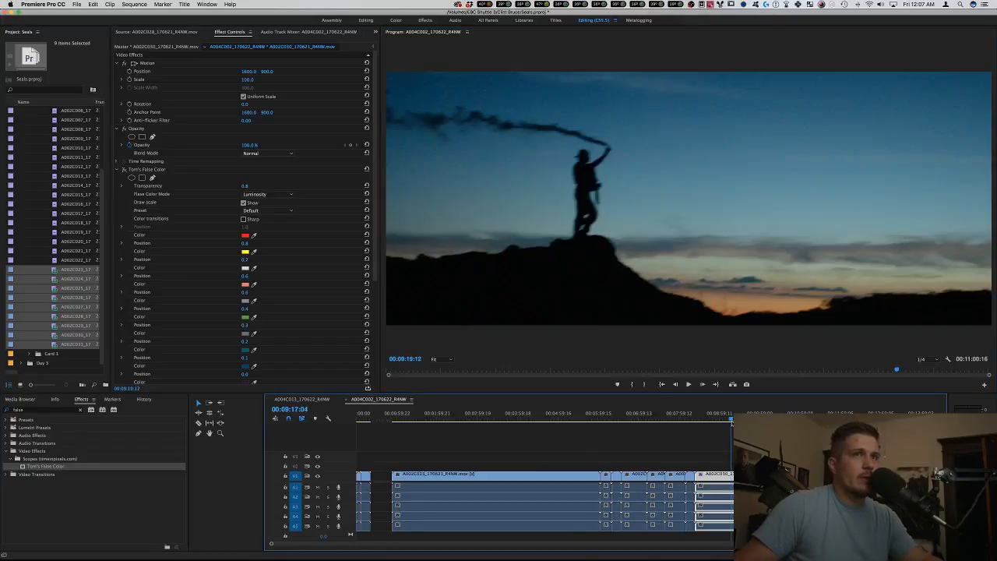
left_click_drag(745, 421, 773, 421)
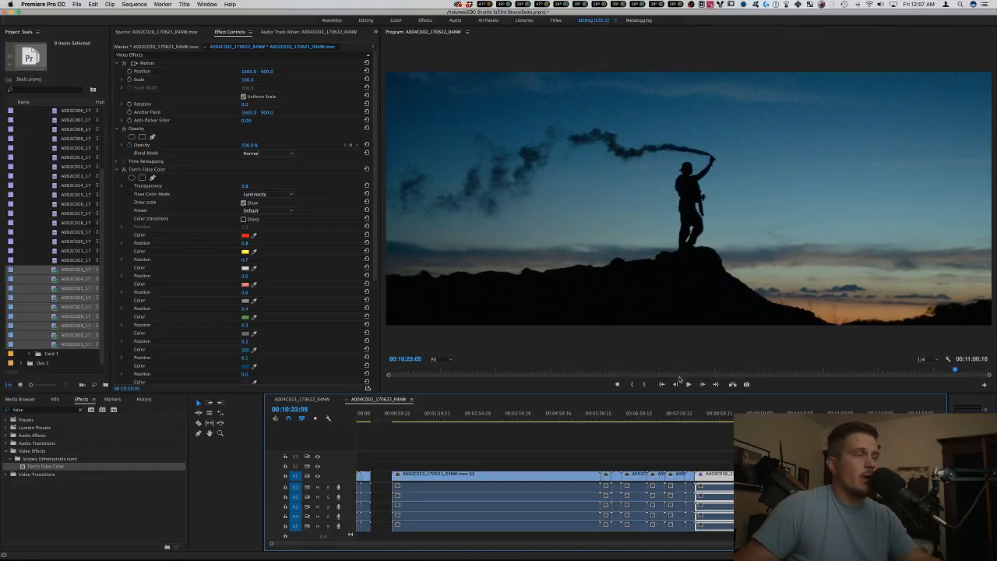
left_click(699, 418)
left_click_drag(699, 419, 413, 426)
left_click(594, 425)
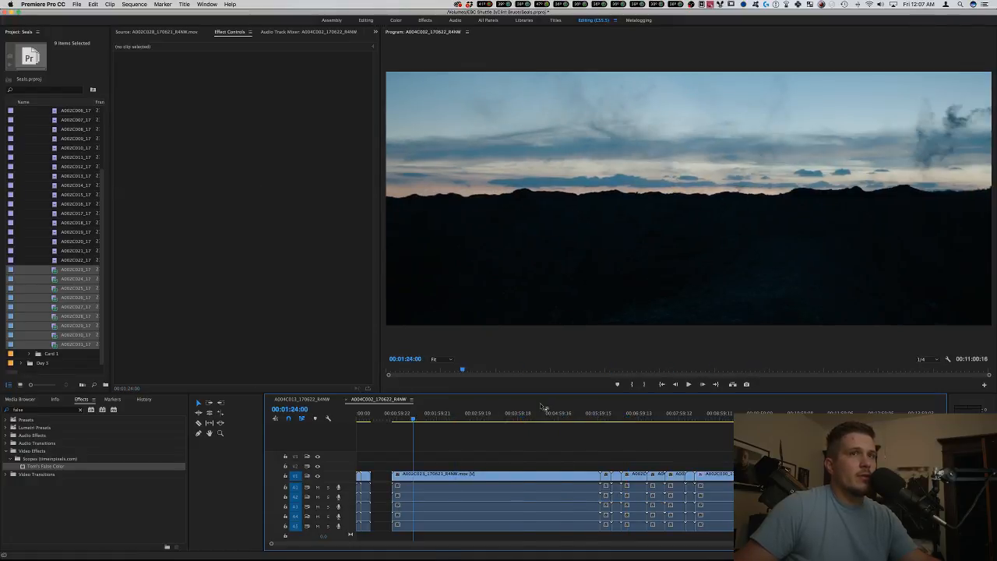
left_click_drag(568, 412, 785, 415)
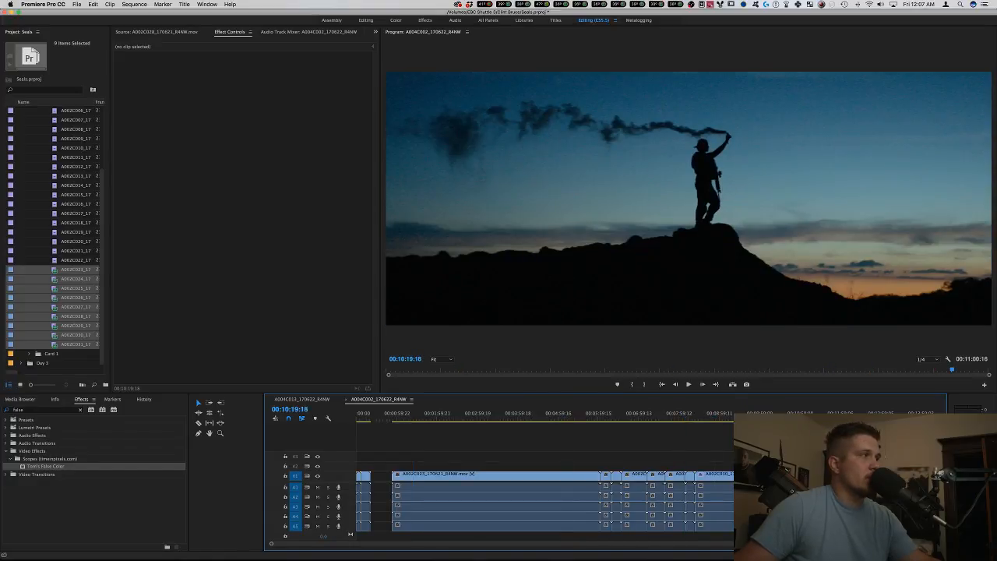
Set the sequence's horizontal frame size back to 3200 and apply it, accepting deletion of the preview files.
left_click(134, 4)
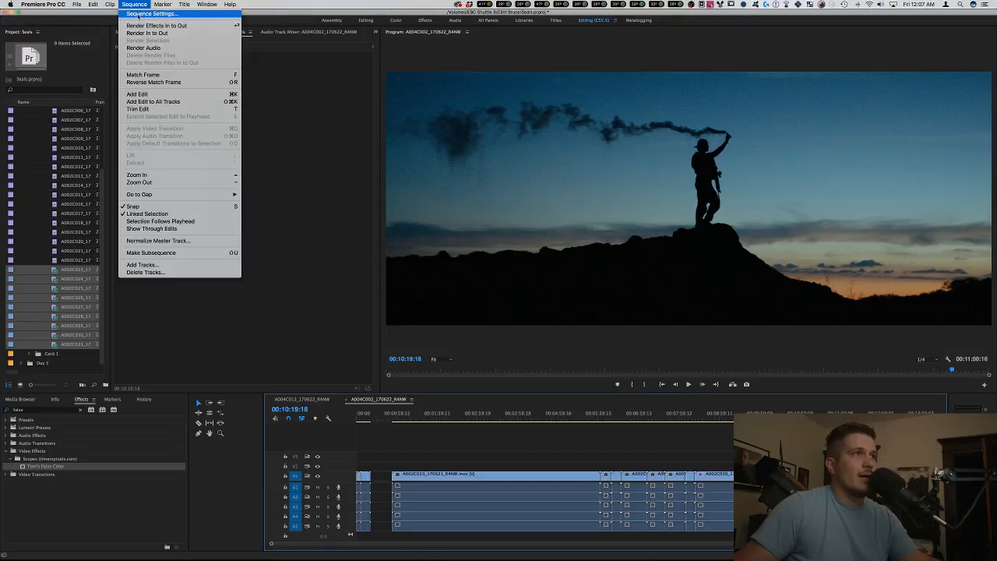
left_click(148, 14)
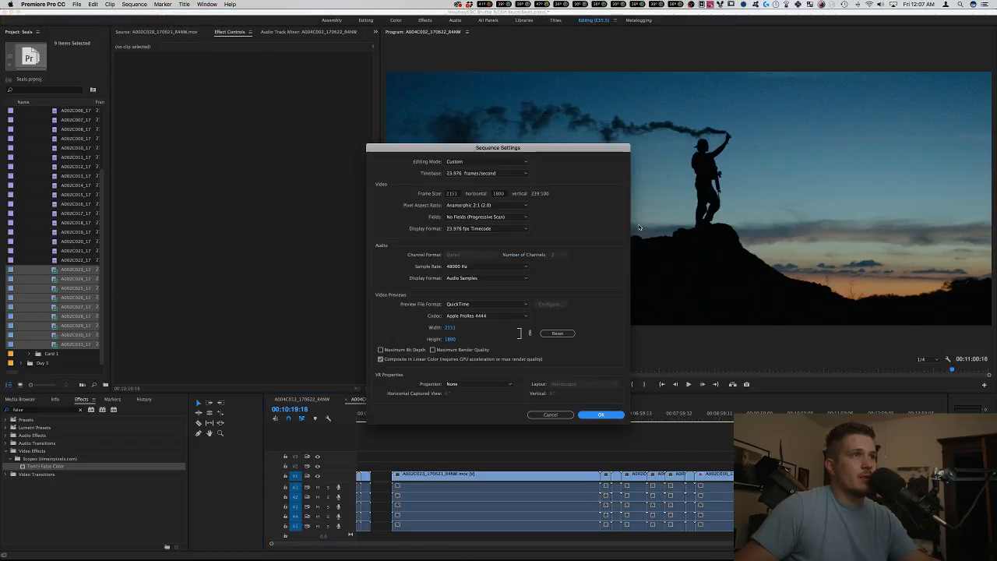
double_click(455, 194)
type("380")
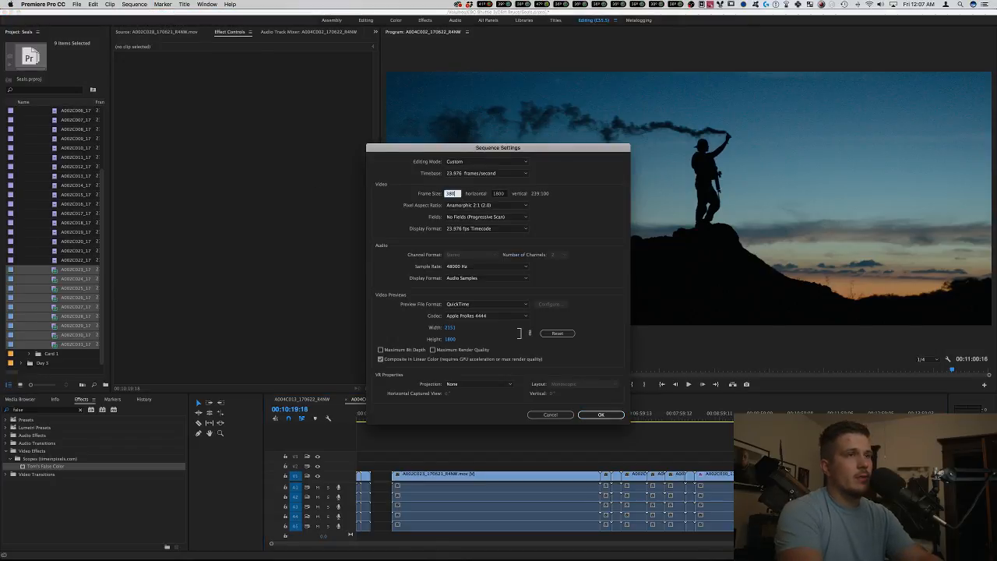
type("0")
key("BackSpace")
key("BackSpace")
key("BackSpace")
type("10")
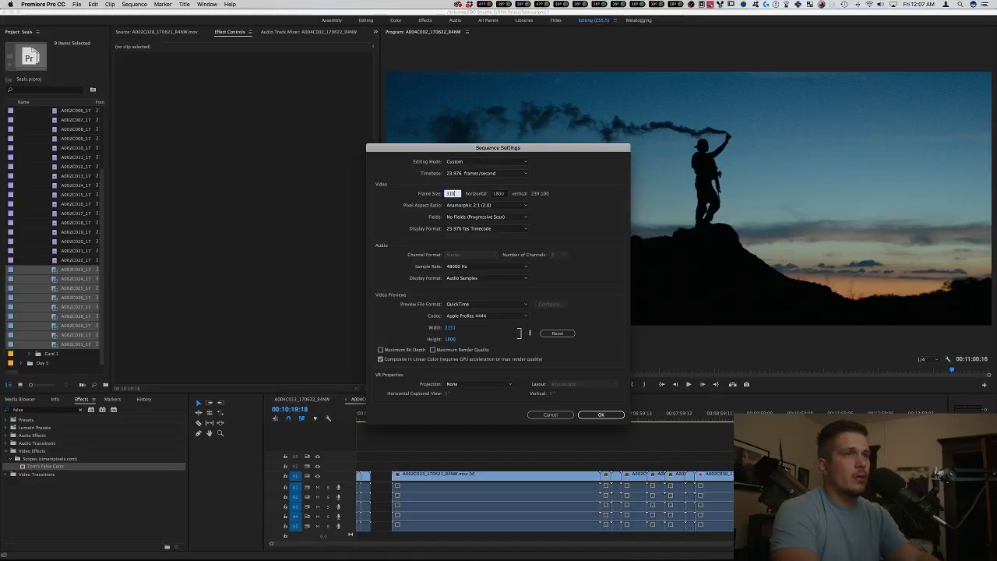
key("BackSpace")
key("BackSpace")
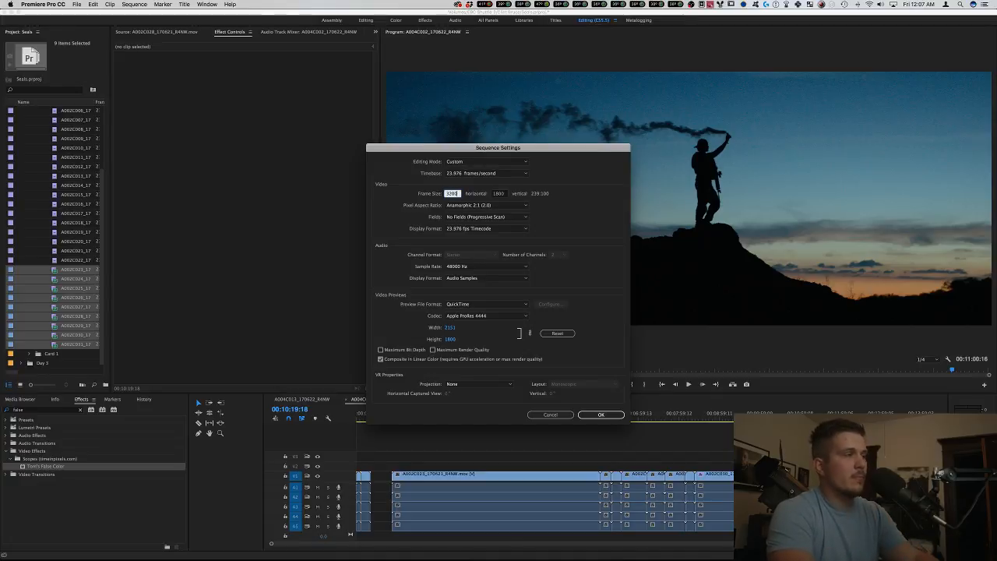
key("Return")
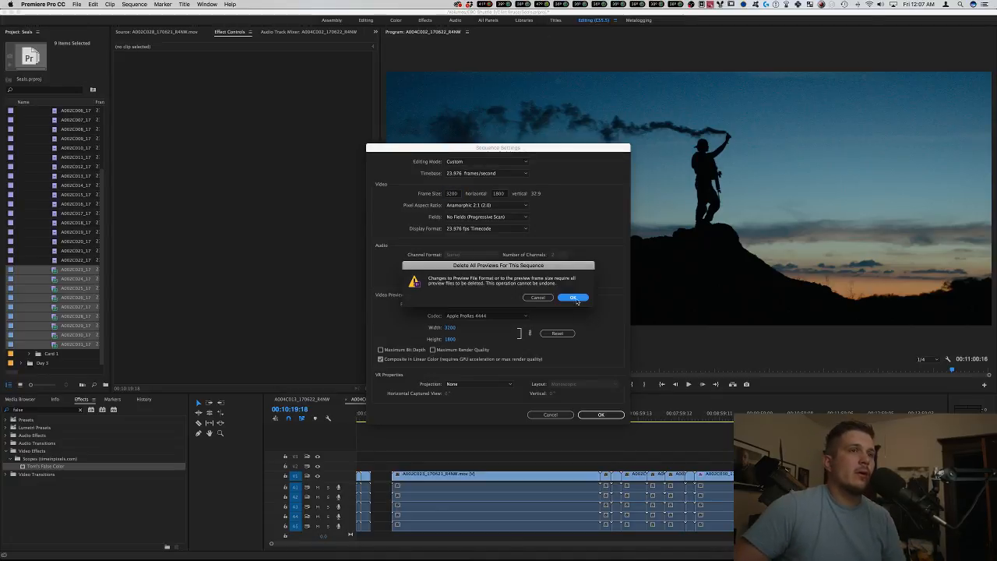
left_click(574, 297)
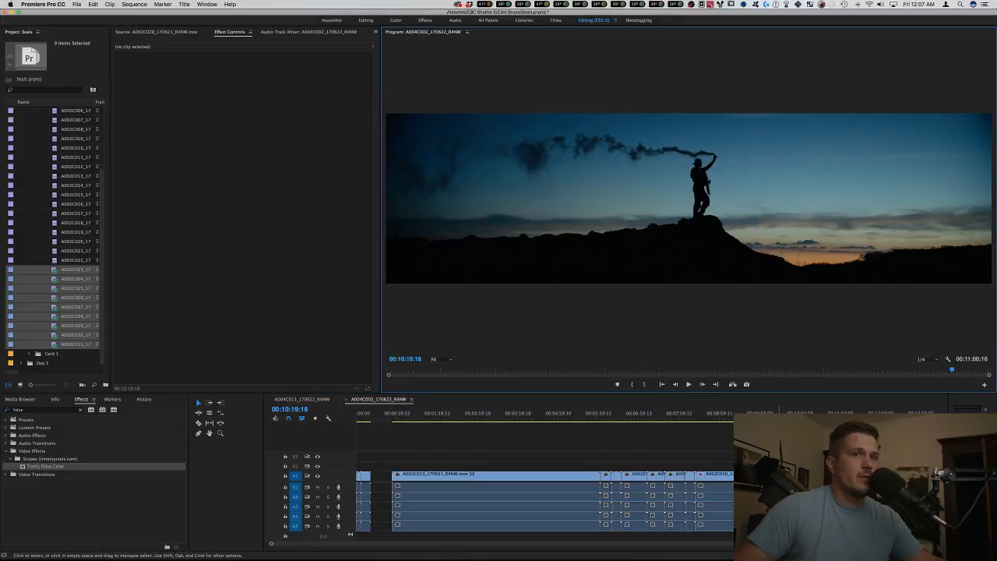
Scrub to the head-and-shoulders silhouette at 00:10:51:14 and examine its full-width framing in the maximized Program monitor.
left_click_drag(782, 413, 796, 413)
left_click(722, 260)
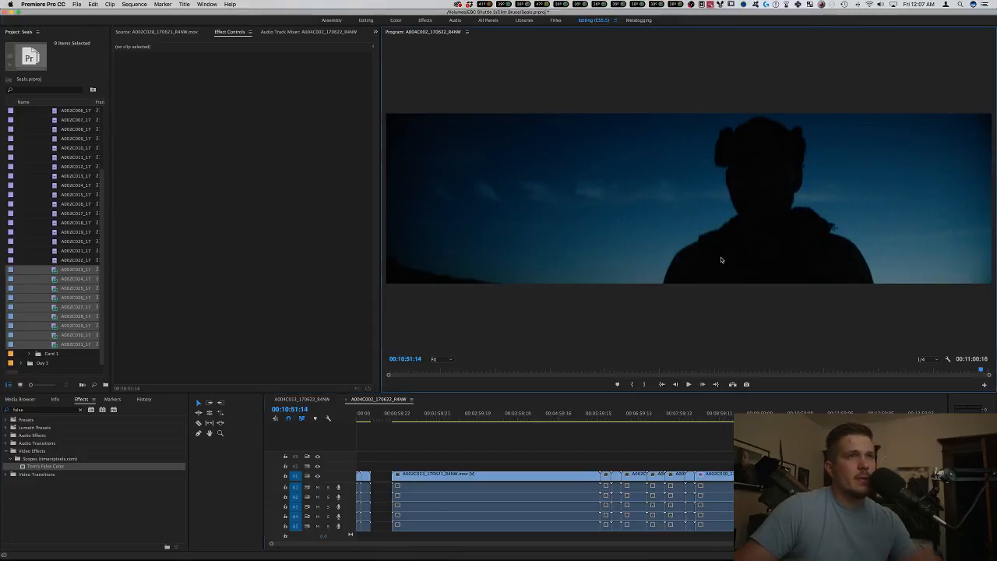
key("grave")
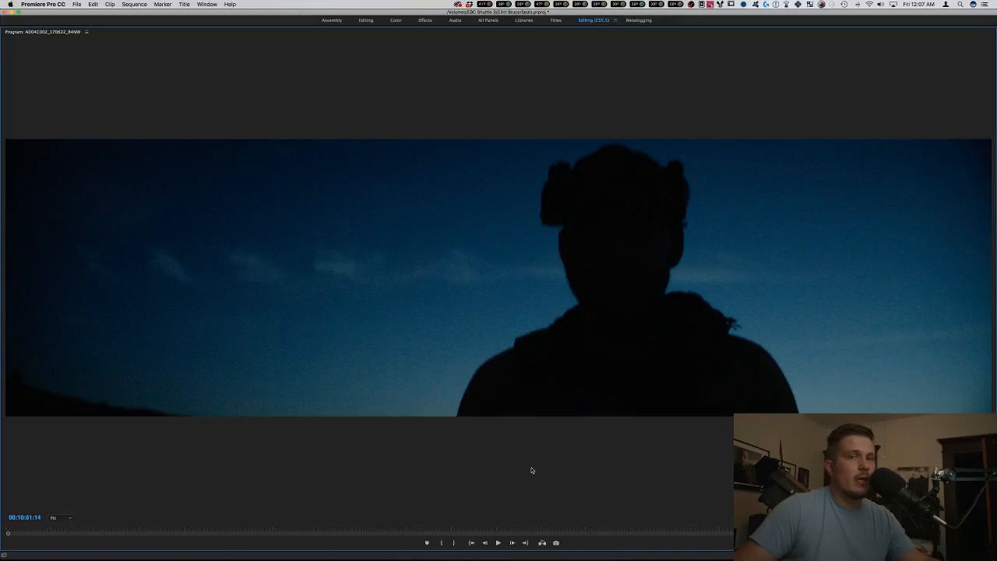
key("Tab")
left_click(474, 479)
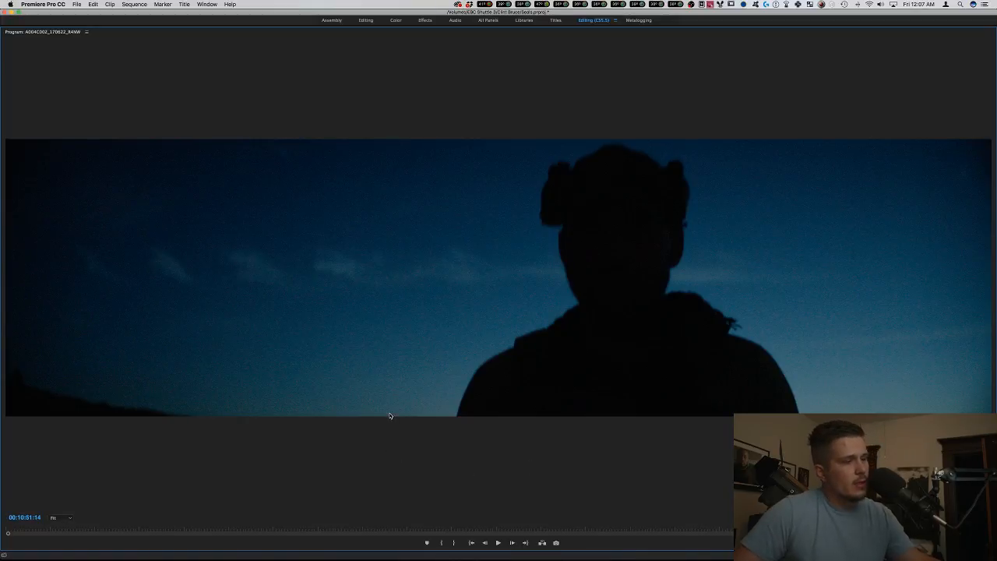
key("grave")
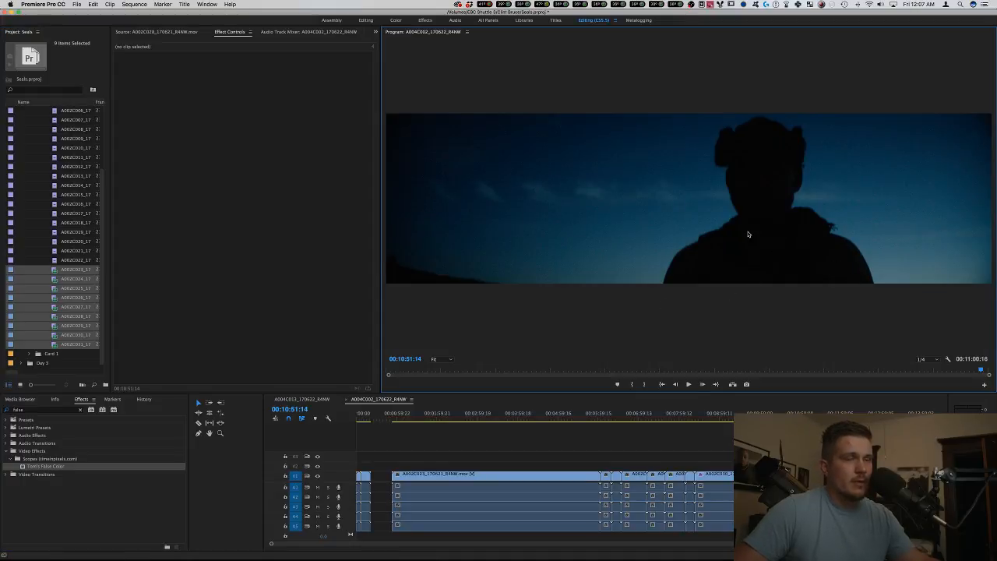
key("grave")
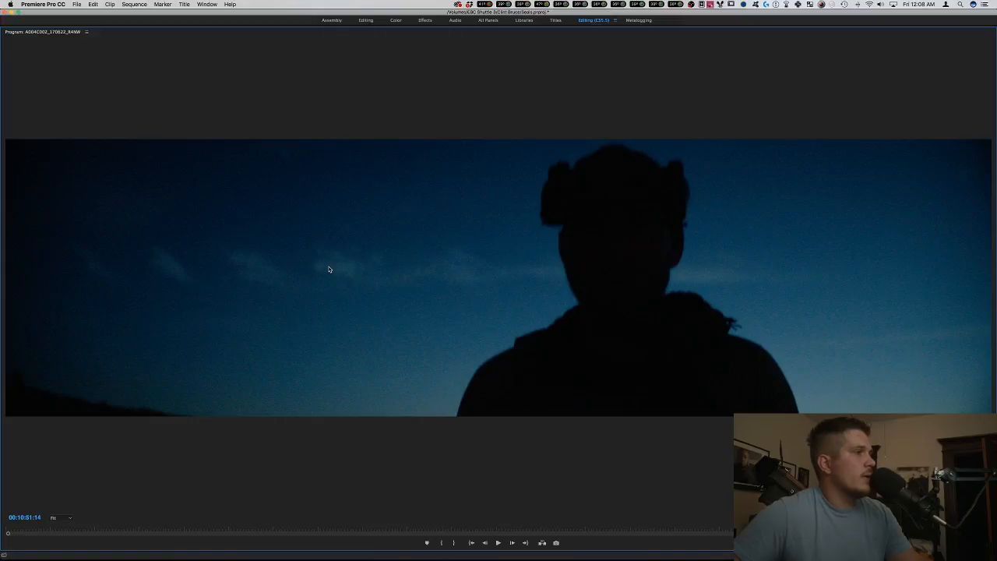
key("grave")
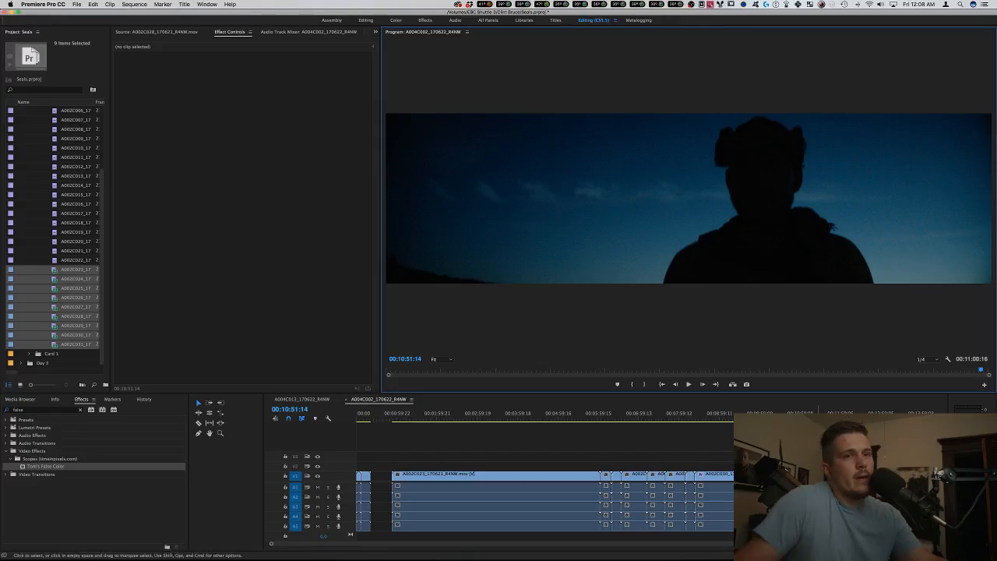
Review the smoke-flare silhouette at 00:10:13:23 and the dusk skyline at 00:02:20:04 in full-width framing.
left_click_drag(796, 417, 768, 421)
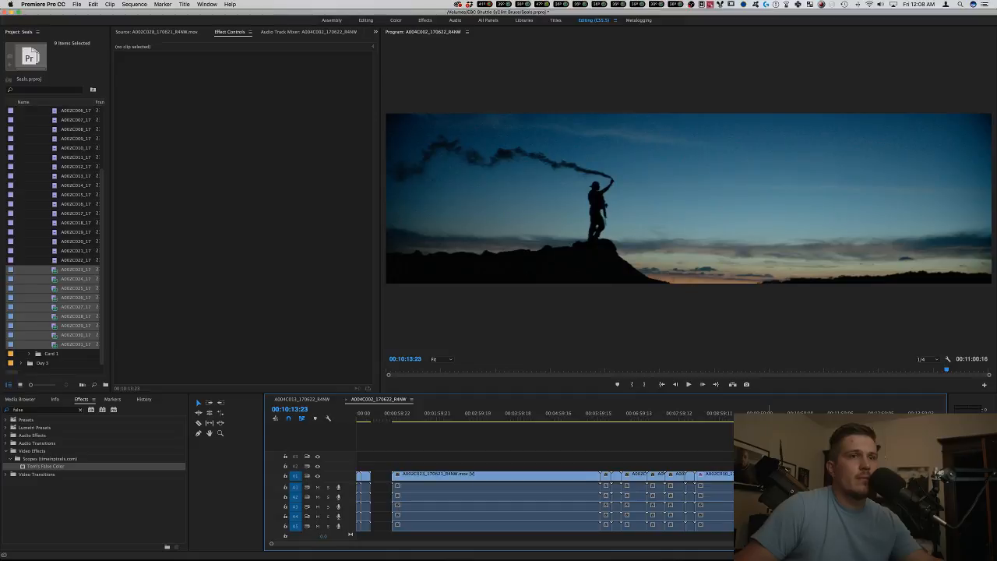
left_click_drag(504, 418, 451, 417)
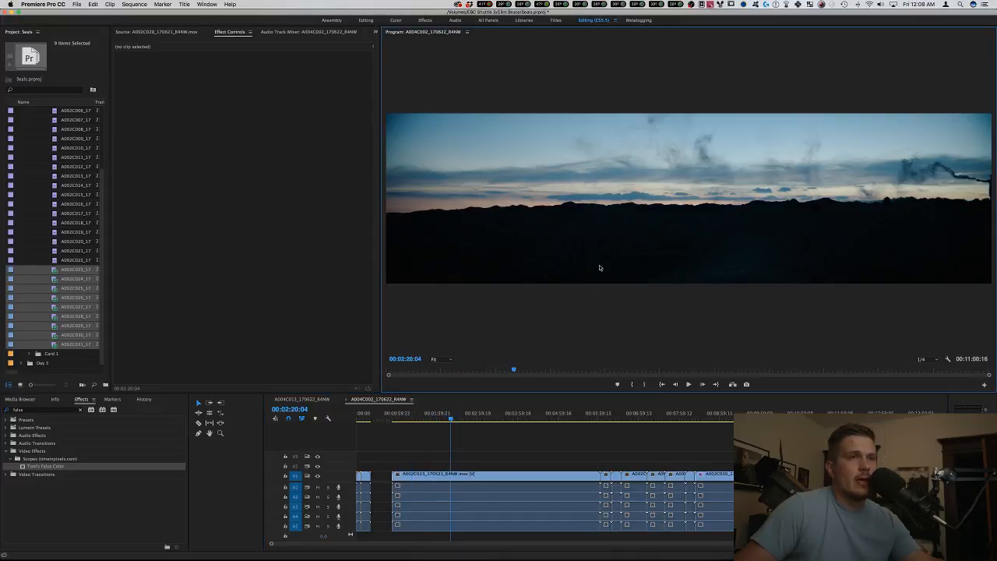
key("grave")
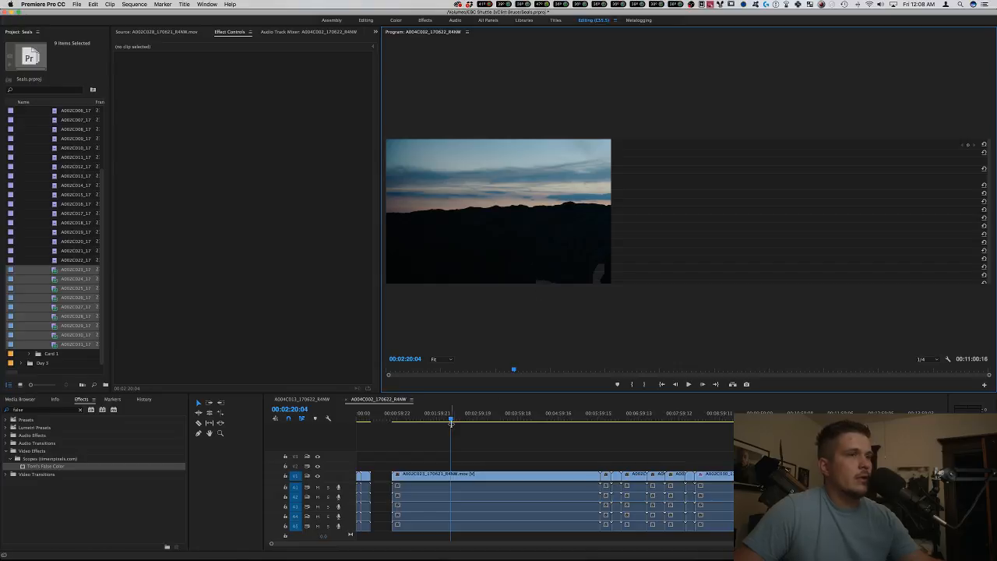
Scrub to the four standing silhouettes at 00:03:55:04 and examine their composition in the maximized Program monitor.
left_click_drag(452, 419, 469, 418)
left_click(517, 413)
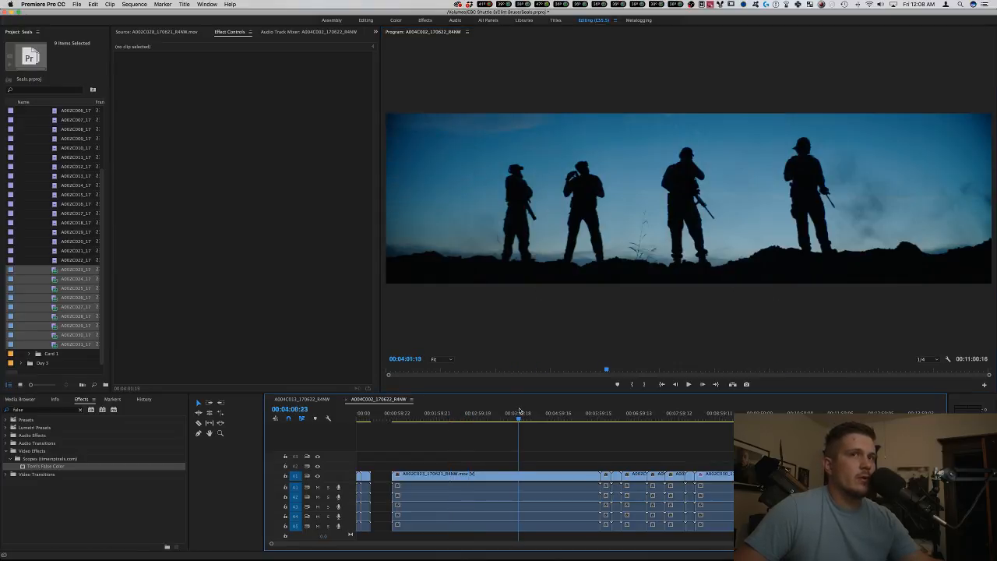
left_click_drag(515, 413, 514, 413)
left_click(704, 224)
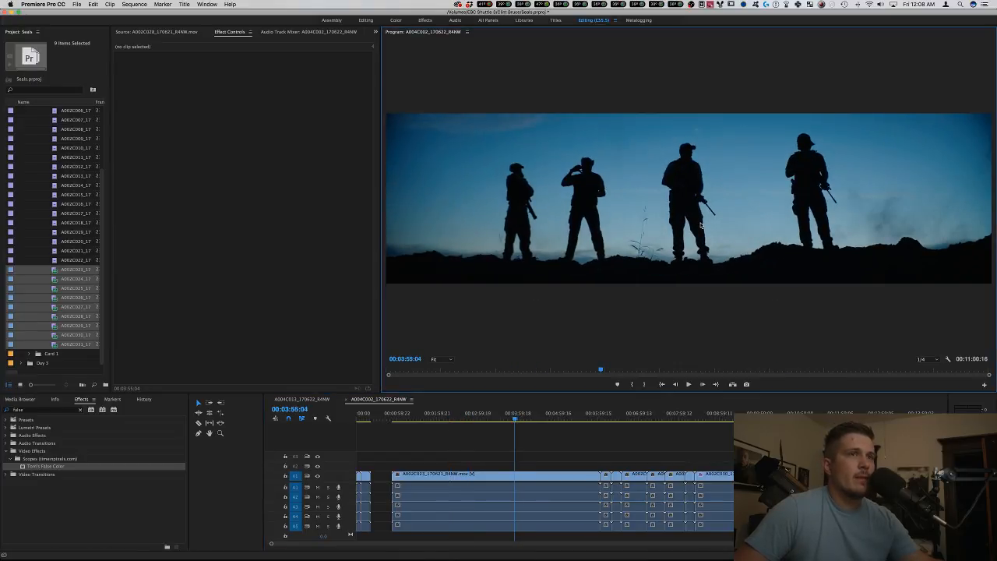
key("grave")
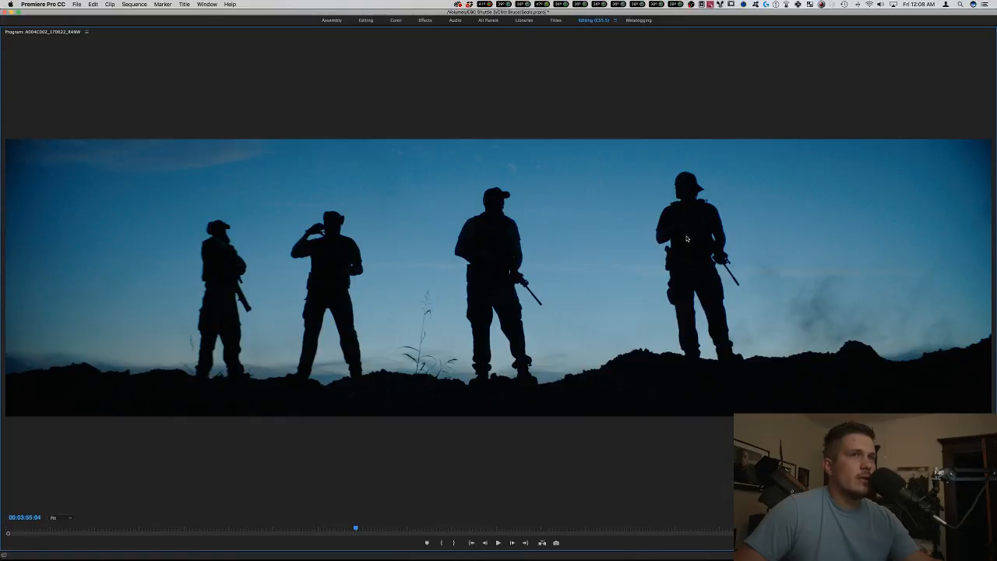
key("grave")
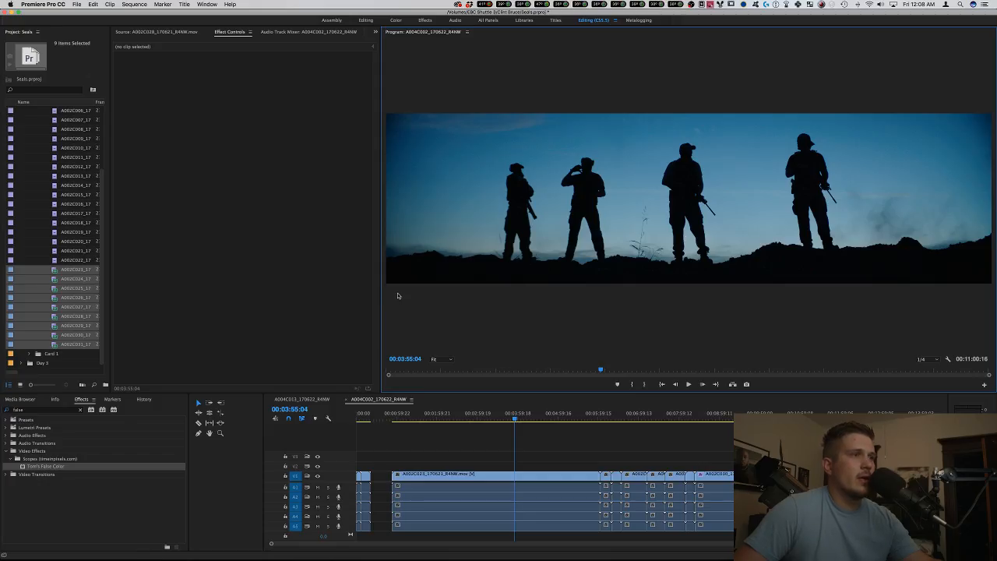
Open clips A002C017 and A002C014 in the Source monitor and scrub through the A002C014 grass shot.
double_click(58, 213)
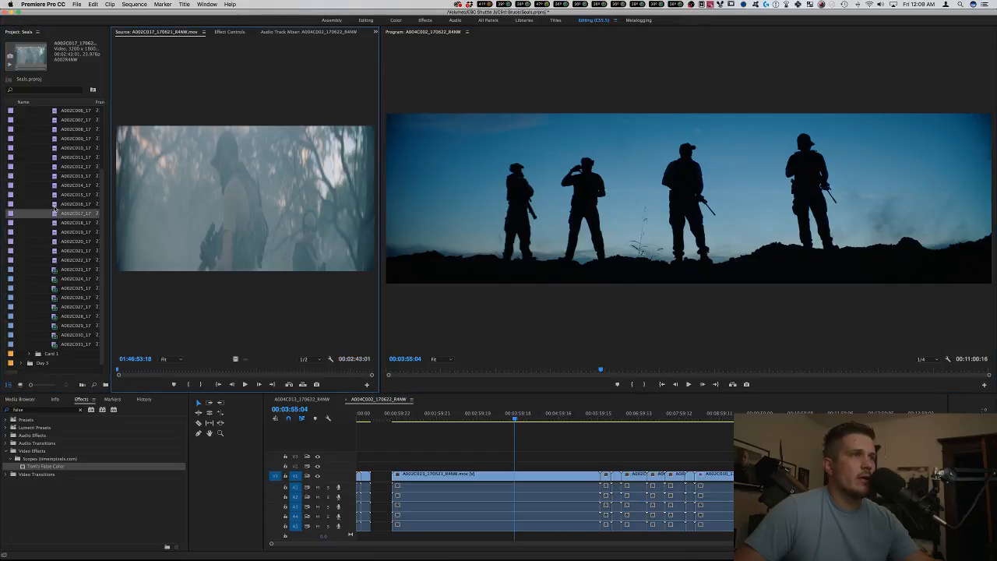
double_click(59, 185)
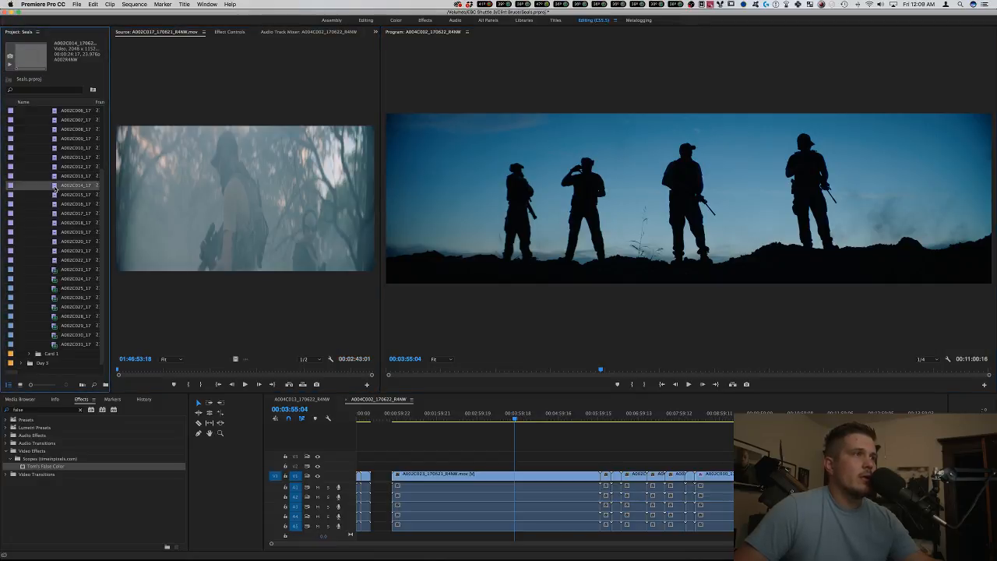
left_click_drag(140, 372, 274, 361)
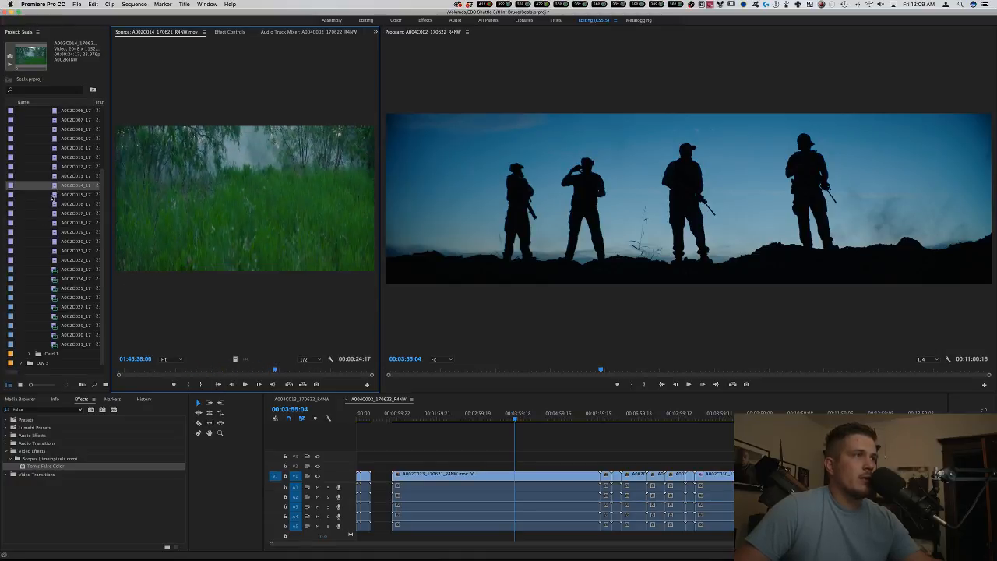
Conform clip A002C014's pixel aspect ratio to the anamorphic option that doubles its width relative to its height.
double_click(54, 194)
double_click(53, 186)
right_click(53, 187)
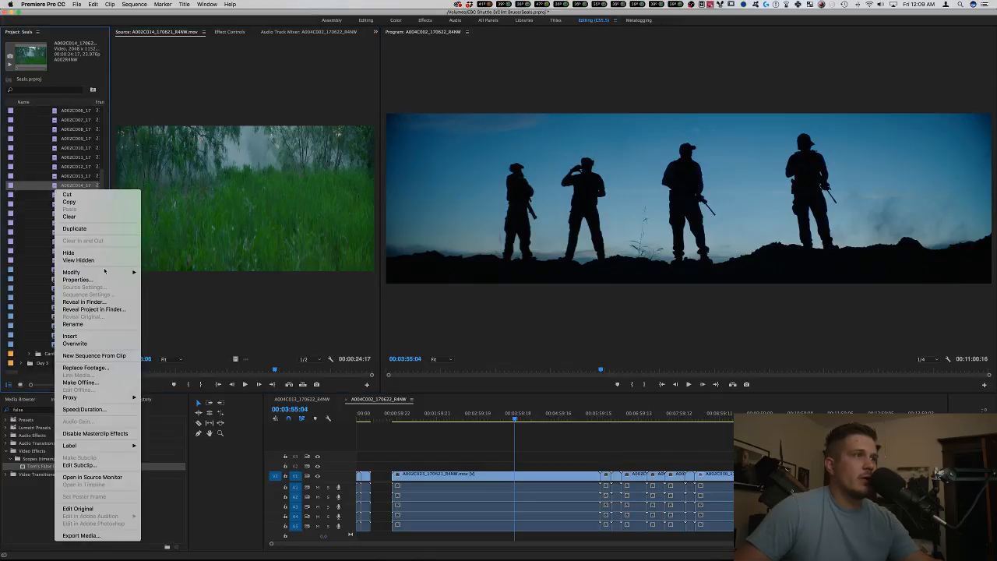
mouse_move(105, 271)
left_click(167, 281)
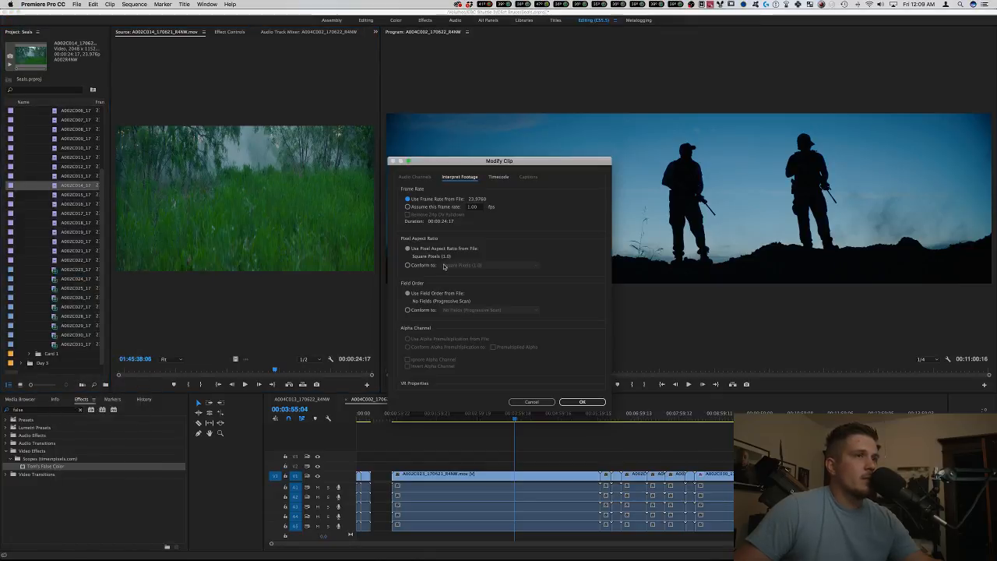
left_click(416, 266)
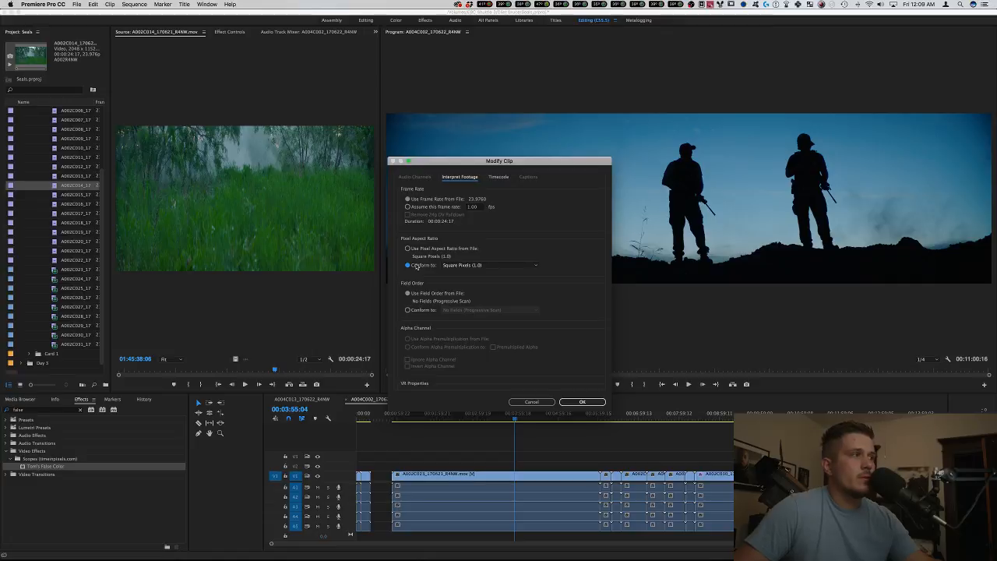
left_click(471, 266)
left_click(476, 310)
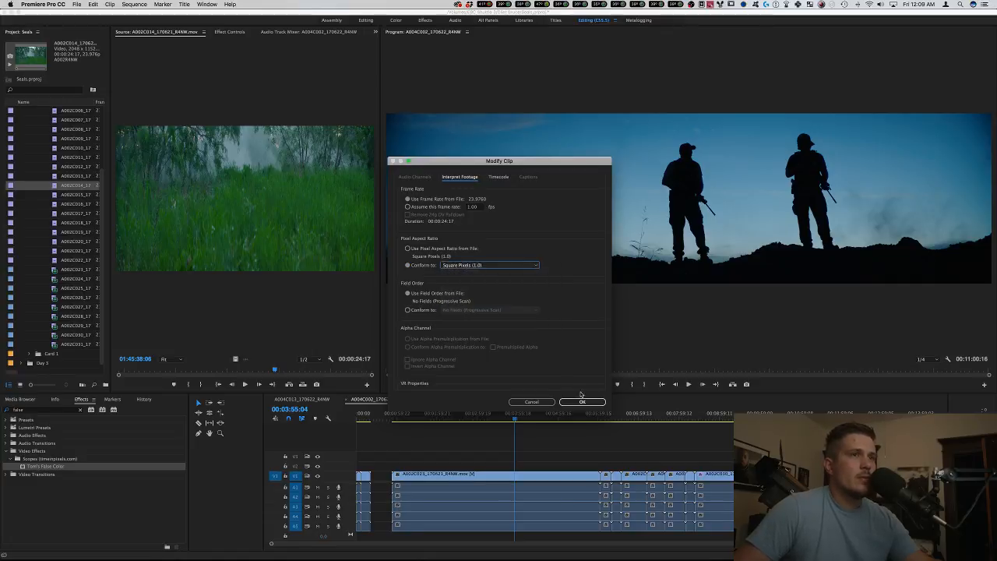
left_click(581, 402)
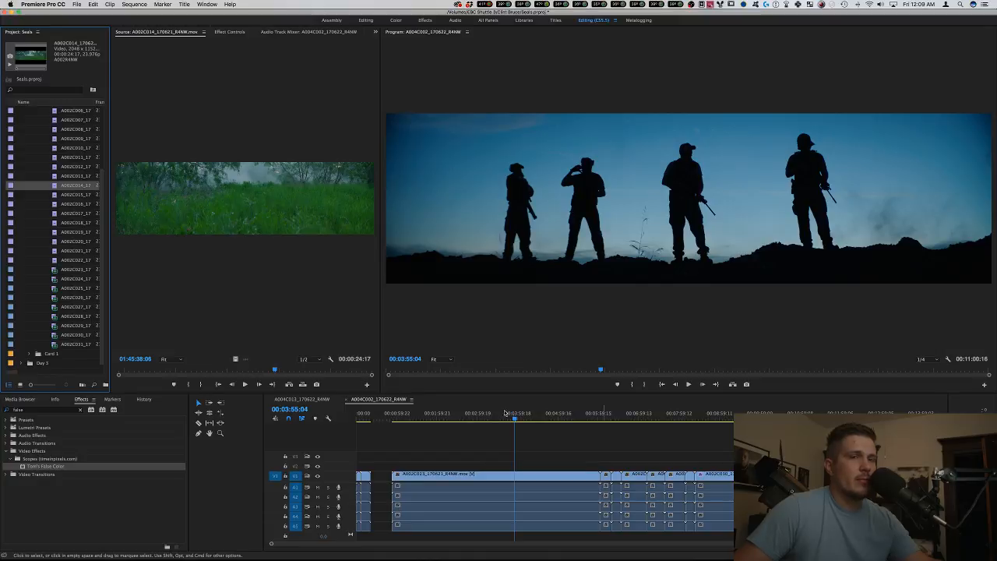
Add the A002C014 grass clip at the end of the A004C002 sequence and scale it to the frame's full width.
left_click_drag(245, 254, 796, 473)
left_click(796, 414)
left_click_drag(800, 415, 802, 414)
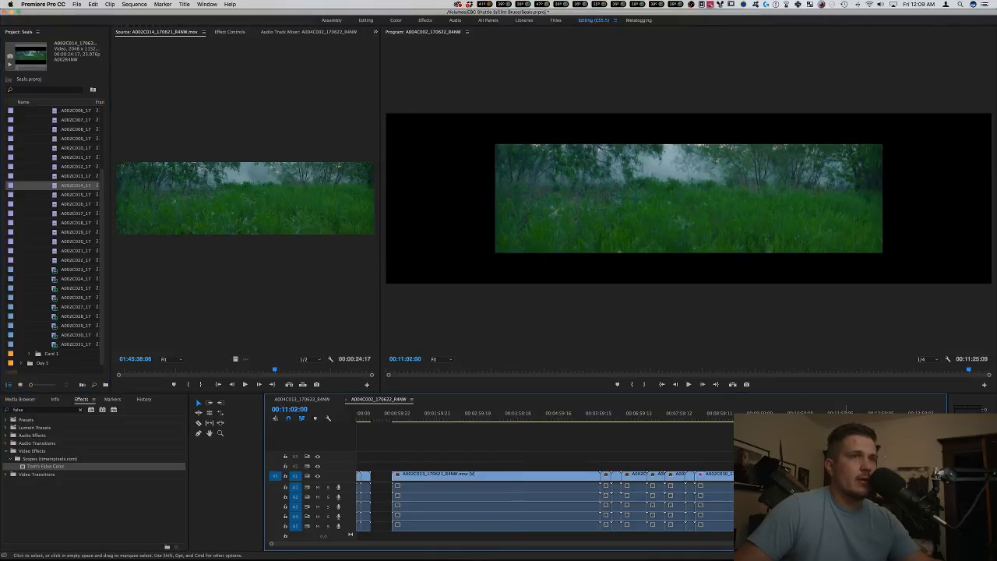
right_click(811, 473)
left_click(843, 472)
left_click(934, 360)
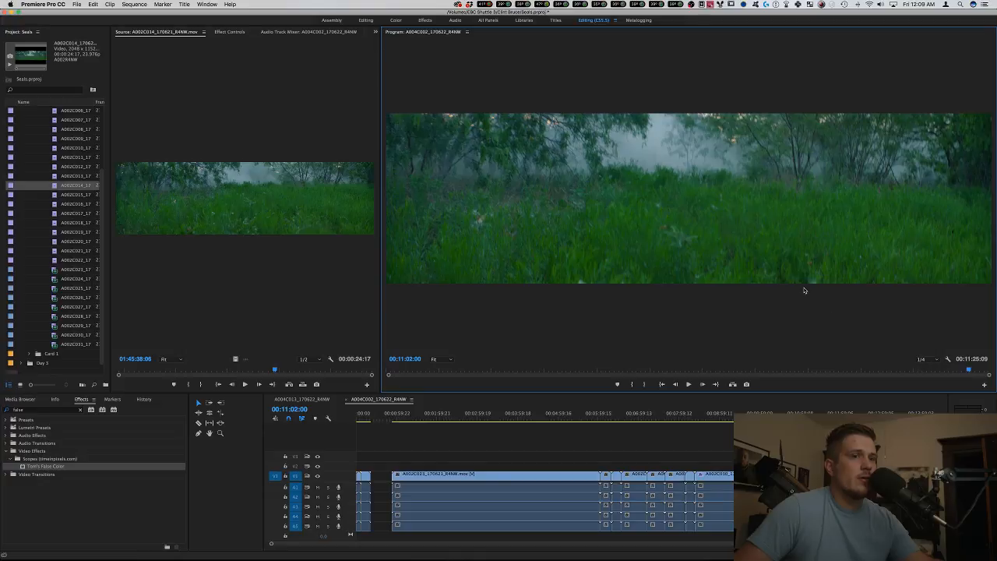
Play through the desqueezed A002C014 grass shot in the maximized Program monitor to review its full-width framing.
key("grave")
key("space")
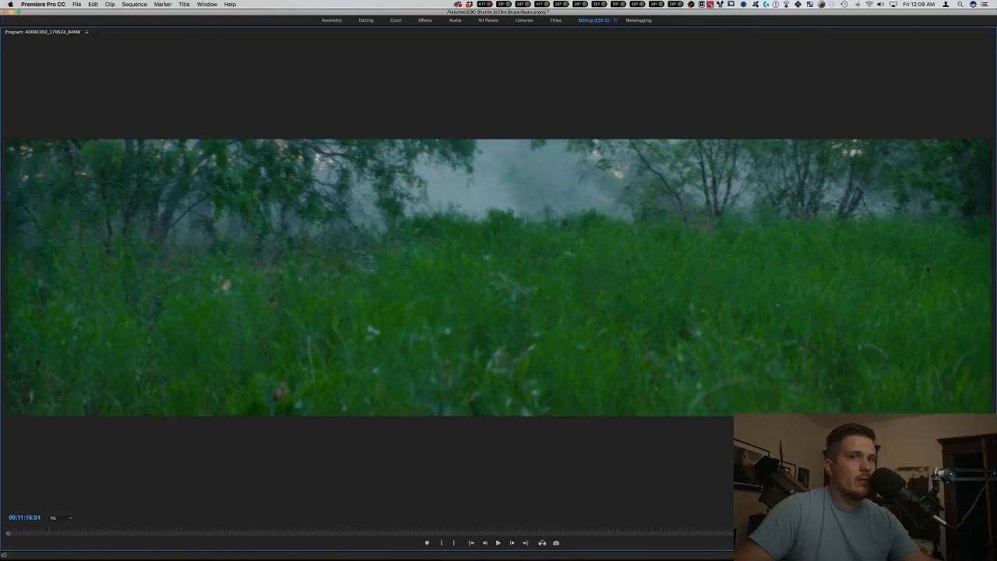
key("space")
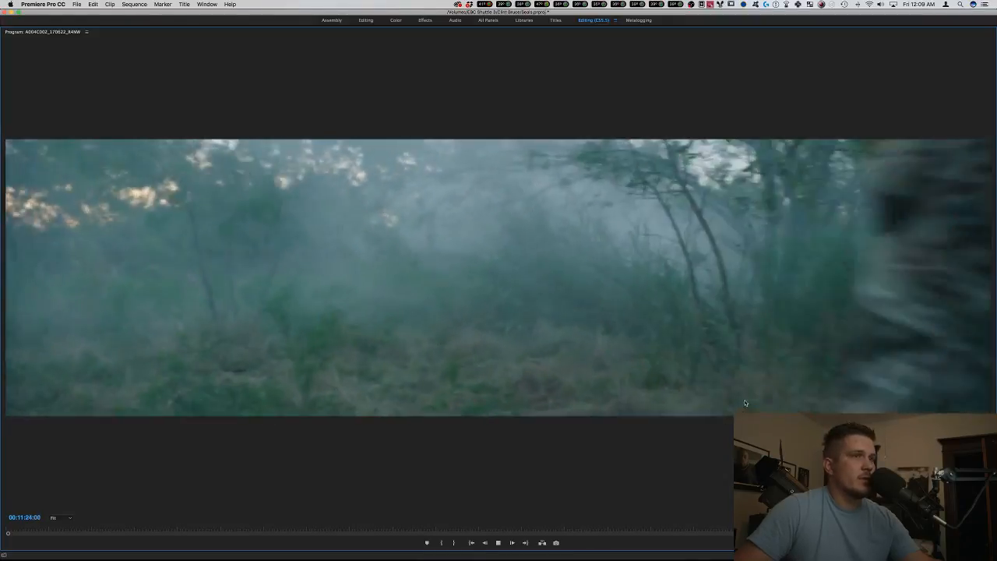
key("space")
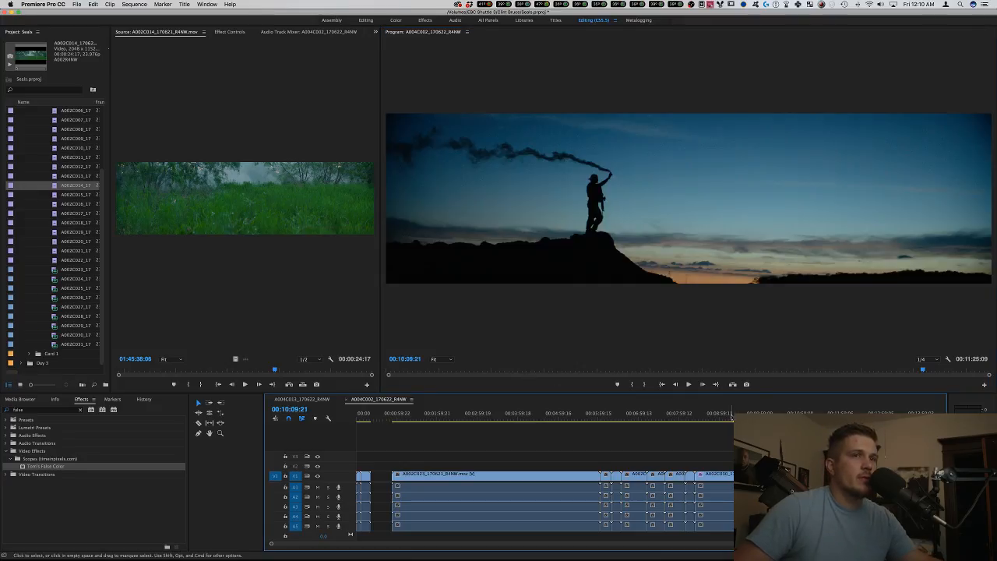
Scrub the sequence to the four silhouettes at 00:04:27:00 and the smoke-flare shot at 00:10:03:12 to compare their framing.
left_click(731, 416)
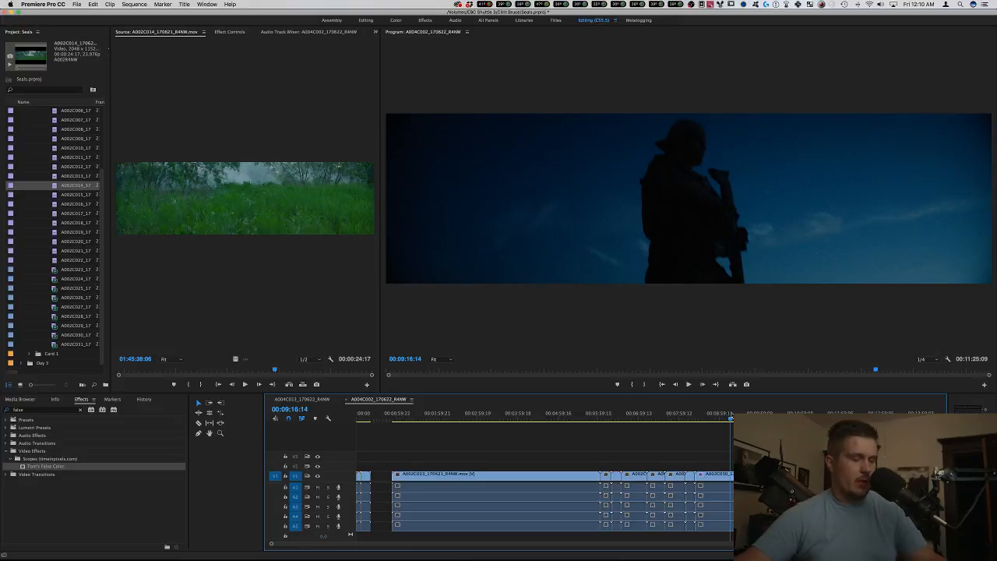
left_click_drag(731, 417, 536, 418)
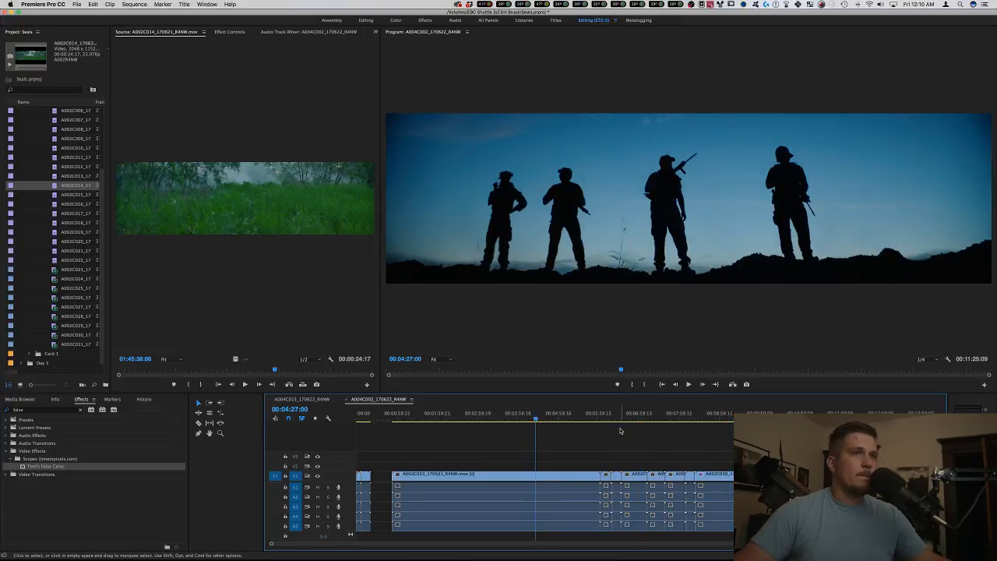
left_click_drag(676, 416, 762, 412)
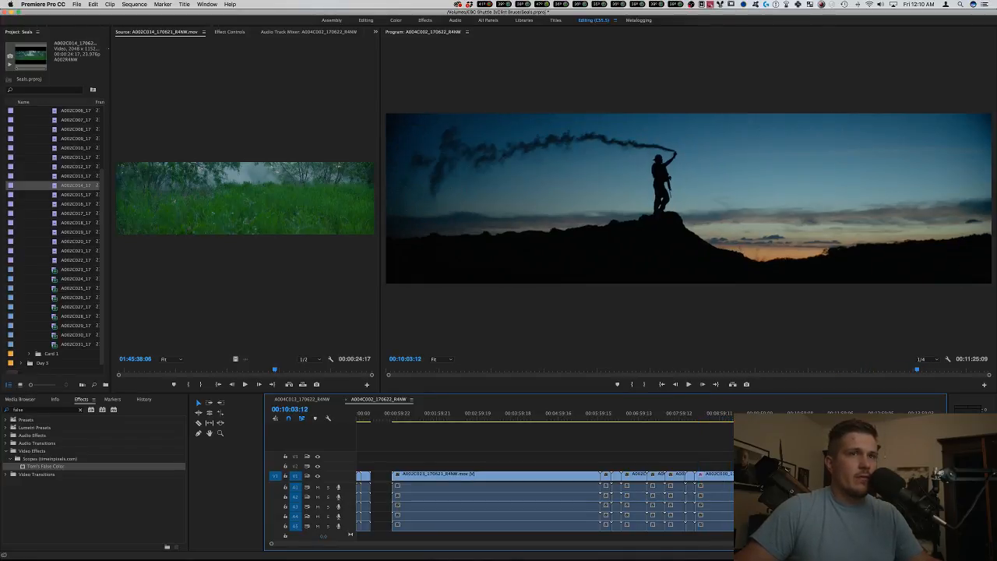
left_click(694, 210)
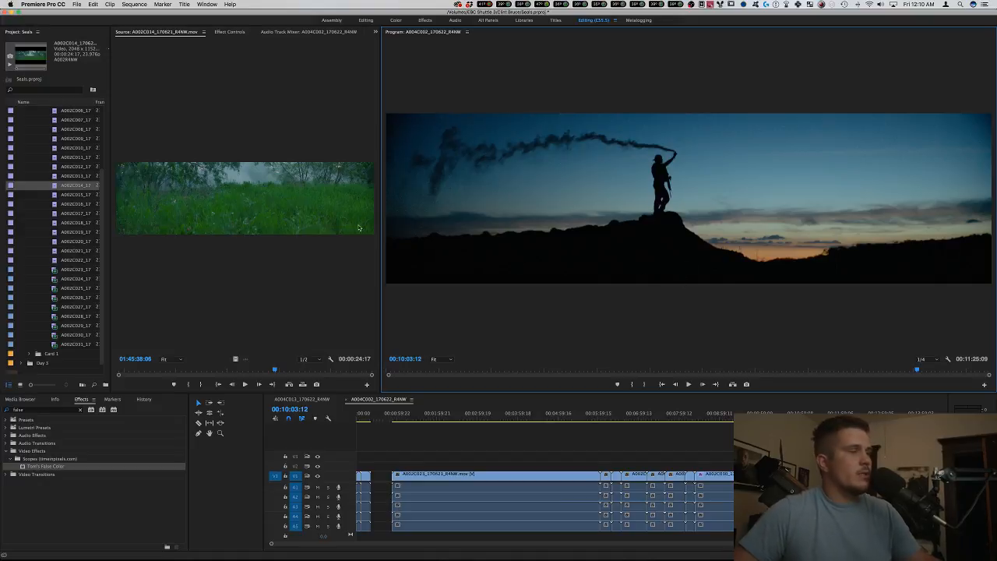
Preview the smoky woodland clips A002C009, A002C008 and A002C002 in the Source monitor.
left_click(61, 194)
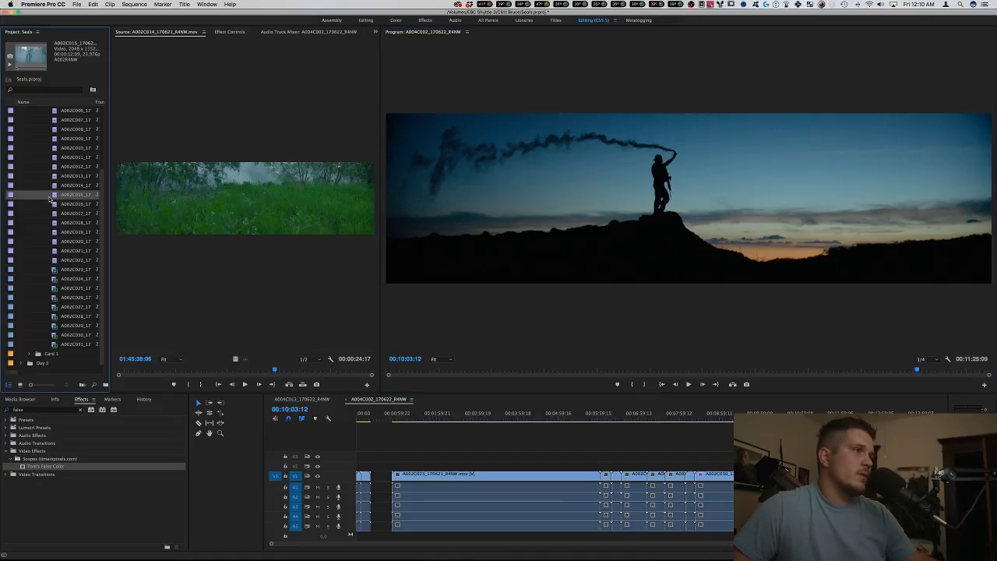
double_click(57, 205)
double_click(58, 142)
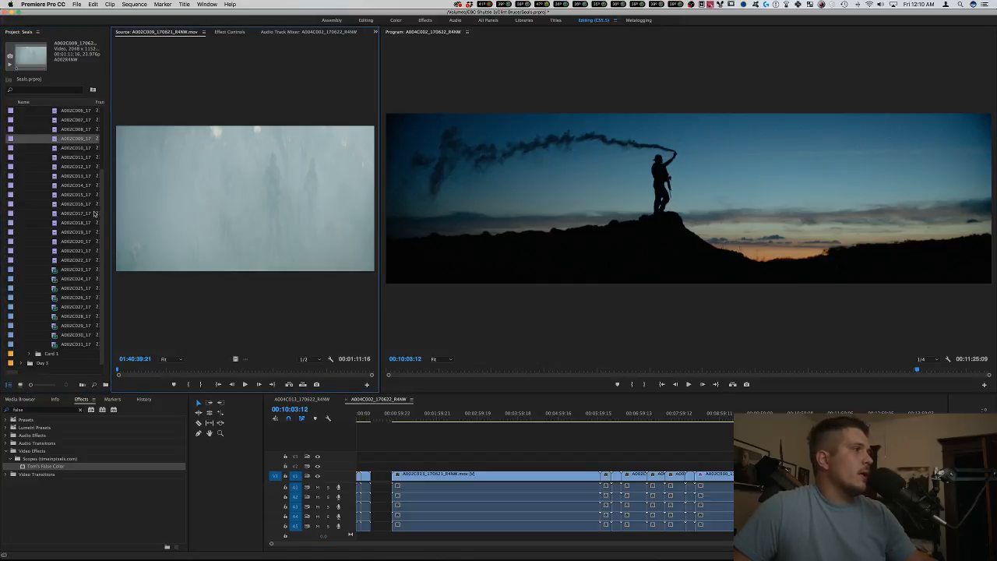
double_click(50, 127)
scroll(67, 138, "up", 4)
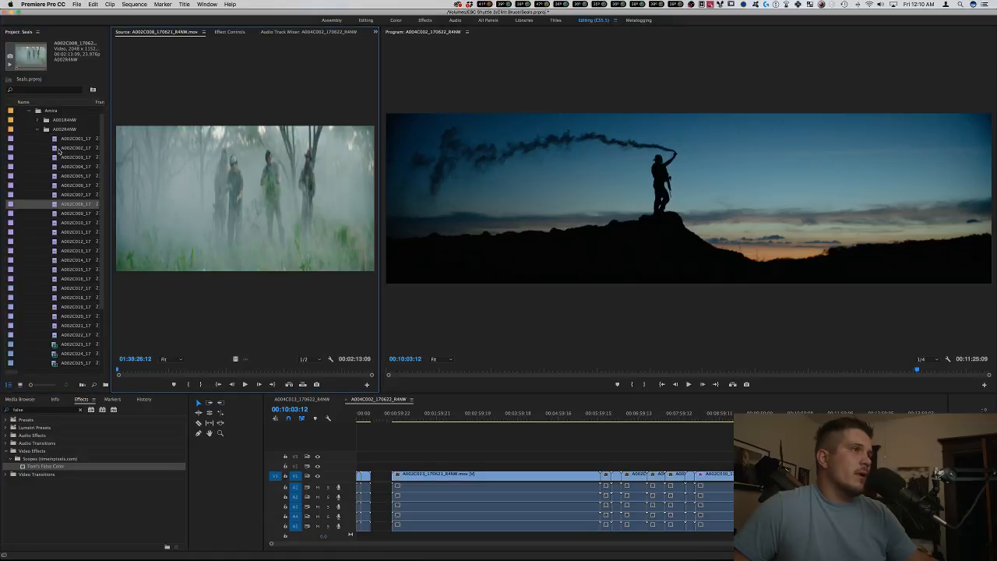
double_click(54, 148)
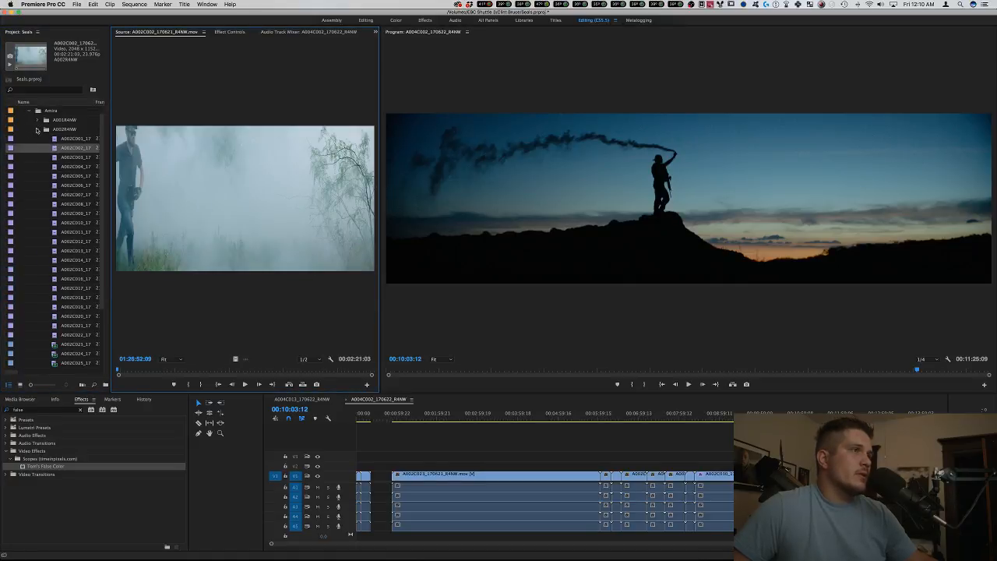
Collapse the A002R4NW bin, expand A001R4NW, and preview clips A001C006, A001C013 and A001C018 in the Source monitor.
left_click(37, 130)
left_click(38, 130)
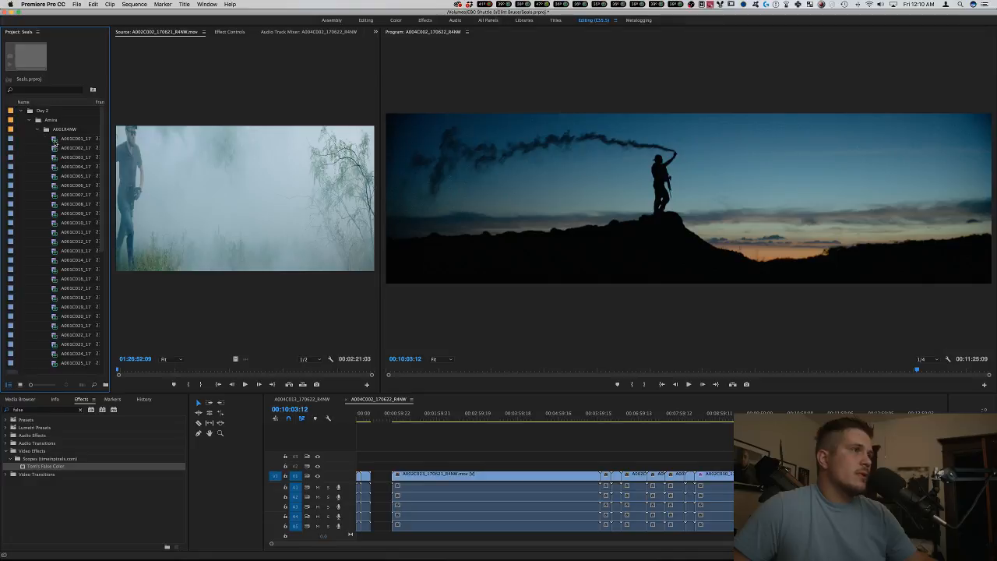
left_click(53, 137)
double_click(57, 185)
scroll(61, 198, "down", 2)
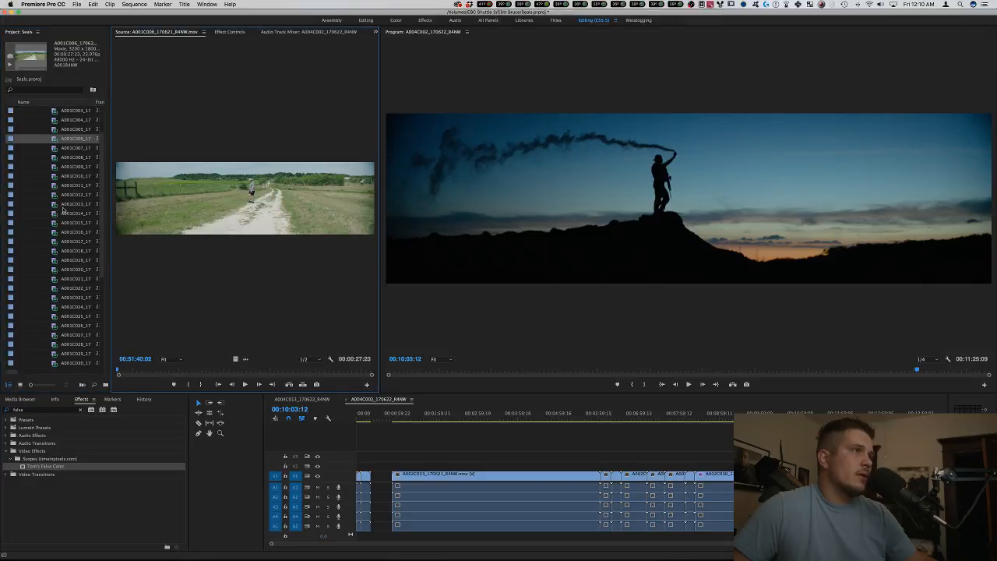
double_click(58, 205)
scroll(58, 205, "down", 1)
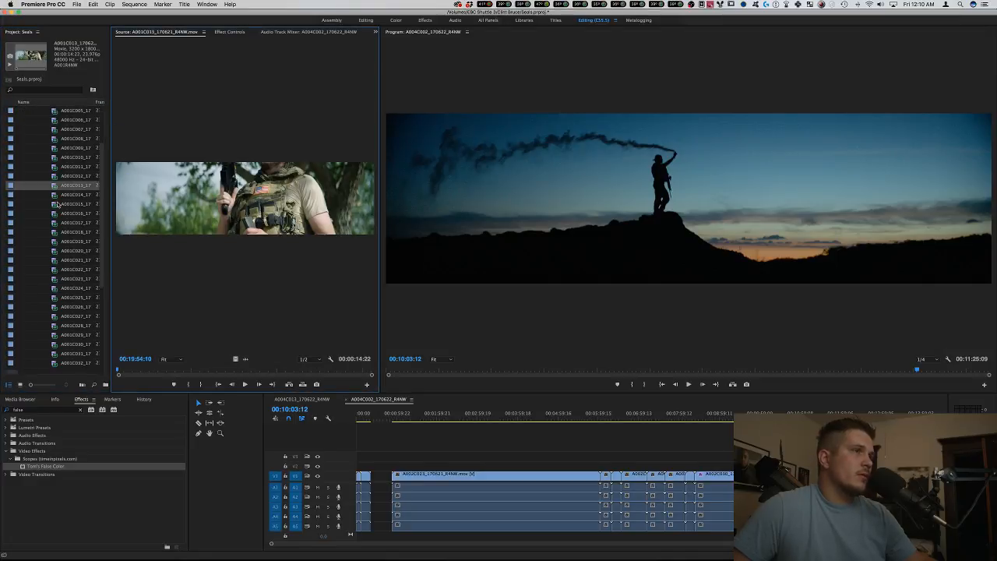
left_click(55, 236)
double_click(56, 234)
scroll(59, 222, "up", 3)
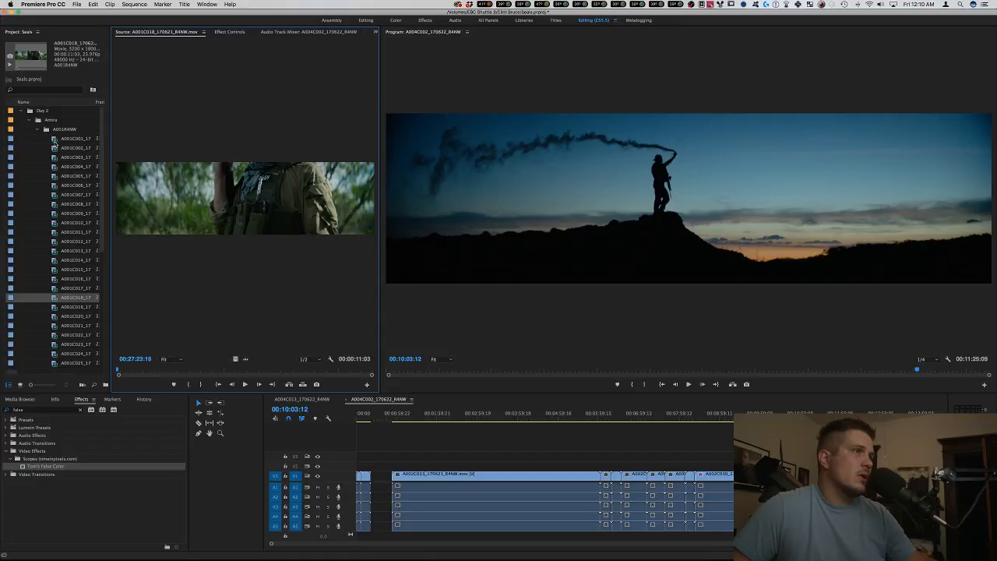
Open clip A001C001, add it at the end of the A004C002 sequence, and scrub to the running shot at 00:12:15:14.
double_click(56, 140)
left_click_drag(58, 139, 830, 475)
left_click_drag(828, 413, 850, 415)
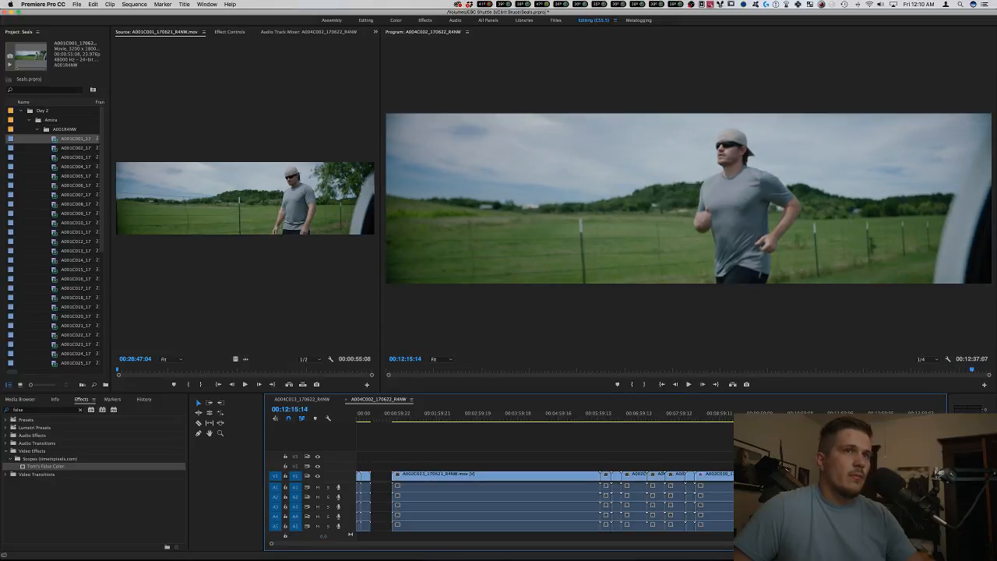
Examine the running shot in the maximized Program monitor and compare it with the dusk silhouettes at 00:10:03:12 and 00:02:03:09.
key("grave")
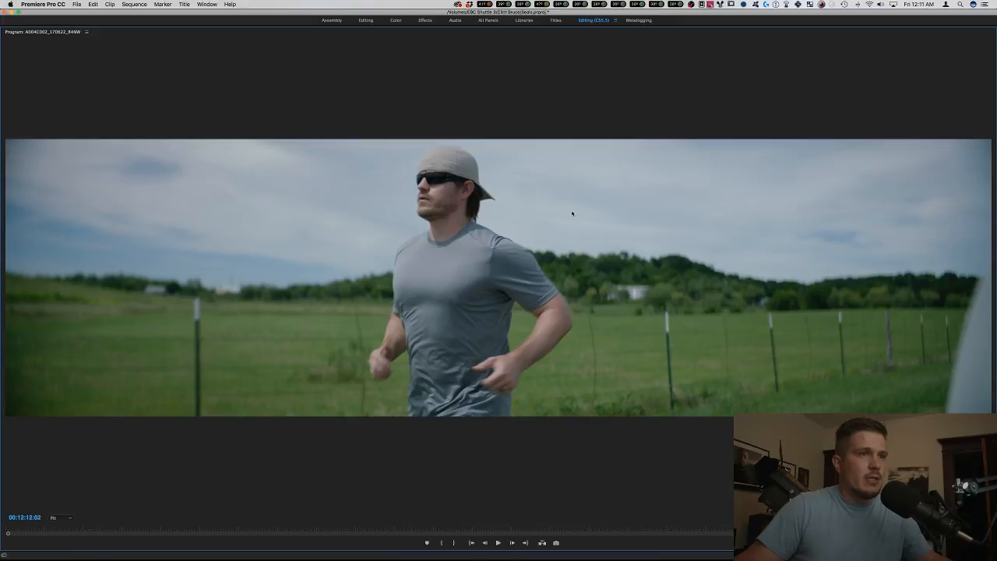
key("grave")
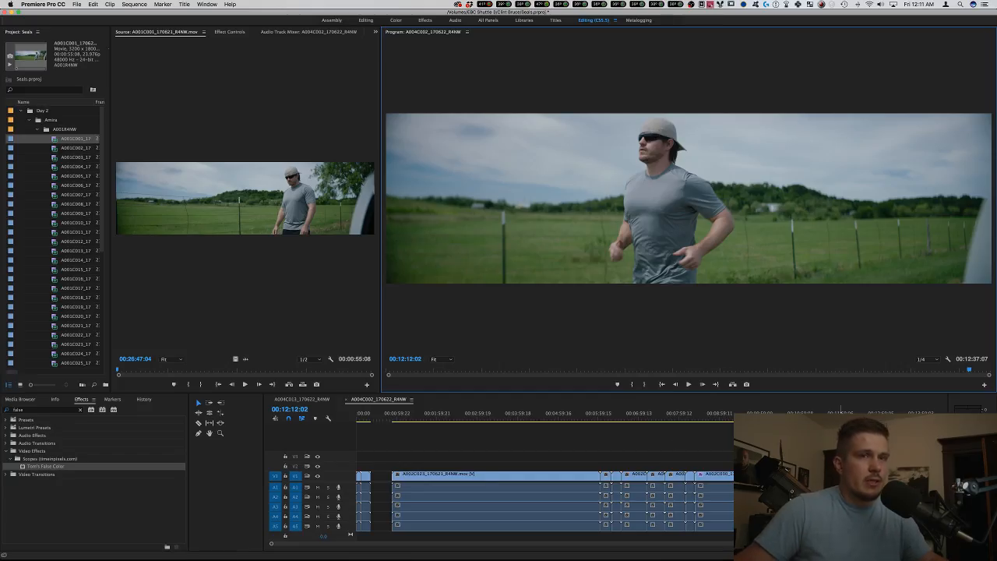
left_click_drag(845, 414, 762, 415)
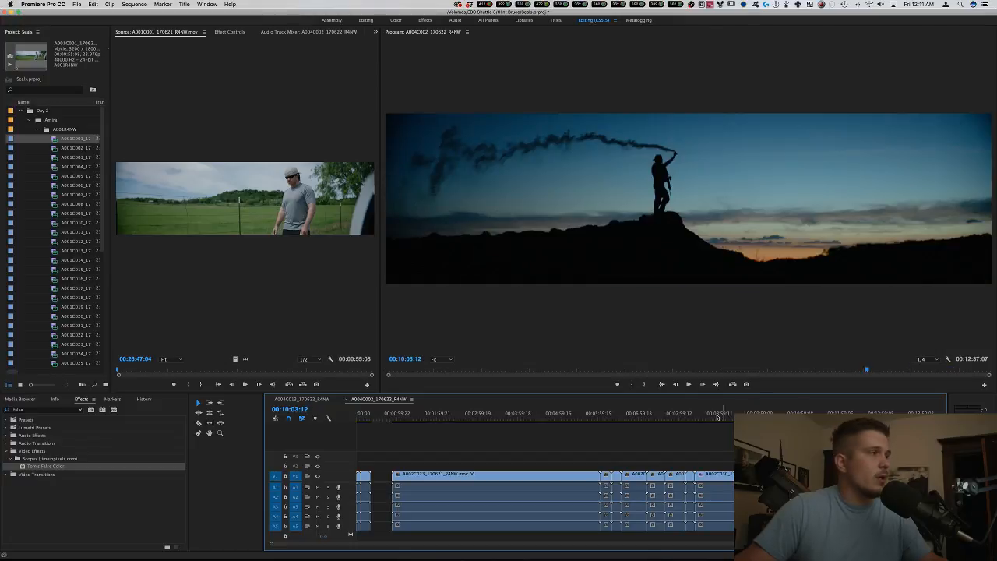
left_click_drag(665, 413, 439, 419)
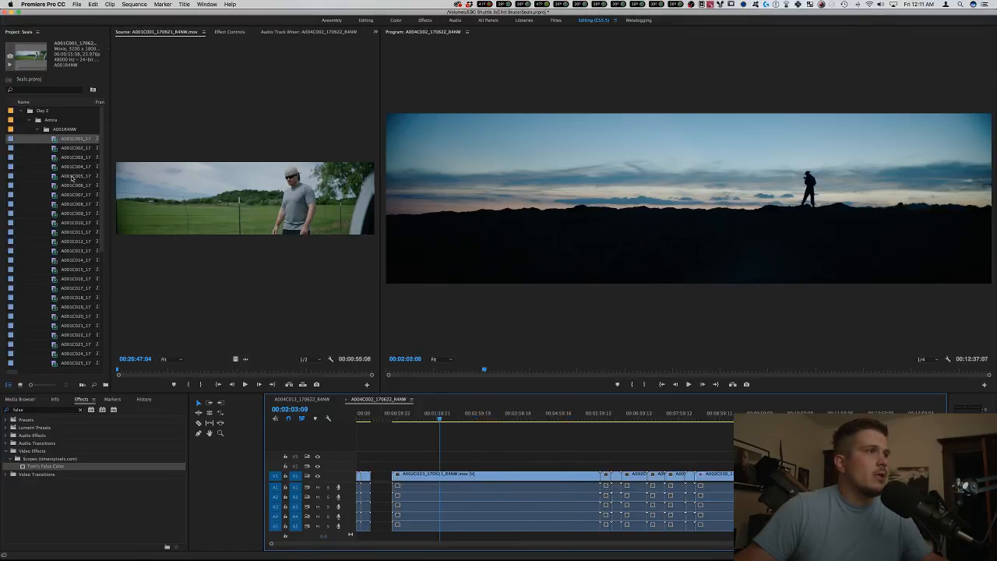
Mark an In point at 00:52:57:11 on clip A001C007's arm-stretch shot and create a new sequence from the clip.
double_click(52, 195)
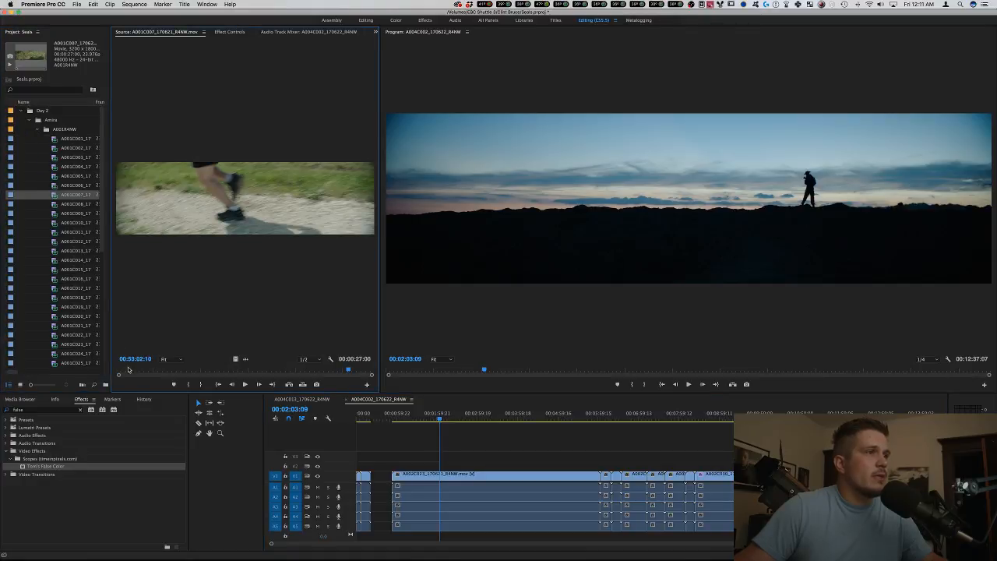
left_click_drag(153, 372, 301, 370)
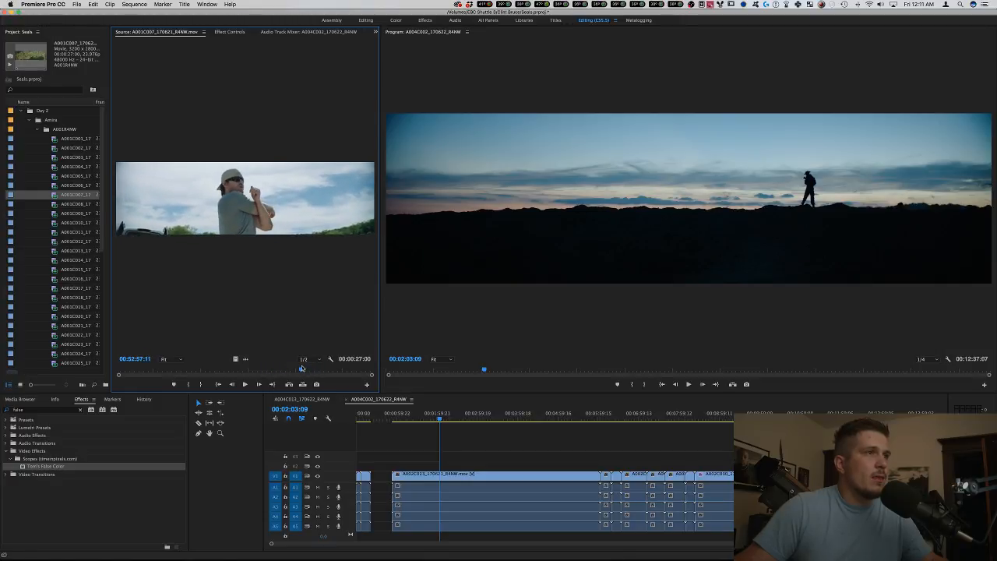
key("i")
right_click(57, 199)
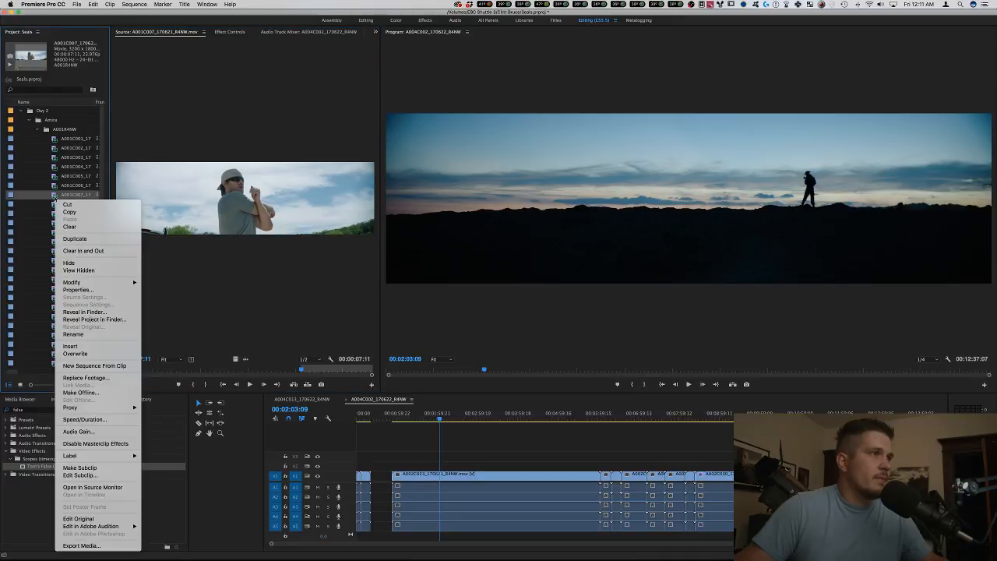
left_click(104, 365)
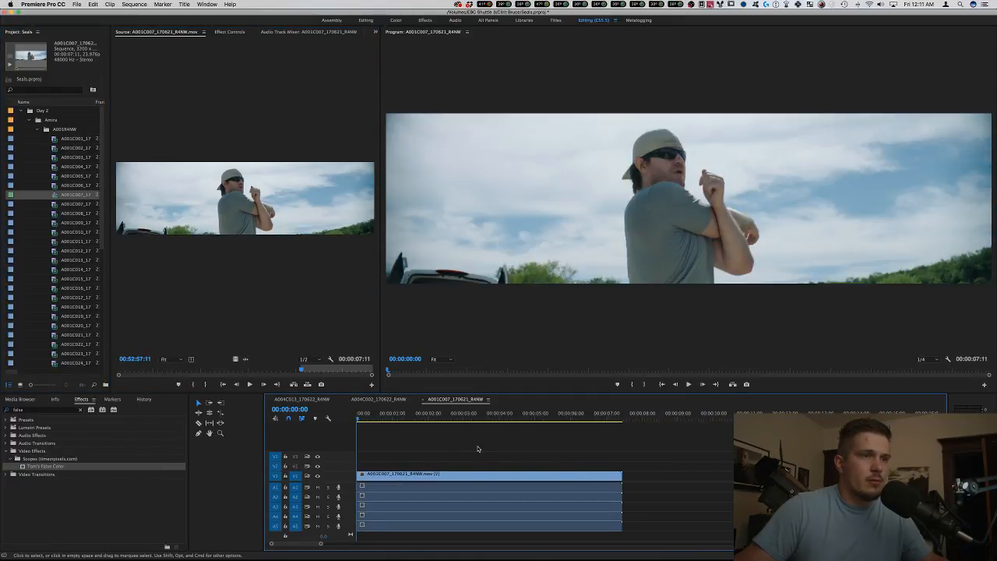
Disable the Lumetri Color (AMIRA LUT) effect on the A001C007 master clip.
left_click(229, 33)
left_click(134, 47)
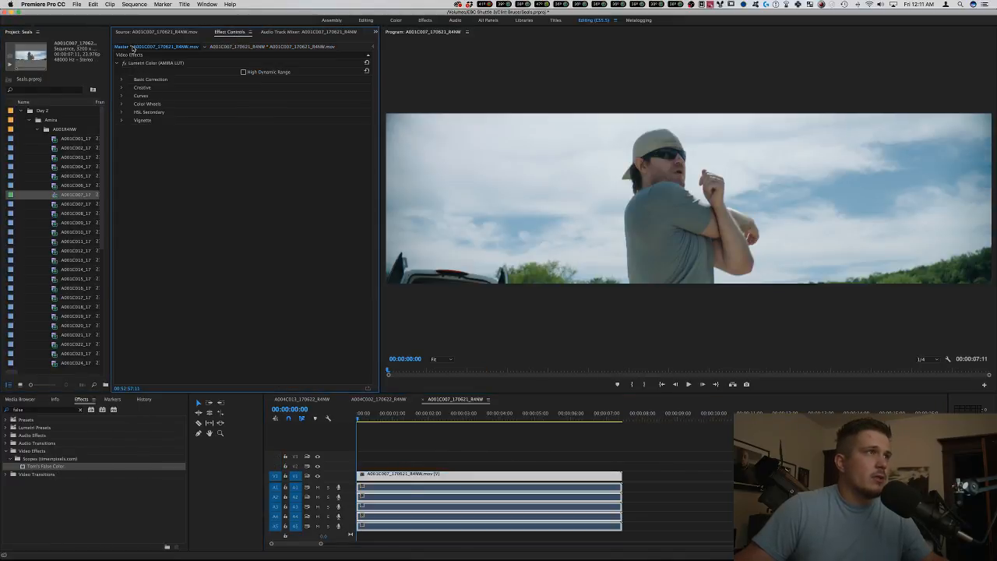
left_click(124, 63)
Apply Tom's False Color to the A001C007 clip in the sequence and view it in the maximized Program monitor.
left_click_drag(45, 465, 441, 477)
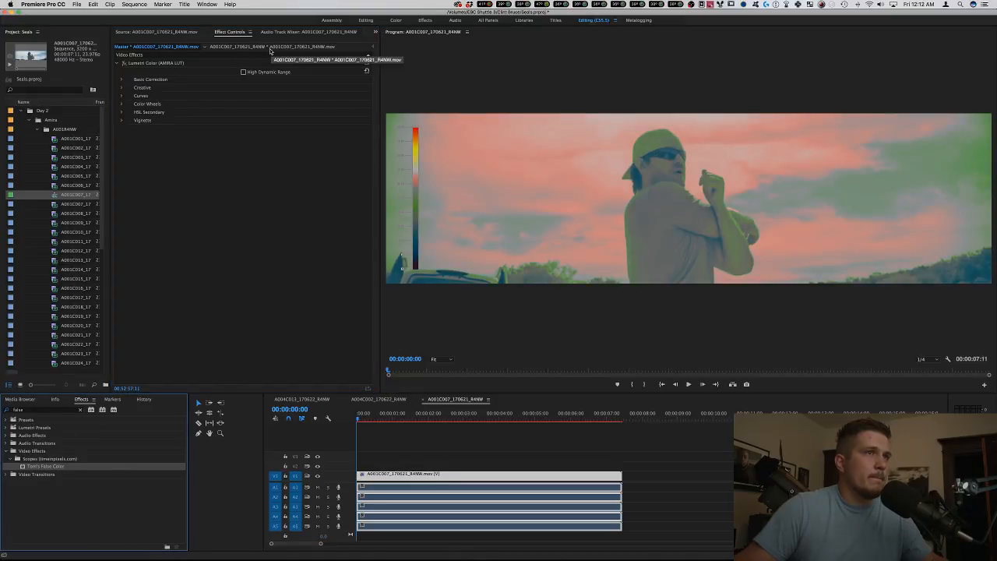
left_click(694, 181)
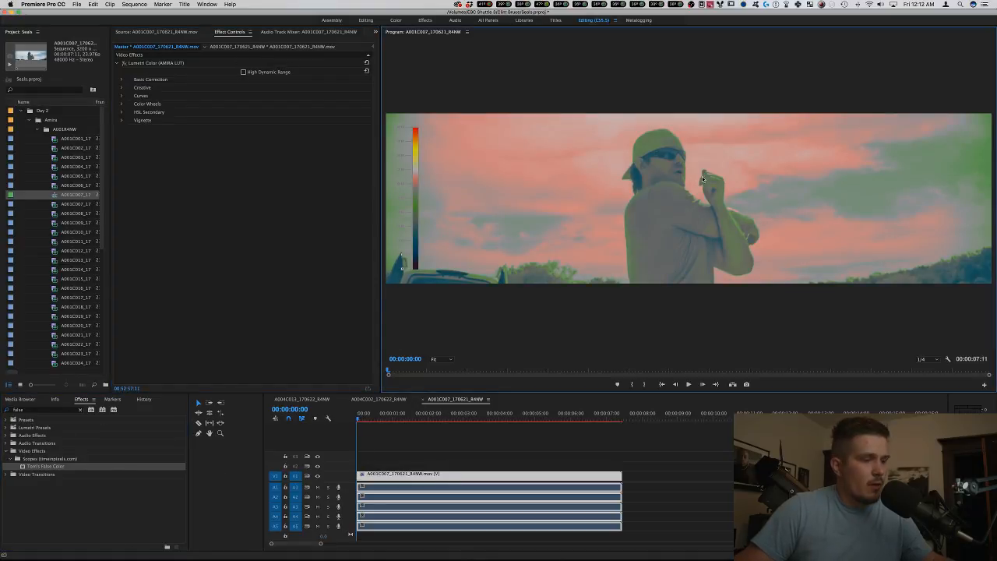
key("grave")
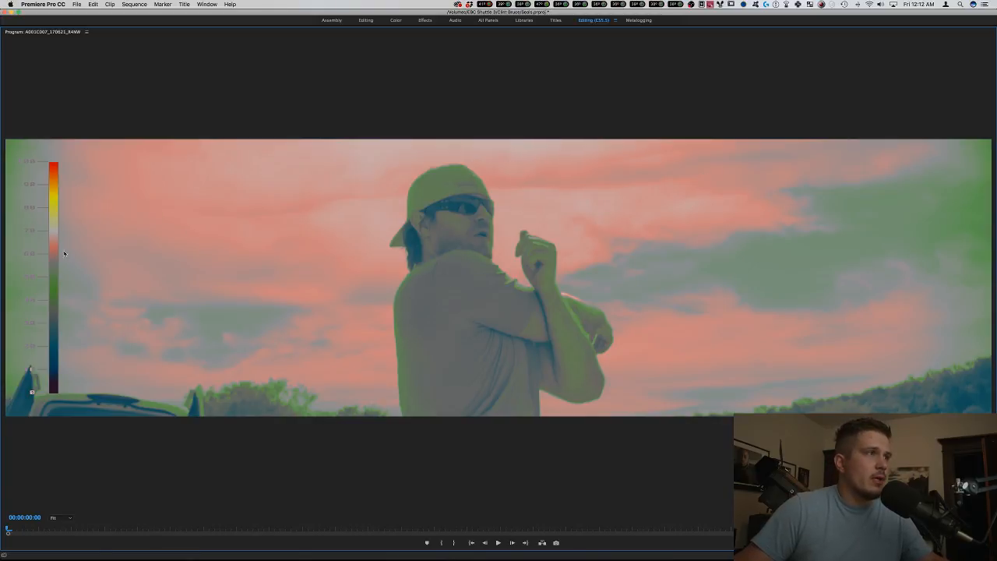
Restore the full panel layout, find Lumetri Color among the effects using "lumetri" and try to apply it to the A001C007 clip.
key("Tab")
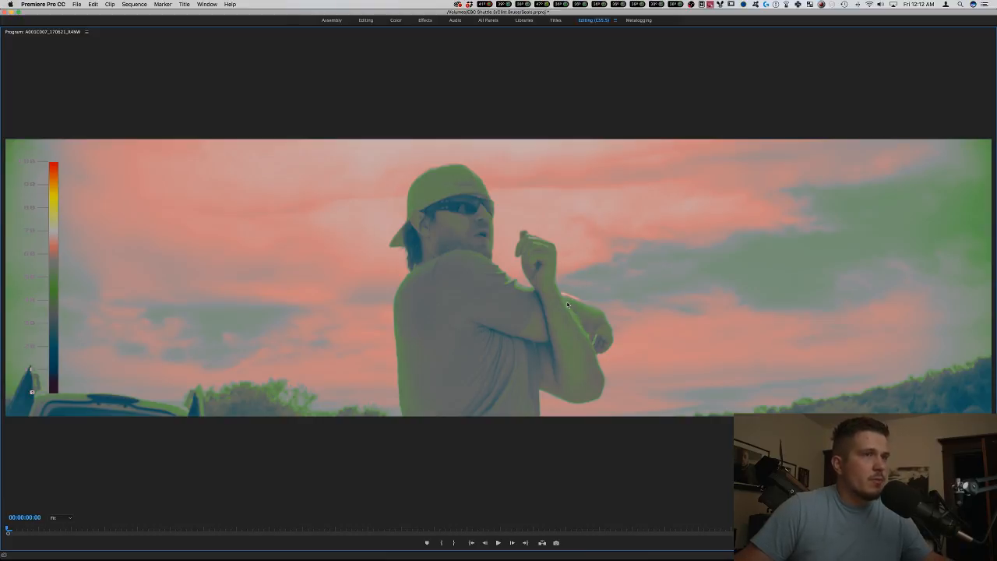
key("grave")
double_click(68, 409)
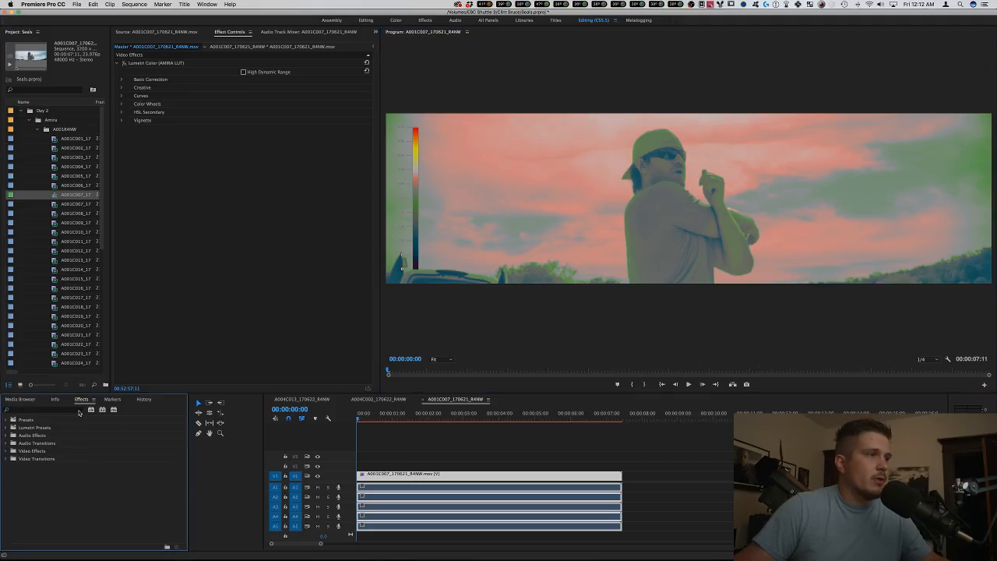
type("fas")
key("BackSpace")
type("l")
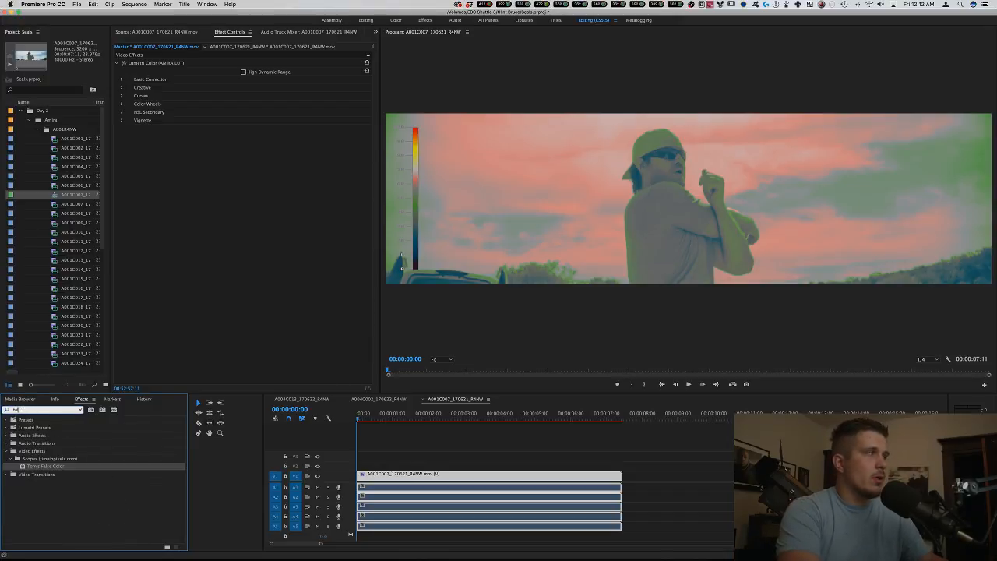
type("lumetri")
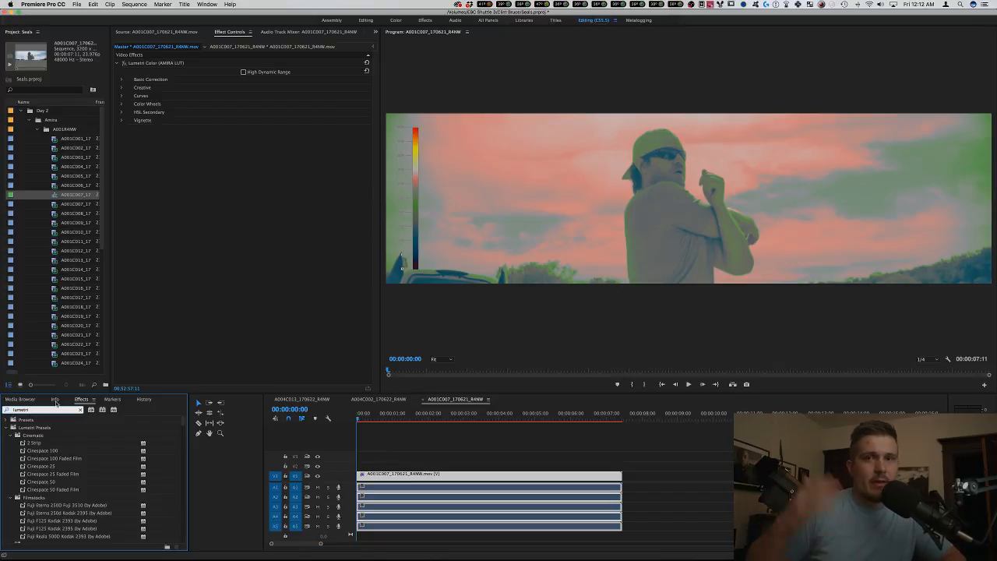
scroll(69, 425, "down", 10)
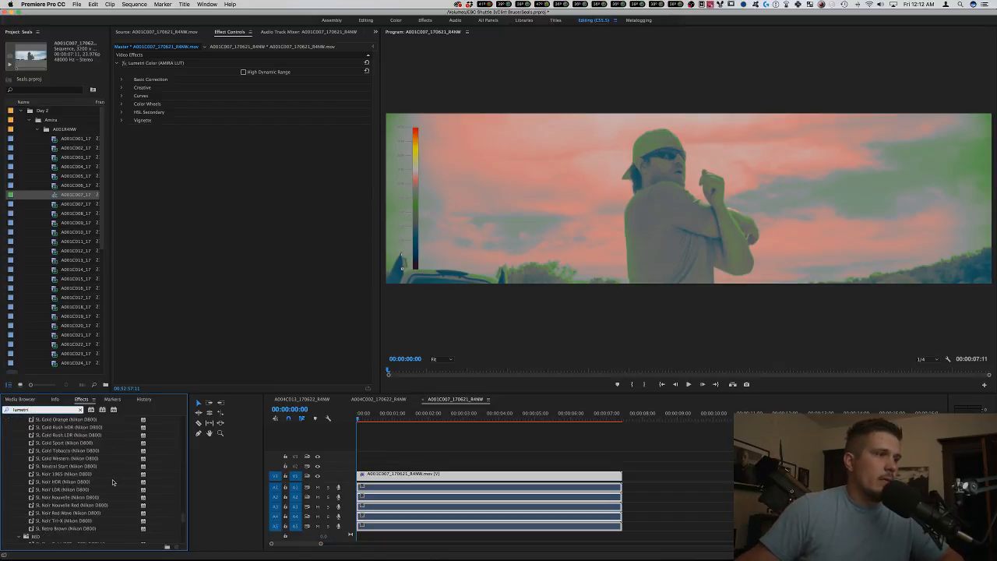
left_click(28, 532)
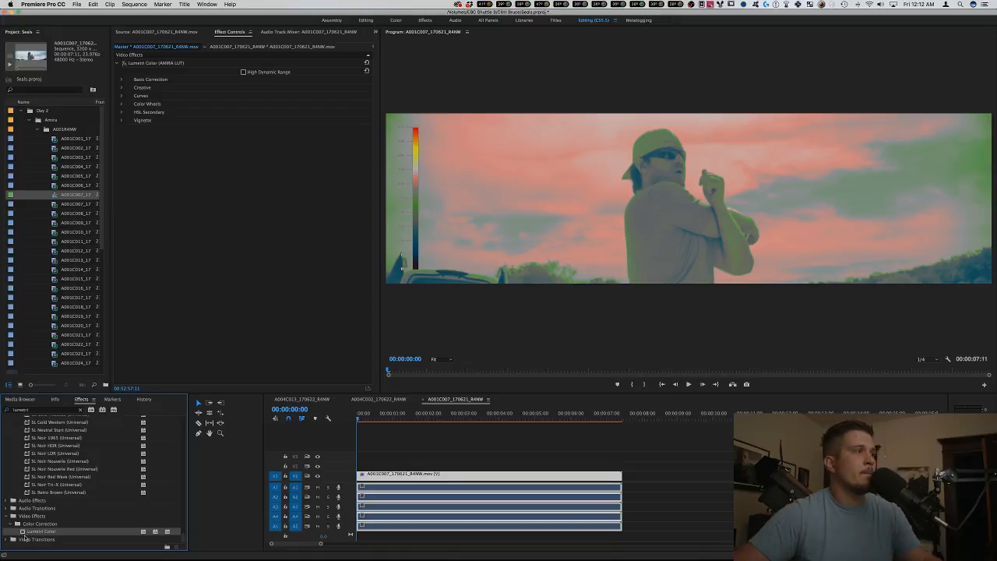
left_click_drag(37, 534, 361, 489)
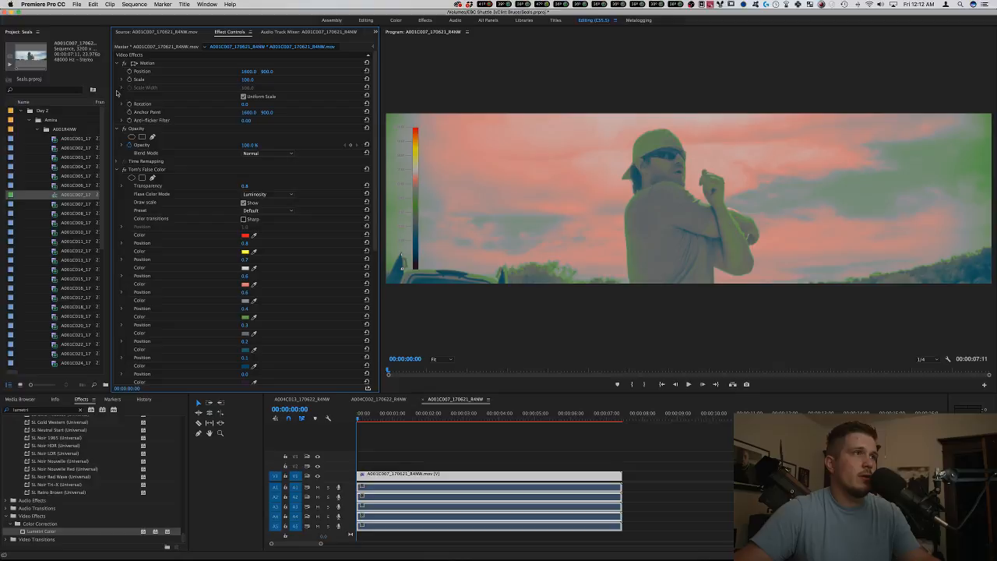
Compare the A001C007 clip's picture with Tom's False Color switched off and on.
left_click(125, 170)
left_click(125, 170)
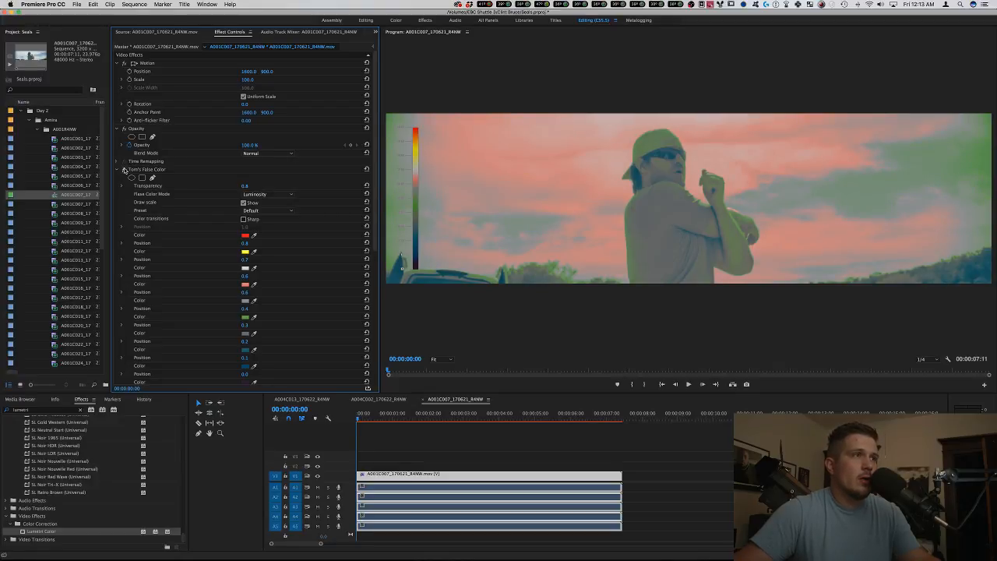
left_click(125, 170)
left_click(125, 169)
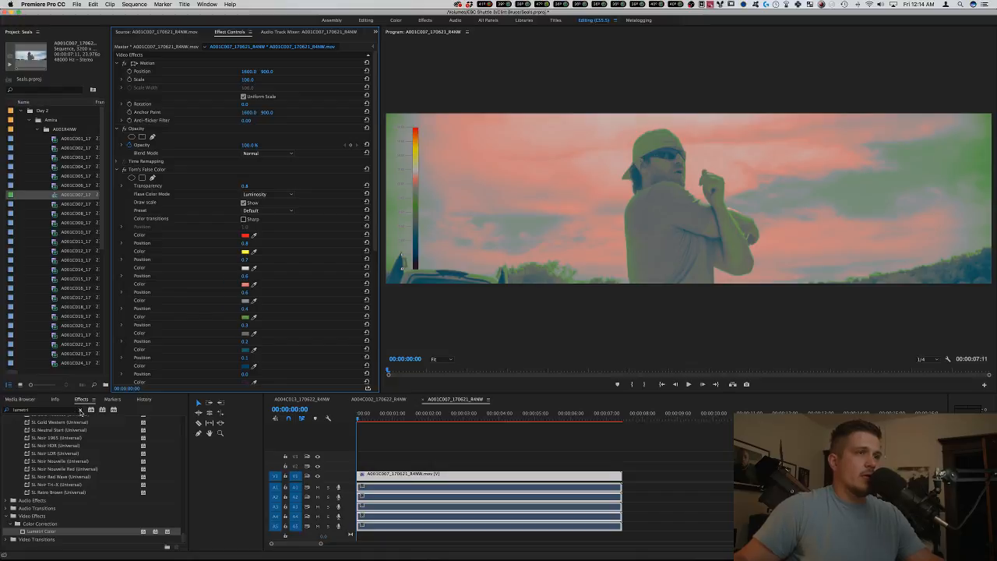
Add Lumetri Color to the A001C007 clip with Tom's False Color disabled, and expand its RGB curves.
left_click(124, 169)
left_click(41, 532)
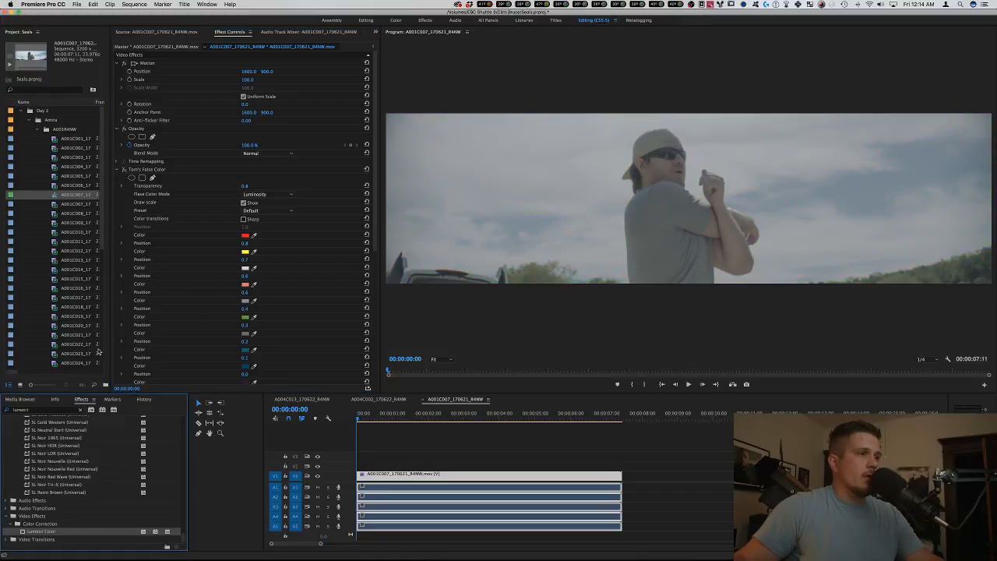
left_click(119, 169)
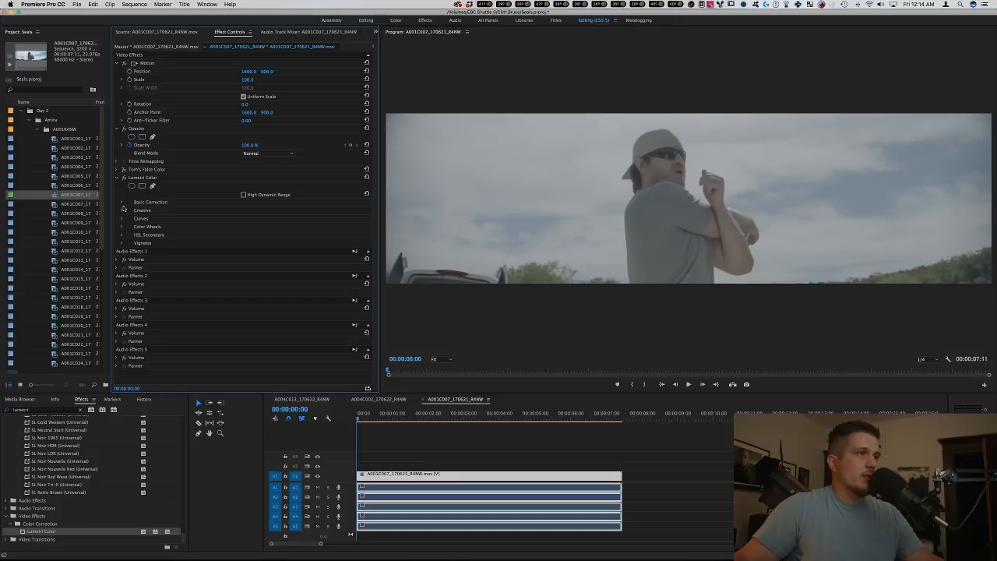
left_click(121, 219)
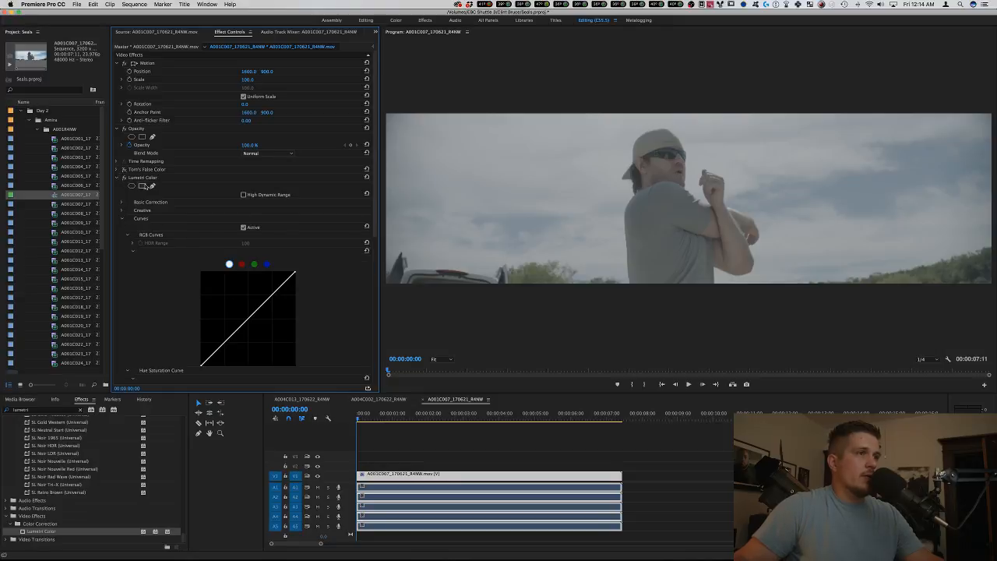
Enable Tom's False Color, place Lumetri Color above it in the effect order and raise the RGB curve's midtones.
left_click(125, 169)
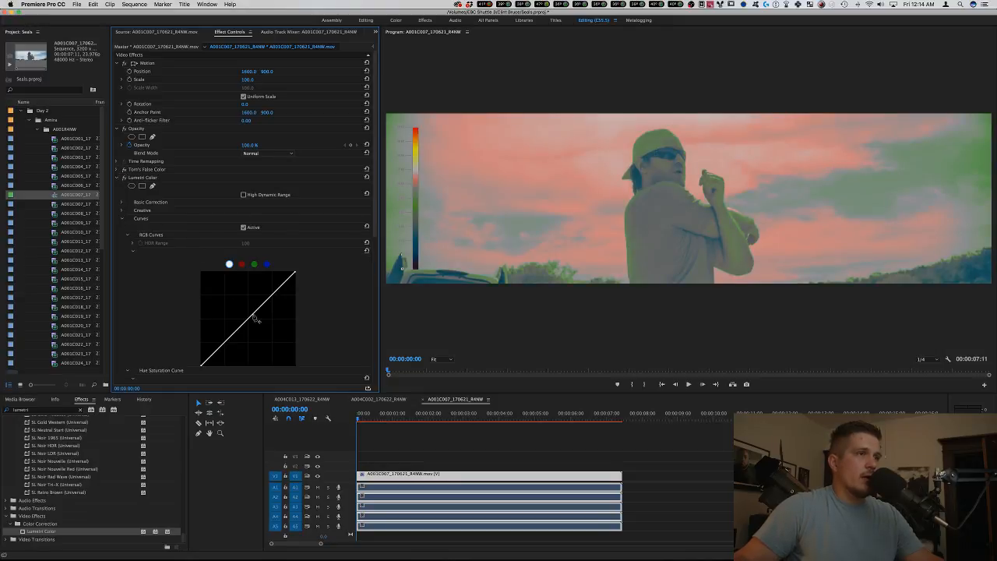
mouse_move(256, 315)
left_mouse_down()
mouse_move(244, 308)
mouse_move(265, 325)
mouse_move(253, 310)
left_mouse_up()
left_click_drag(136, 177, 138, 167)
mouse_move(253, 303)
left_mouse_down()
mouse_move(263, 312)
mouse_move(240, 286)
mouse_move(247, 293)
left_mouse_up()
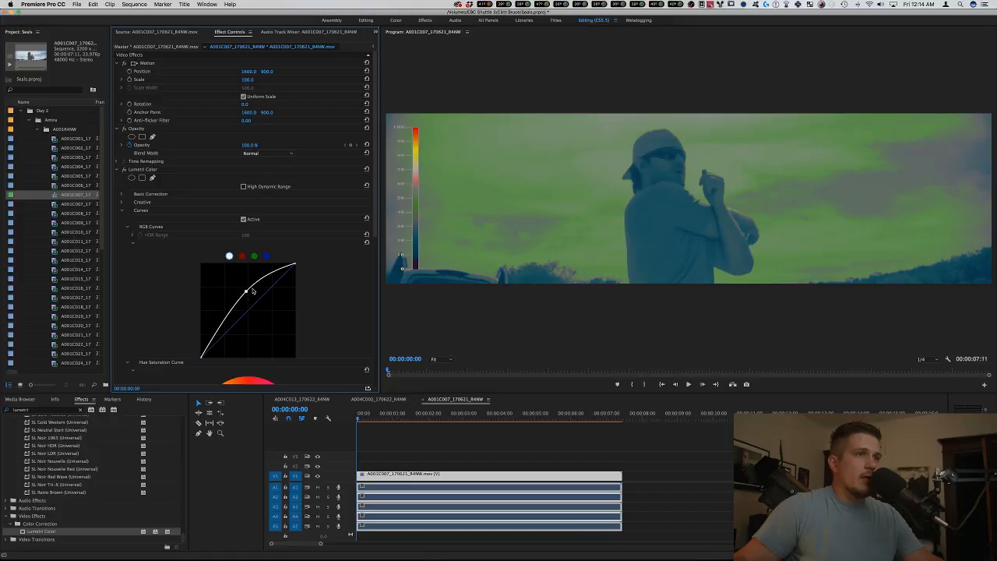
Pull the RGB curve's midtones below the diagonal and disable Tom's False Color on the A001C007 clip.
left_click_drag(247, 291, 263, 303)
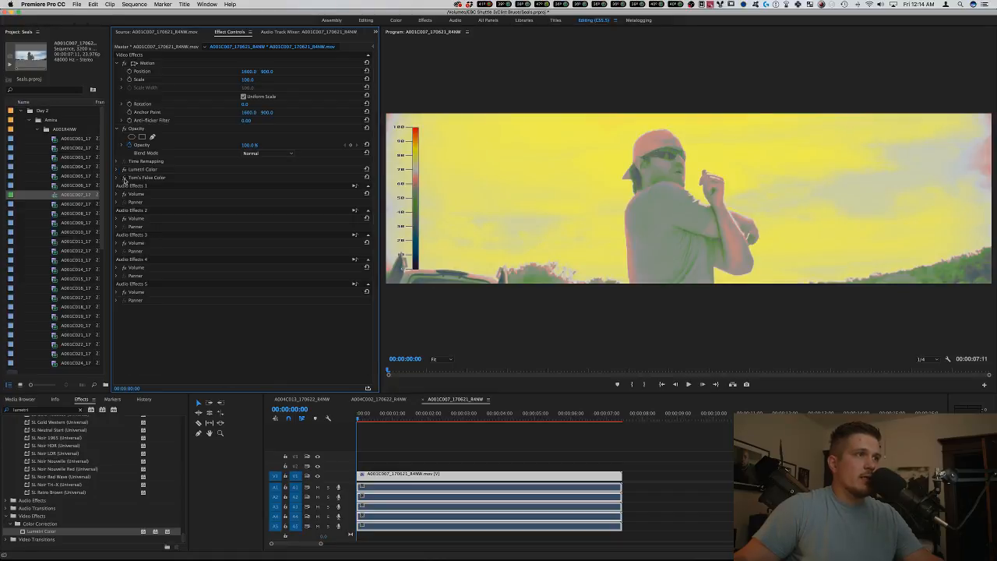
left_click(124, 169)
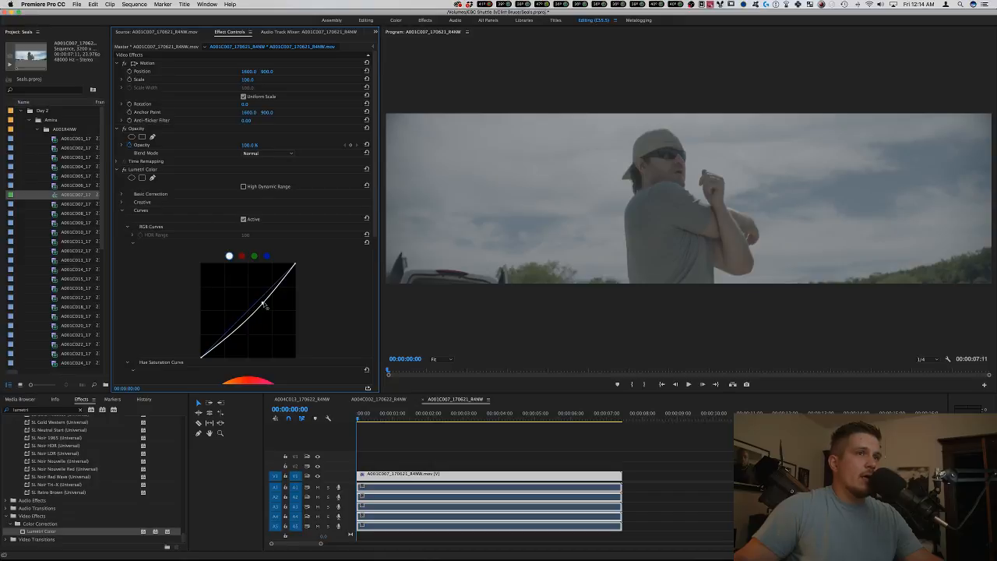
mouse_move(264, 304)
left_mouse_down()
mouse_move(261, 284)
mouse_move(265, 311)
mouse_move(251, 283)
mouse_move(266, 309)
left_mouse_up()
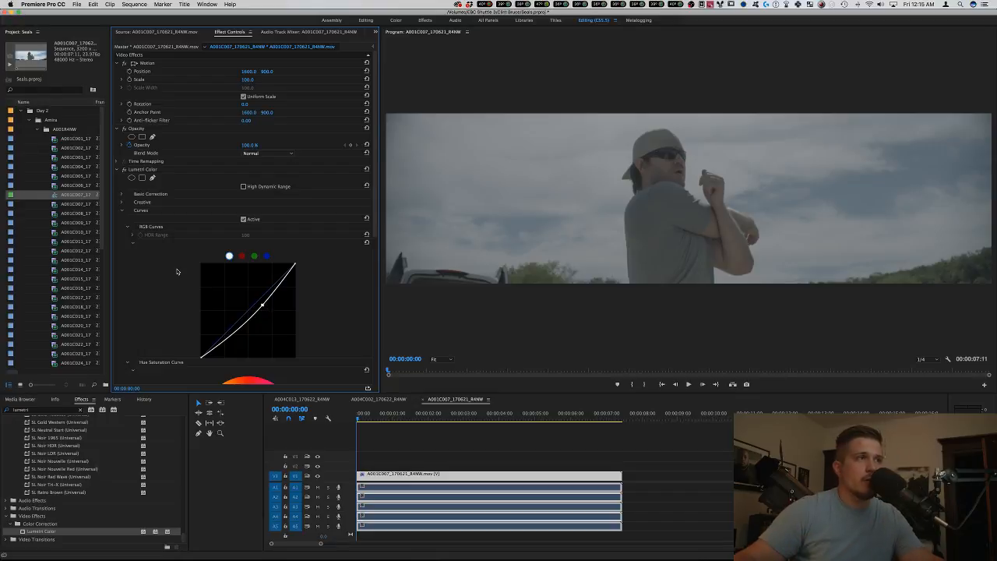
Set the Input LUT in Lumetri Color's Basic Correction to AMIRA_Default_LogC2Rec709.
left_click(121, 197)
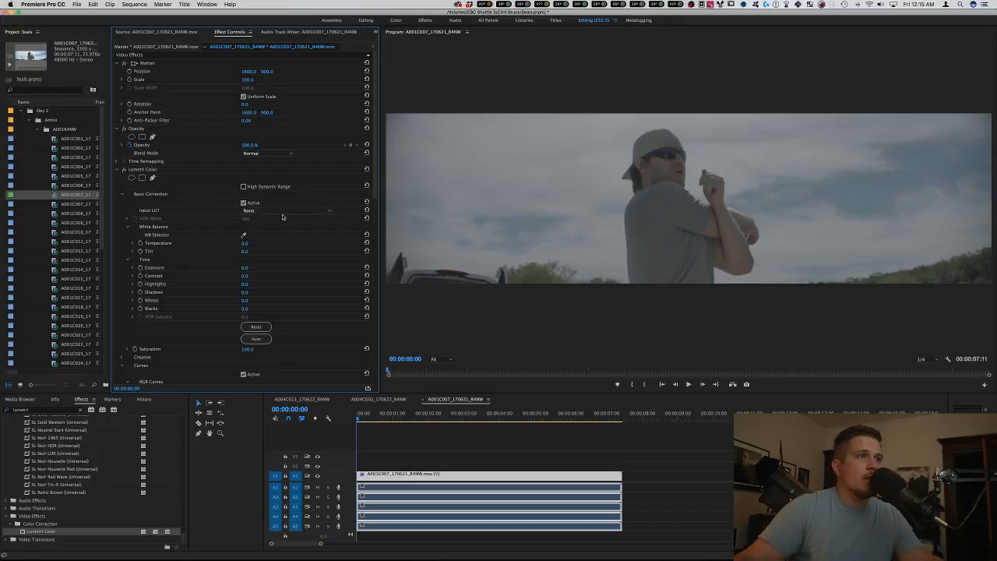
left_click(283, 211)
left_click(283, 244)
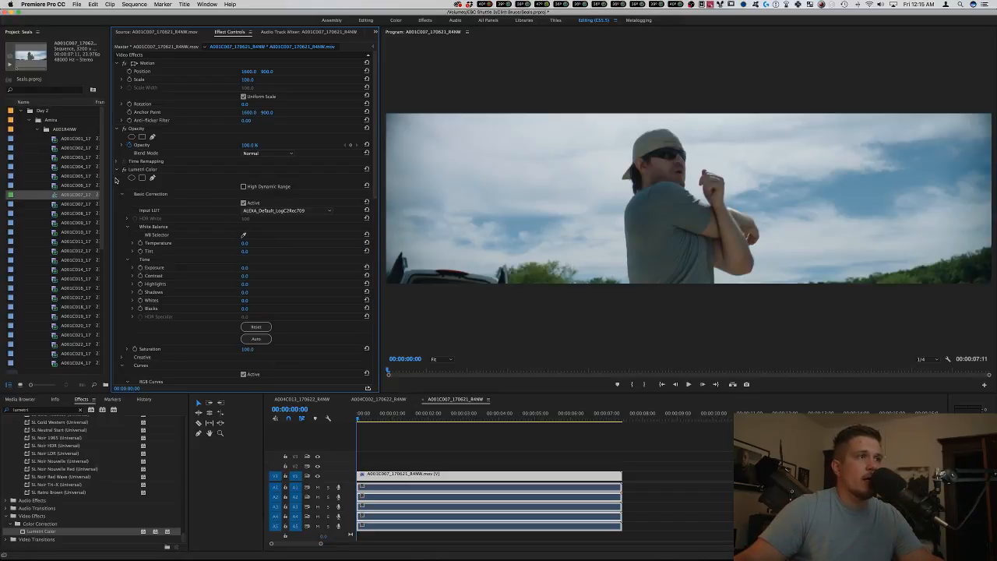
Compare a darker midtone setting on the RGB curve with a brighter one, leaving the curve raised above the diagonal.
left_click(122, 196)
mouse_move(263, 308)
left_mouse_down()
mouse_move(243, 281)
mouse_move(259, 311)
left_mouse_up()
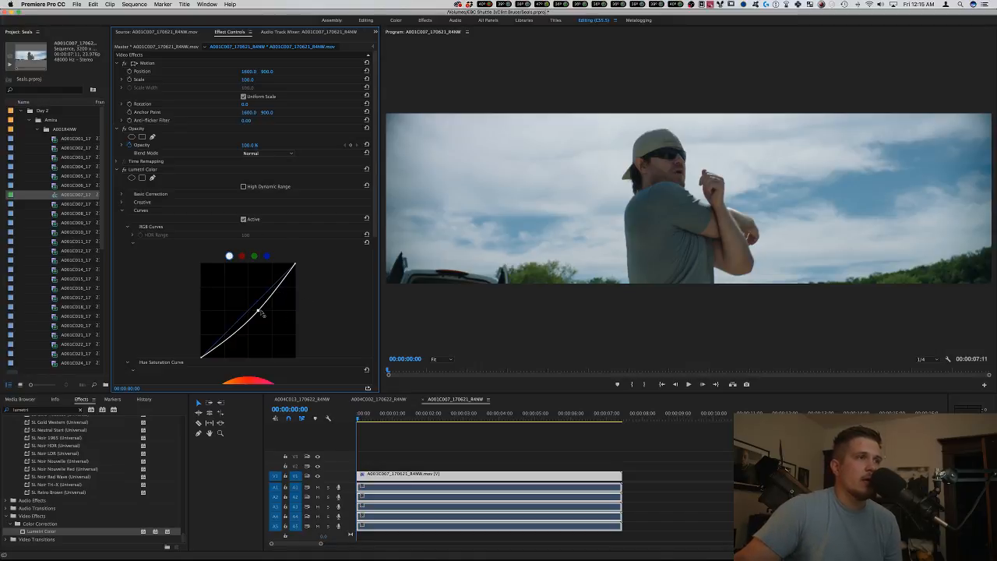
left_click_drag(261, 312, 246, 299)
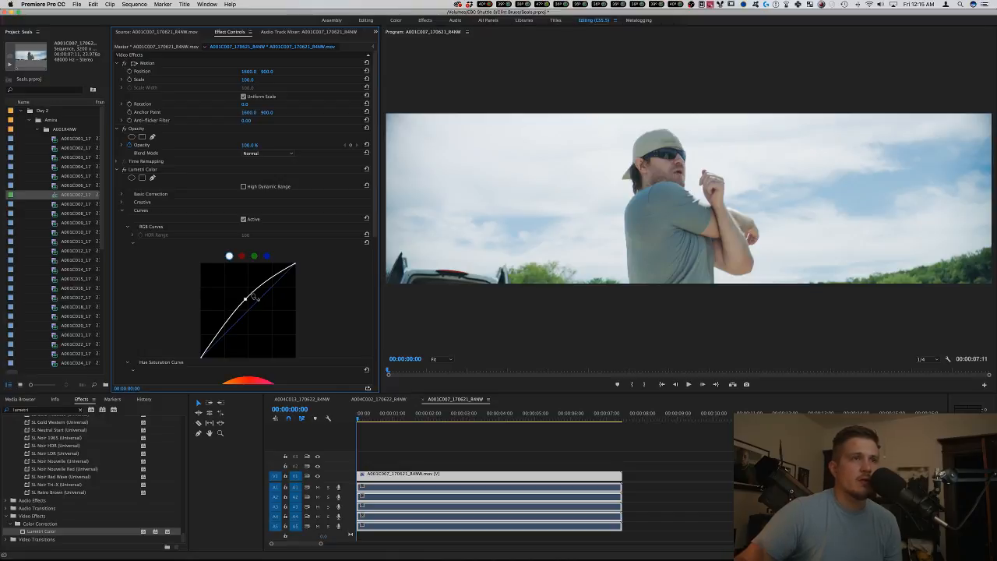
Review clips A001C007, A001C010, A001C038, A001C039 and A001C040 in the Source monitor to find a high-contrast shot.
double_click(55, 205)
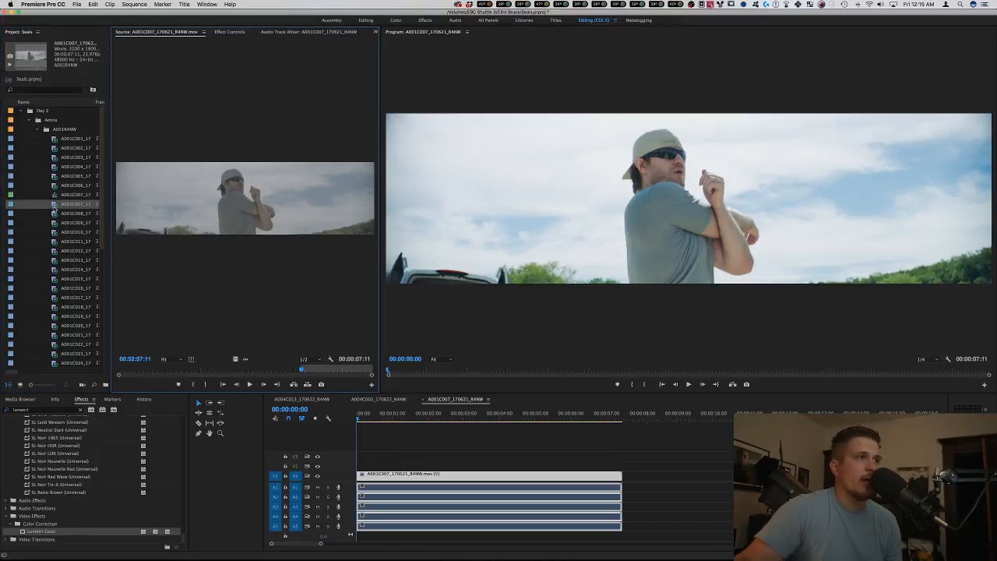
left_click(59, 215)
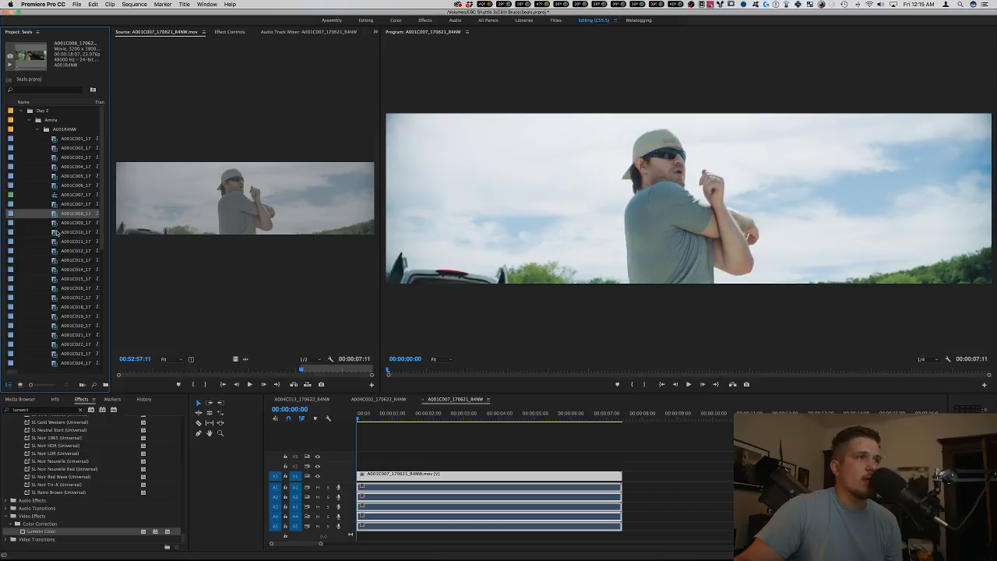
double_click(56, 232)
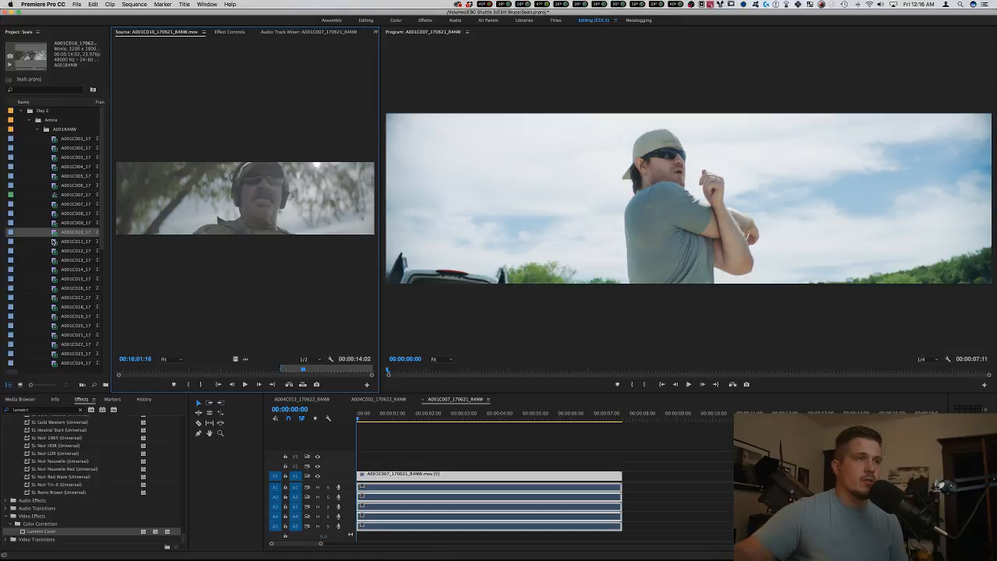
double_click(53, 326)
scroll(54, 320, "down", 5)
double_click(55, 289)
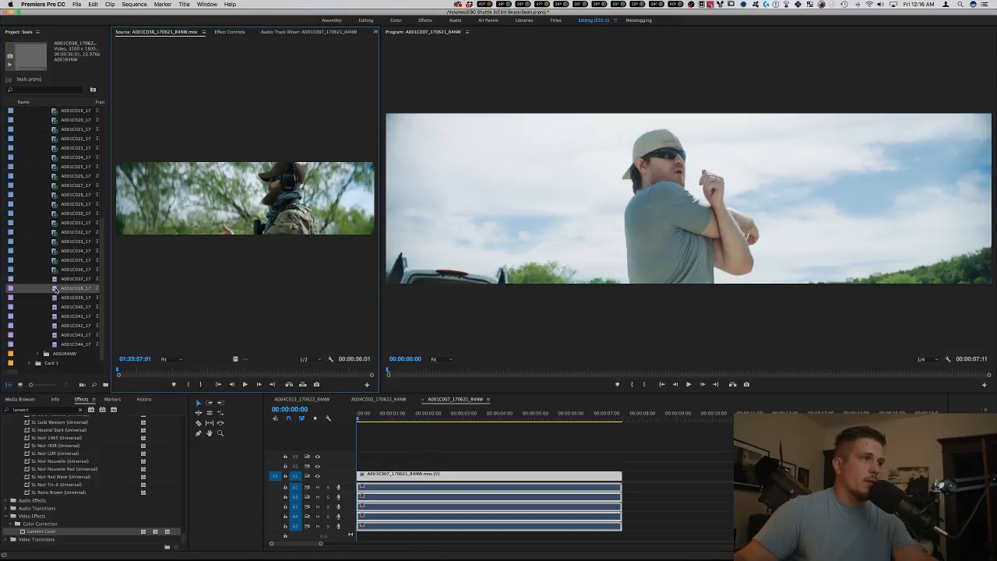
double_click(55, 300)
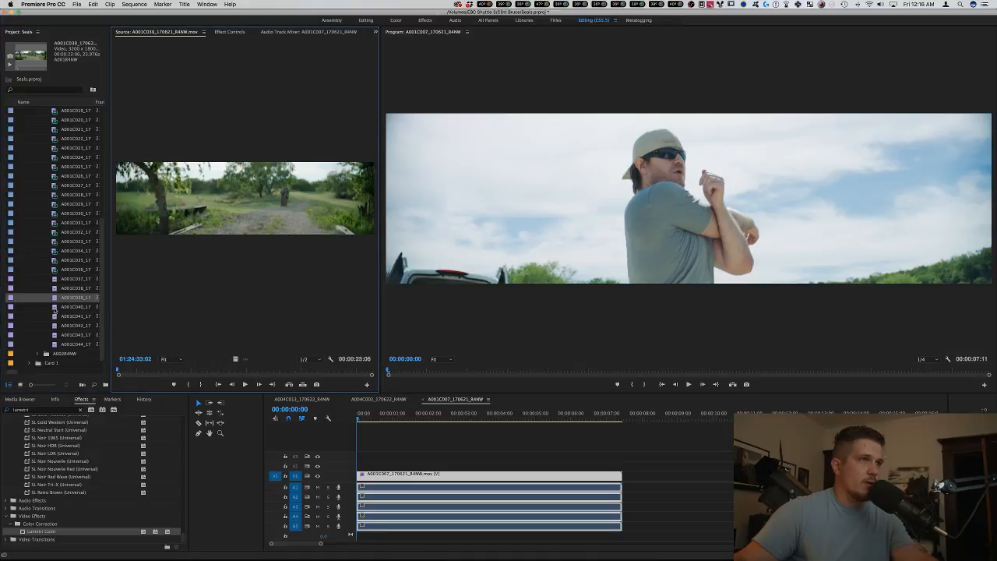
double_click(53, 306)
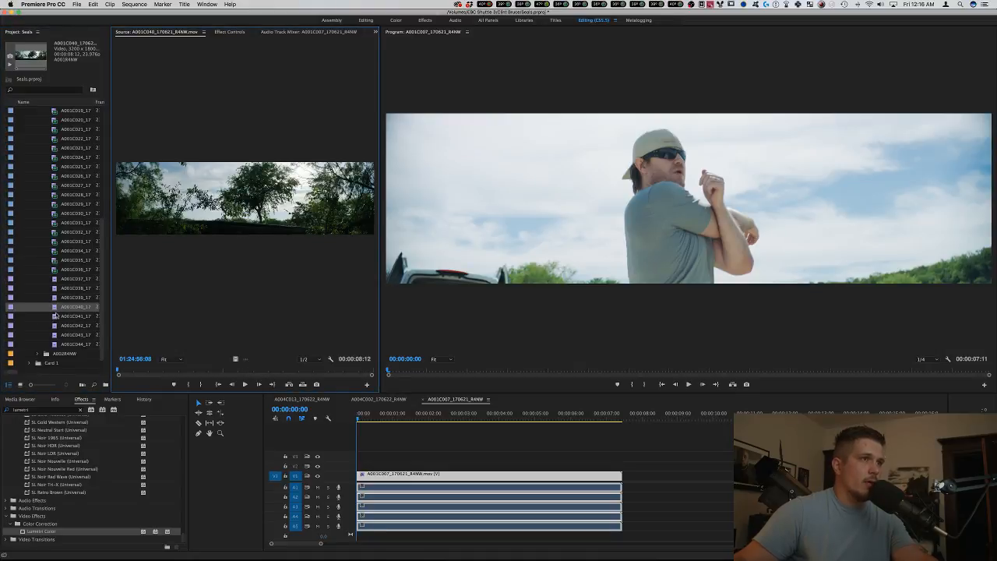
Place clip A001C040 on V2 at the start of the sequence and delete the A001C007 clip from the timeline.
left_click_drag(58, 308, 219, 335)
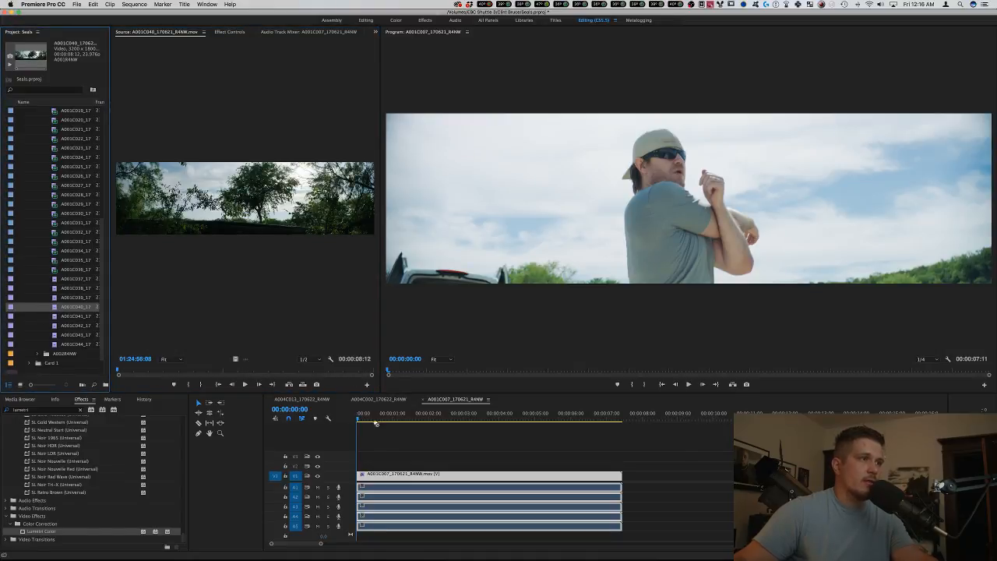
left_click_drag(375, 423, 393, 467)
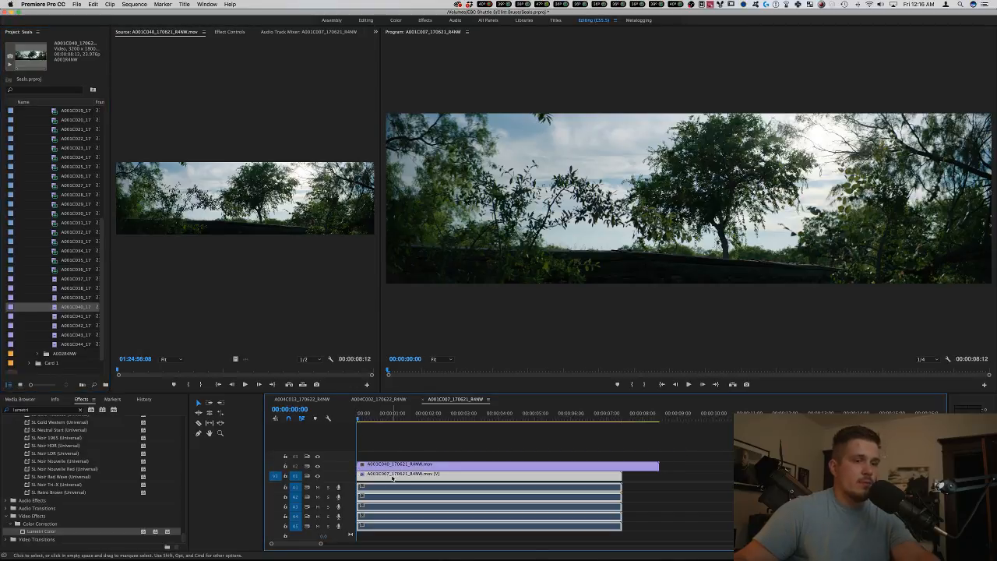
key("Delete")
Find Tom's False Color using "false co", apply it to the A001C040 clip and show the clip's effect settings.
left_click(80, 409)
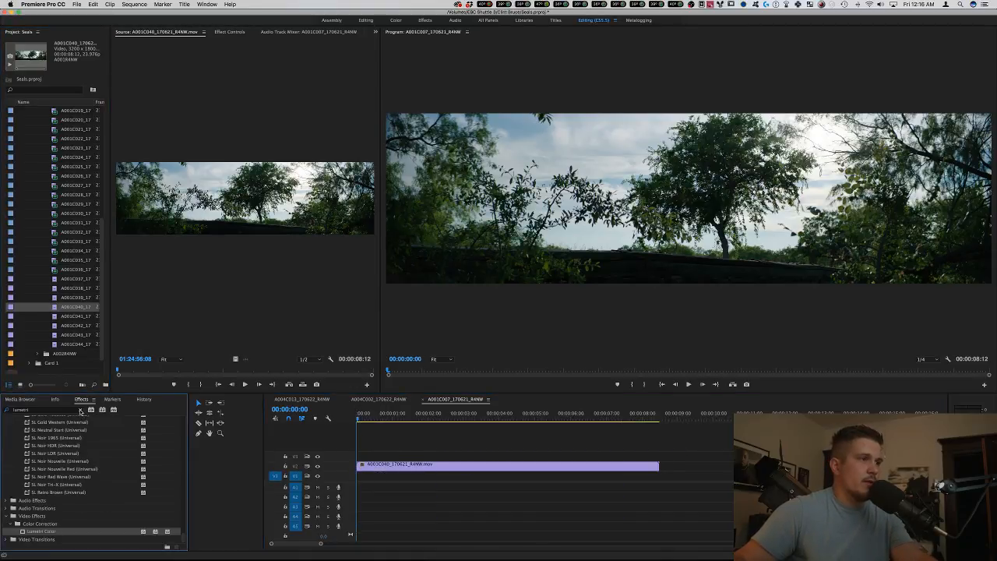
type("false co")
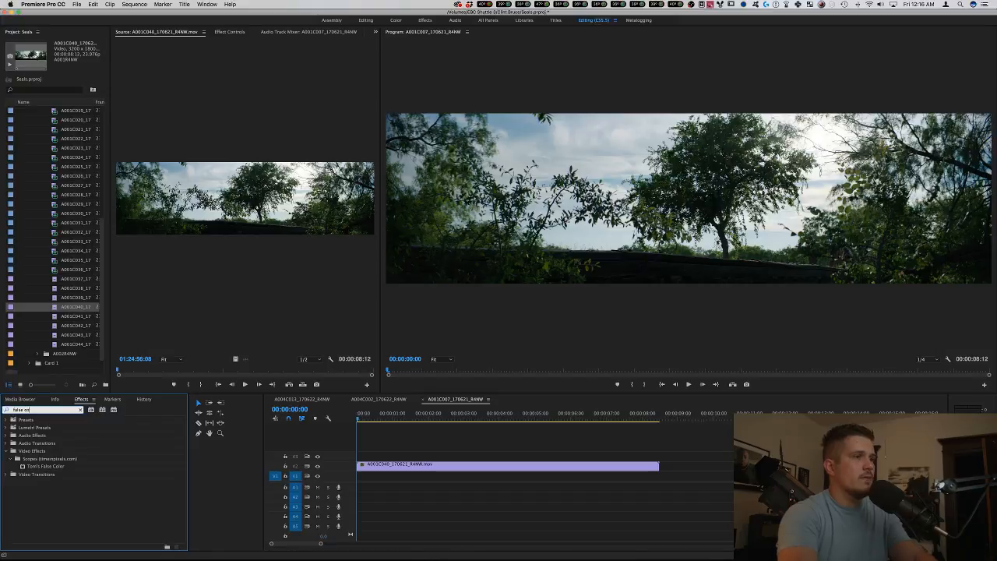
left_click_drag(57, 467, 381, 465)
left_click(227, 32)
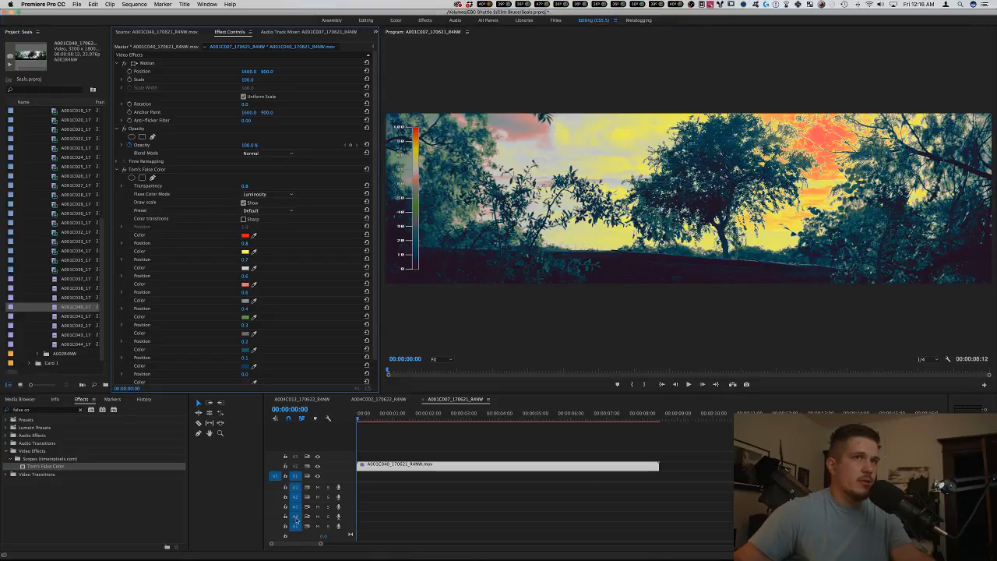
Switch to the browser's Live Dashboard - YouTube window to check the stream, and minimize it.
right_click(296, 549)
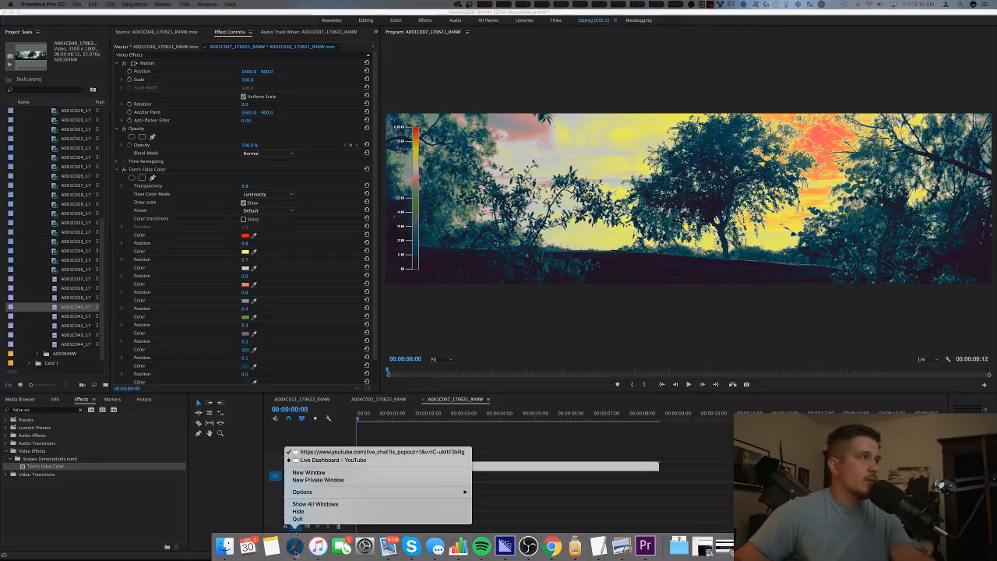
left_click(329, 460)
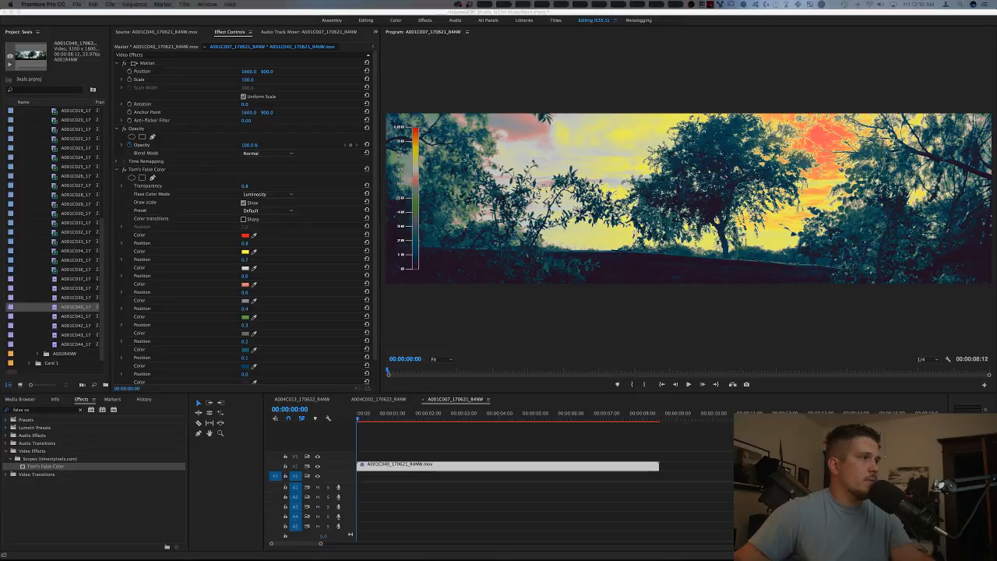
key("super+m")
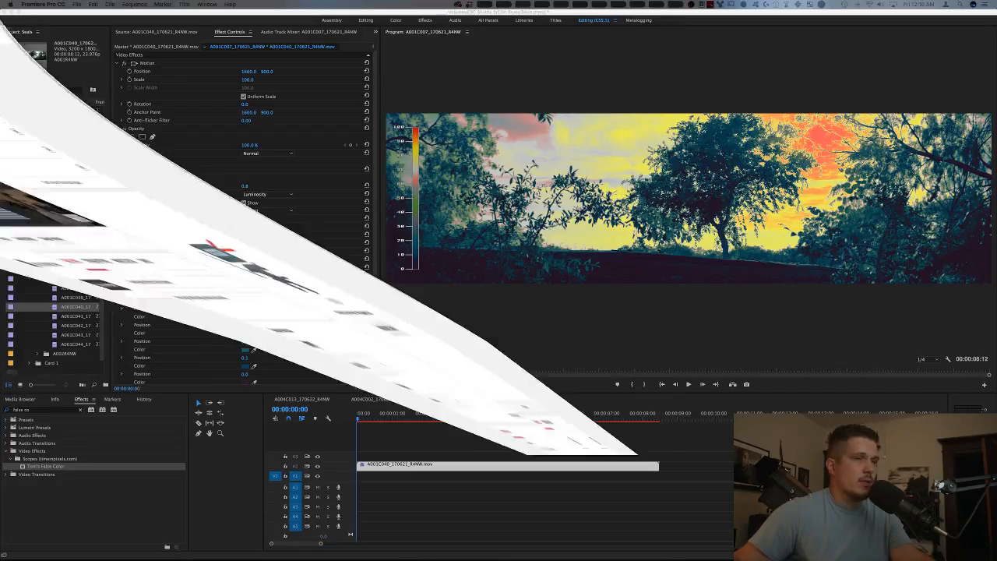
Scrub through the A001C040 clip to examine the false color exposure, and park the playhead at 00:00:02:06.
left_click(371, 419)
left_click(423, 413)
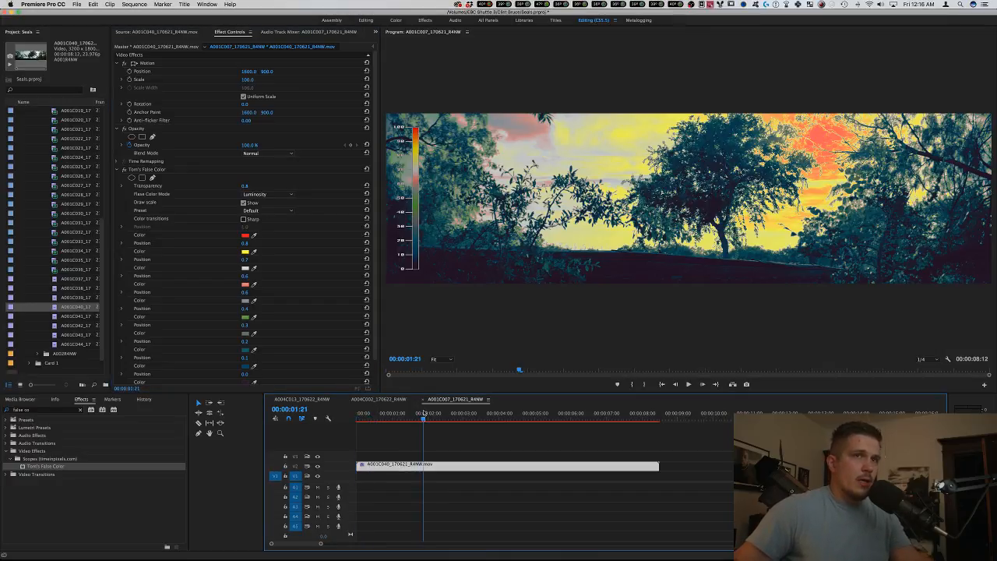
left_click(500, 413)
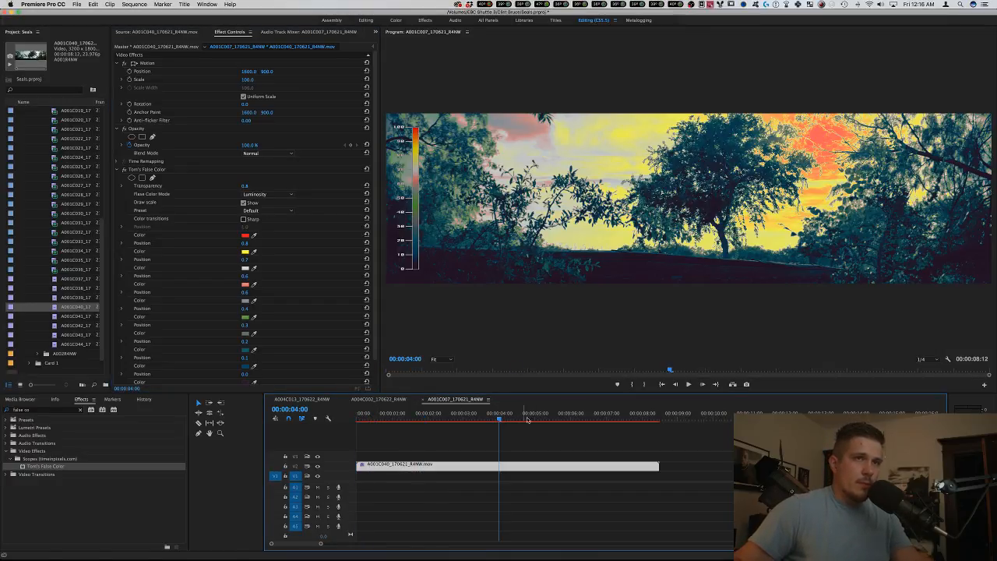
left_click(566, 413)
left_click(576, 419)
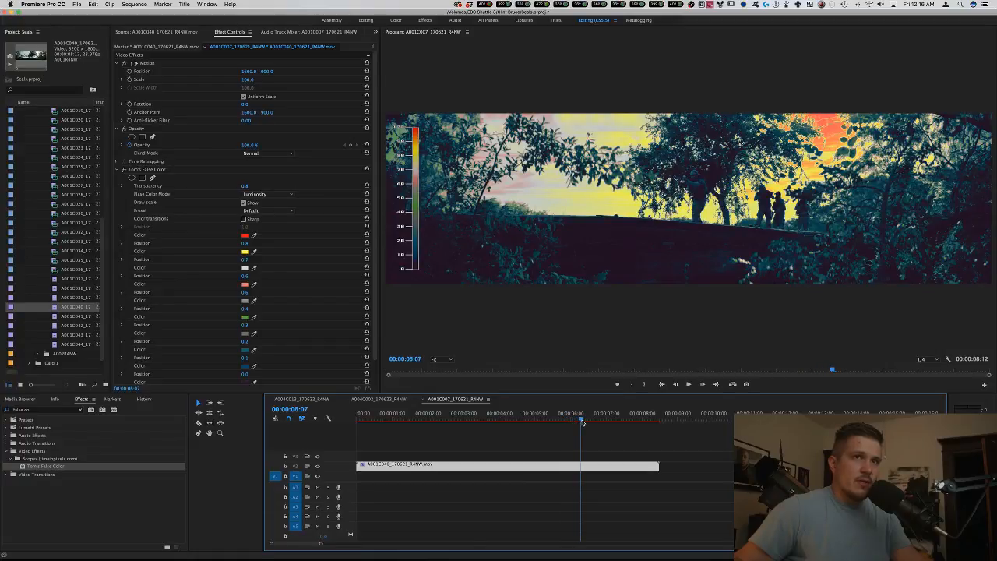
left_click(499, 420)
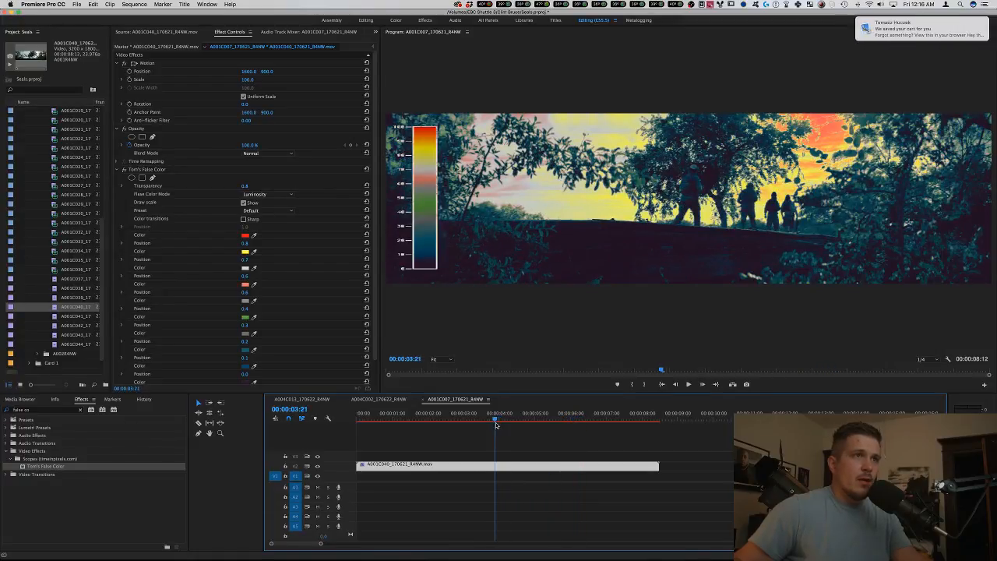
left_click_drag(499, 421, 439, 419)
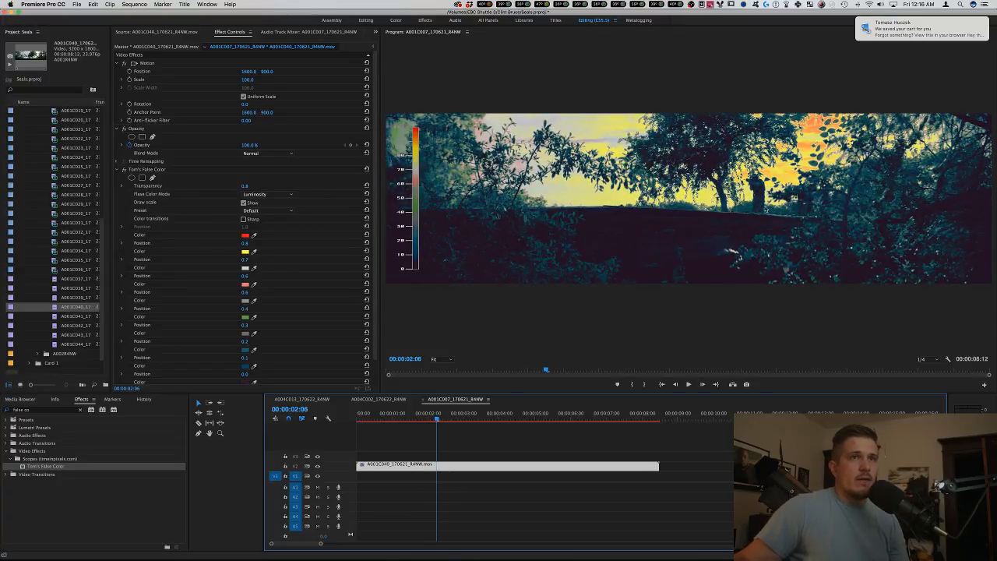
Turn off Tom's False Color on the A001C040 clip and collapse its settings.
left_click(125, 169)
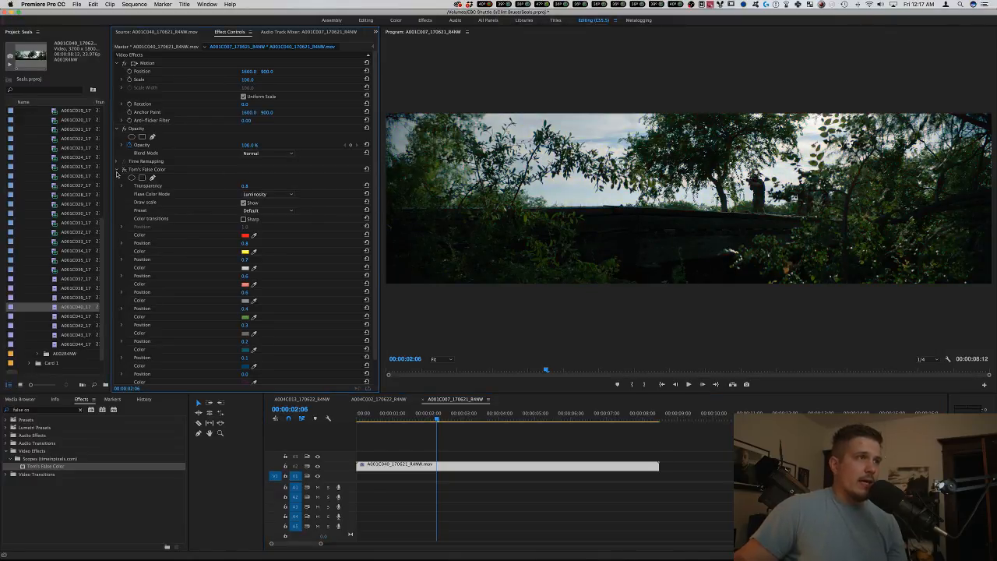
left_click(117, 171)
left_click(117, 170)
Search the effects for "lumetri" and apply Lumetri Color to the A001C040 clip on the timeline.
left_click(80, 409)
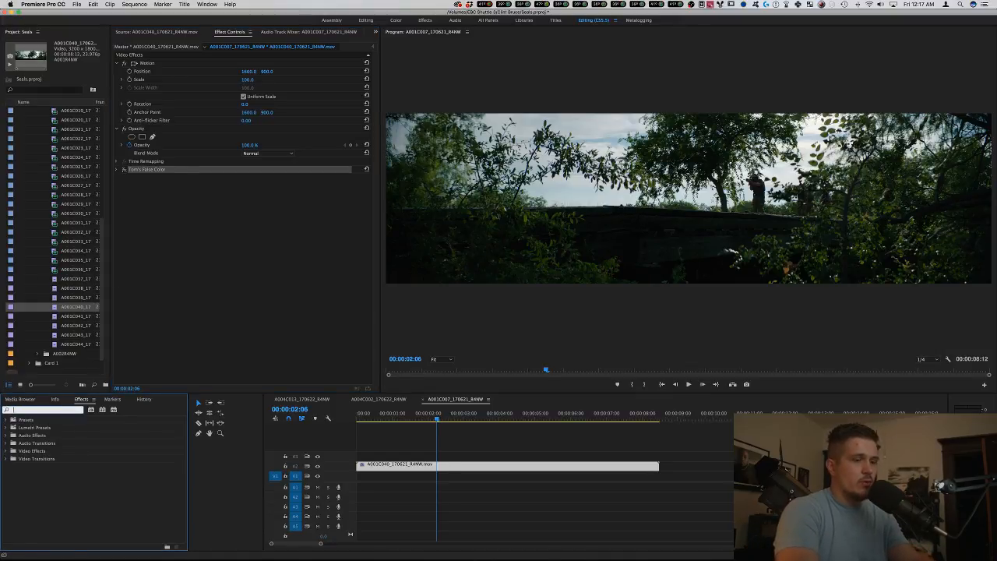
type("lumetri")
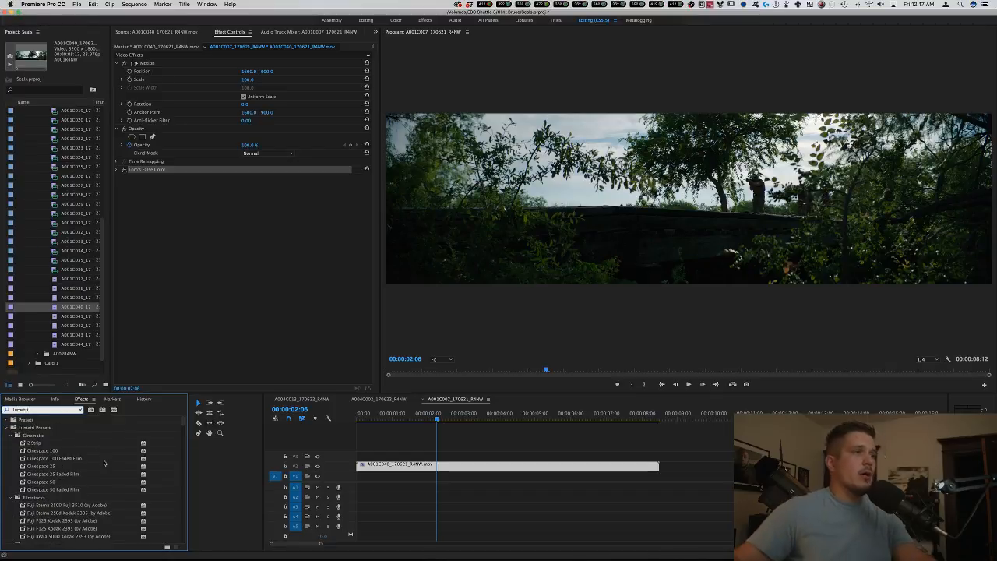
scroll(67, 444, "down", 15)
scroll(67, 461, "down", 5)
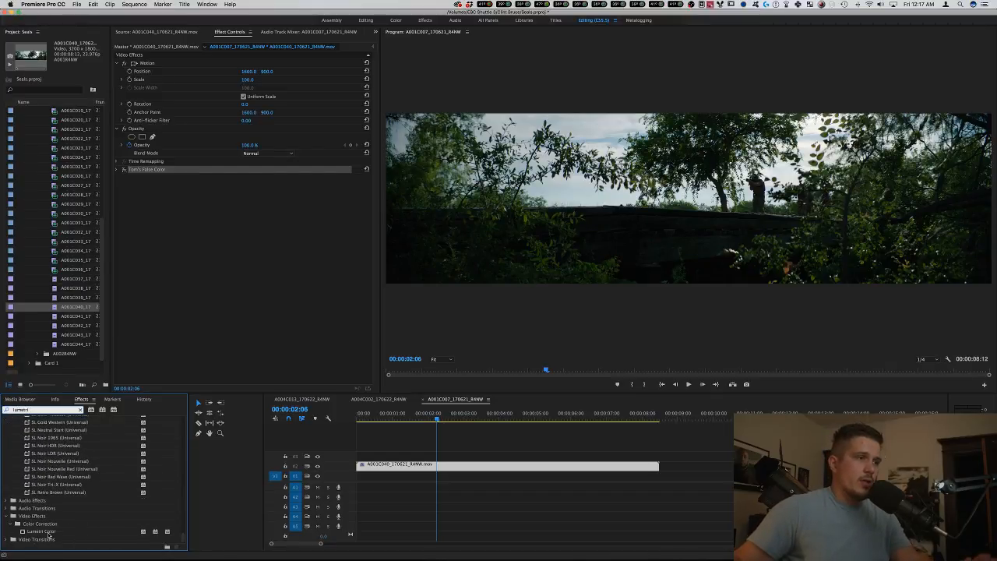
left_click_drag(43, 531, 527, 465)
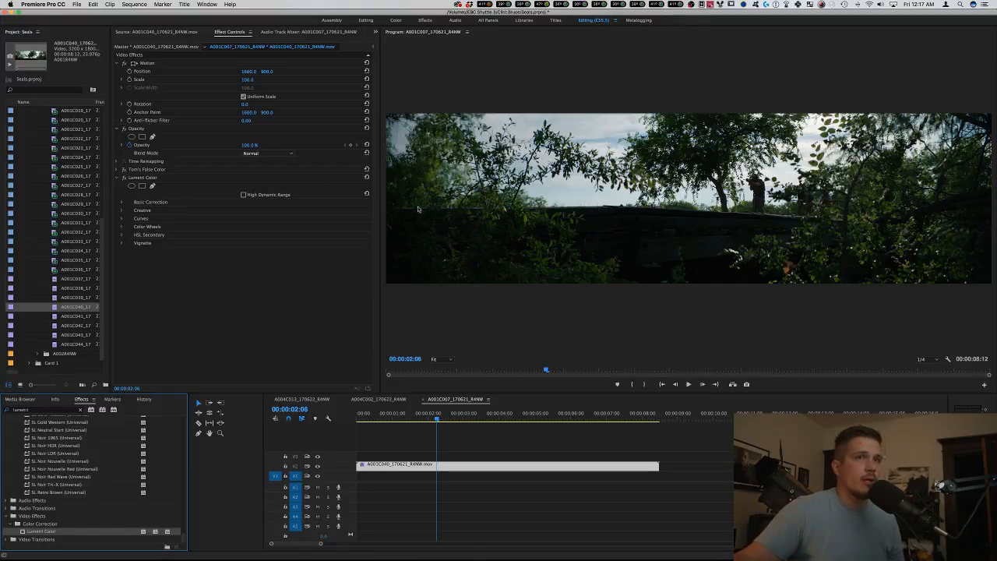
Expand the Lumetri Color curves and turn off the first effect on the A001C040 master clip, returning to the sequence clip's settings.
left_click(122, 218)
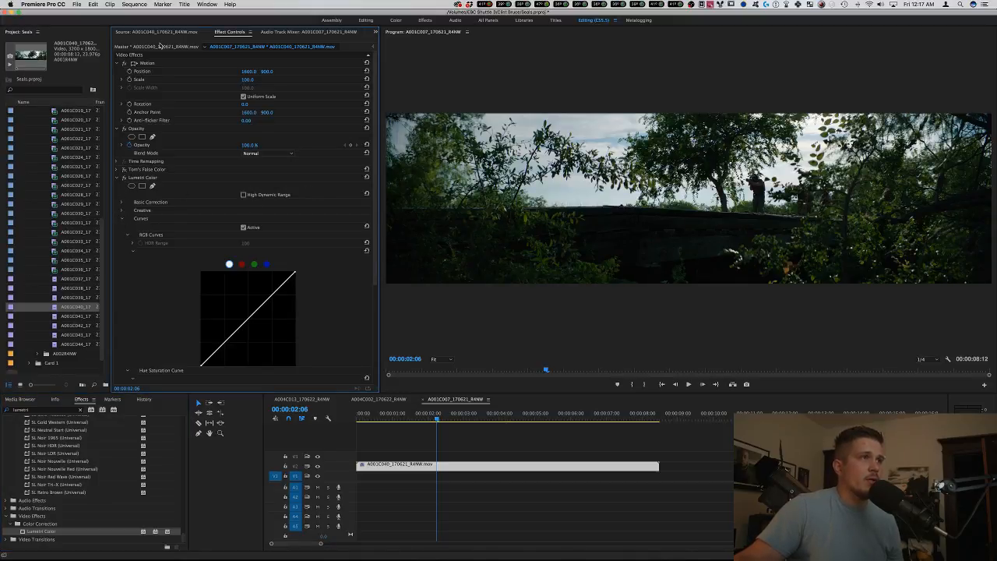
left_click(160, 45)
left_click(125, 63)
left_click(269, 48)
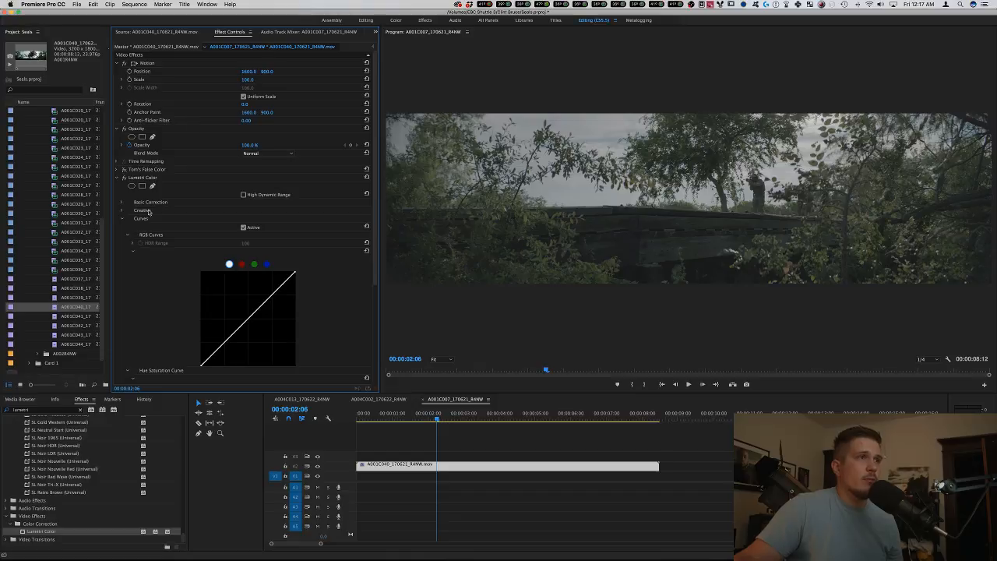
Examine the ungraded A001C040 frame in a maximized Program monitor, and restore the normal layout.
scroll(238, 276, "down", 3)
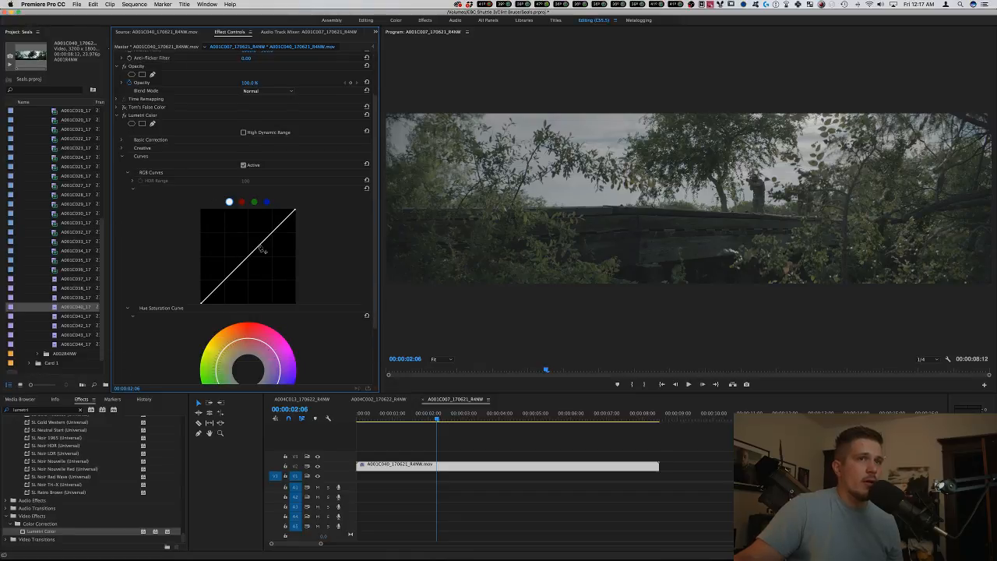
left_click(759, 179)
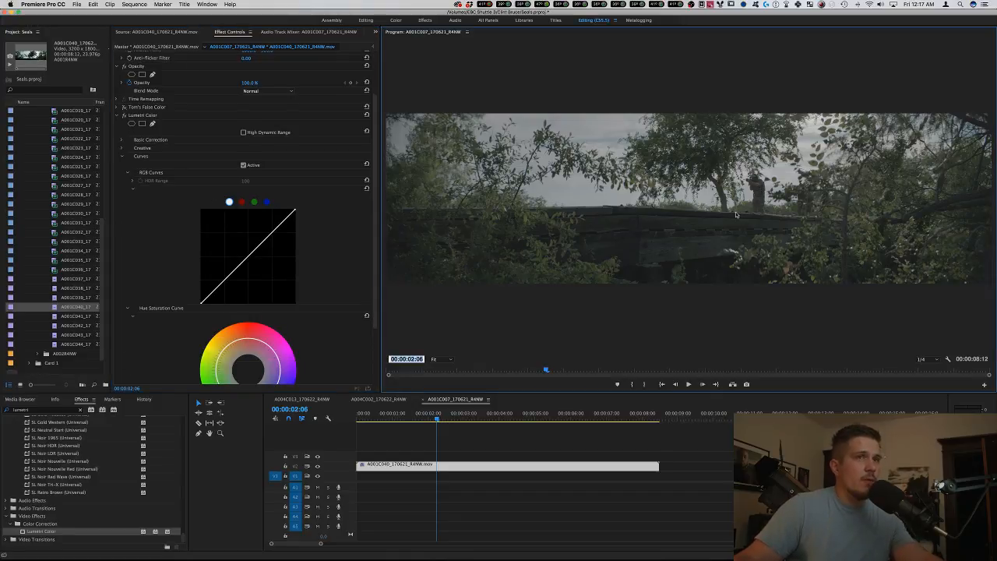
key("grave")
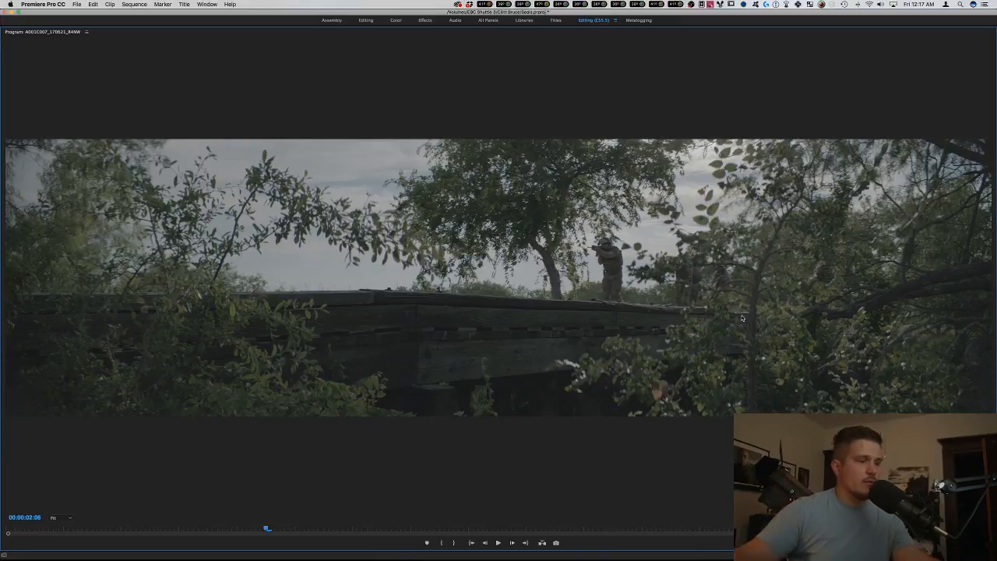
key("grave")
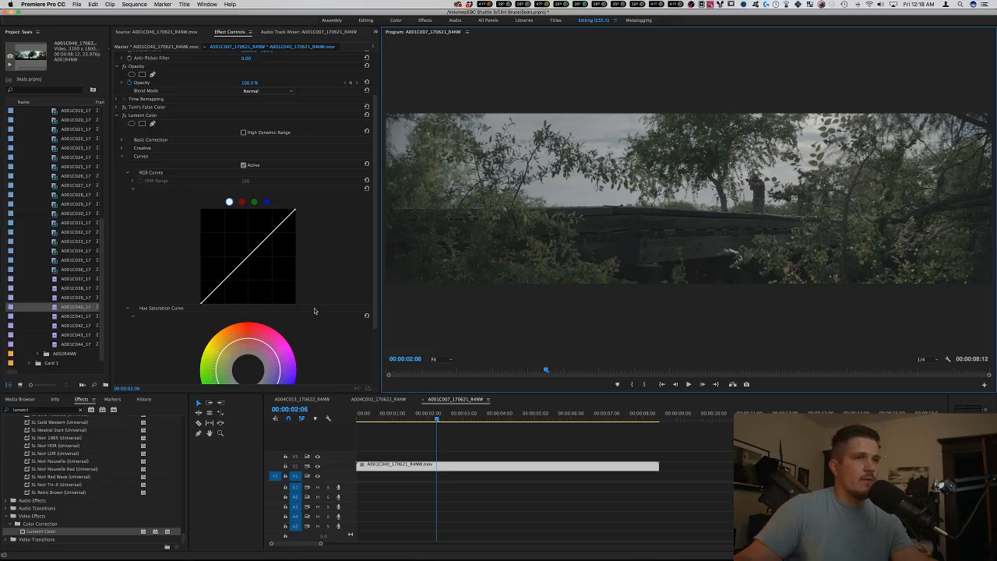
Try a highlight point and an inward-shifted black point on the RGB curve, and return the black point to its corner.
left_click(282, 222)
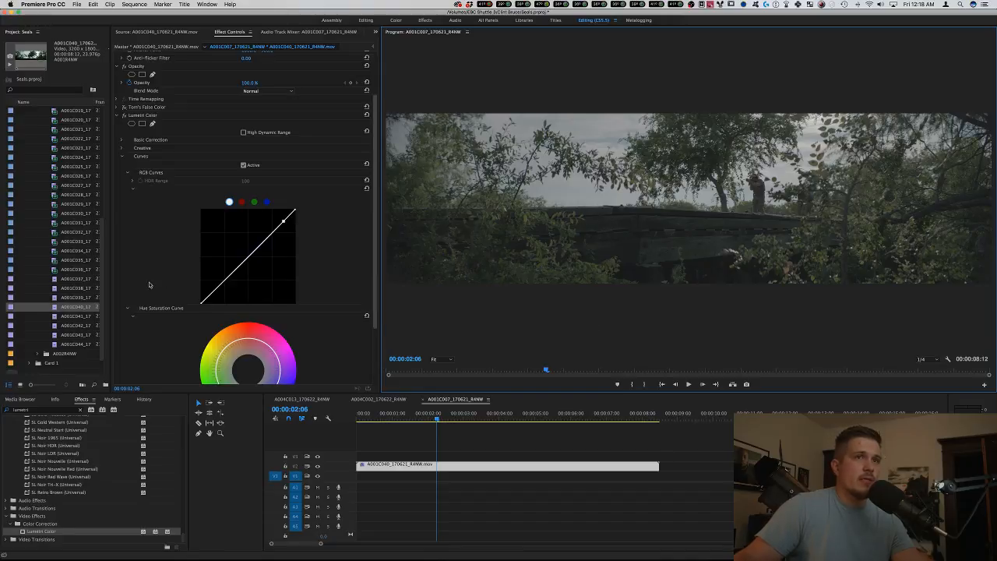
left_click_drag(203, 305, 212, 305)
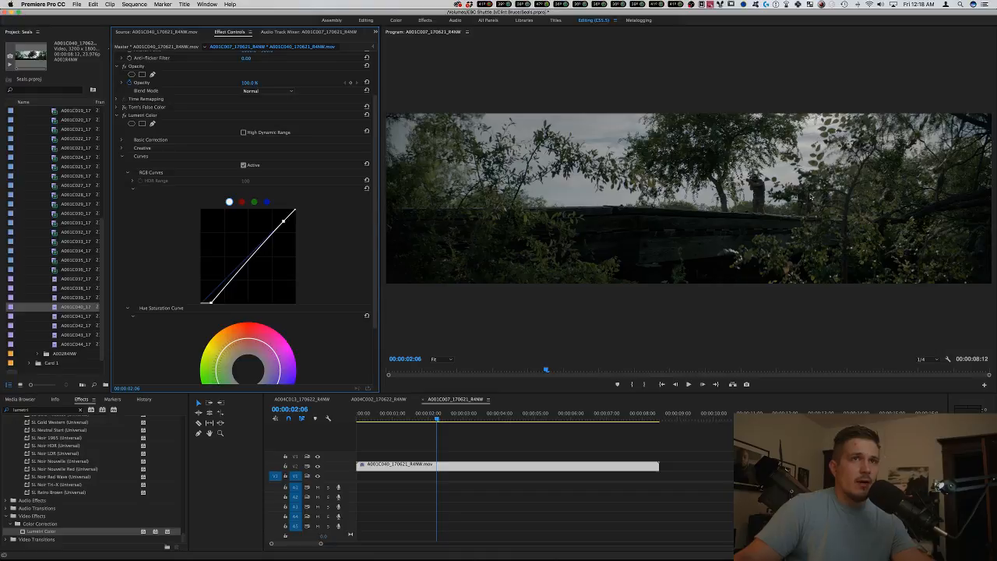
key("super+s")
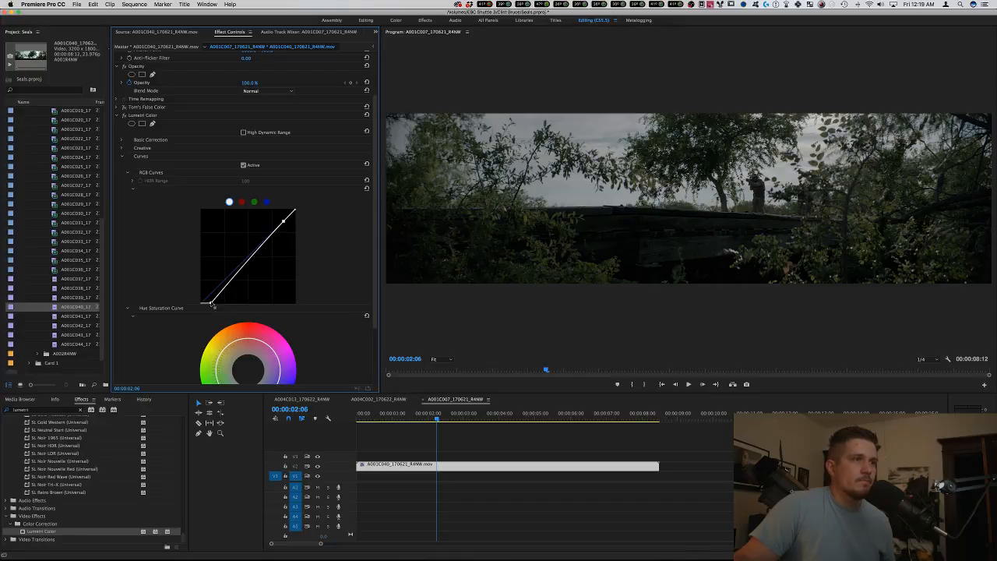
mouse_move(211, 304)
left_mouse_down()
mouse_move(199, 305)
mouse_move(216, 306)
mouse_move(203, 305)
mouse_move(250, 226)
mouse_move(202, 306)
left_mouse_up()
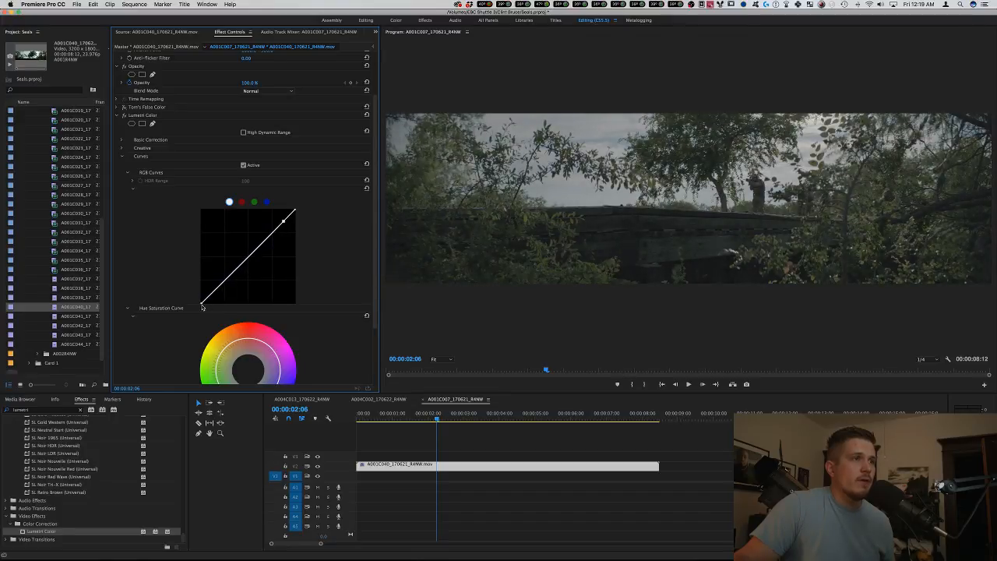
Set Whites to 60 in Lumetri Color's Basic Correction settings.
left_click(121, 148)
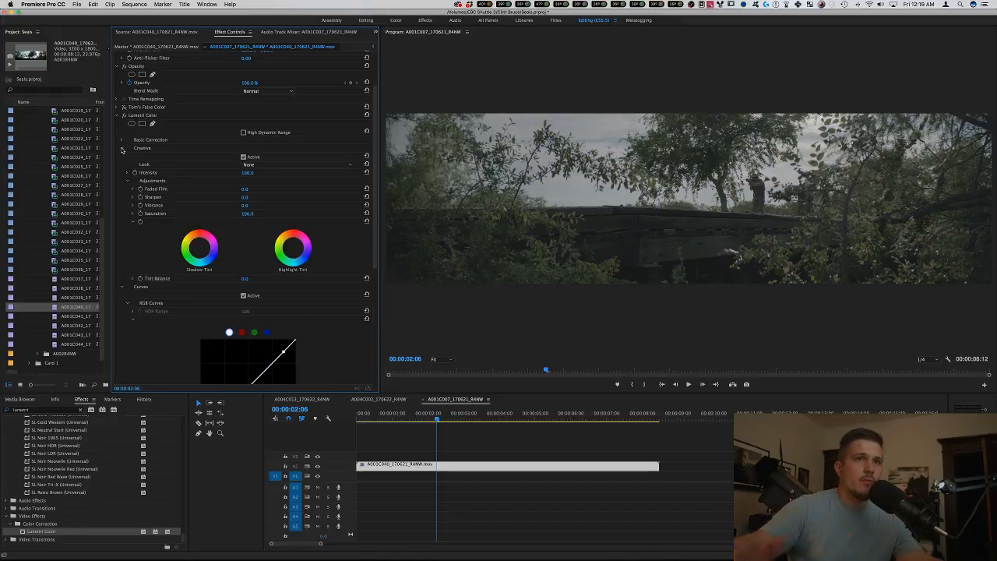
left_click(122, 149)
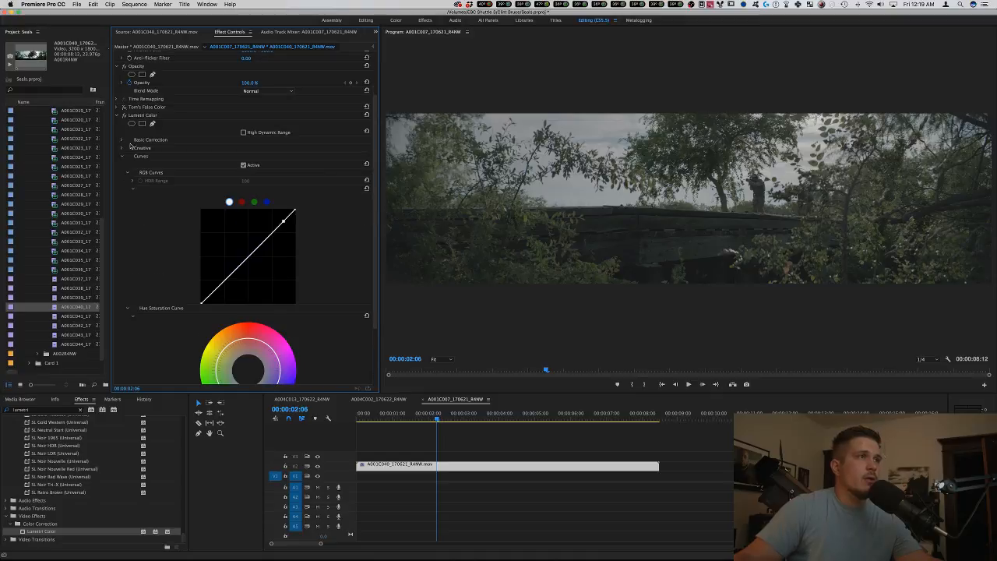
left_click(121, 140)
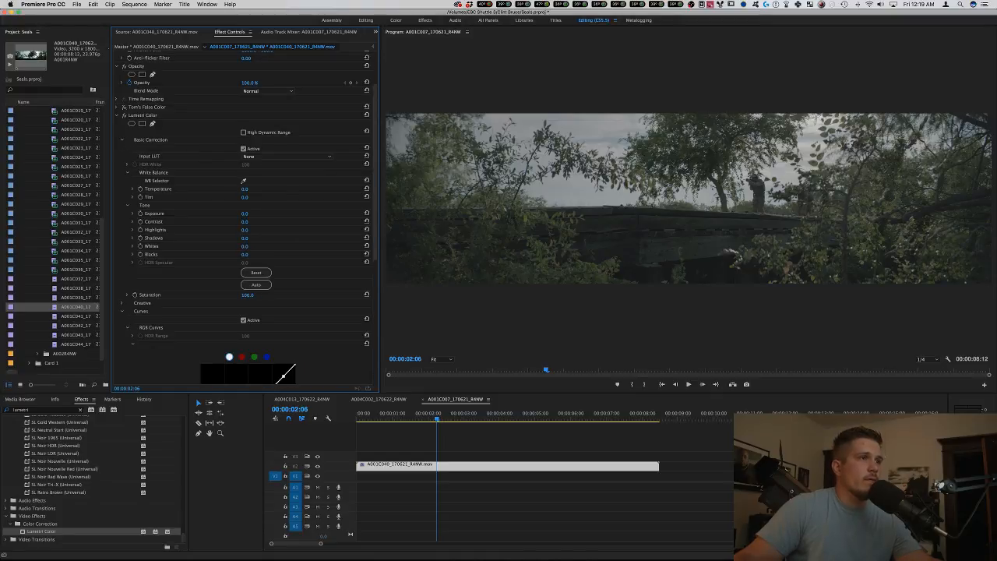
left_click(246, 245)
type("60")
key("Return")
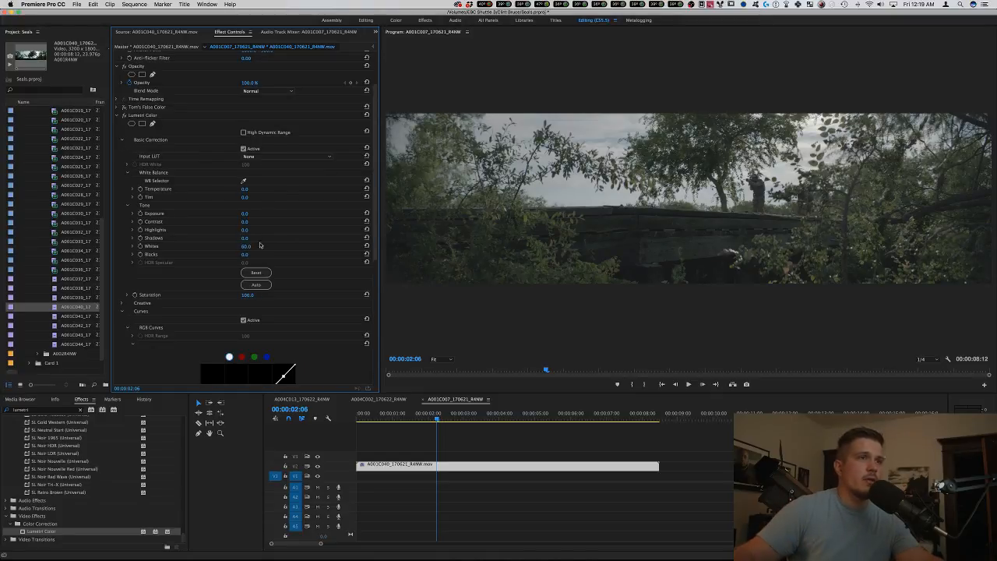
Try Blacks at -60 and at -40 in the Basic Correction tone settings.
left_click(251, 256)
type("-60")
key("Return")
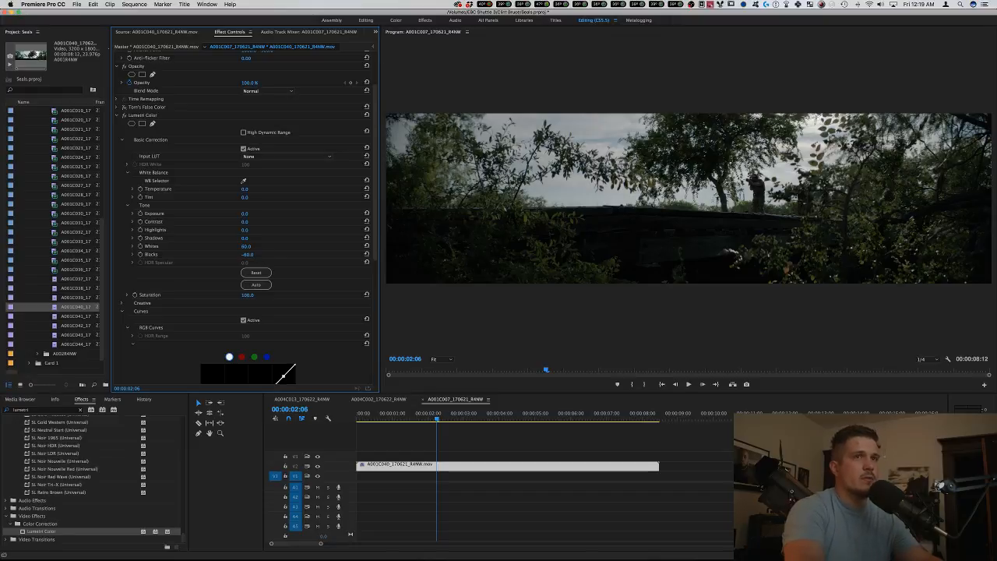
left_click(249, 257)
type("-40")
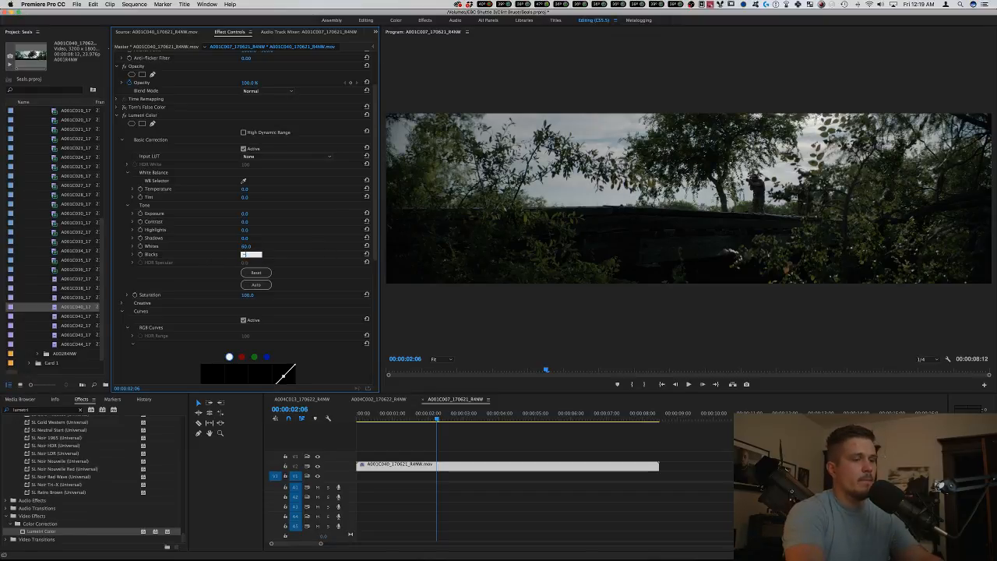
key("Return")
Set Blacks to -30 and check the graded frame in a maximized Program monitor.
left_click(248, 255)
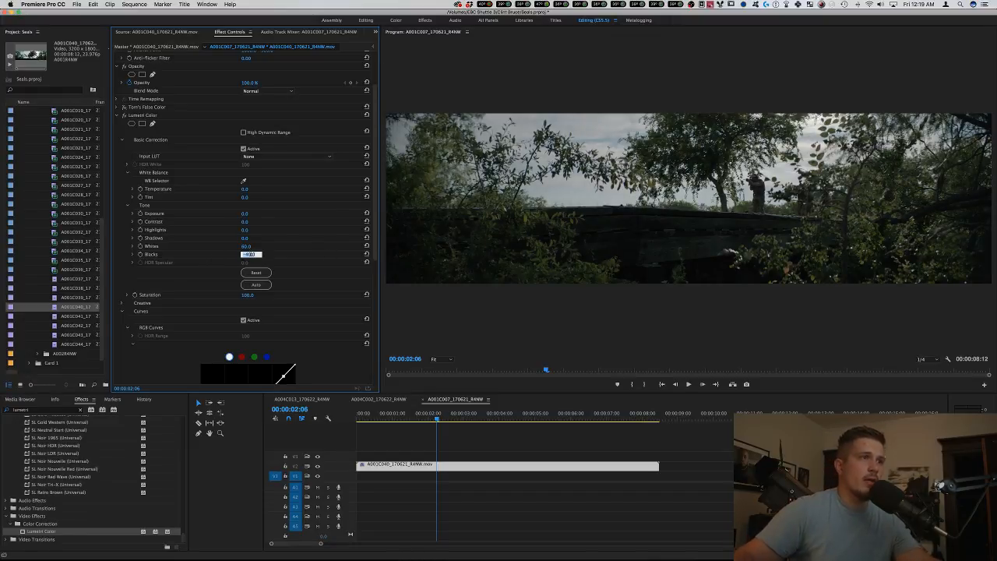
type("-30")
key("Return")
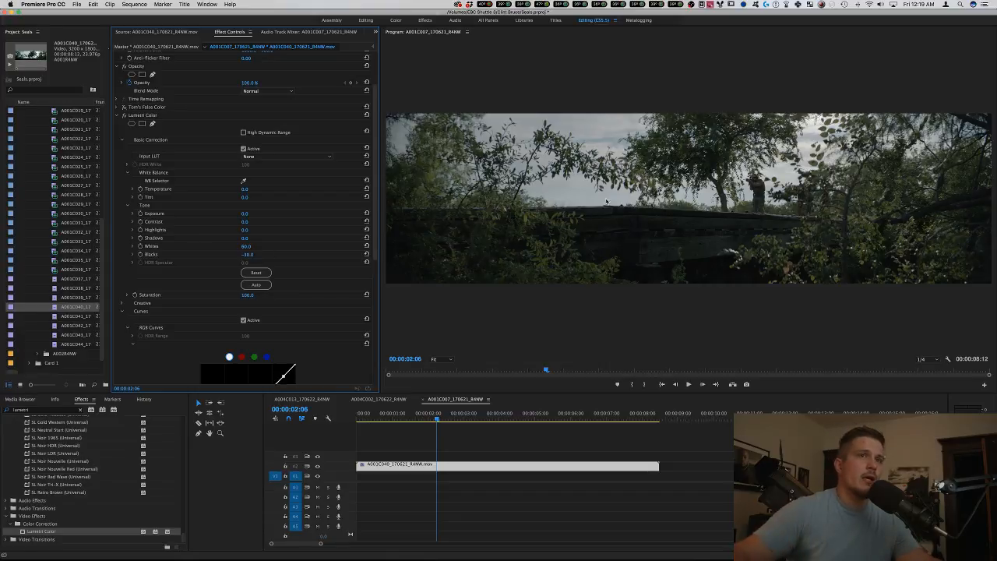
key("grave")
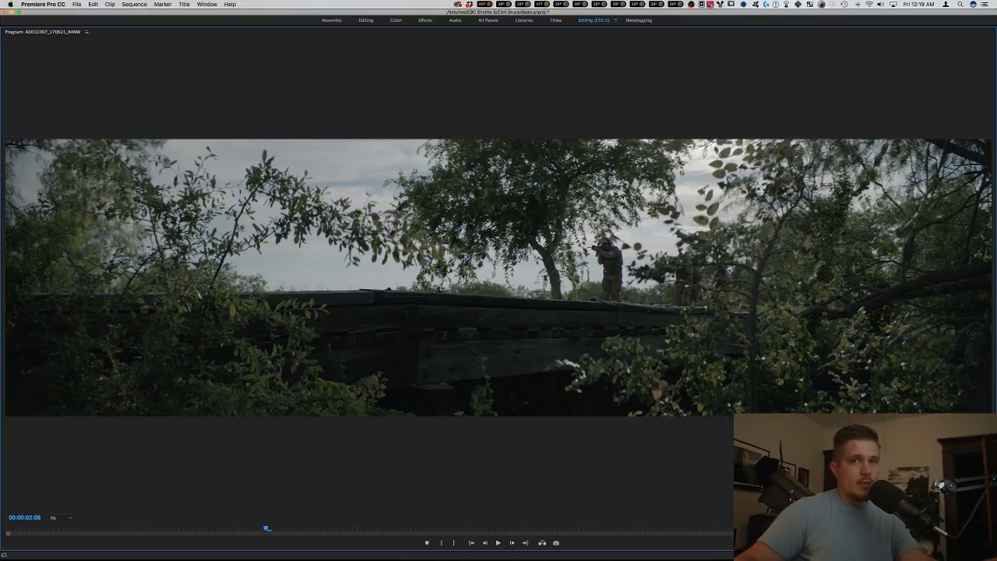
key("grave")
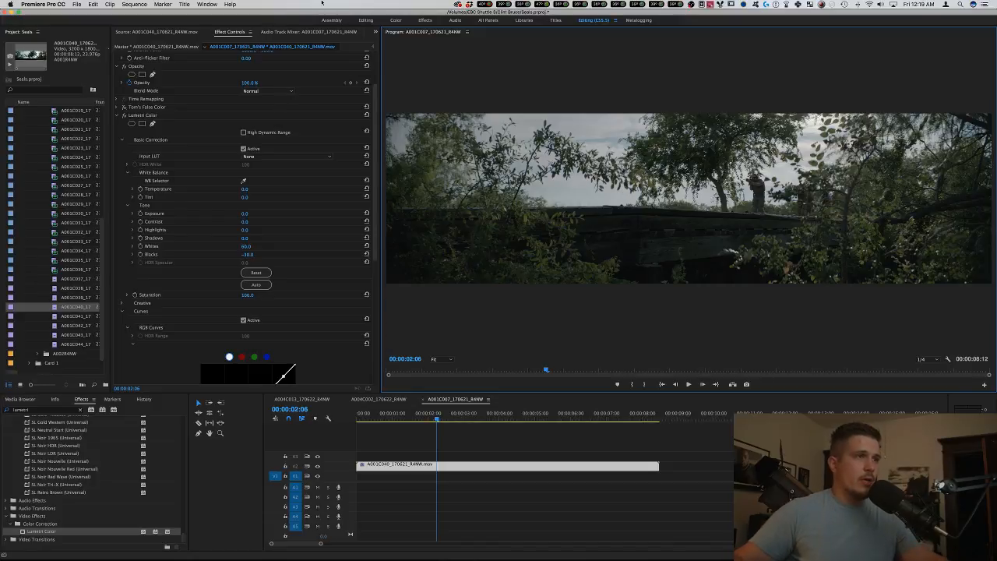
Reset the RGB curve and bend its midtones, first trying below the diagonal and finally lifting them above it.
scroll(320, 251, "down", 5)
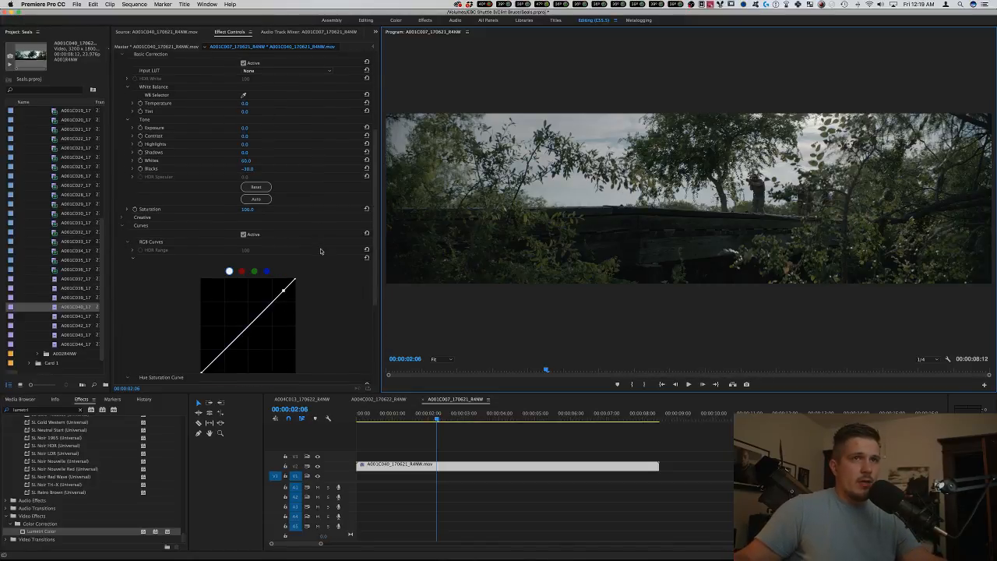
scroll(320, 251, "down", 2)
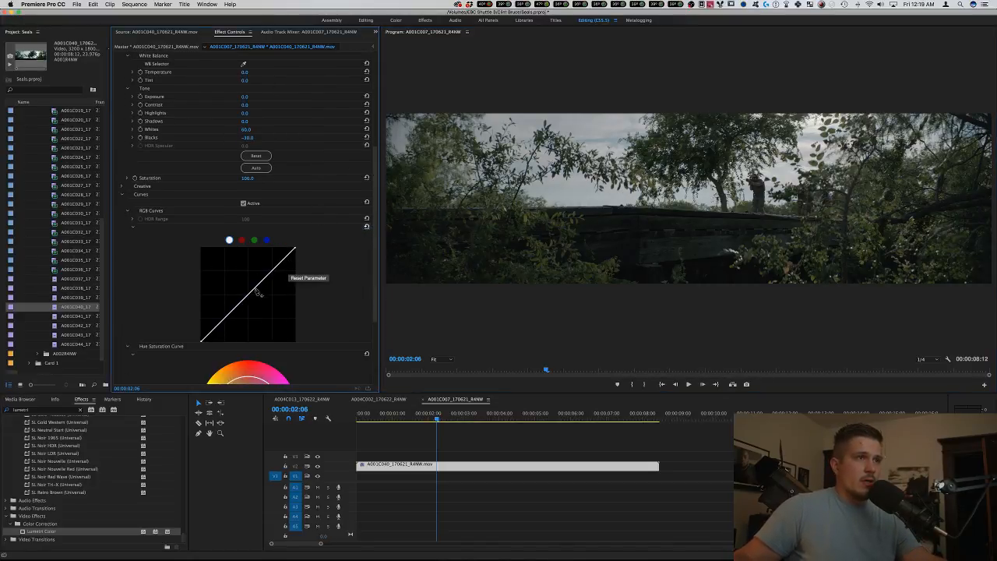
left_click_drag(258, 293, 263, 298)
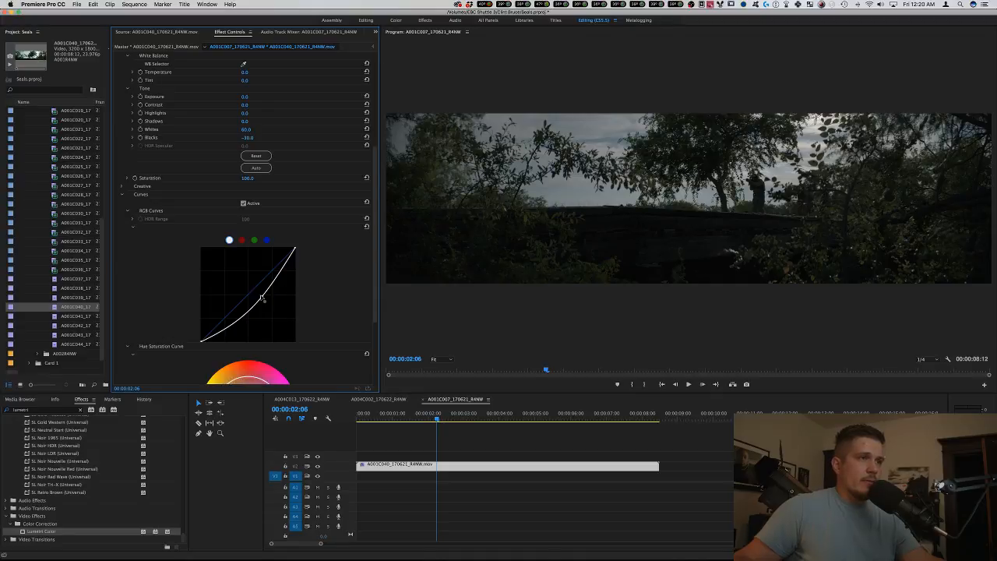
double_click(262, 298)
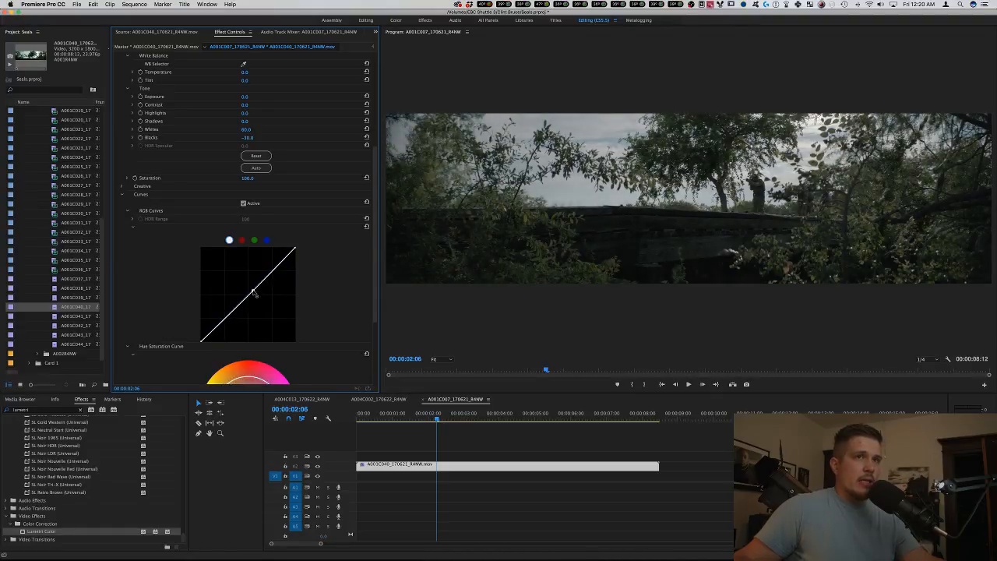
left_click_drag(253, 292, 242, 285)
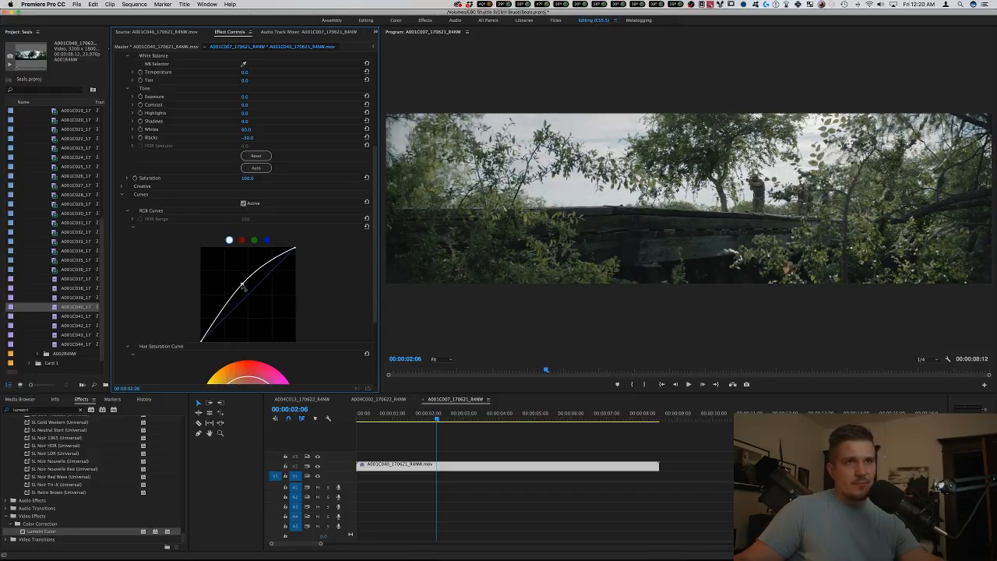
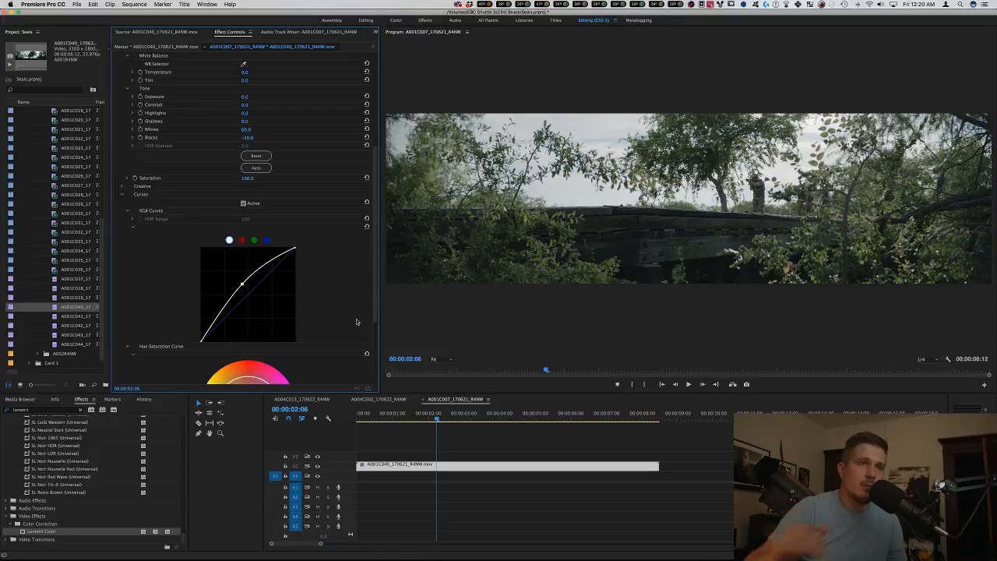
Collapse the A001R4NW bin, return to the A004C013_170622_R4NW sequence and scrub through its footage.
scroll(23, 366, "down", 1)
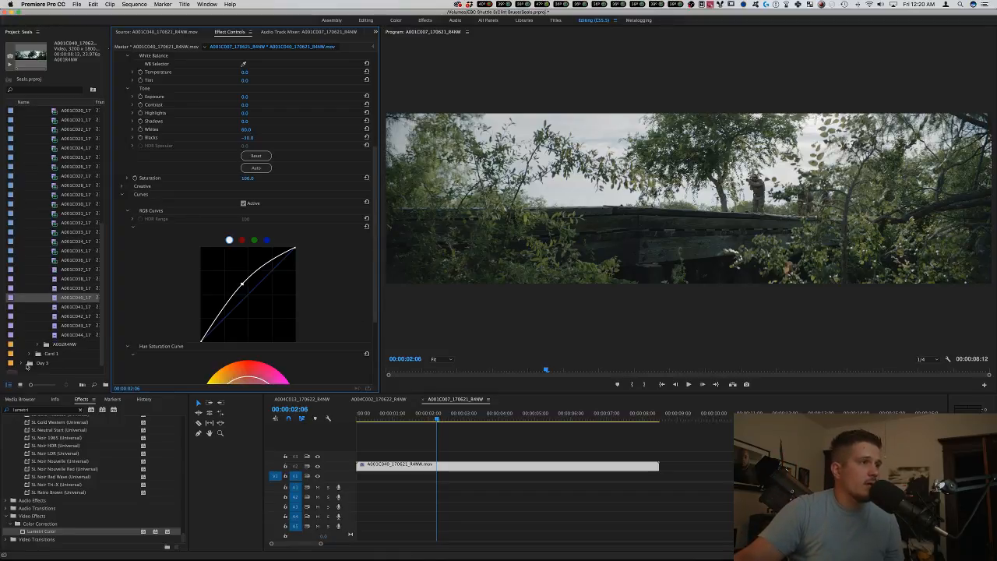
scroll(24, 366, "up", 10)
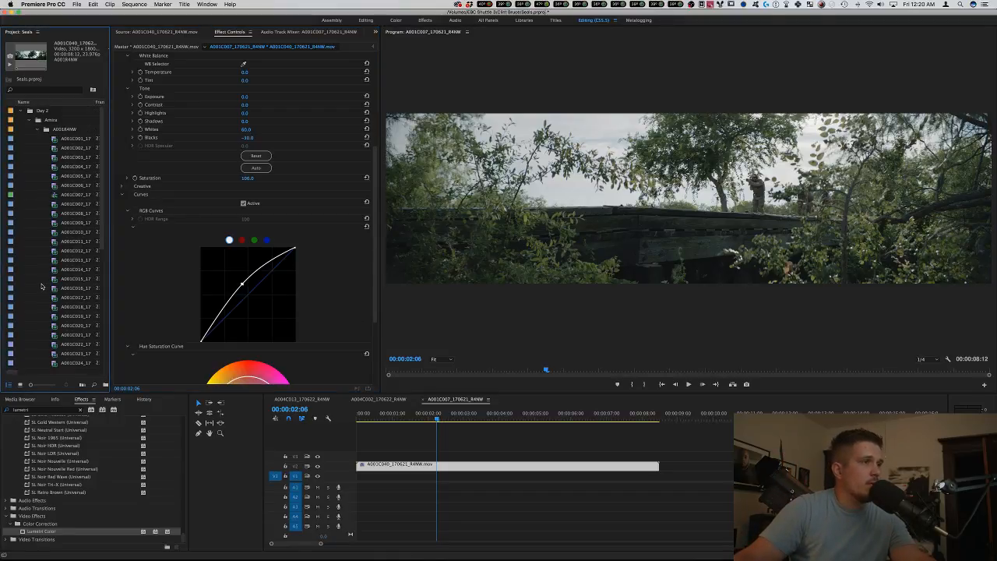
left_click(37, 129)
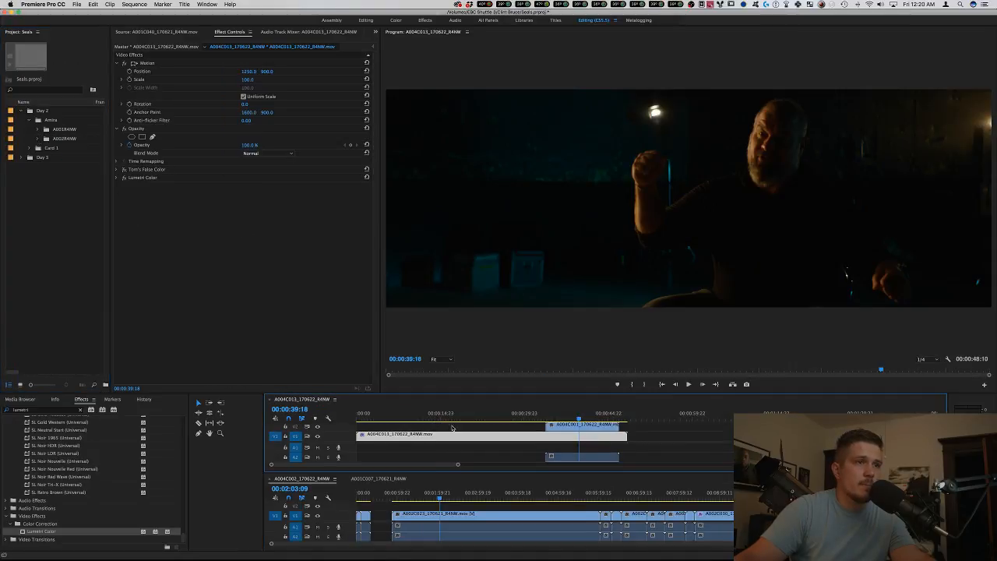
left_click_drag(301, 402, 331, 479)
left_click(409, 417)
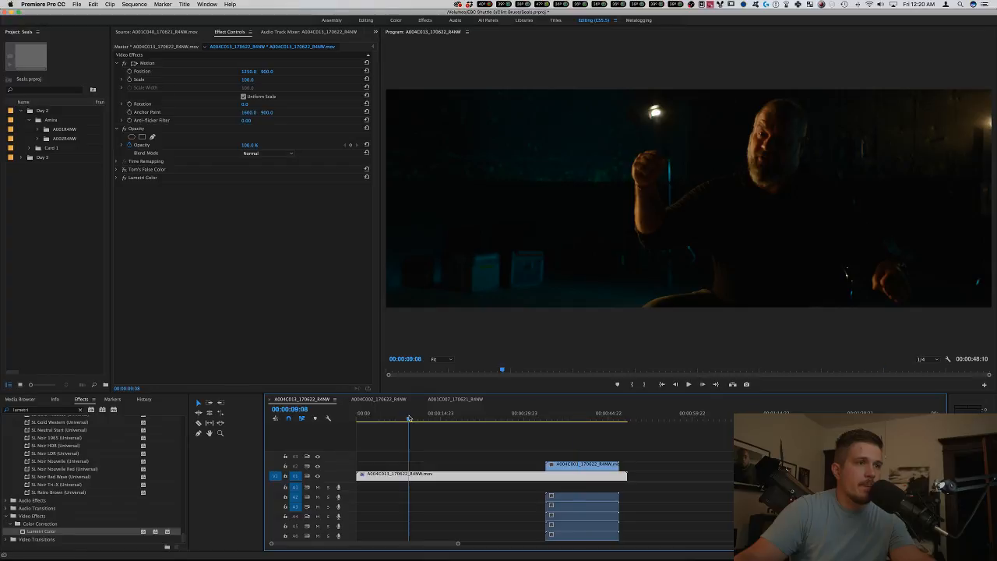
left_click_drag(409, 419, 614, 413)
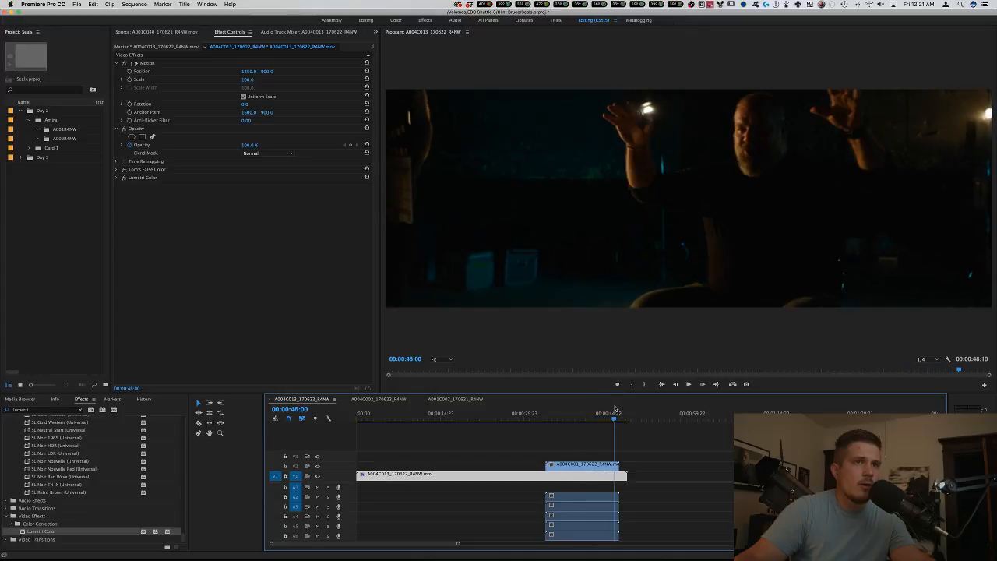
left_click_drag(619, 483, 621, 483)
left_click_drag(613, 421, 552, 428)
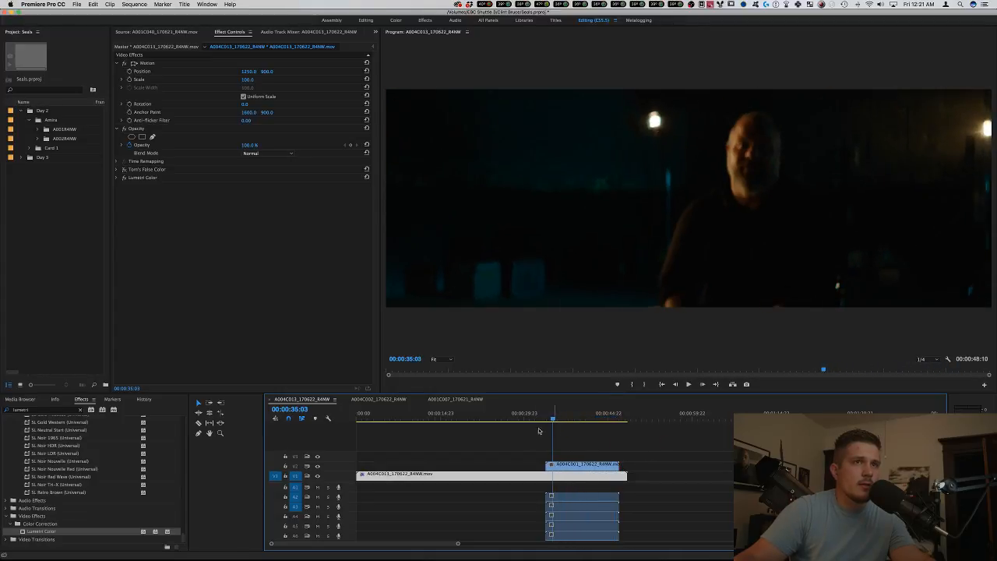
Reveal the sequence's short upper clip in the project and add A004C002_170622_R4NW.mov after the existing timeline footage.
right_click(593, 474)
left_click(622, 524)
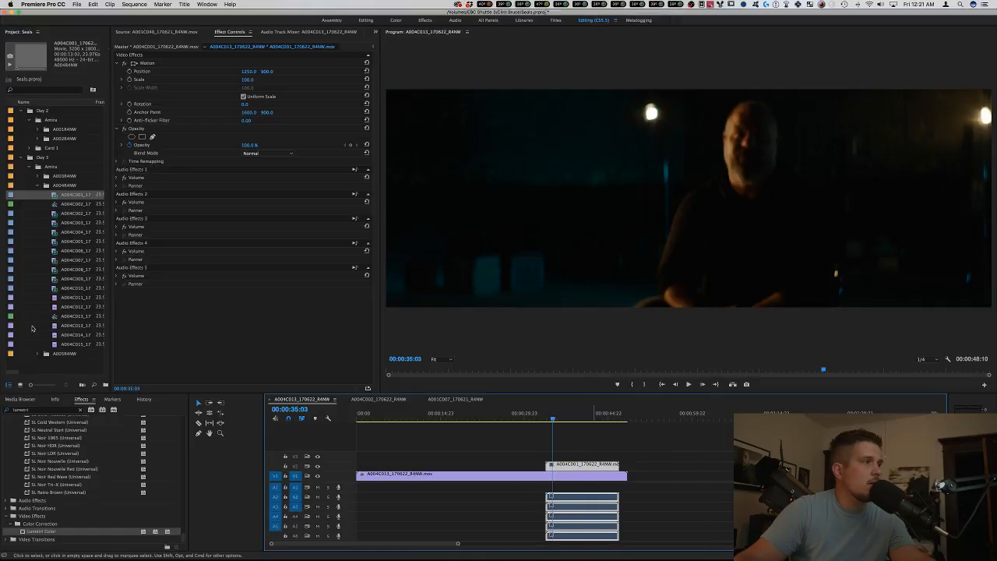
left_click(56, 215)
double_click(57, 215)
left_click_drag(58, 215, 653, 474)
At 00:02:02:04 in the added A004C002_170622_R4NW.mov, enable the master clip's Lumetri Color (AMIRA LUT) effect.
left_click_drag(673, 419, 851, 418)
scroll(850, 418, "right", 5)
left_click_drag(502, 418, 655, 420)
left_click(638, 474)
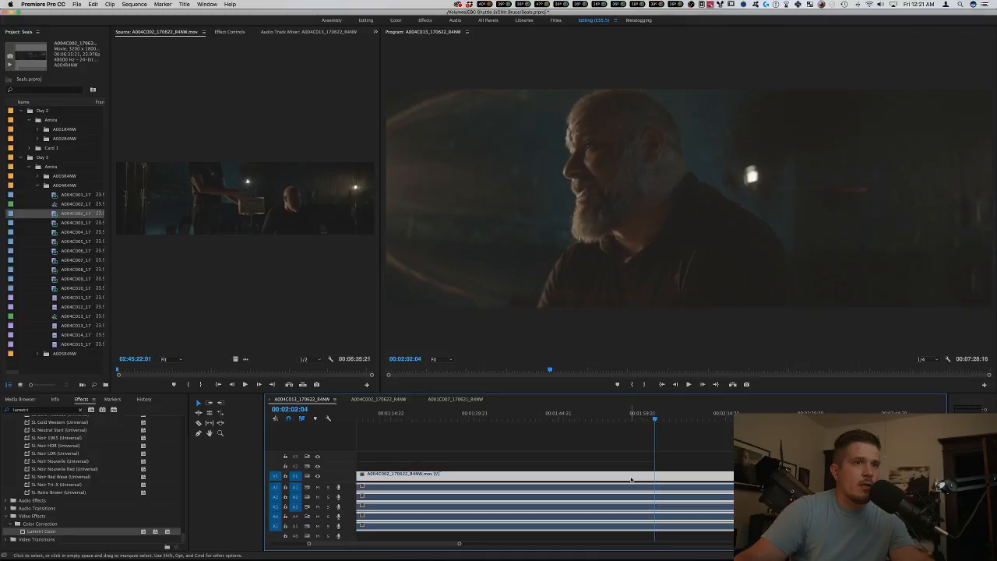
left_click(229, 32)
left_click(157, 47)
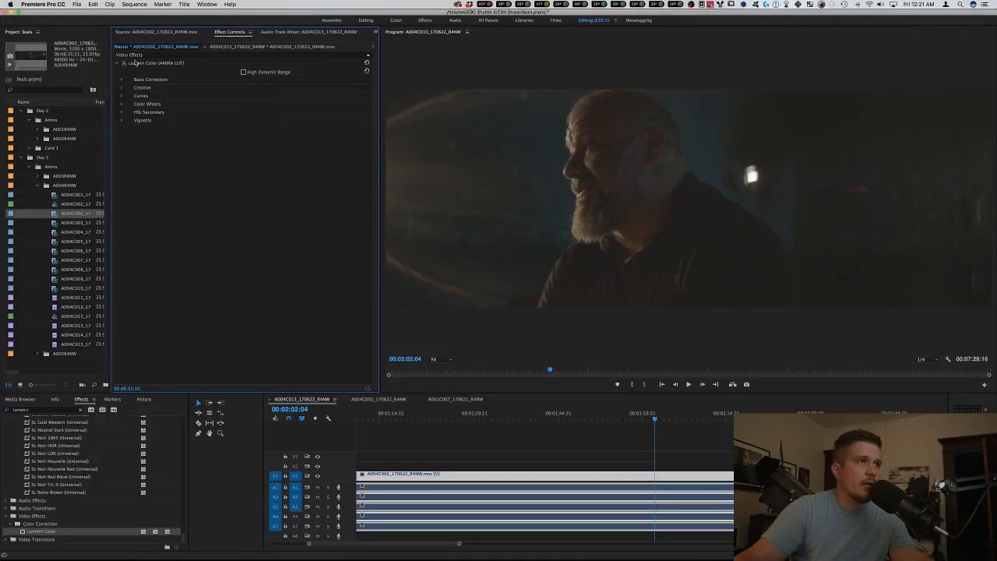
left_click(126, 66)
left_click(664, 458)
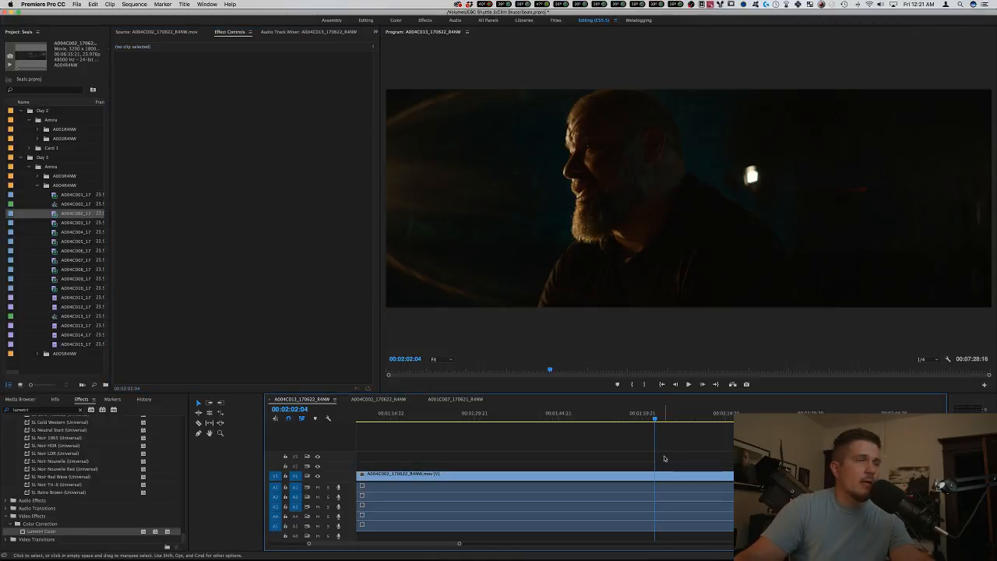
Compare the clip's master and sequence effects, and examine the graded shot in a maximized Program monitor with brief playback.
left_click(612, 504)
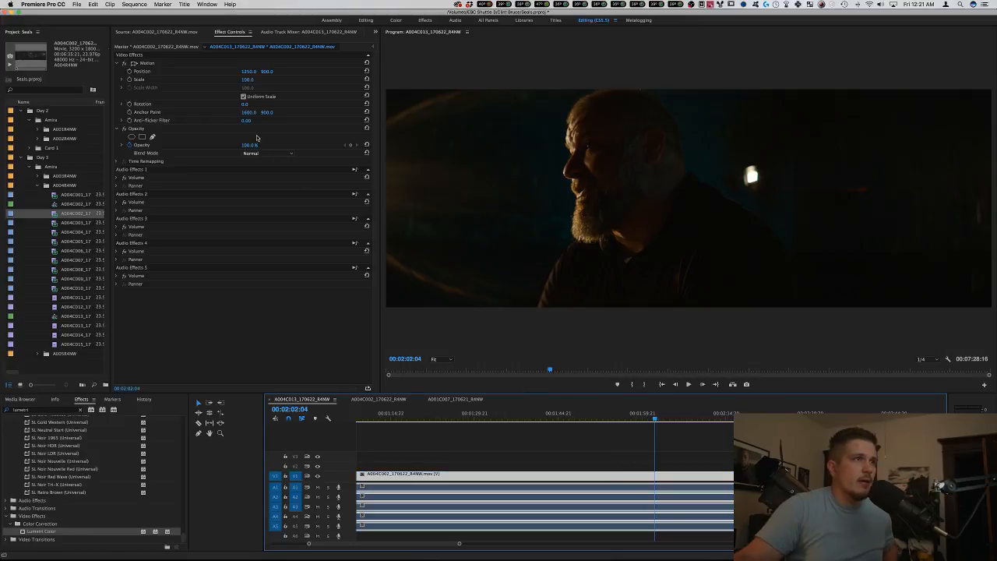
left_click(157, 47)
left_click(314, 46)
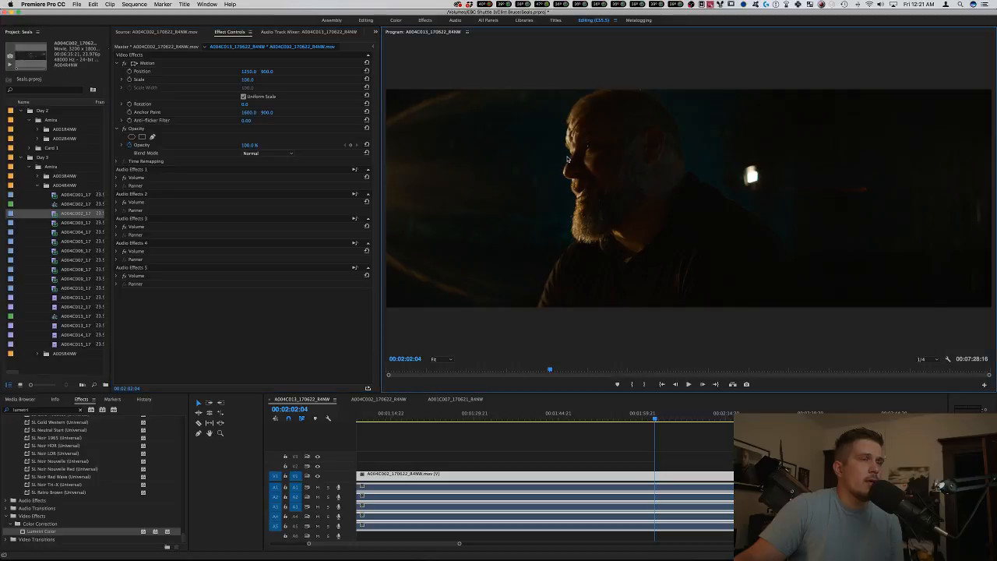
key("grave")
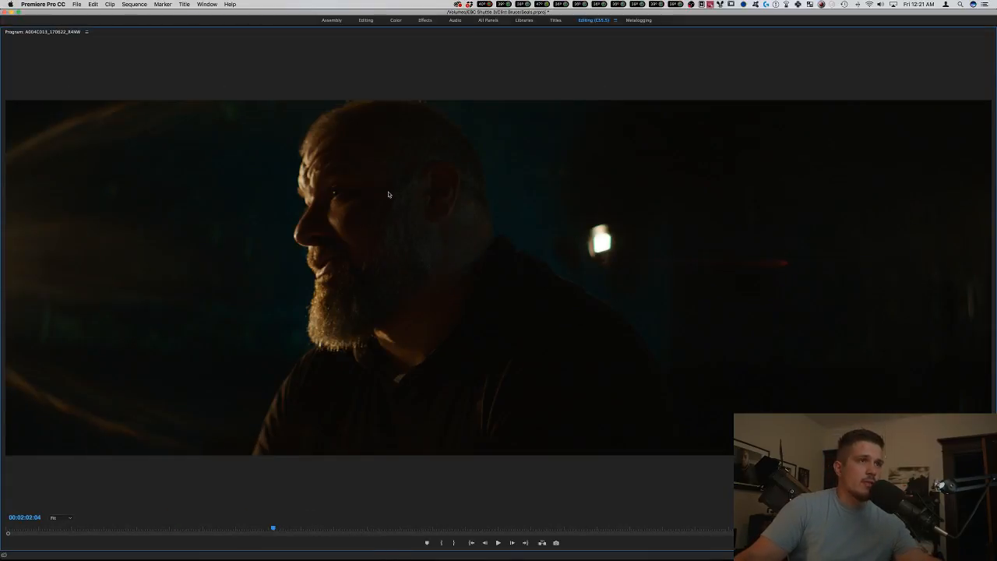
key("space")
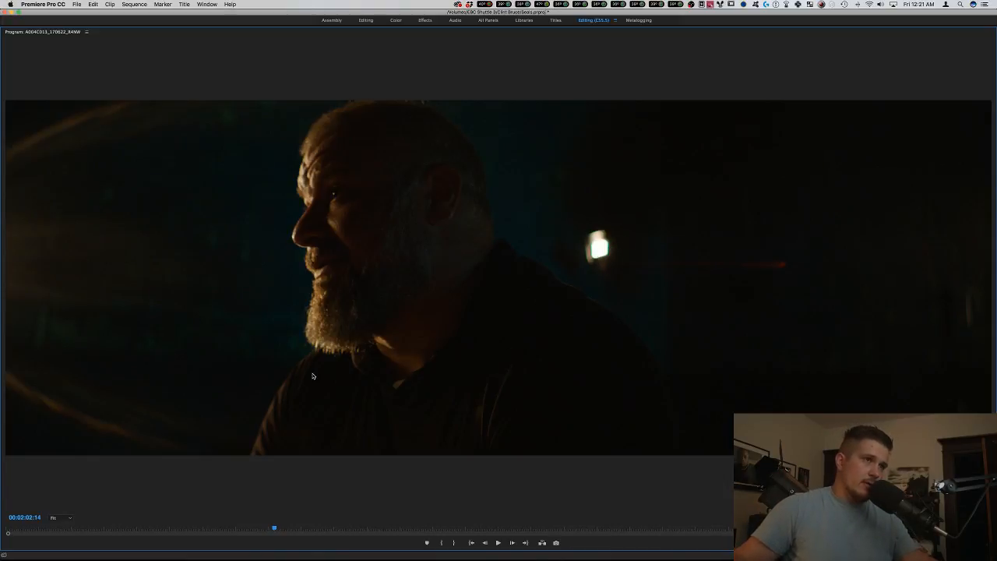
key("grave")
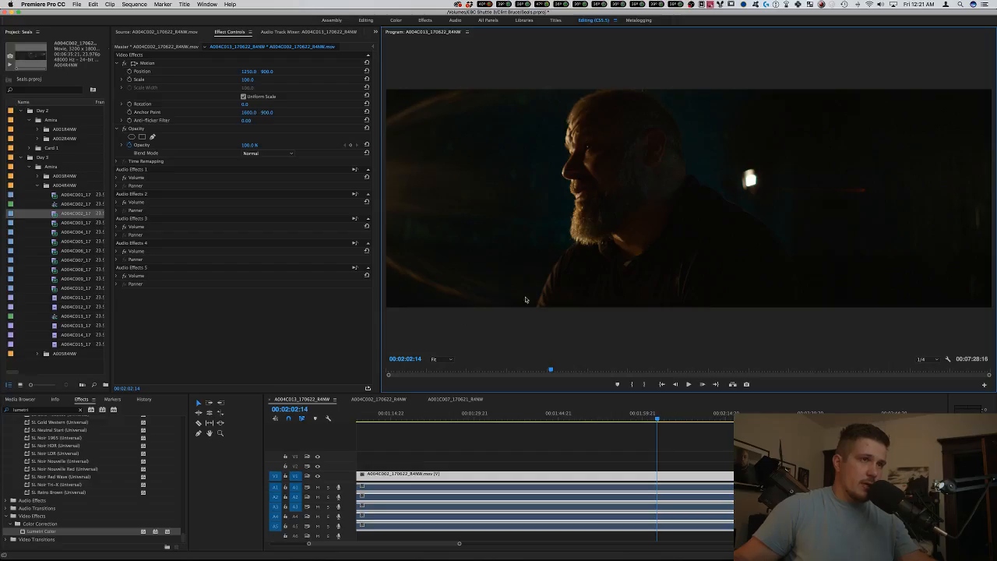
Apply Tom's False Color to the A004C002_170622_R4NW.mov timeline clip and collapse the effect's settings.
left_click(77, 410)
type("false")
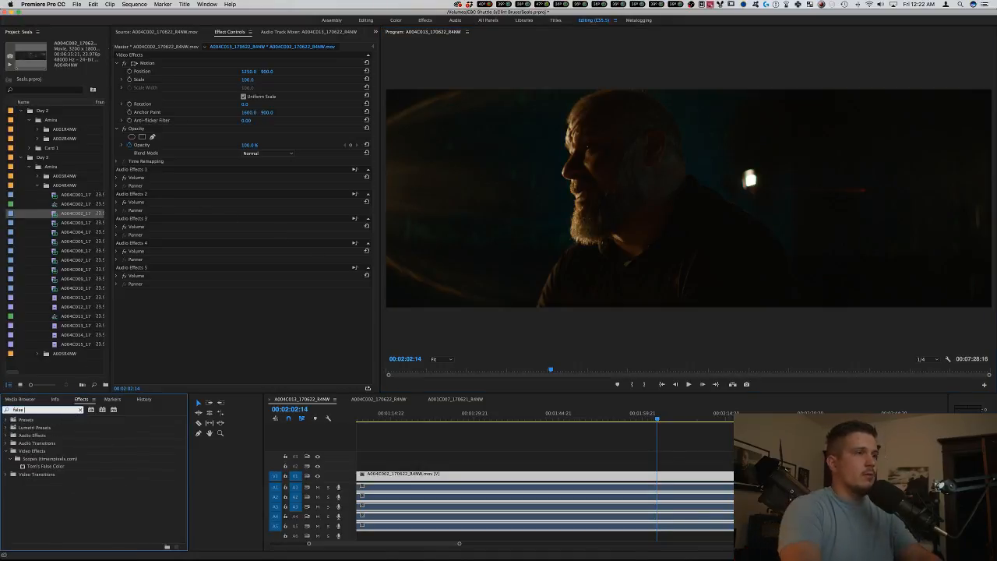
left_click_drag(45, 466, 540, 480)
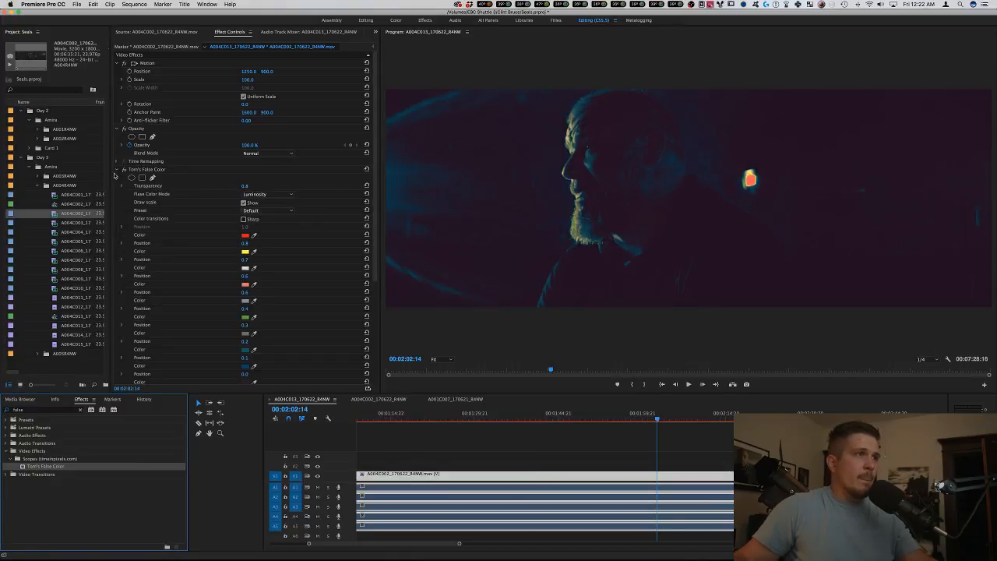
left_click(116, 169)
Lift the midtones of the master clip's Lumetri RGB curve above the diagonal and turn off Tom's False Color.
left_click(164, 47)
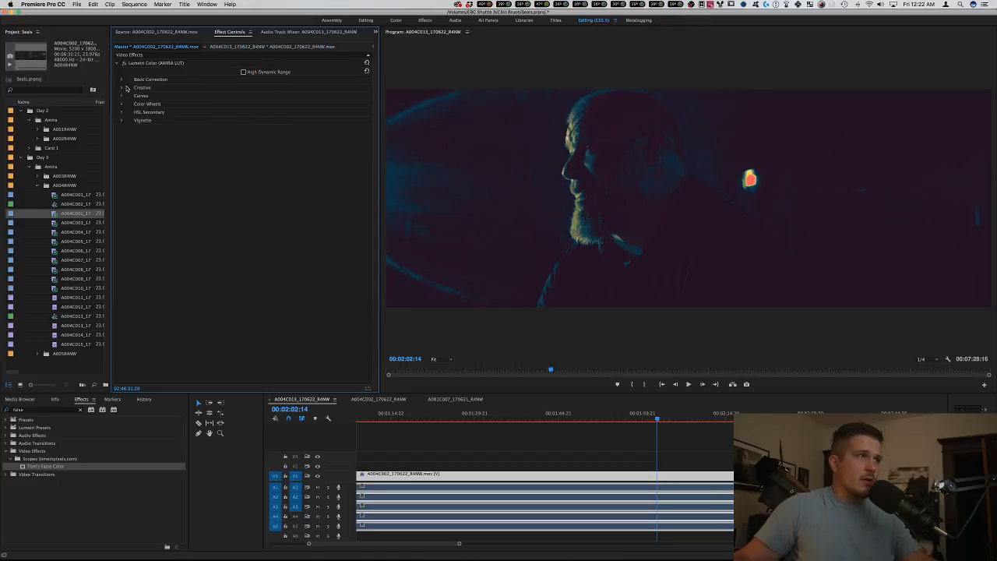
left_click(122, 95)
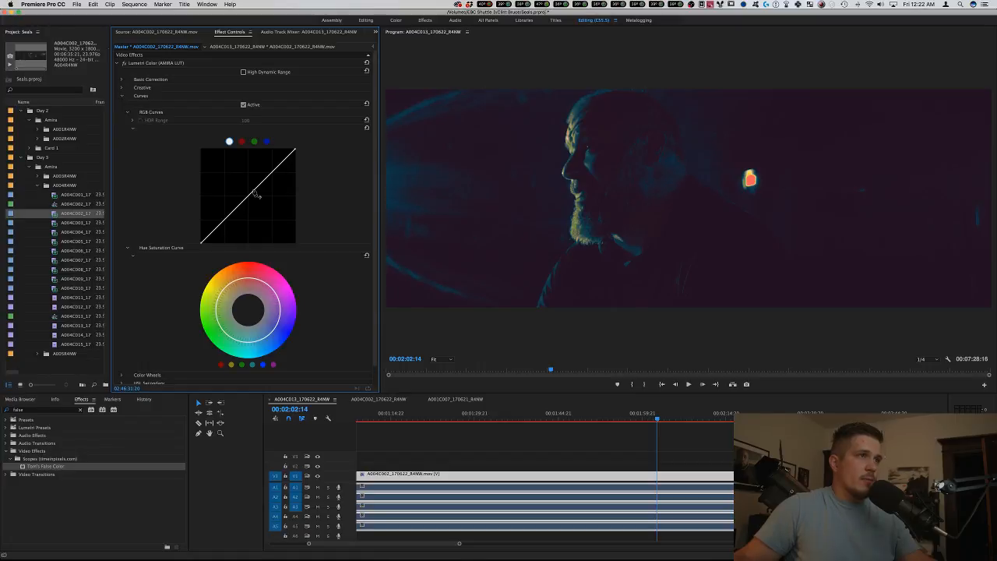
mouse_move(253, 191)
left_mouse_down()
mouse_move(238, 200)
mouse_move(234, 191)
left_mouse_up()
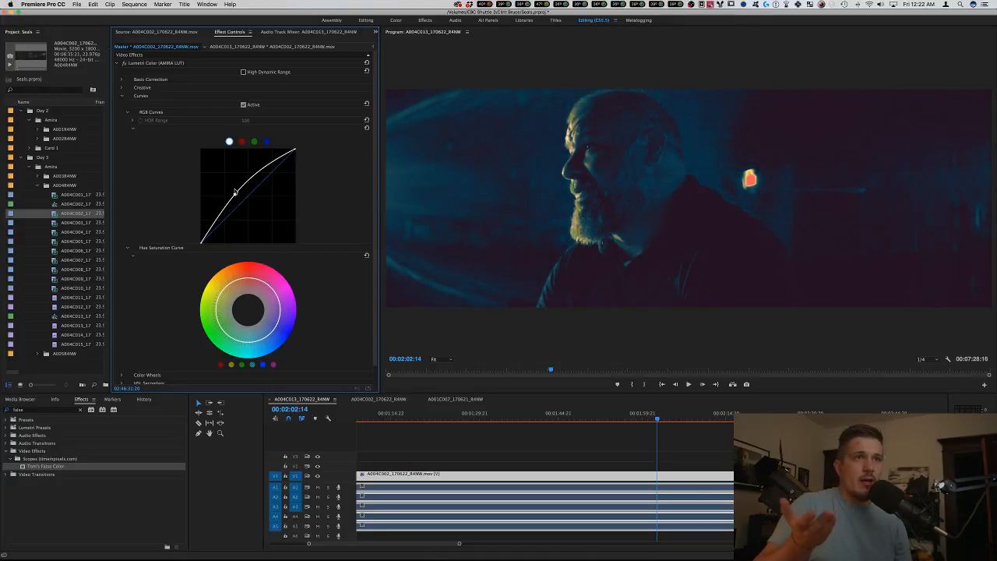
left_click(234, 48)
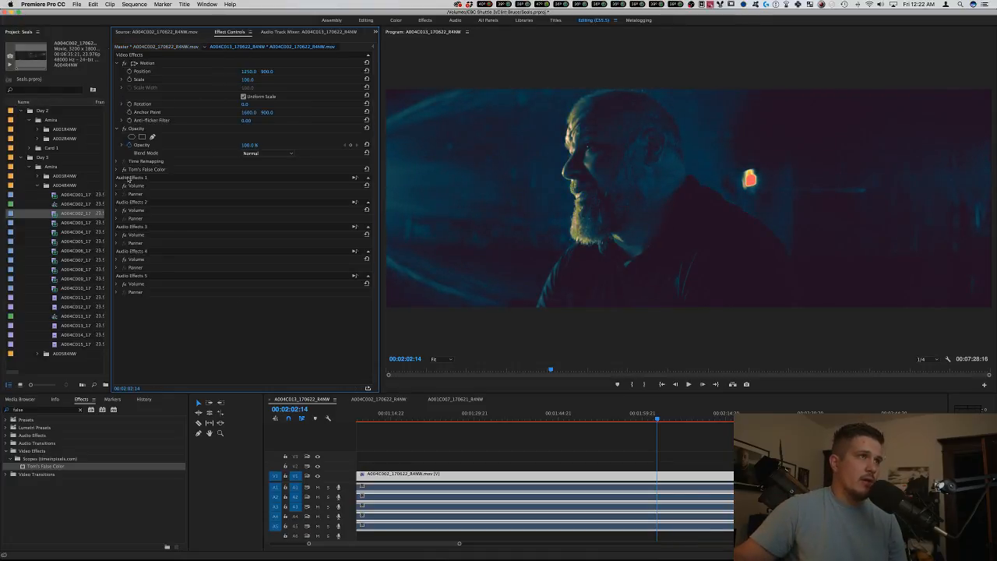
left_click(123, 170)
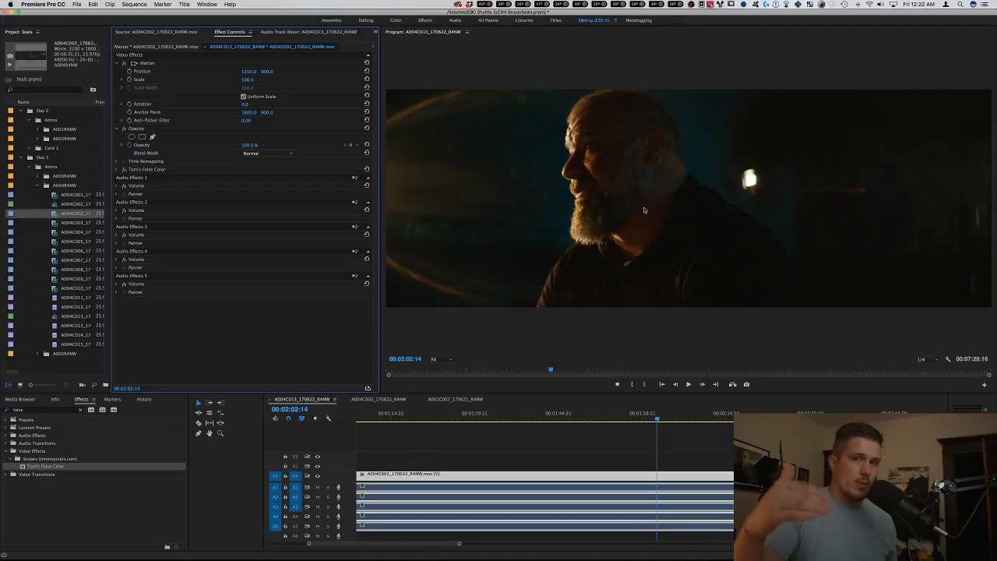
Try the master clip's RGB curve midtones below the diagonal, and reset the curve to a straight line.
left_click(164, 47)
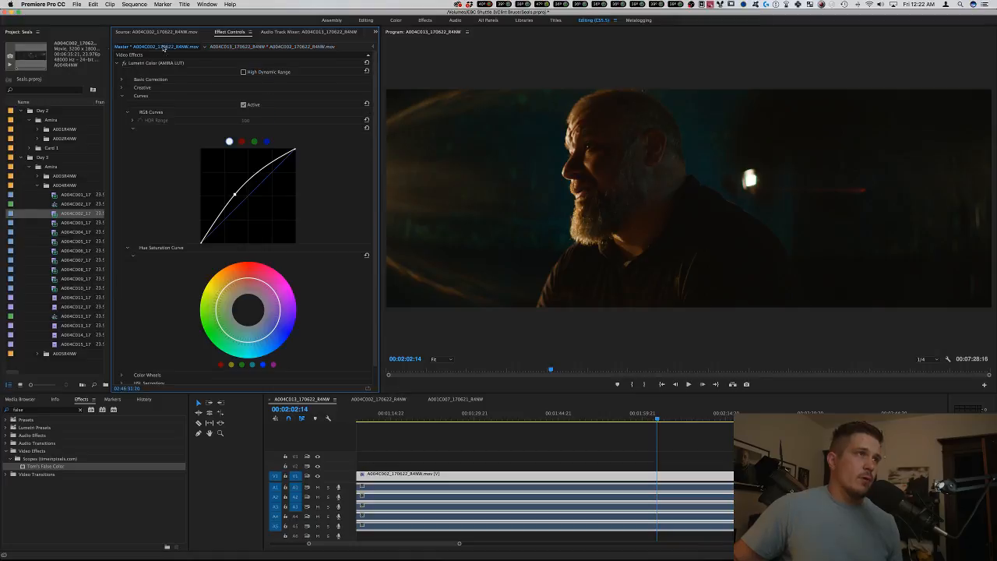
left_click_drag(235, 195, 252, 205)
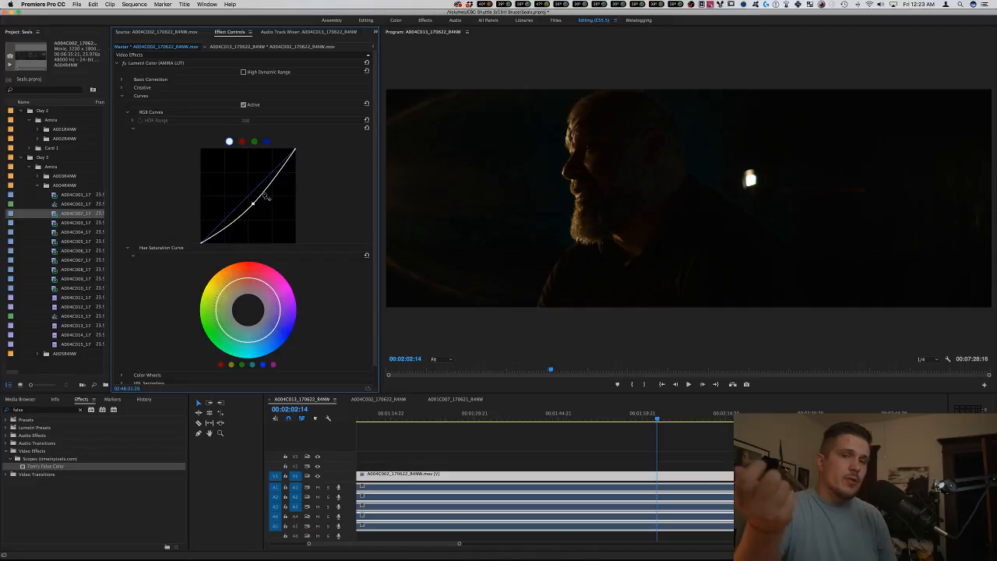
left_click(366, 127)
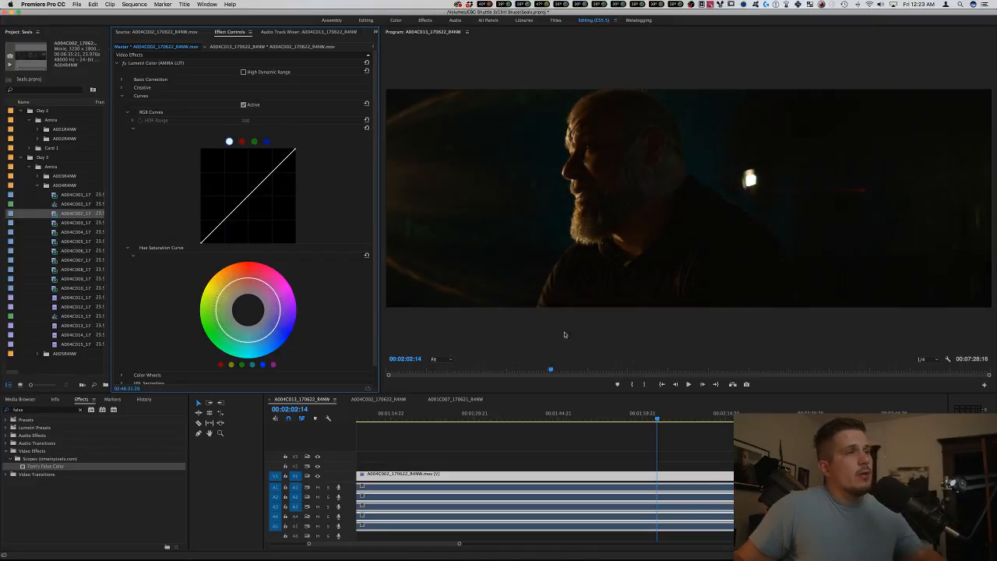
left_click(558, 443)
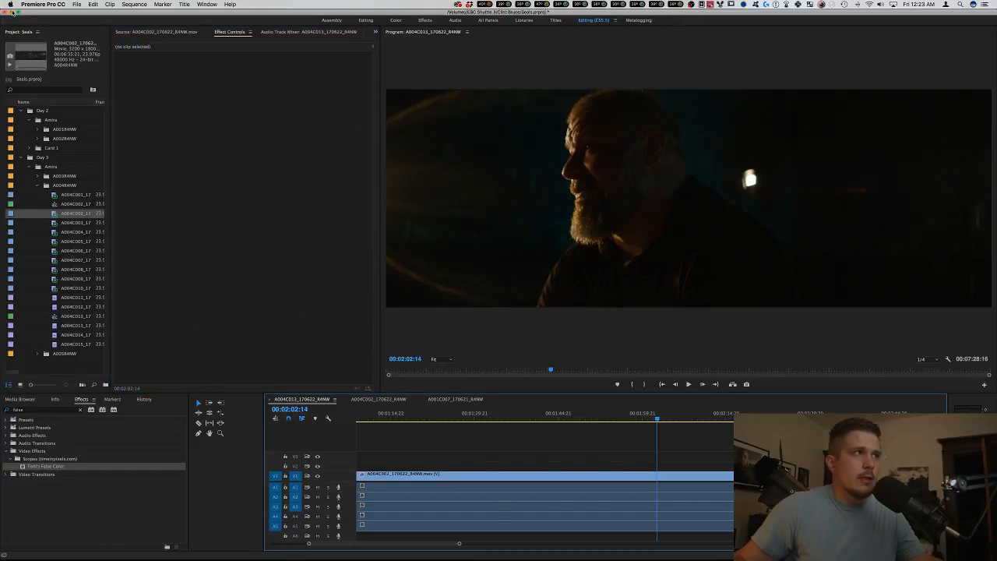
Minimize the editing project window and close the open Finder and Messages windows.
left_click(12, 11)
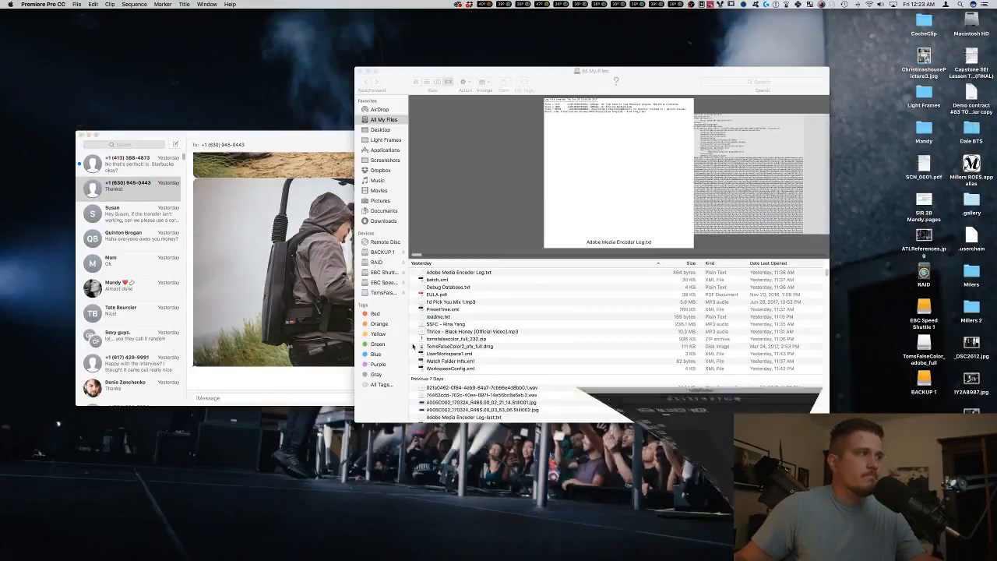
left_click(359, 71)
left_click(81, 136)
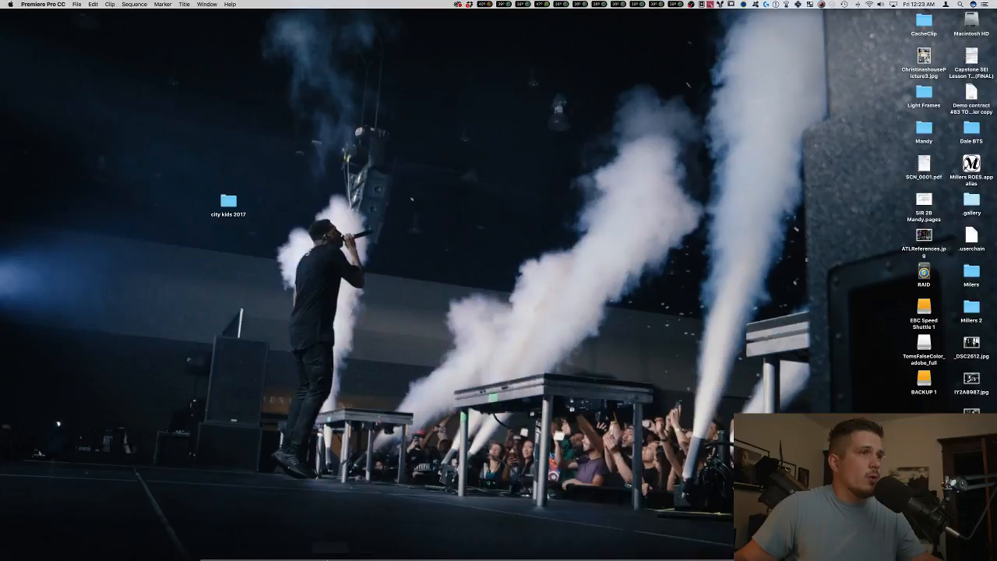
Switch to Notes and look through the low-light reference stills in the most recent note.
left_click(259, 547)
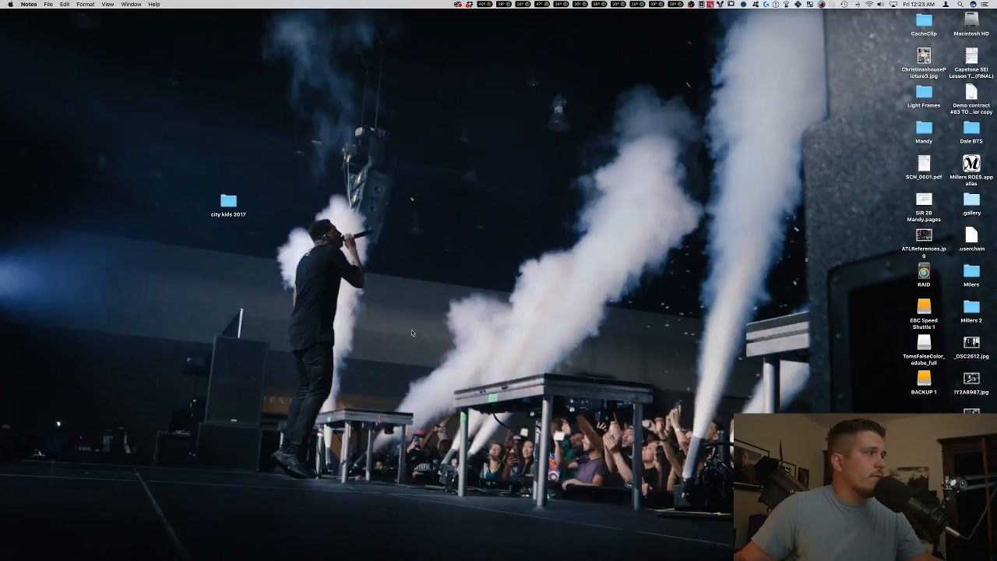
scroll(537, 267, "down", 15)
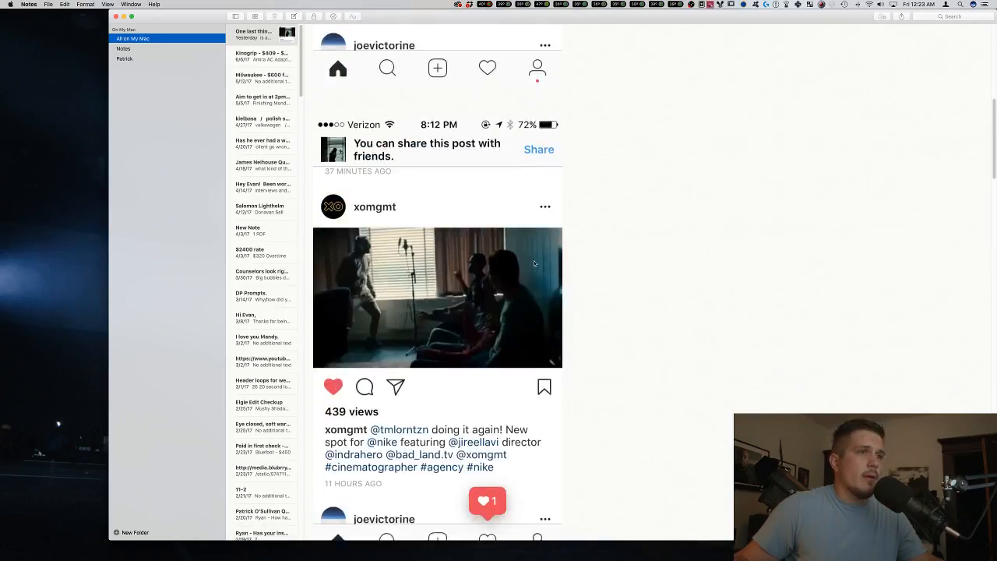
scroll(522, 275, "down", 10)
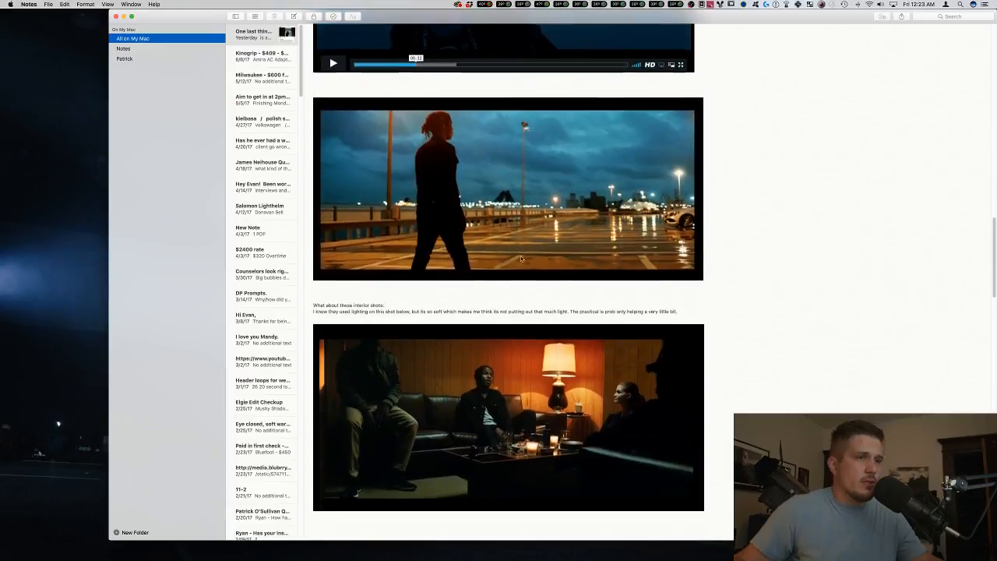
scroll(552, 301, "down", 10)
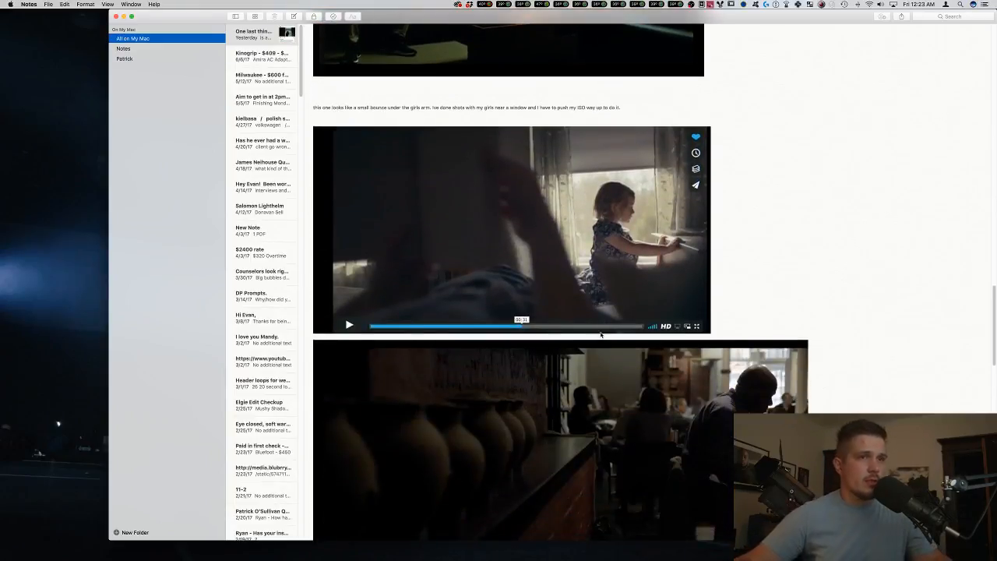
scroll(530, 299, "down", 10)
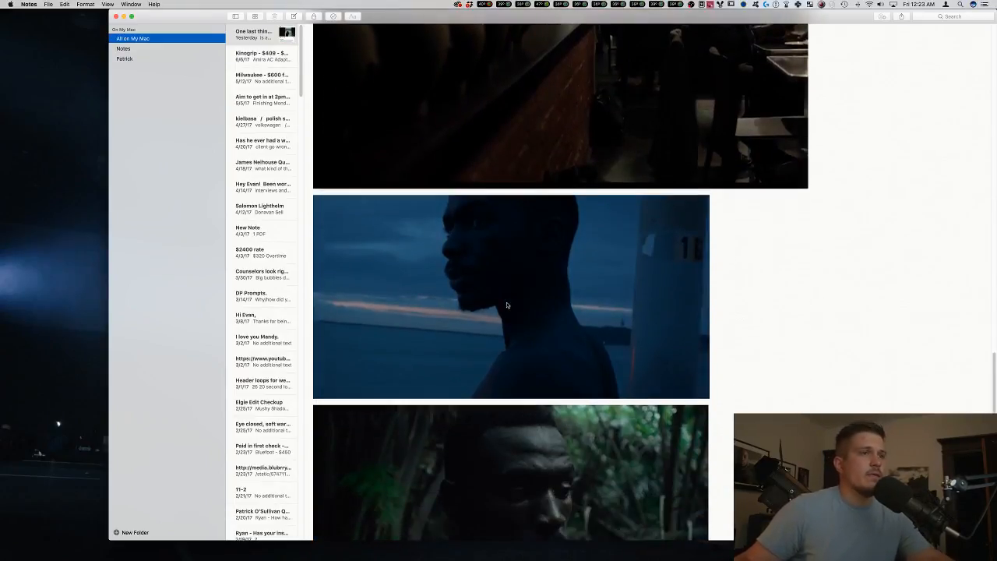
scroll(499, 304, "down", 5)
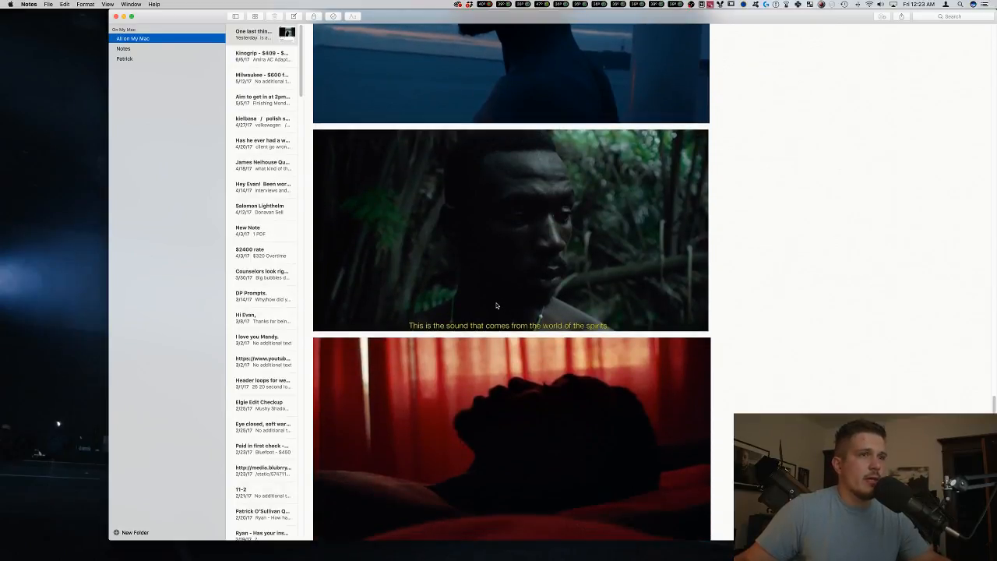
Examine the low-light stills in the lower part of the note, from the daylight yard frame back to the dark café interior.
scroll(499, 287, "down", 5)
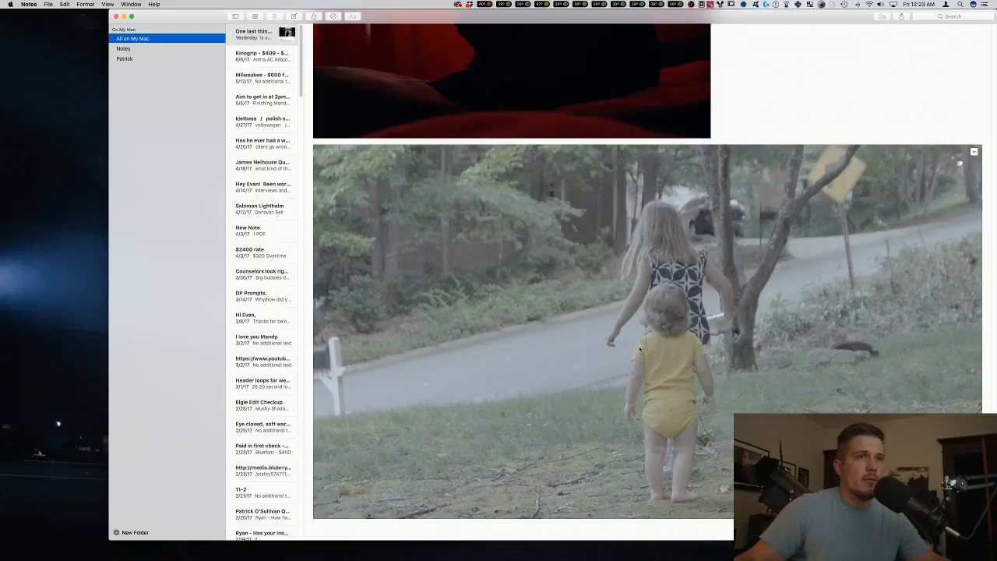
scroll(490, 379, "up", 6)
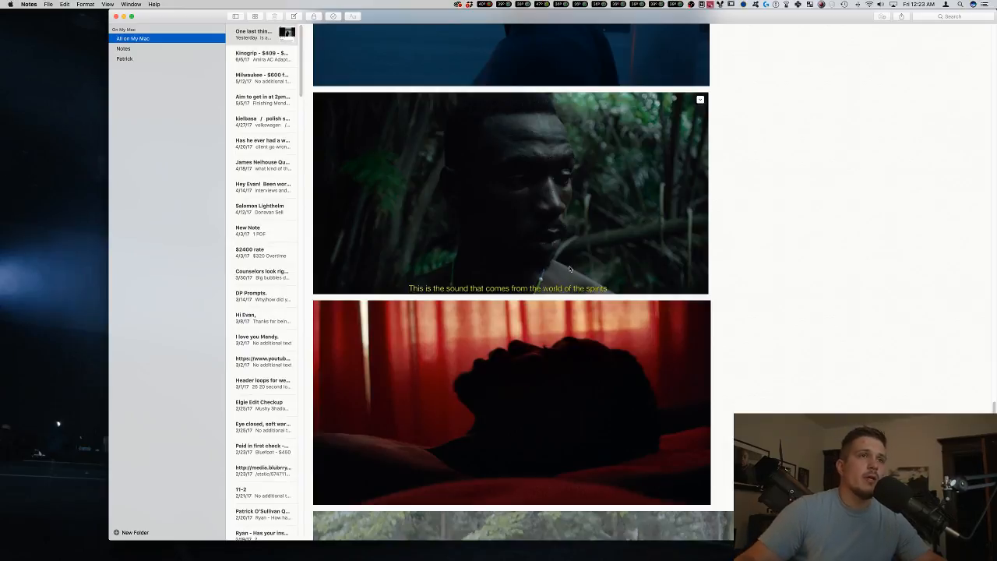
scroll(546, 268, "up", 10)
scroll(521, 268, "up", 10)
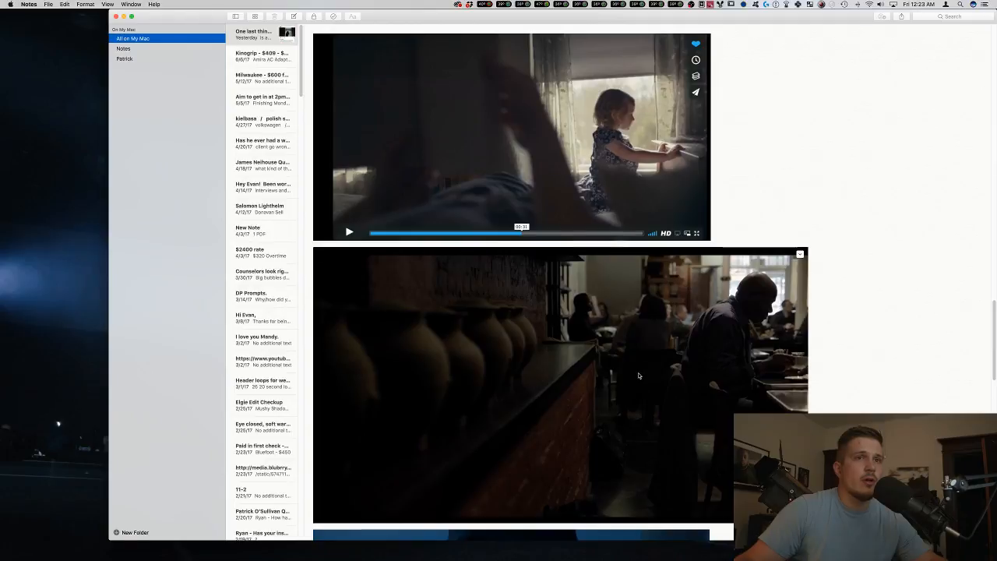
scroll(701, 370, "up", 1)
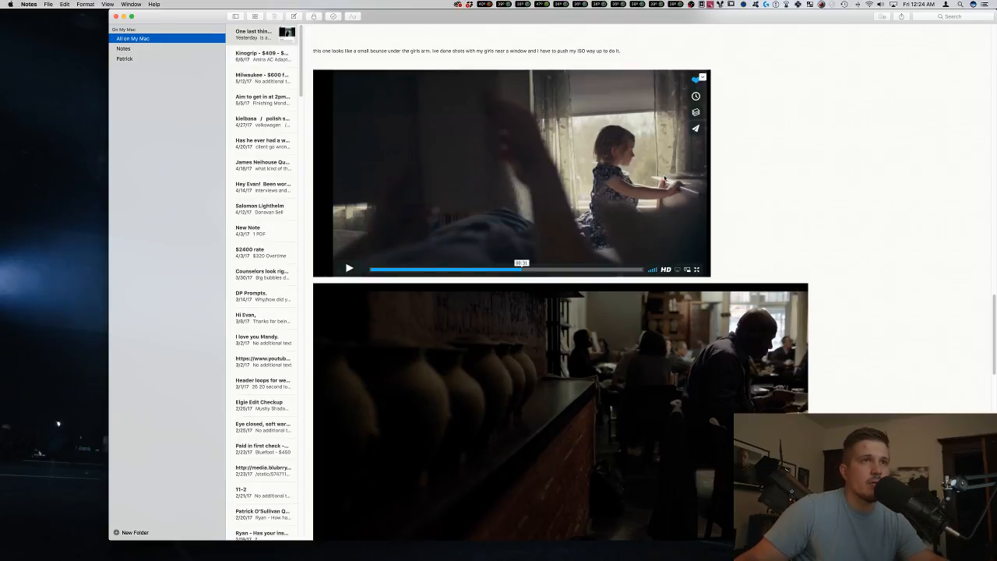
Review the window-lit, lamp-lit interior and blue-hour reference stills back to the note's beginning, and return to the final stills.
scroll(665, 180, "up", 10)
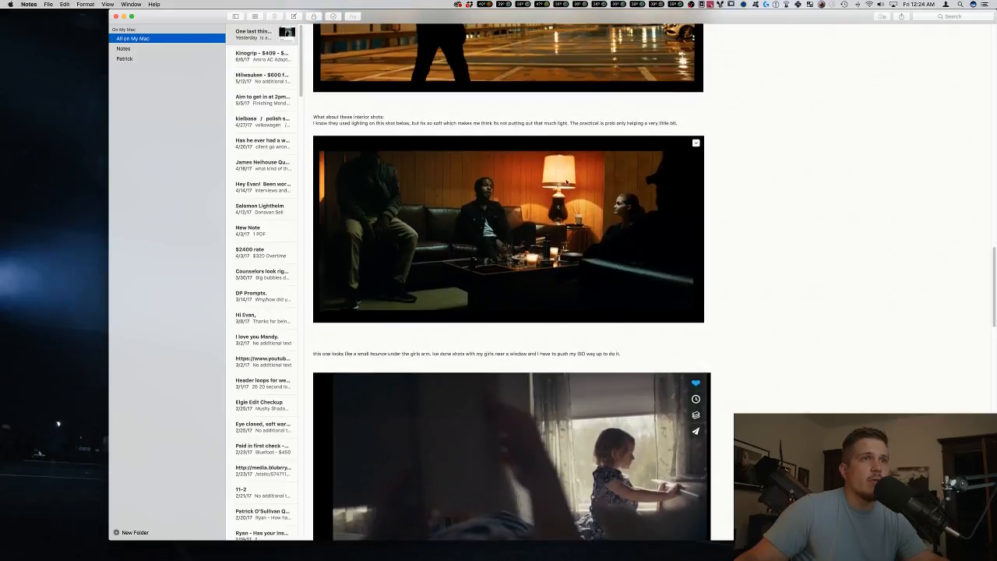
scroll(567, 181, "up", 9)
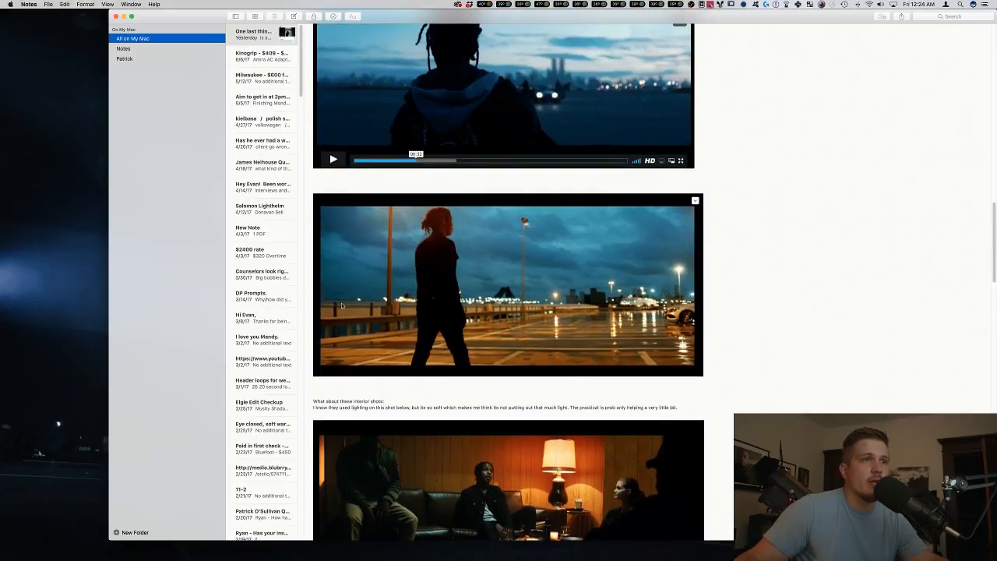
scroll(341, 305, "up", 4)
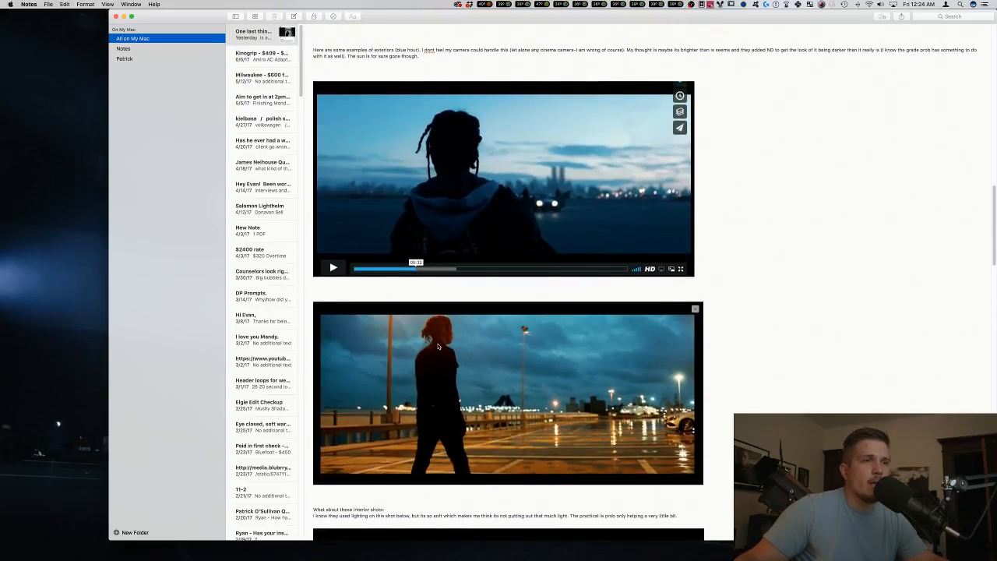
scroll(438, 346, "up", 16)
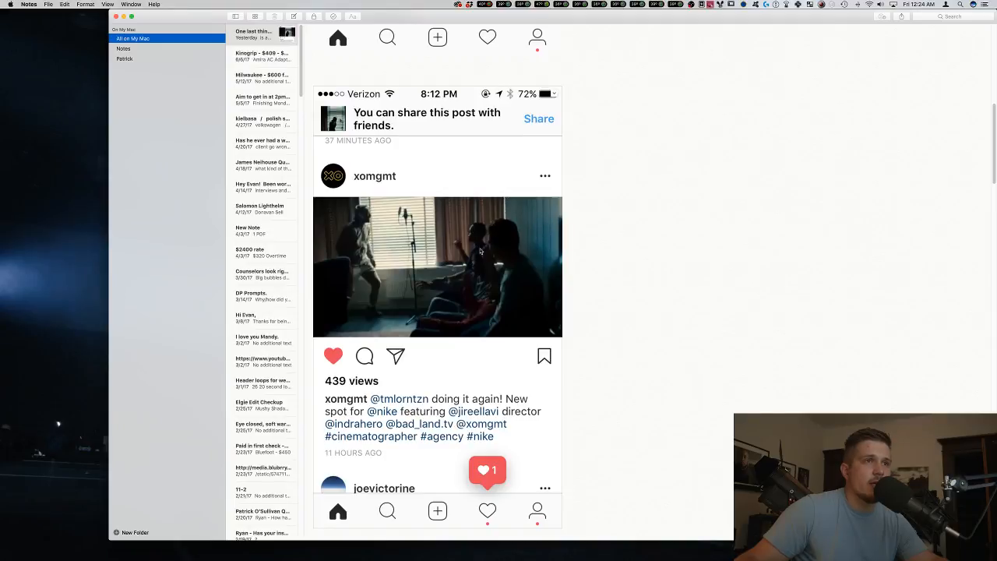
scroll(347, 288, "up", 15)
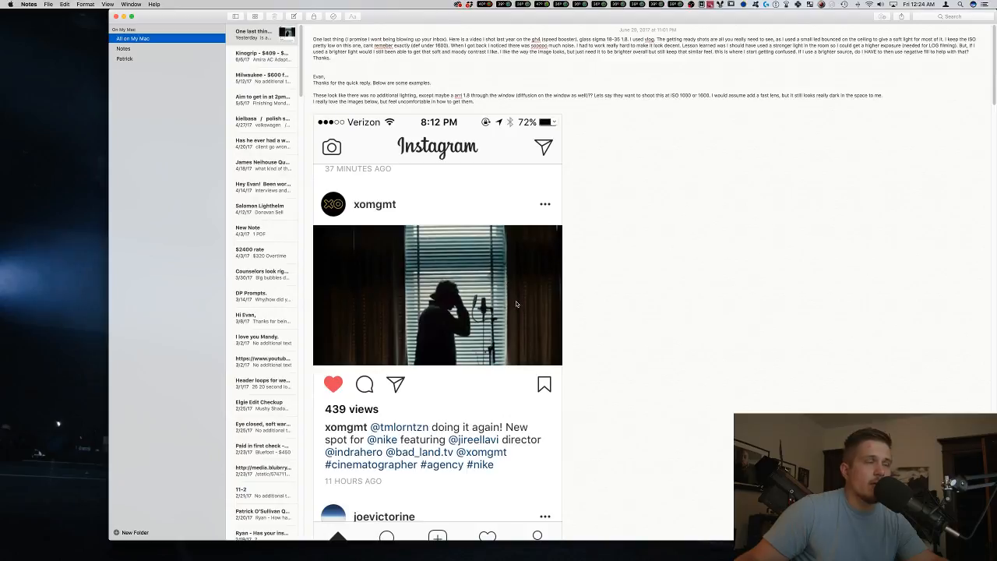
scroll(516, 303, "down", 20)
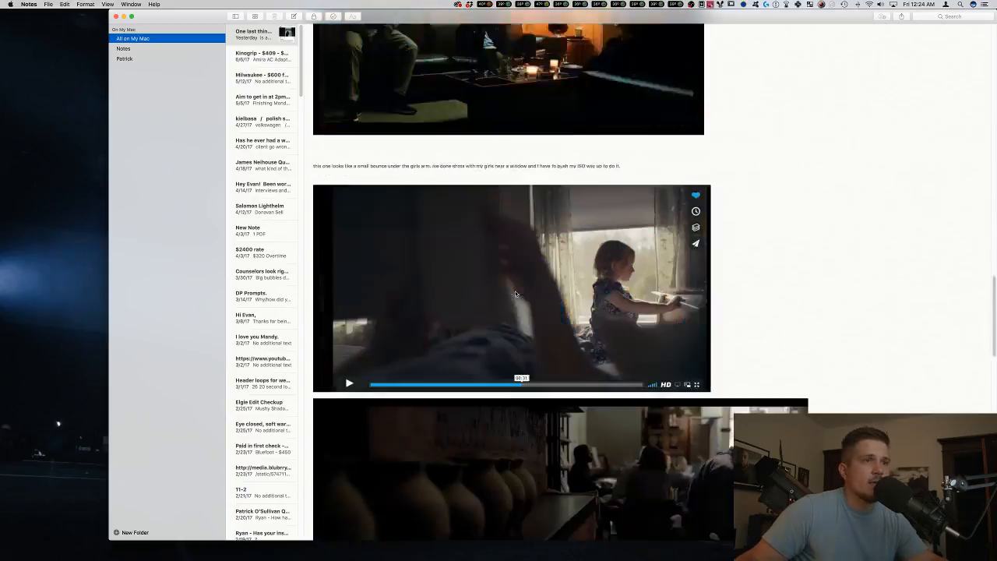
scroll(515, 291, "down", 15)
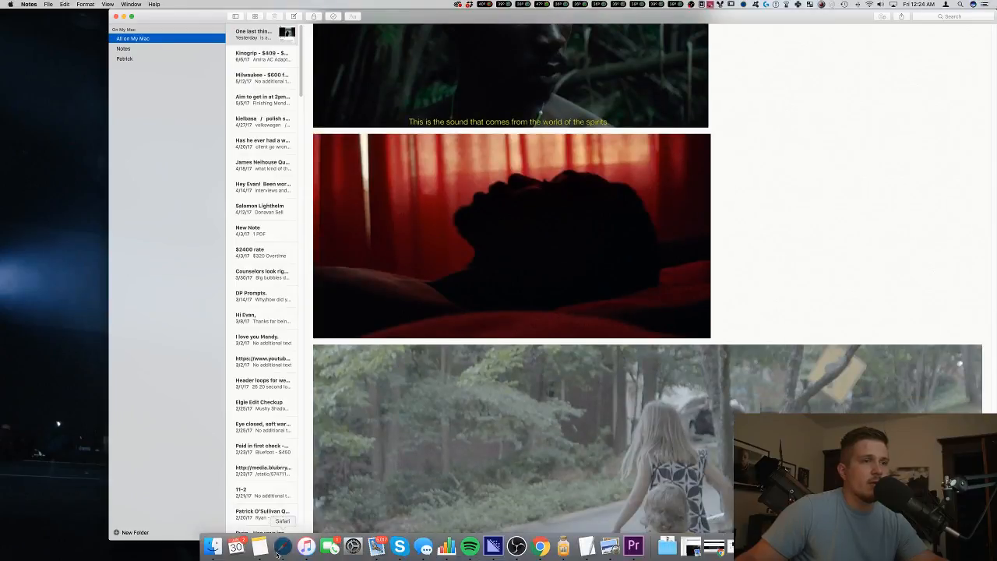
Switch to Finder, open the Light Frames folder and preview the four stills from the previous 7 days.
left_click(279, 549)
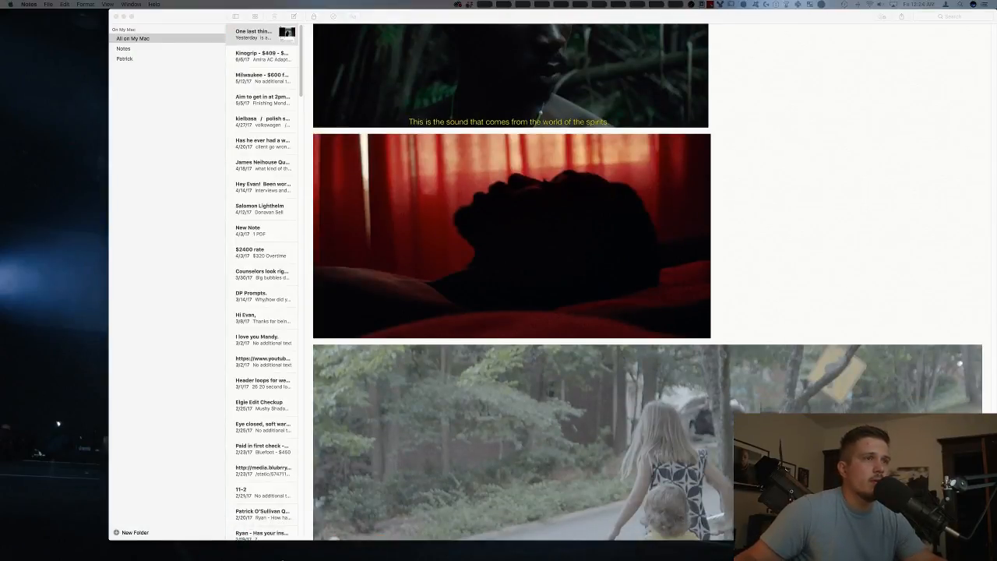
left_click_drag(10, 3, 580, 109)
left_click(332, 167)
left_click(385, 136)
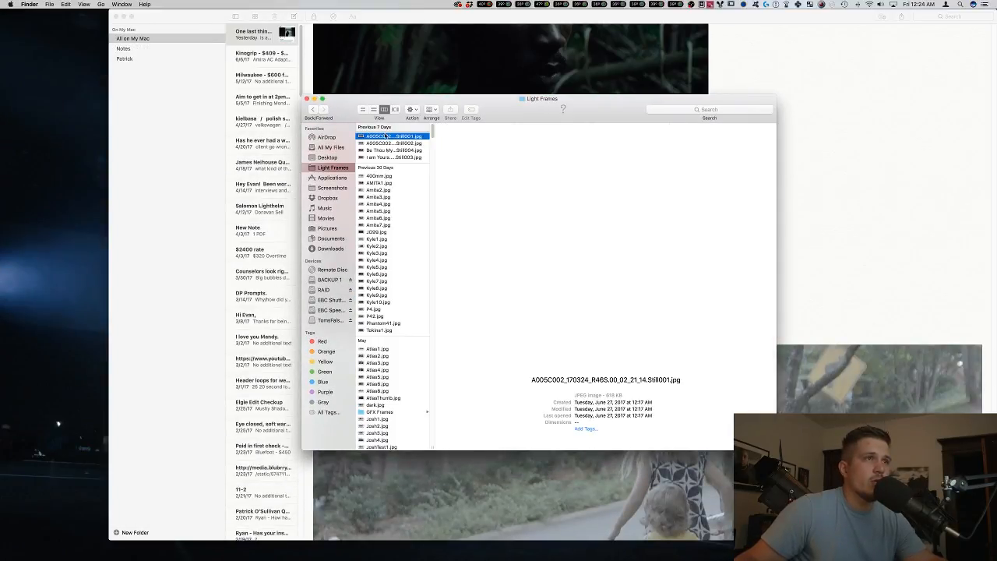
left_click(386, 143)
left_click(385, 150)
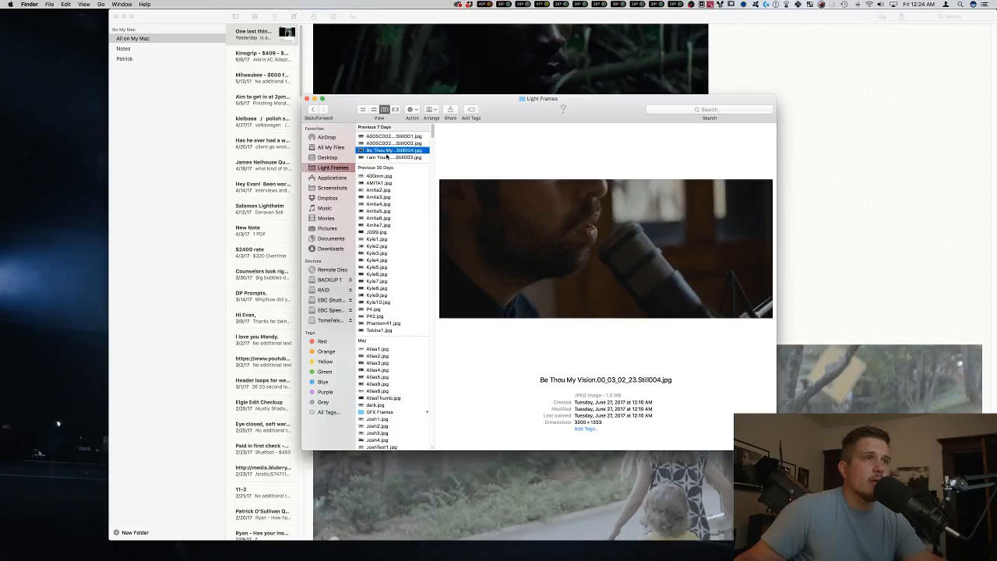
left_click(387, 157)
Preview several of the previous 30 days' stills, from 400mm.jpg and AMITA1.jpg down to Kyle5.jpg.
left_click(380, 176)
left_click(379, 182)
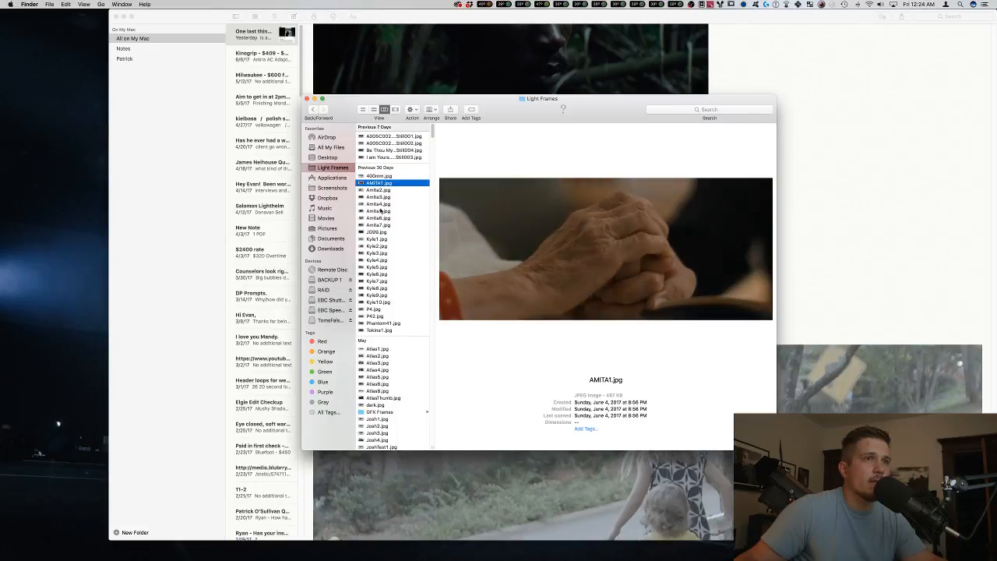
left_click(380, 211)
left_click(380, 225)
left_click(378, 238)
left_click(381, 268)
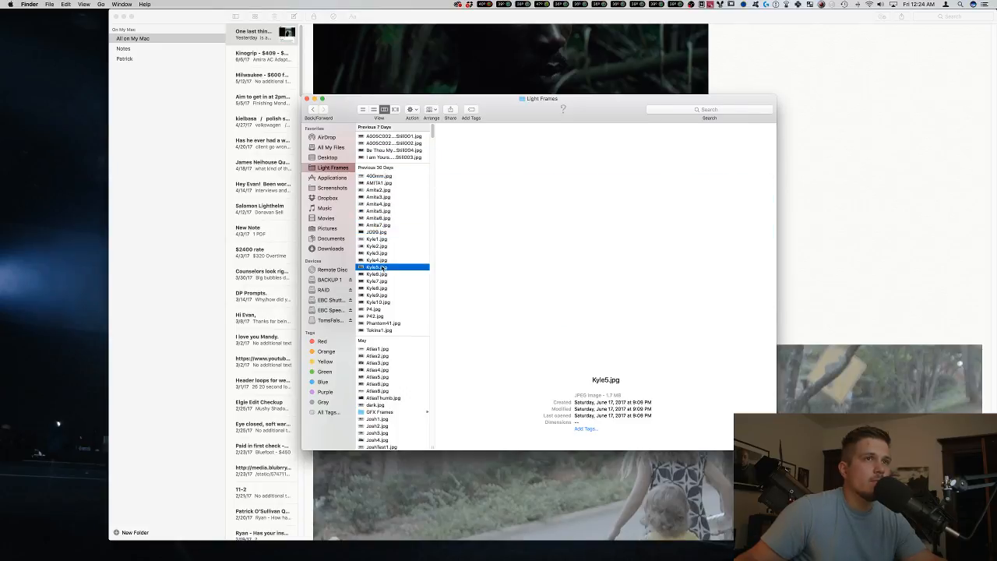
Open Kyle1.jpg through Kyle10.jpg together in Preview and show them in full screen.
left_click(379, 239)
left_click(382, 295, "shift")
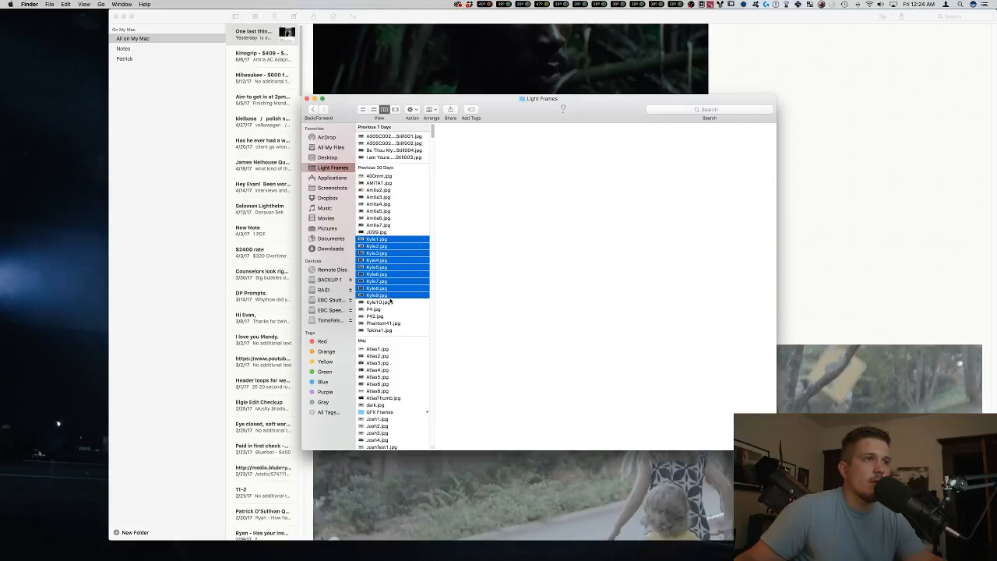
left_click(390, 301, "shift")
right_click(389, 288)
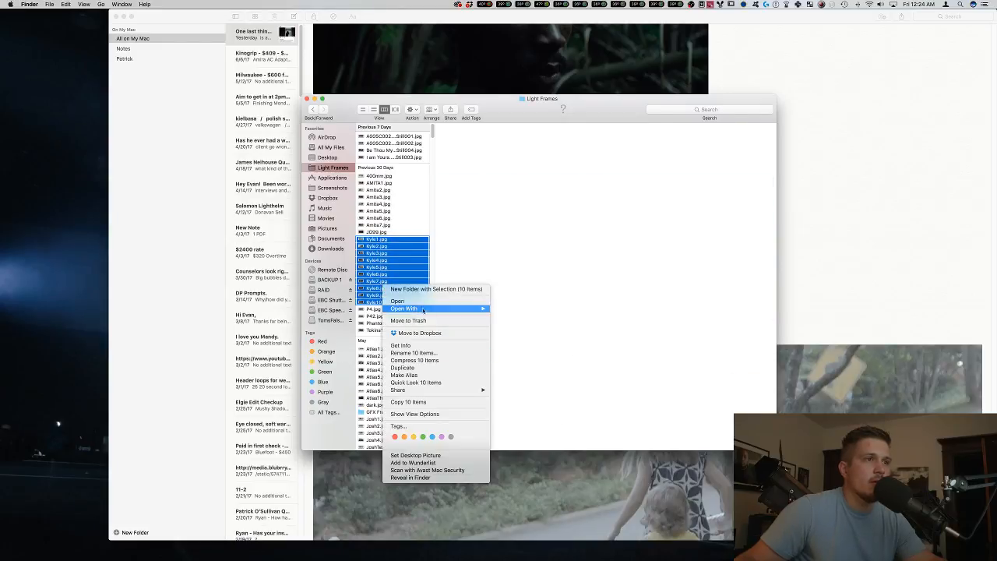
left_click(399, 300)
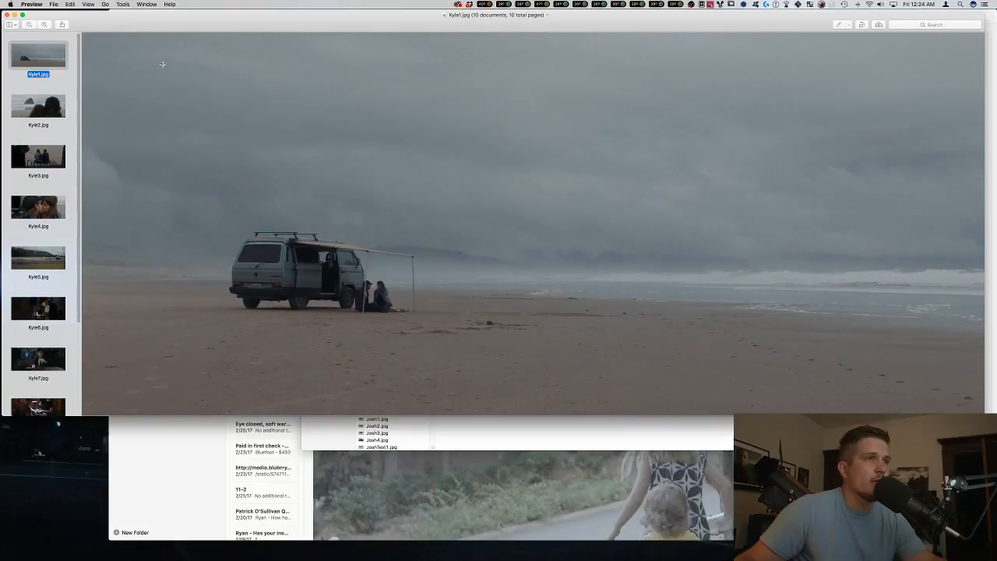
left_click(23, 15)
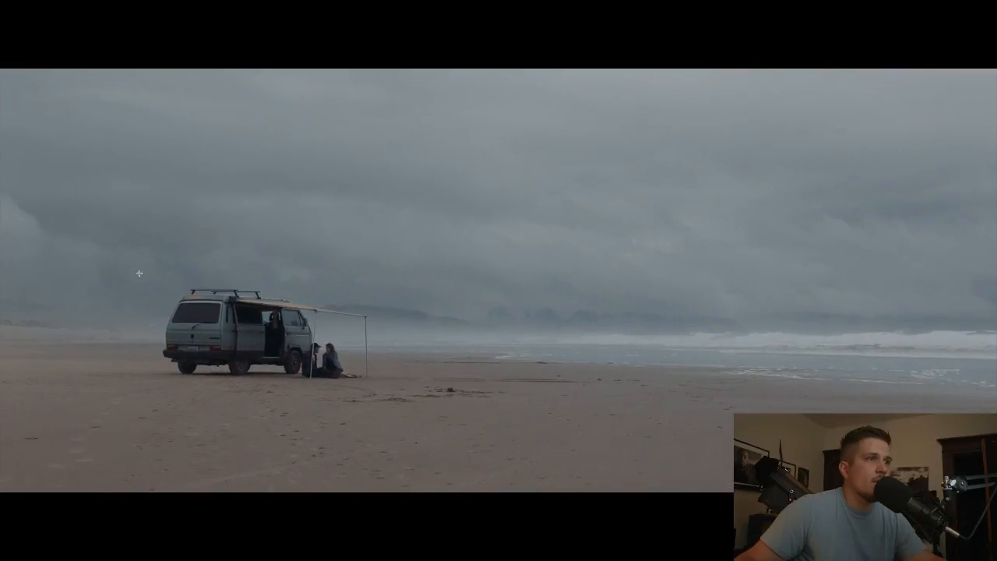